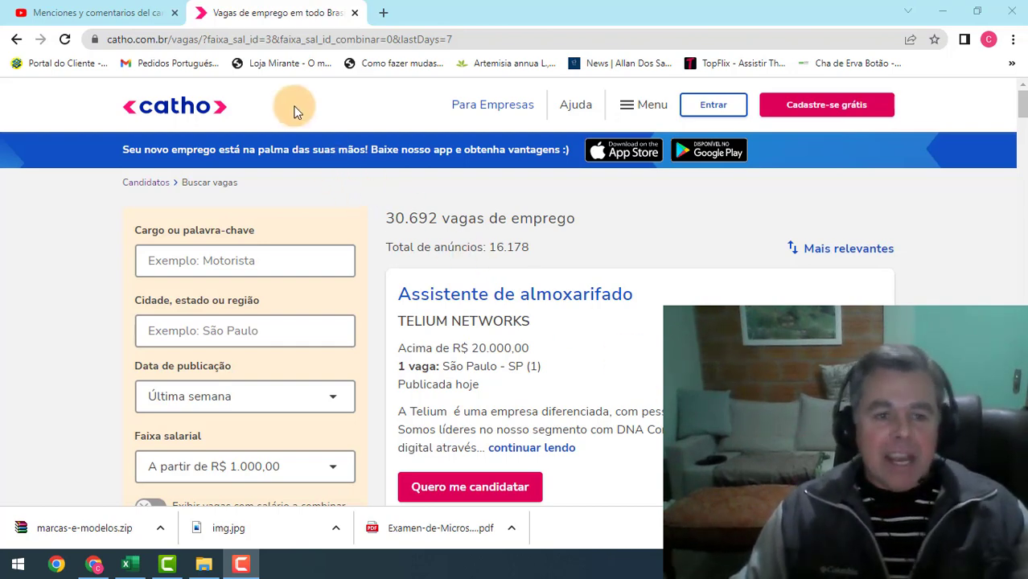
- Search the job listings for the keyword "auxiliar administrativo excel"
left_click(229, 265)
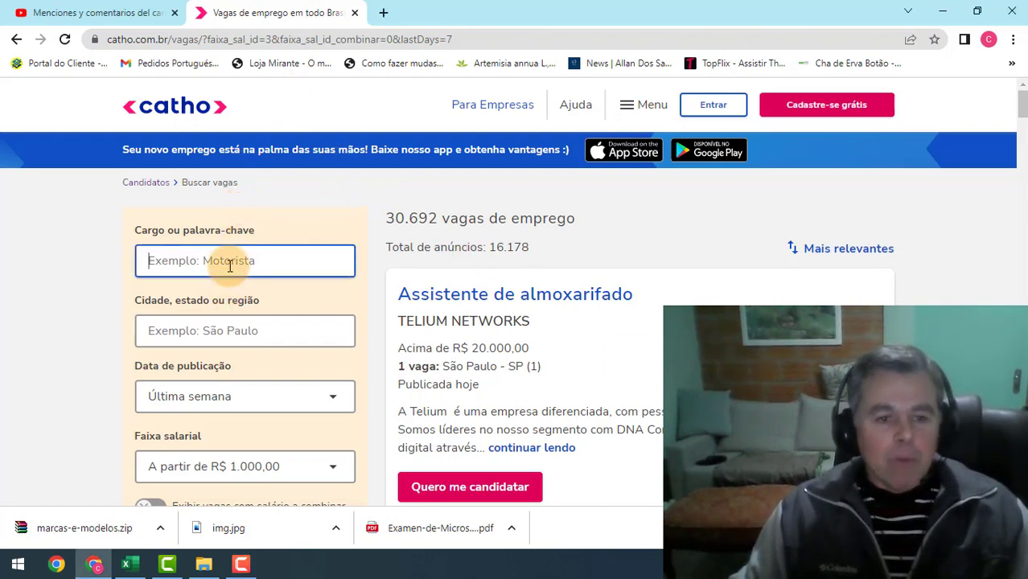
type("auxi")
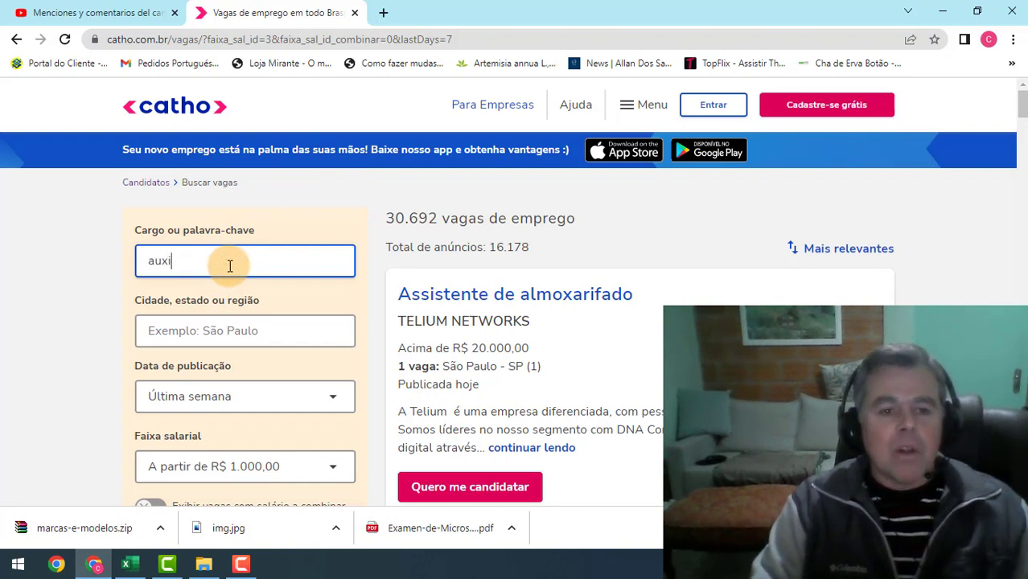
type("liar administra")
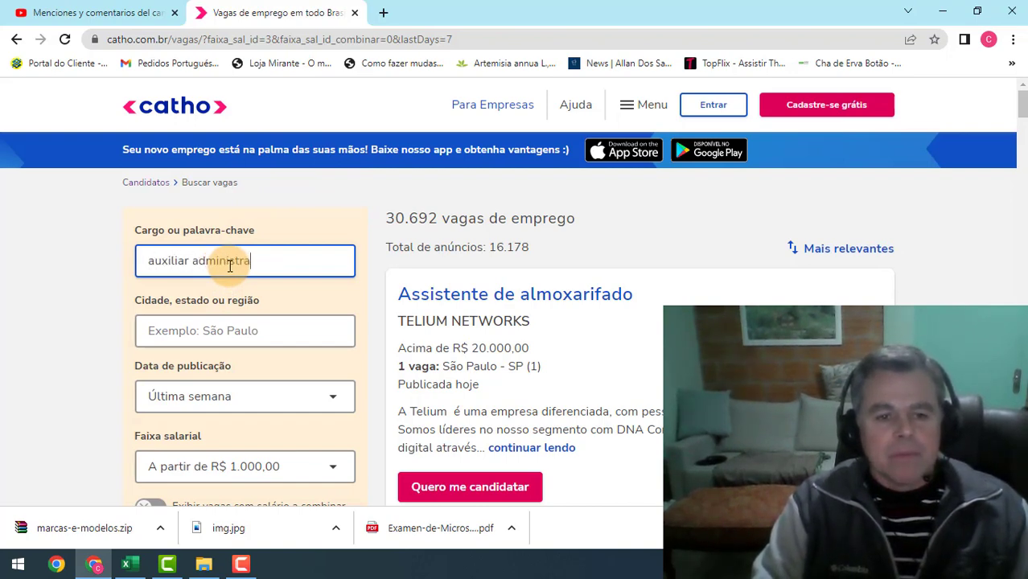
type("tivo excel")
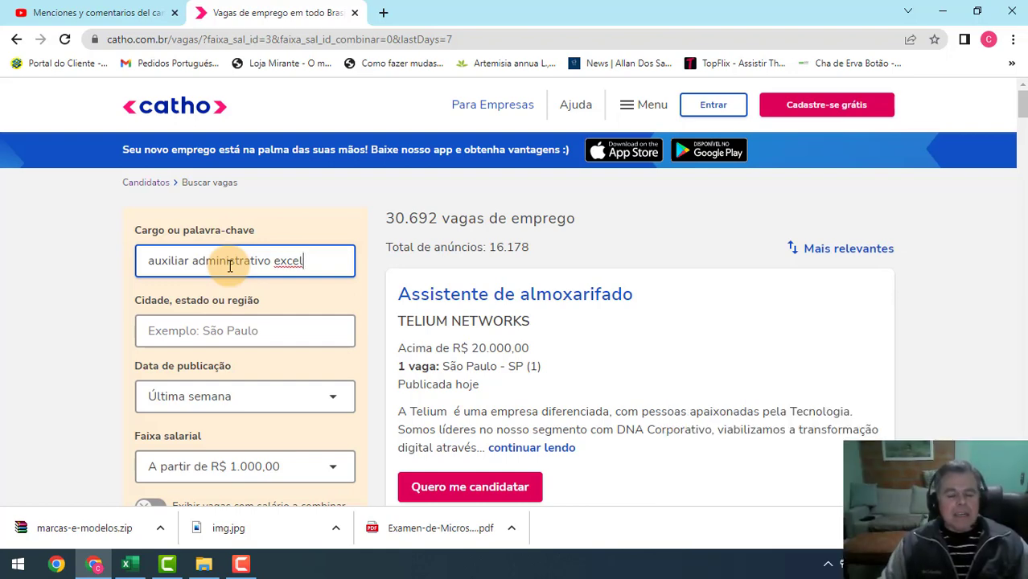
key("Return")
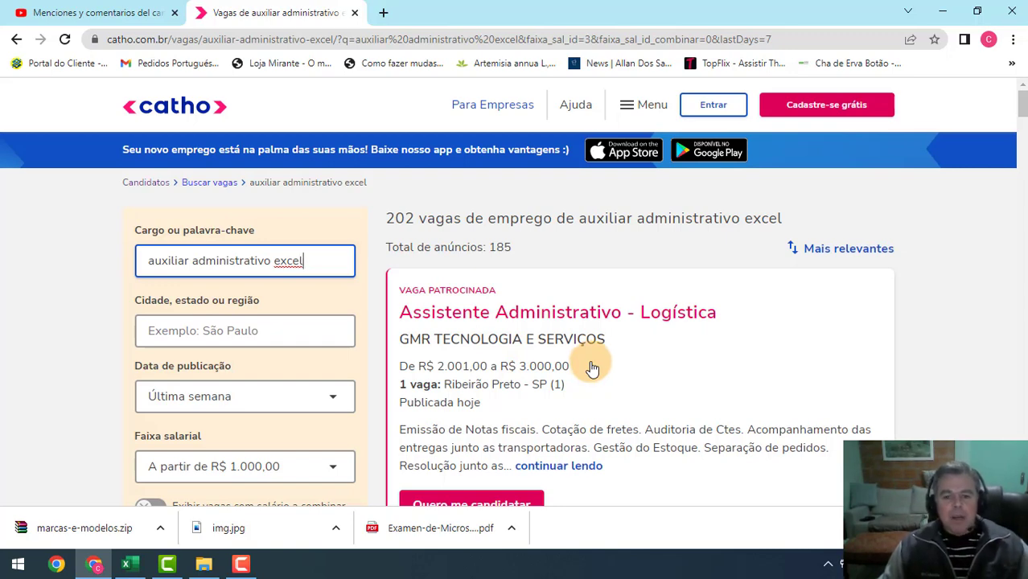
- Expand the Assistente Administrativo - Logística listing and highlight "Conhecimento pacote Office, principalmente Excel" in its description
scroll(592, 367, "down", 2)
left_click(599, 318)
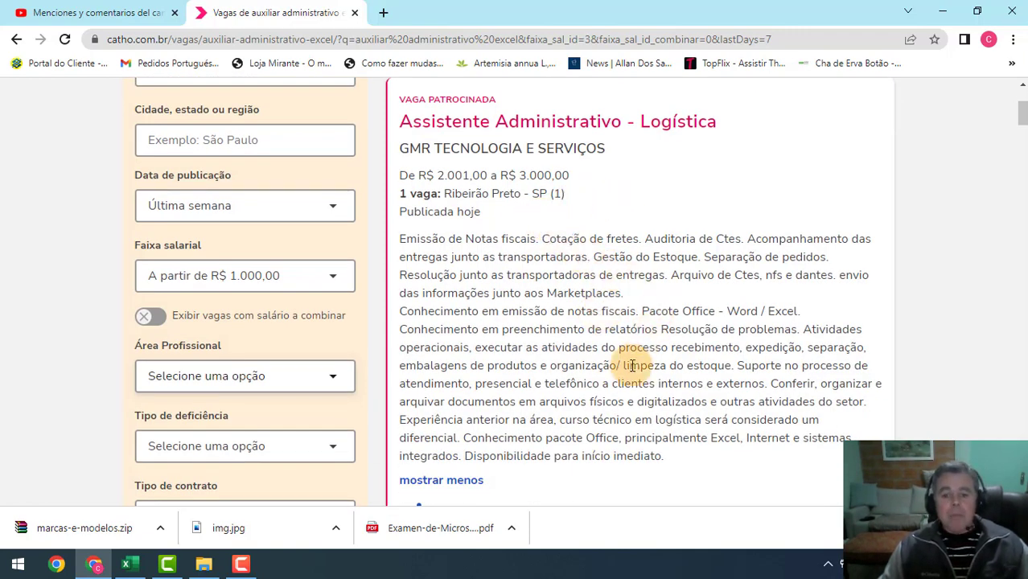
left_click_drag(463, 437, 741, 438)
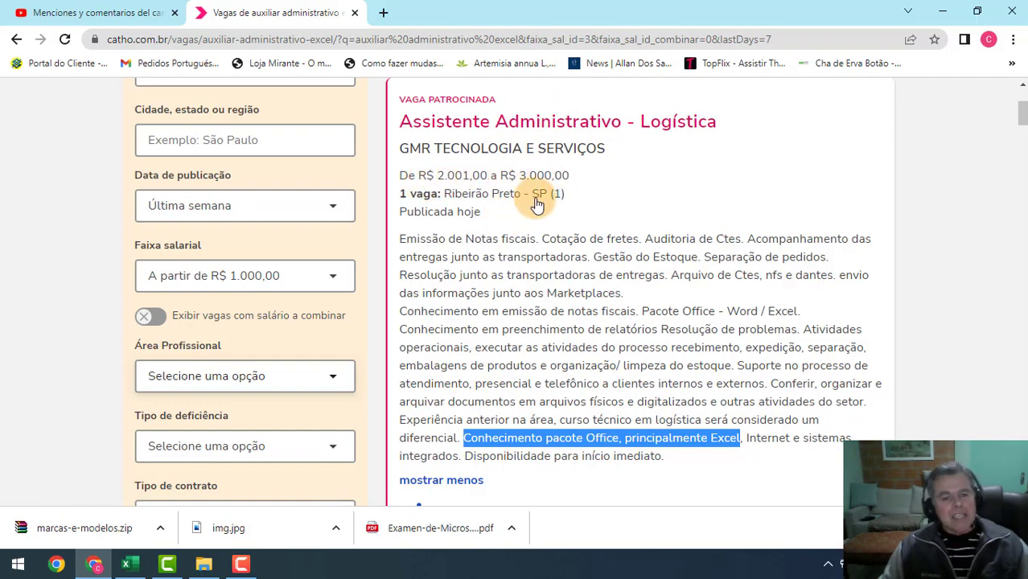
- Expand the Auxiliar Administrativo listing from America Care Implants and highlight "planilhas em Excel" in its description
scroll(544, 211, "down", 3)
scroll(544, 212, "down", 5)
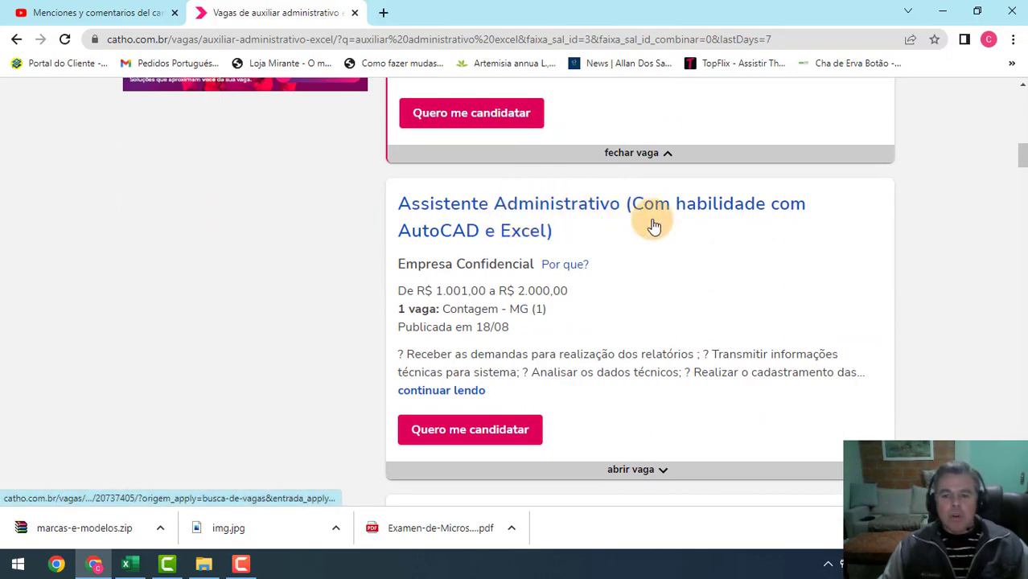
scroll(532, 239, "down", 5)
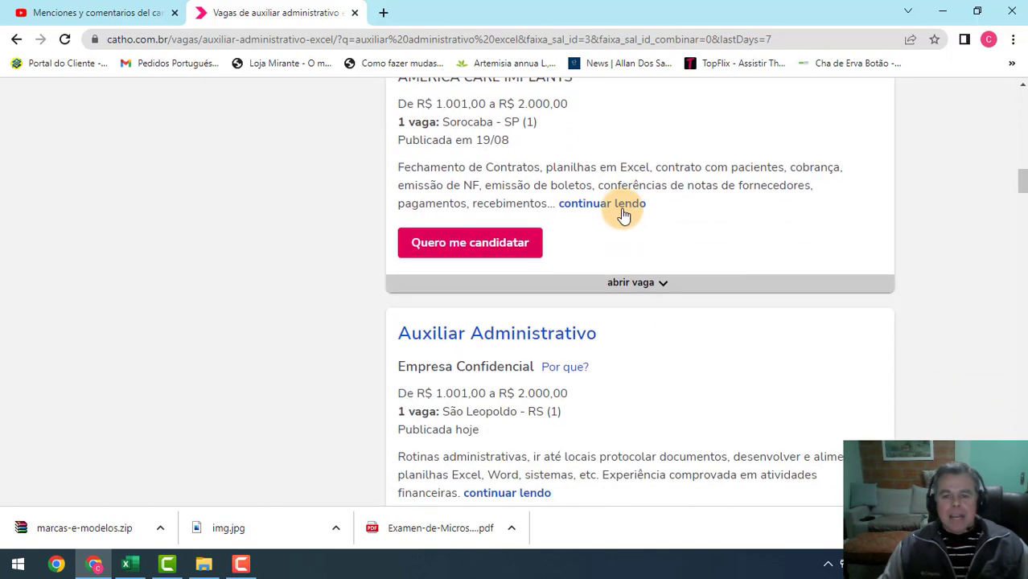
left_click(616, 211)
scroll(515, 230, "up", 1)
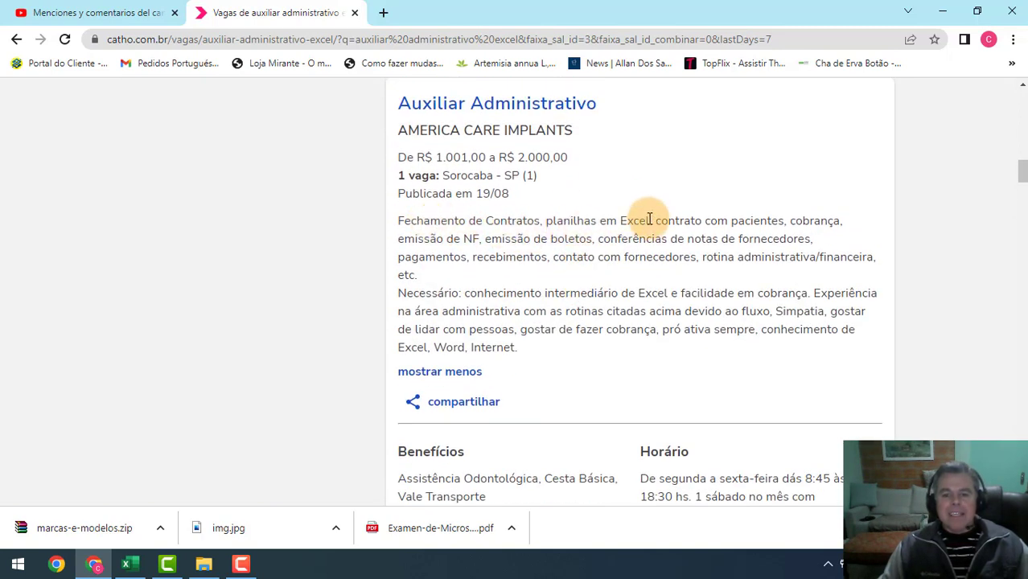
left_click_drag(651, 219, 546, 218)
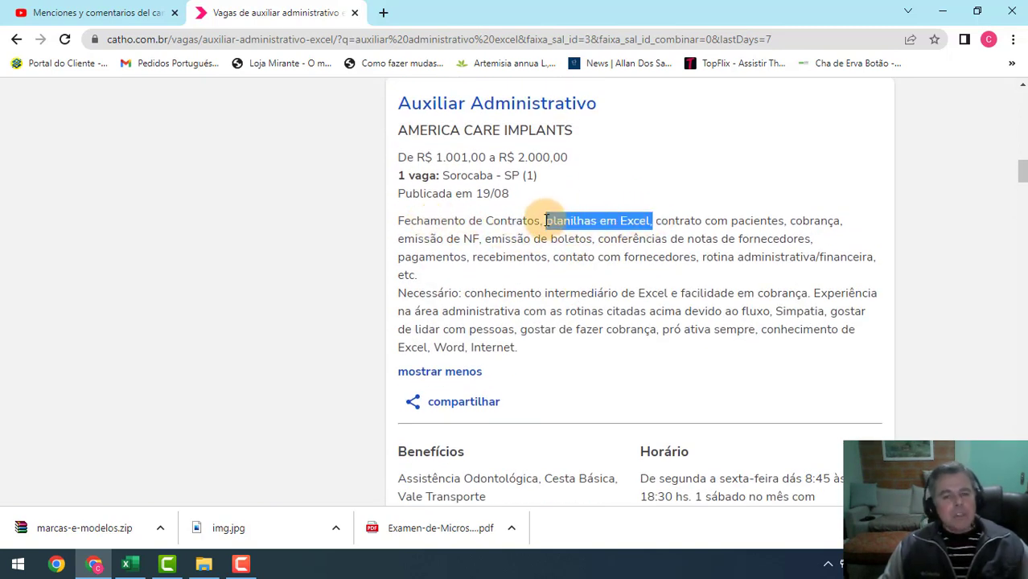
scroll(545, 221, "up", 10)
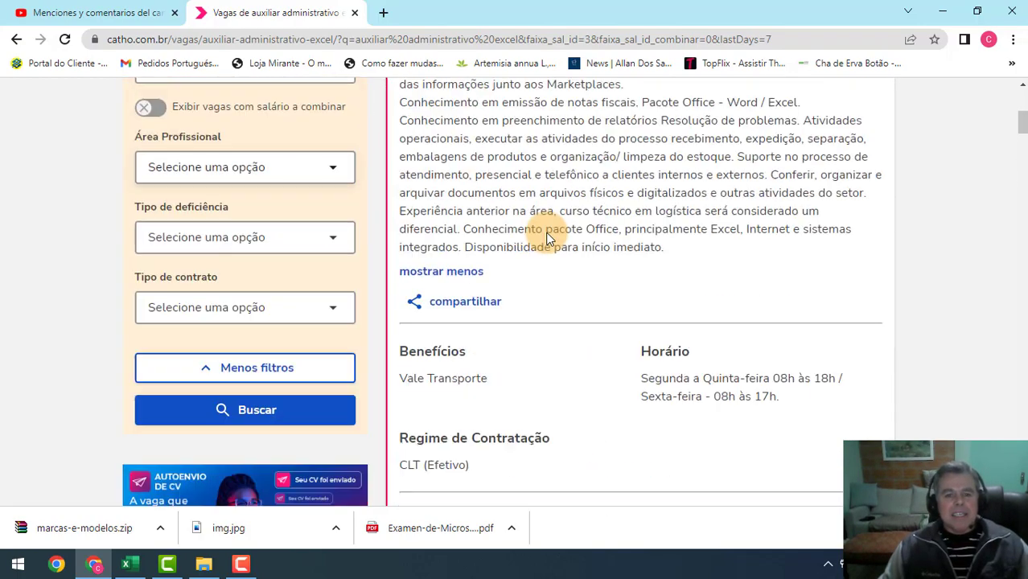
scroll(547, 233, "up", 5)
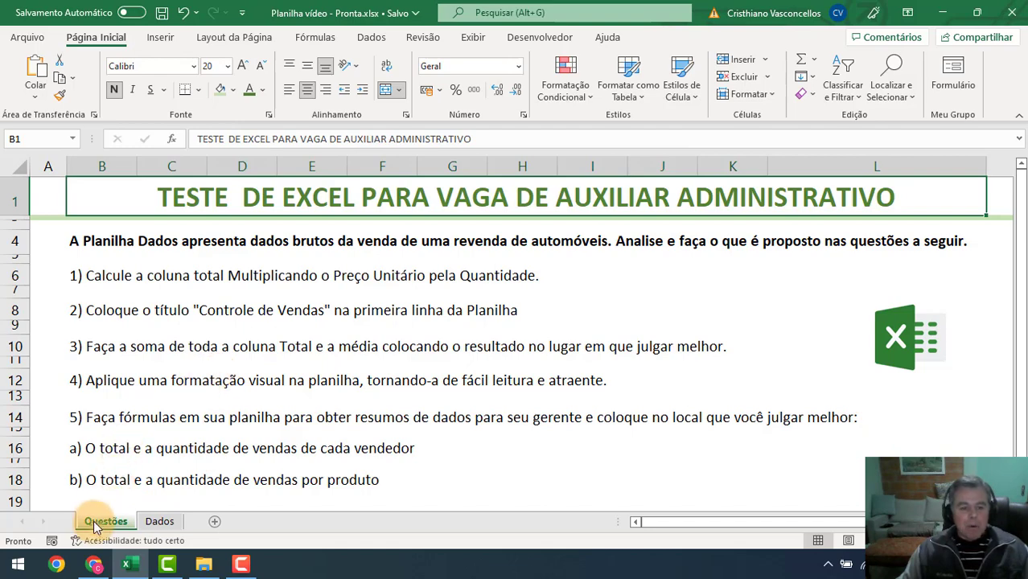
- Compare the test instructions on the Questões sheet with the raw sales data on the Dados sheet
left_click(160, 523)
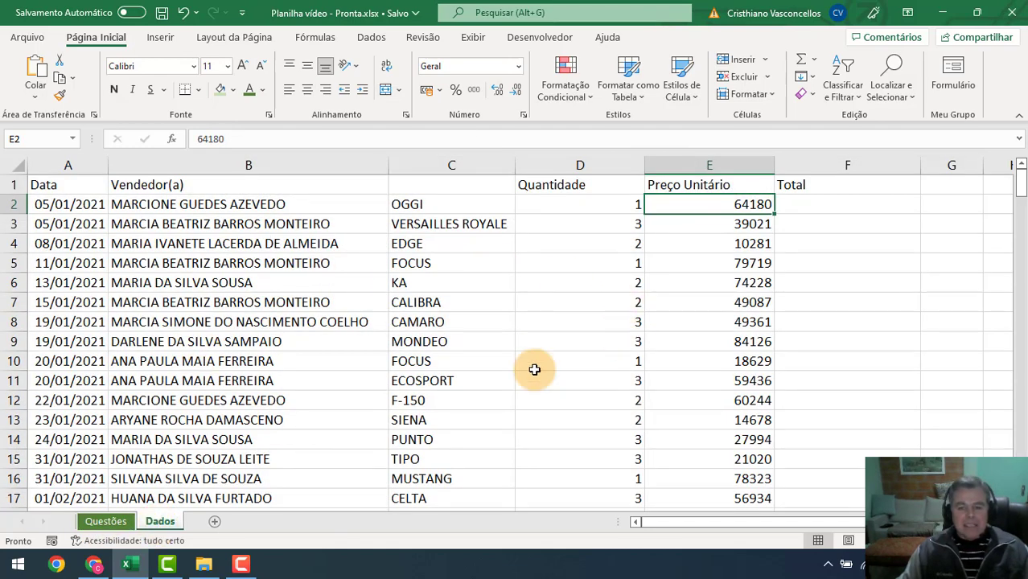
left_click(102, 524)
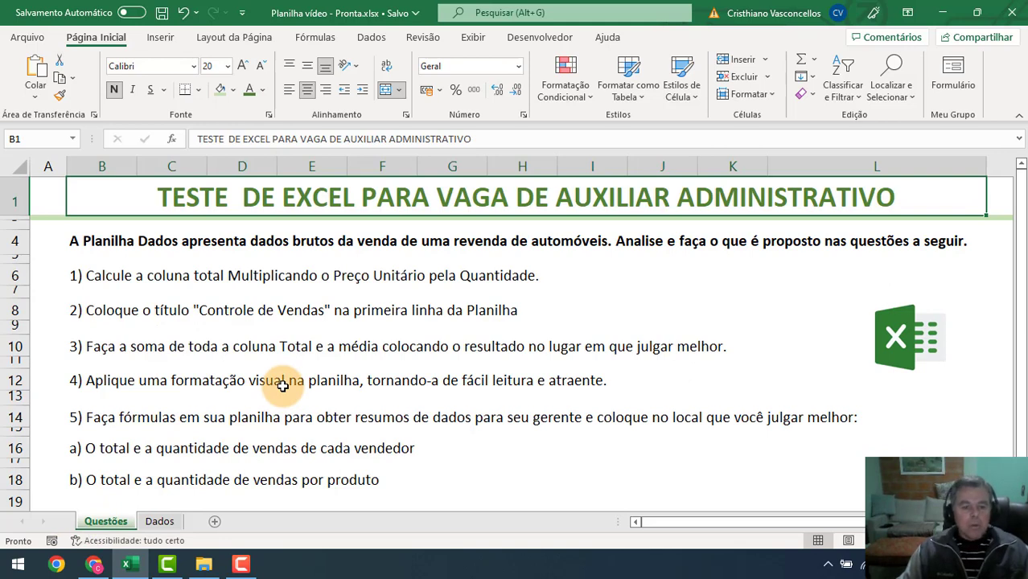
left_click(159, 523)
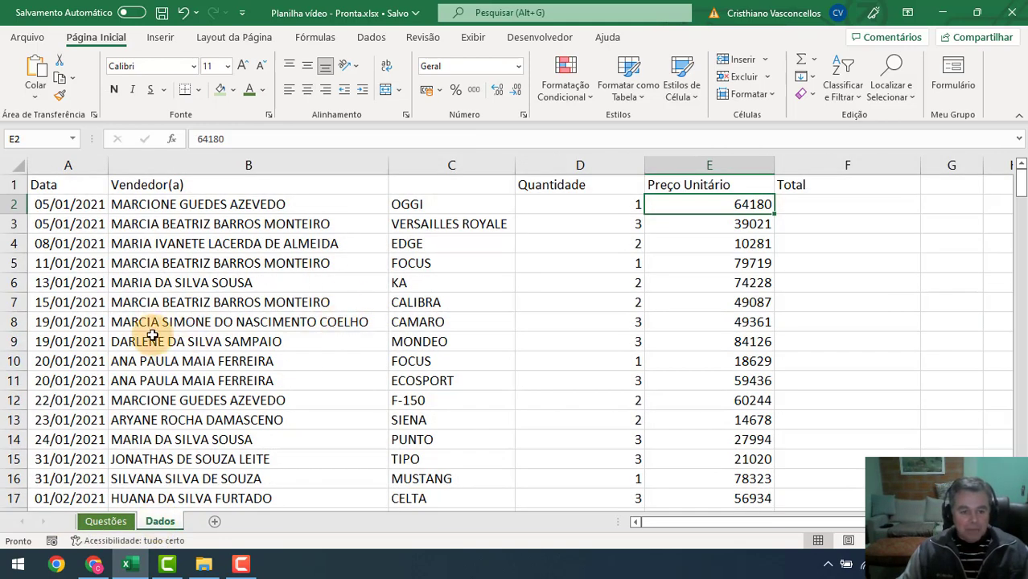
left_click(89, 523)
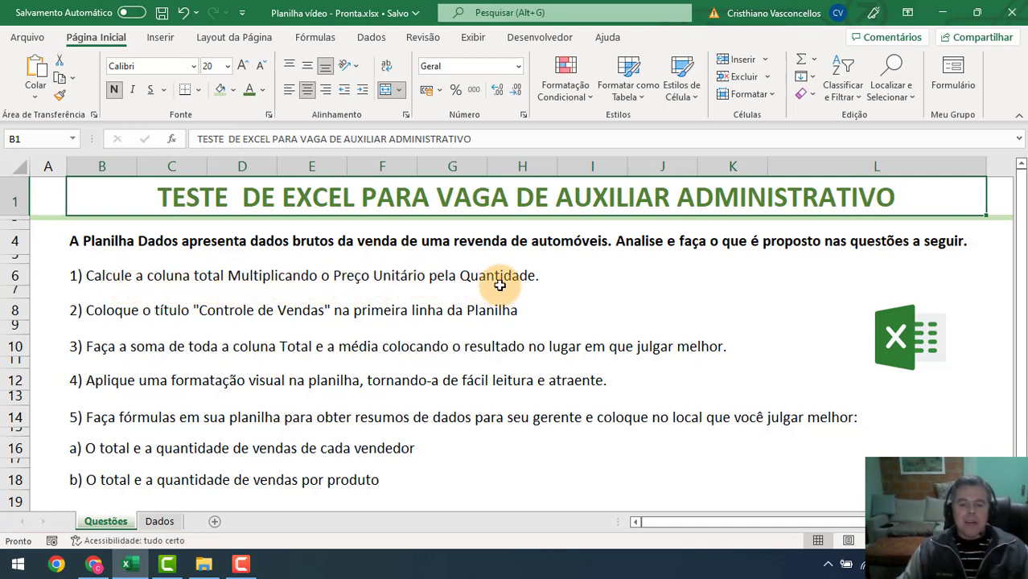
- Enter the missing column header "Veículo" in cell C1 of the Dados sheet
left_click(164, 523)
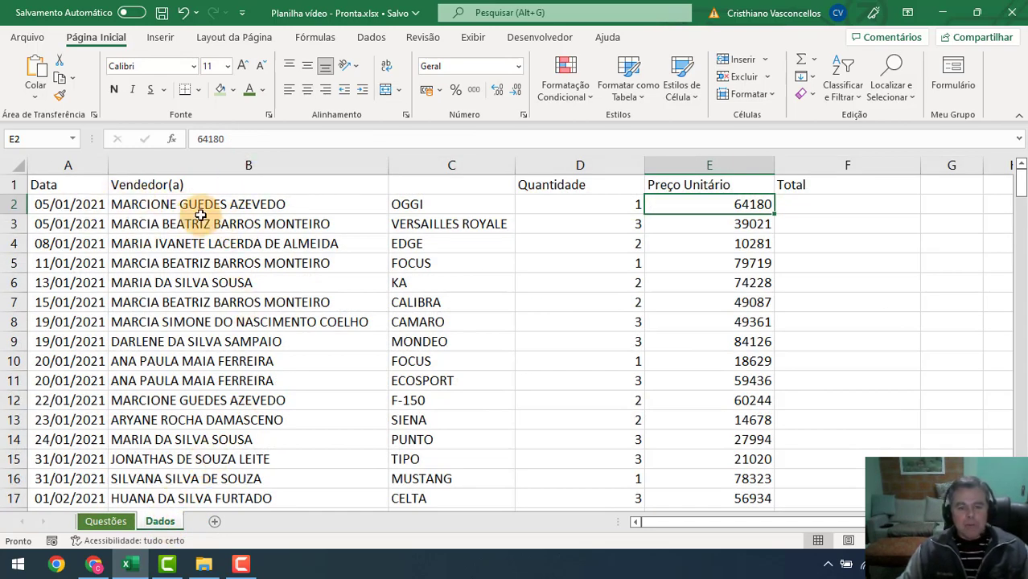
left_click(445, 181)
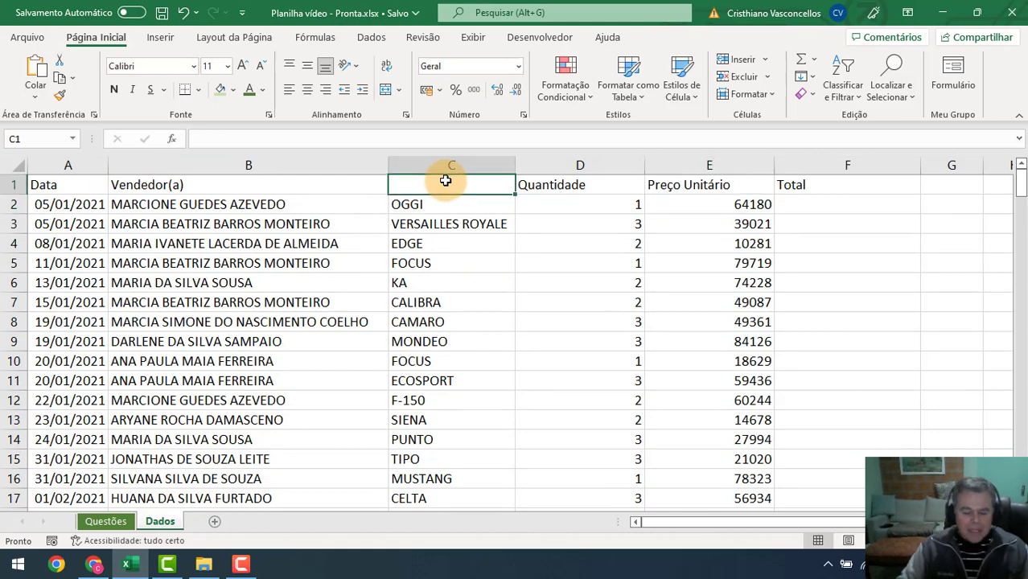
type("Veículo")
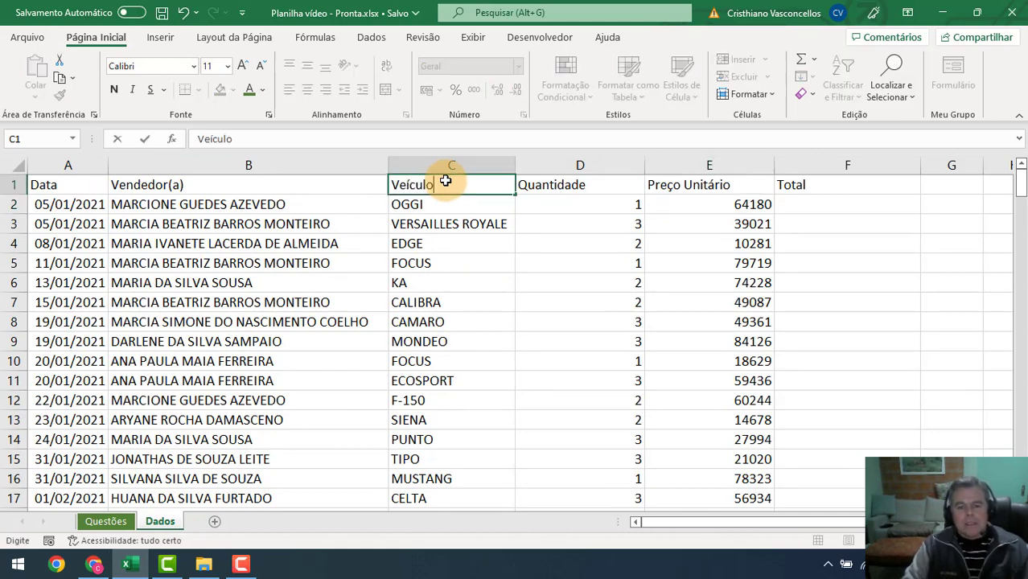
key("Tab")
key("Down")
key("Left")
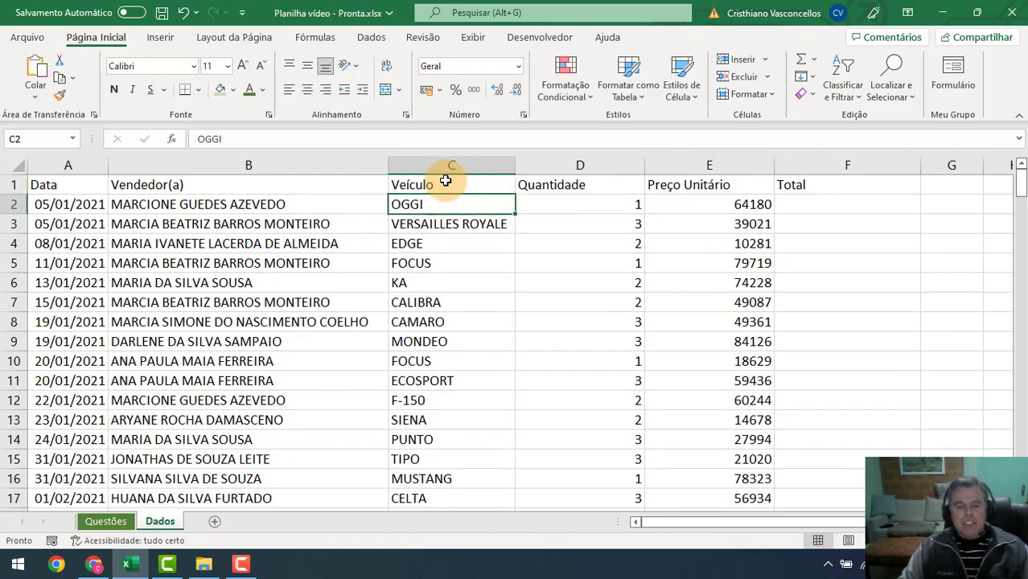
- Enter the formula =D2*E2 in cell F2 to multiply Quantidade by Preço Unitário for the first sale
key("Right")
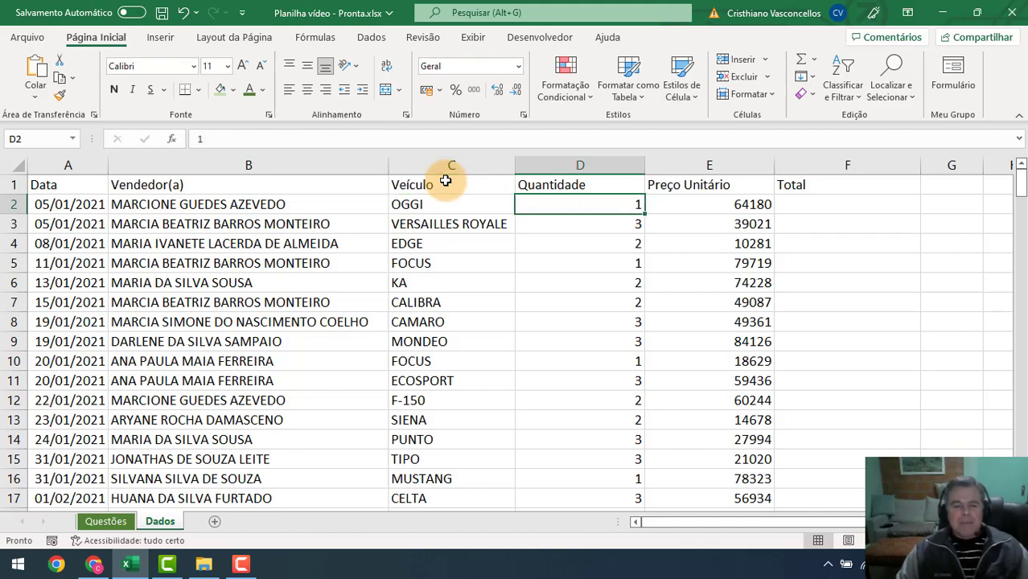
key("Right")
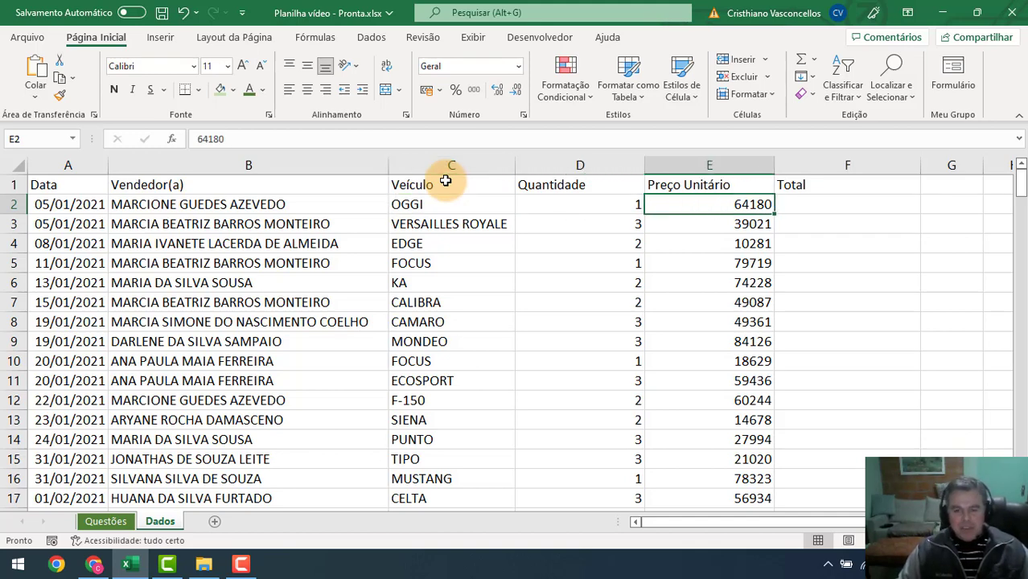
key("Right")
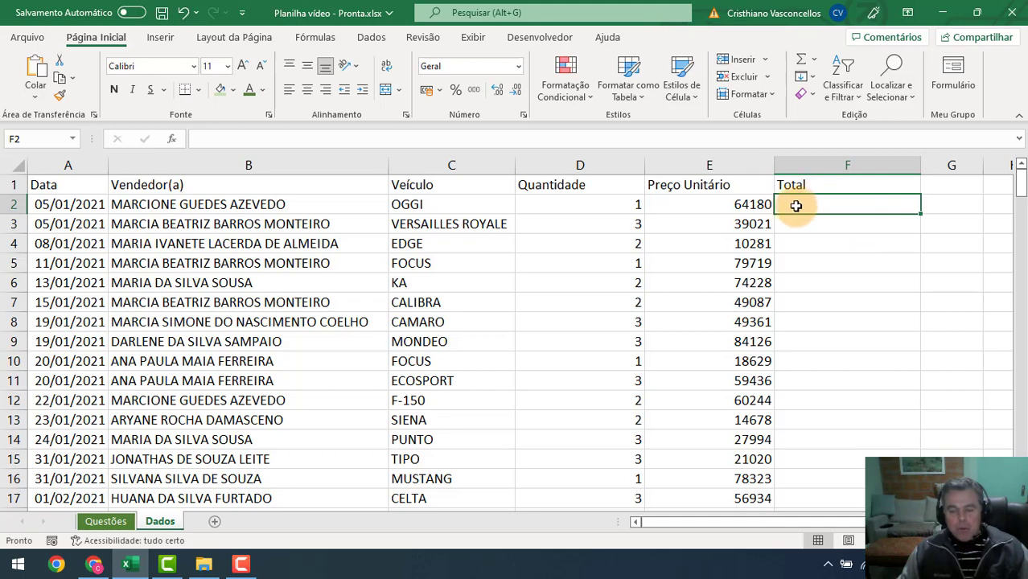
left_click(603, 206)
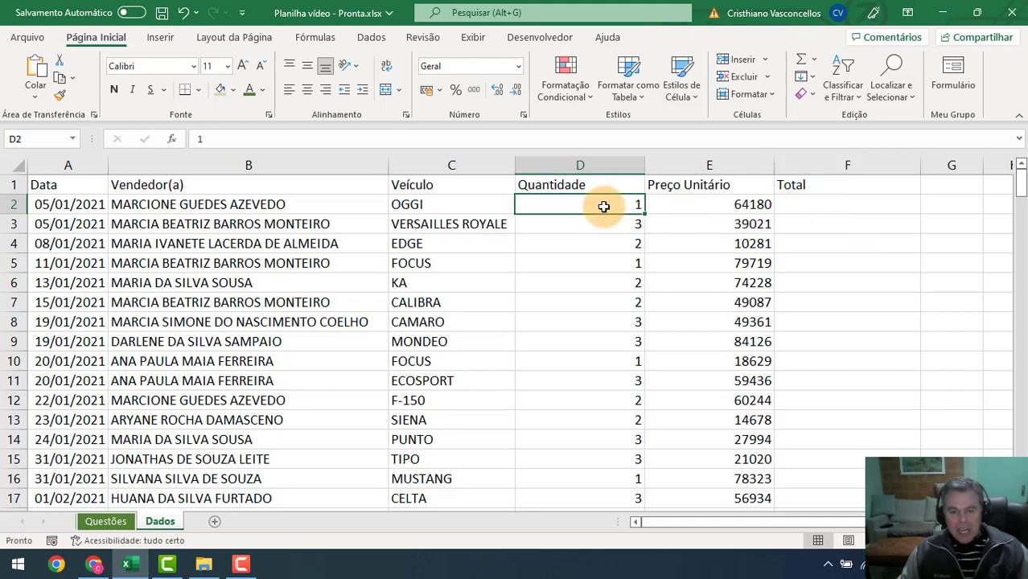
left_click(700, 206)
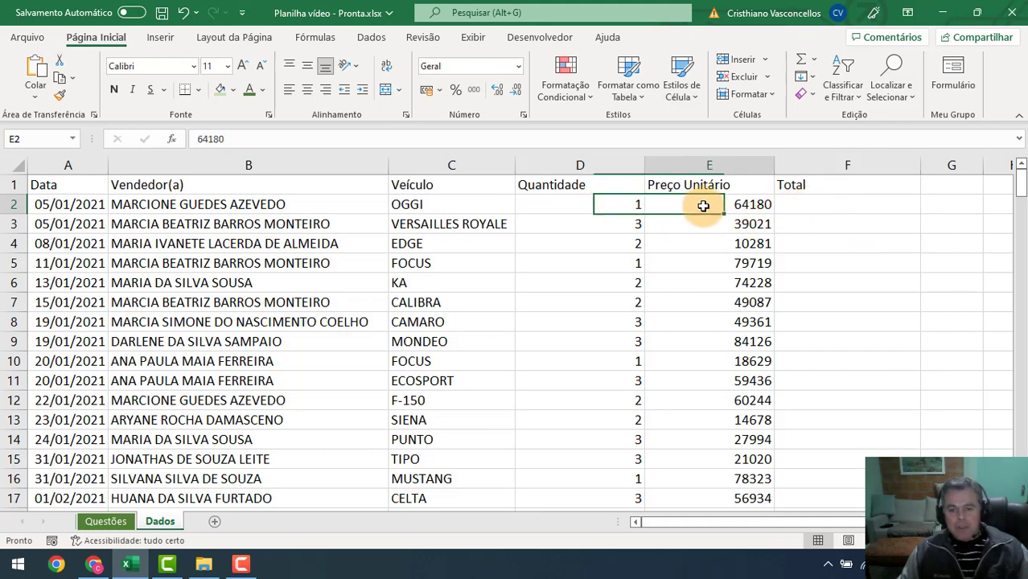
left_click(826, 207)
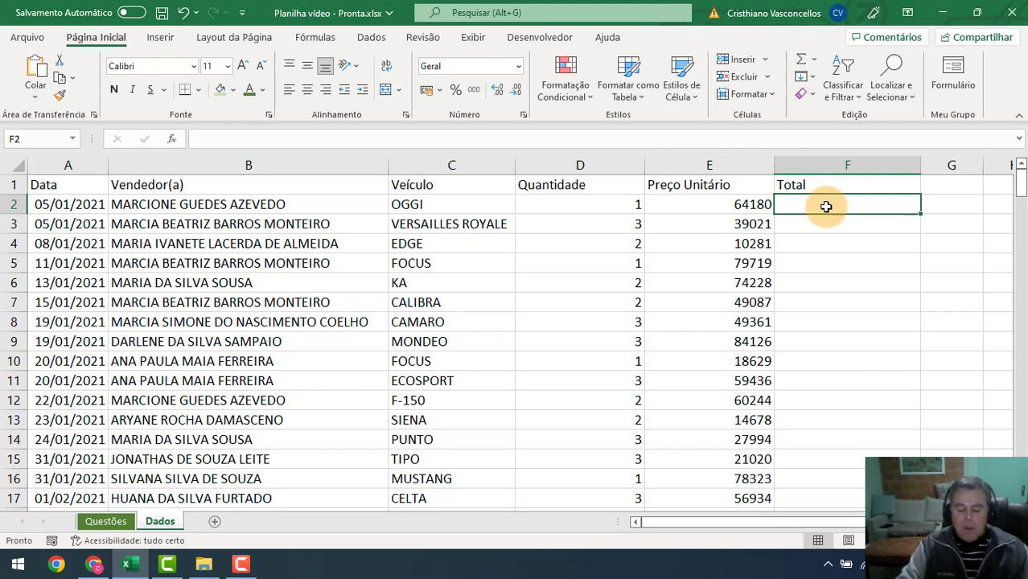
type("=")
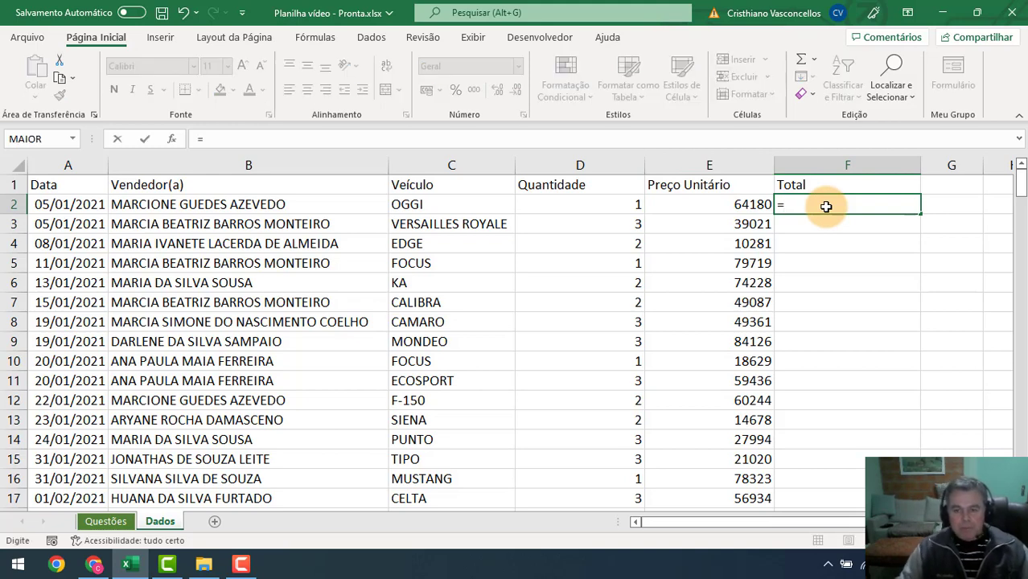
left_click(609, 208)
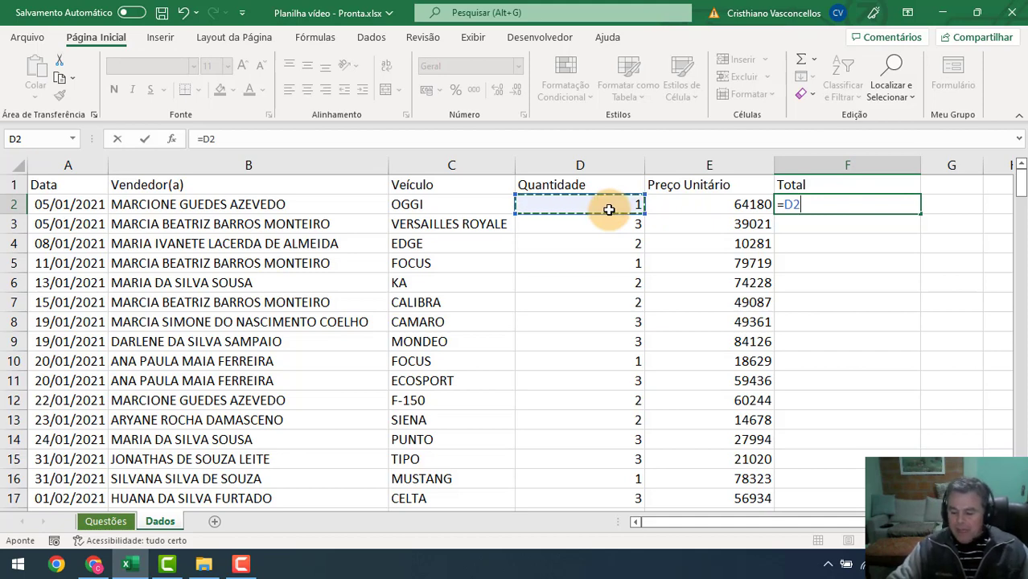
type("*")
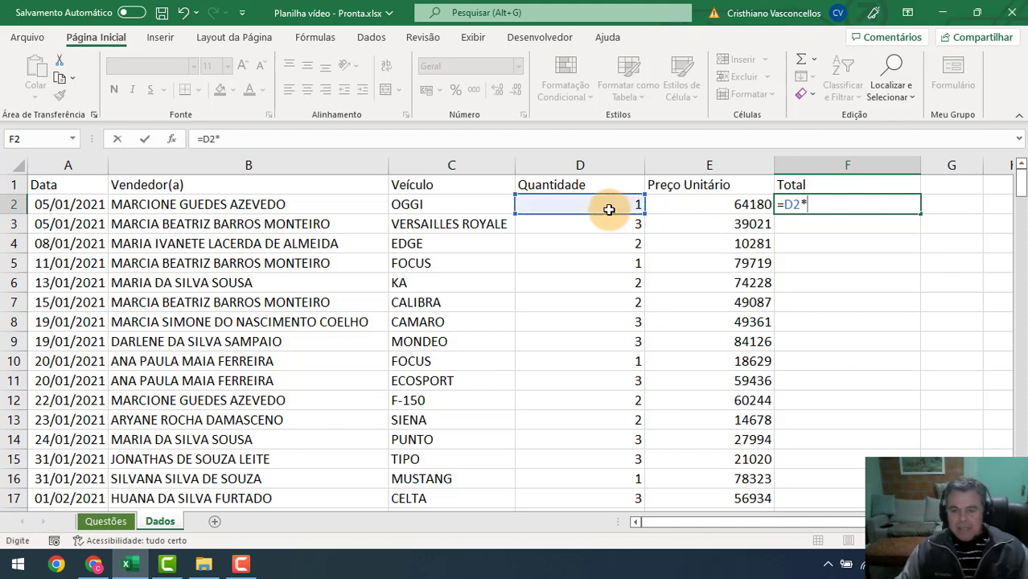
left_click(725, 205)
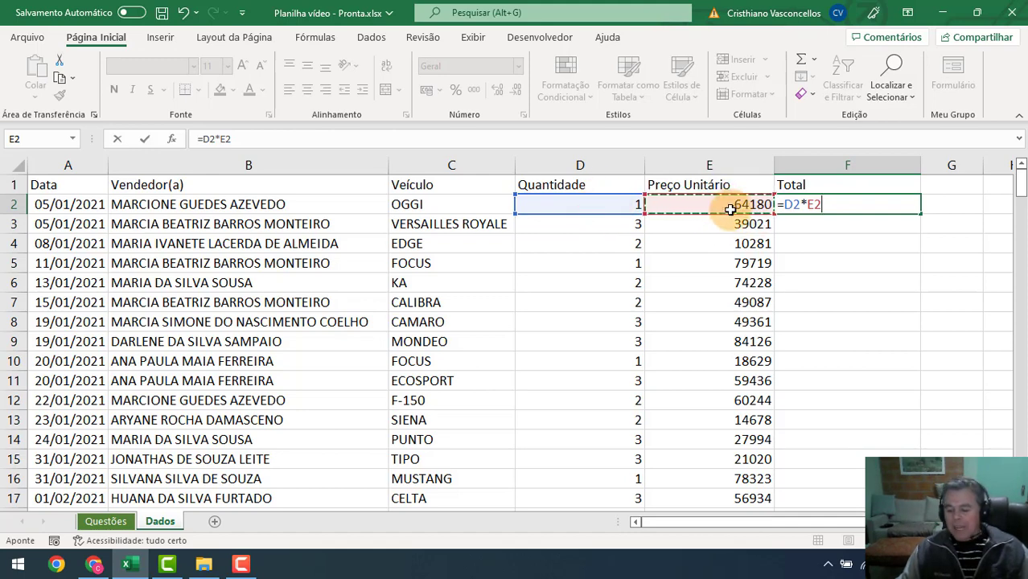
key("Return")
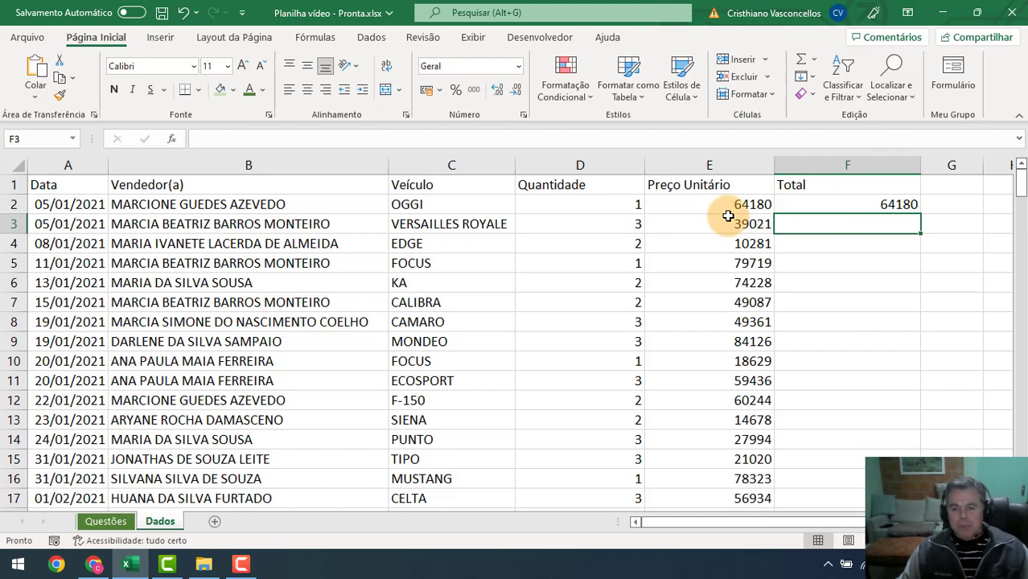
- Fill the F2 formula down the whole Total column and check a copied formula in F7
left_click(853, 204)
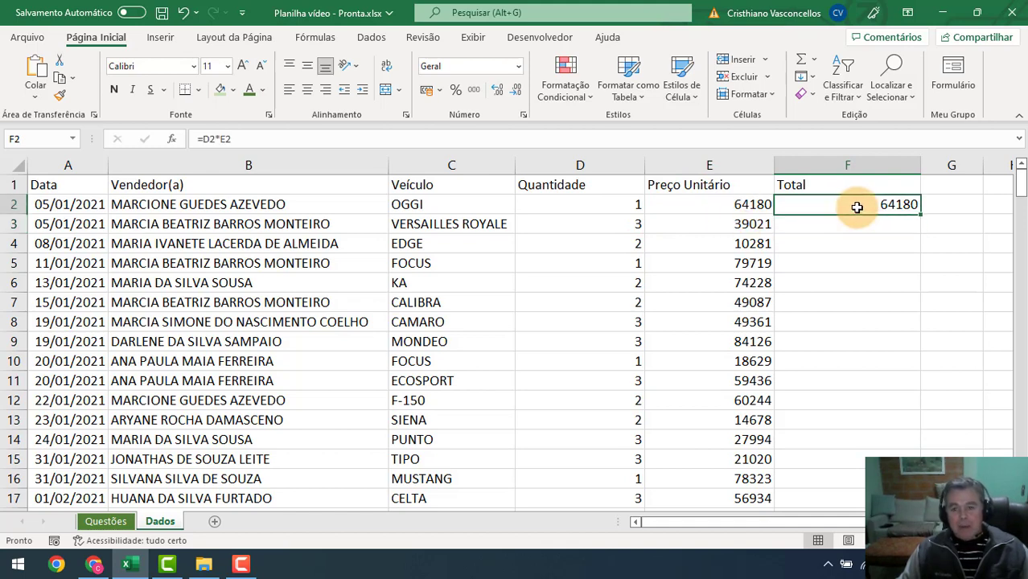
double_click(919, 214)
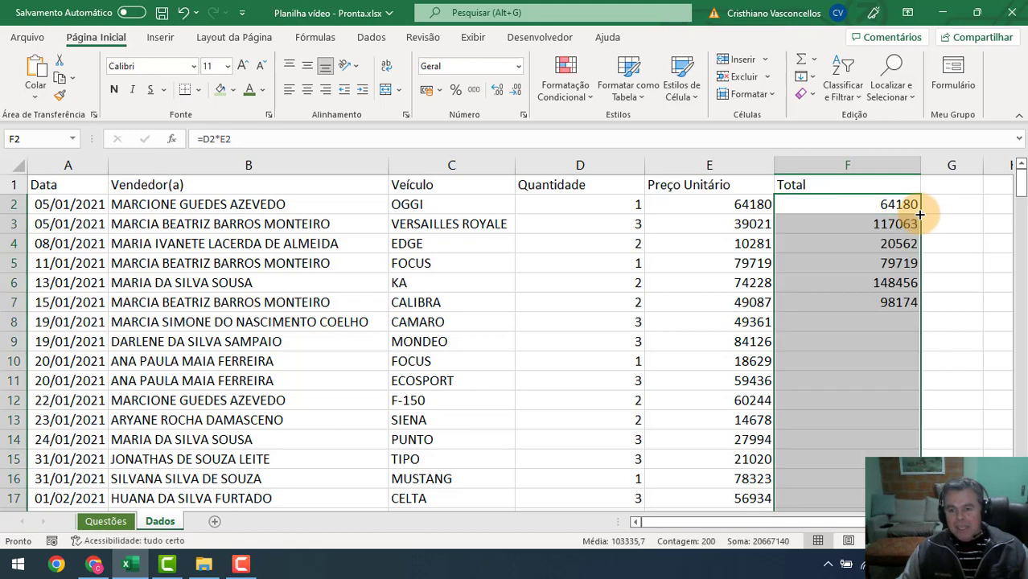
left_click(841, 306)
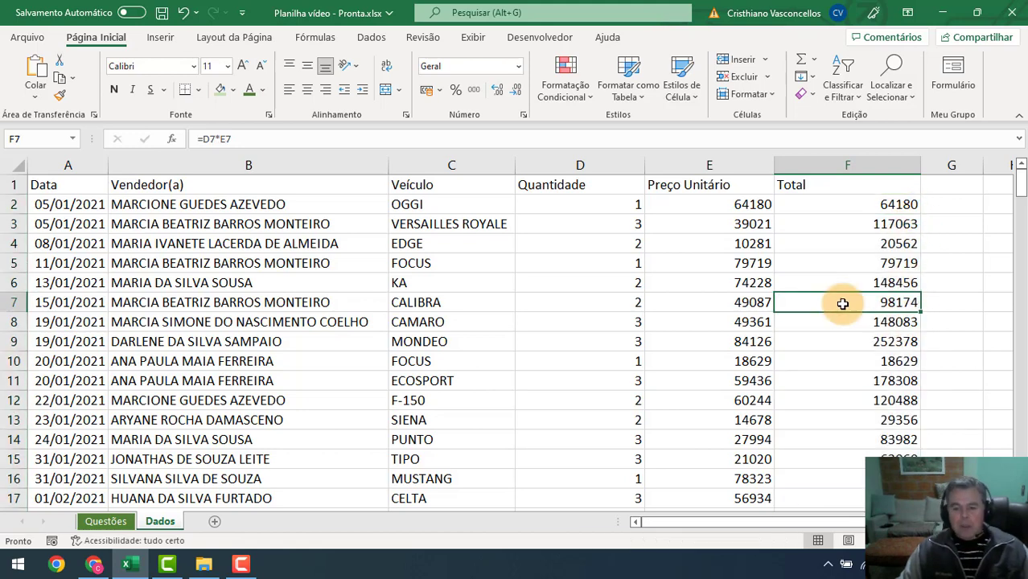
- Inspect the last record of the Dados sheet across all columns, including the Total formula in F201
key("ctrl+Down")
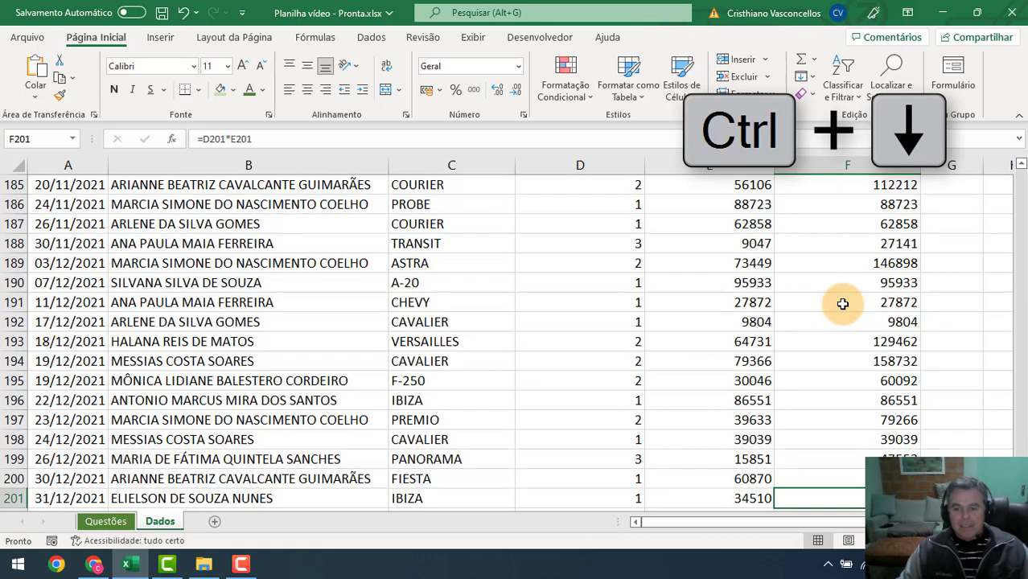
key("Left")
key("Left")
key("Left")
key("Left")
key("Left")
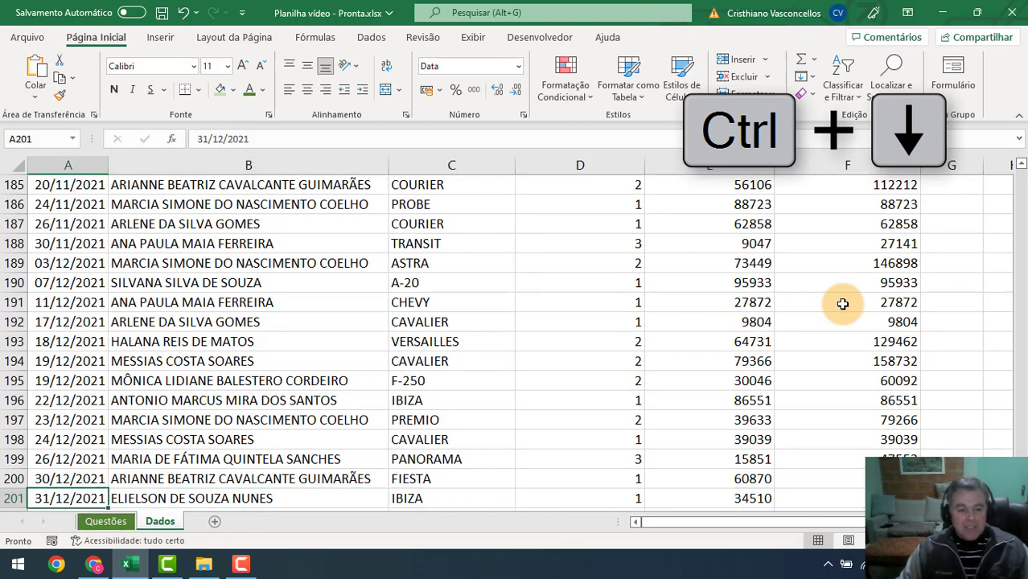
key("Right")
key("Right")
key("Right")
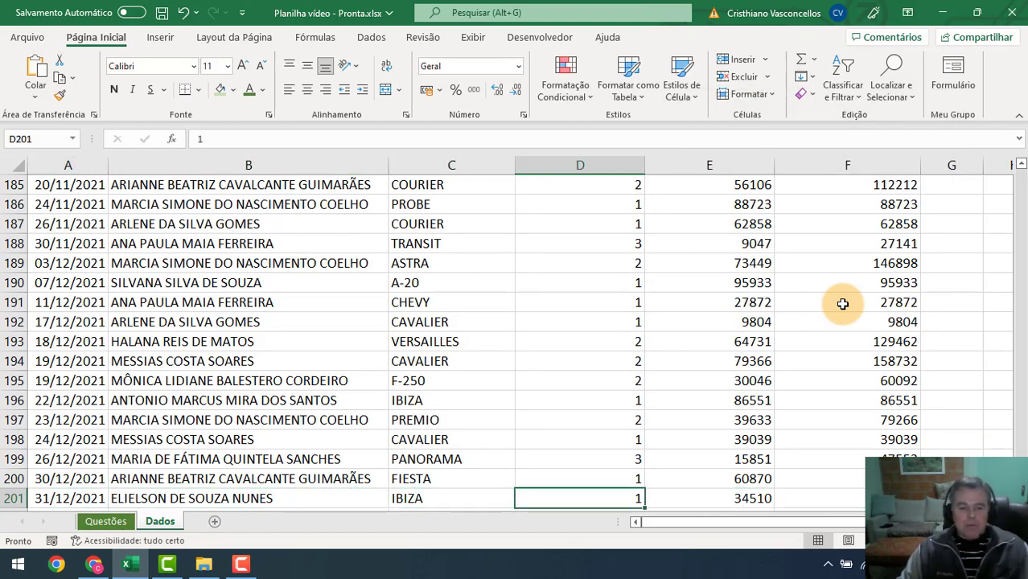
key("Right")
key("Right")
key("Right")
key("Left")
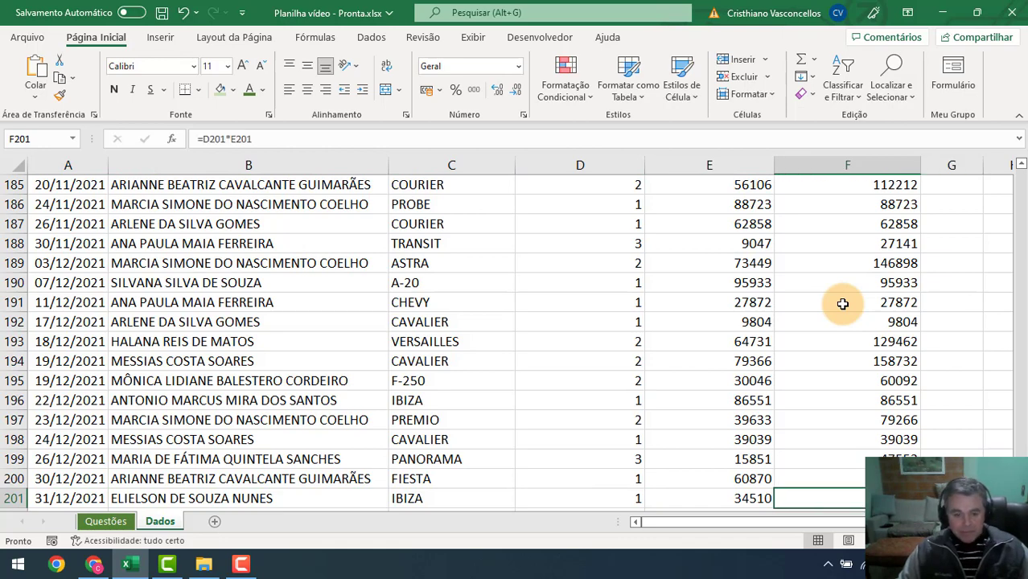
- Return to the start of the Total column and review the row-by-row multiplication formulas in the first sales rows
key("ctrl+Up")
key("Down")
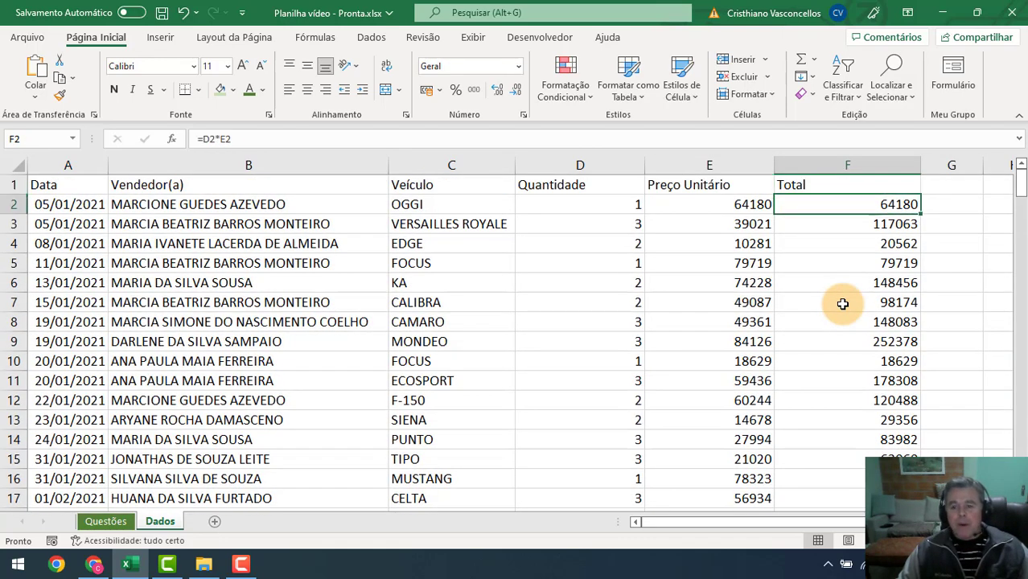
key("Down")
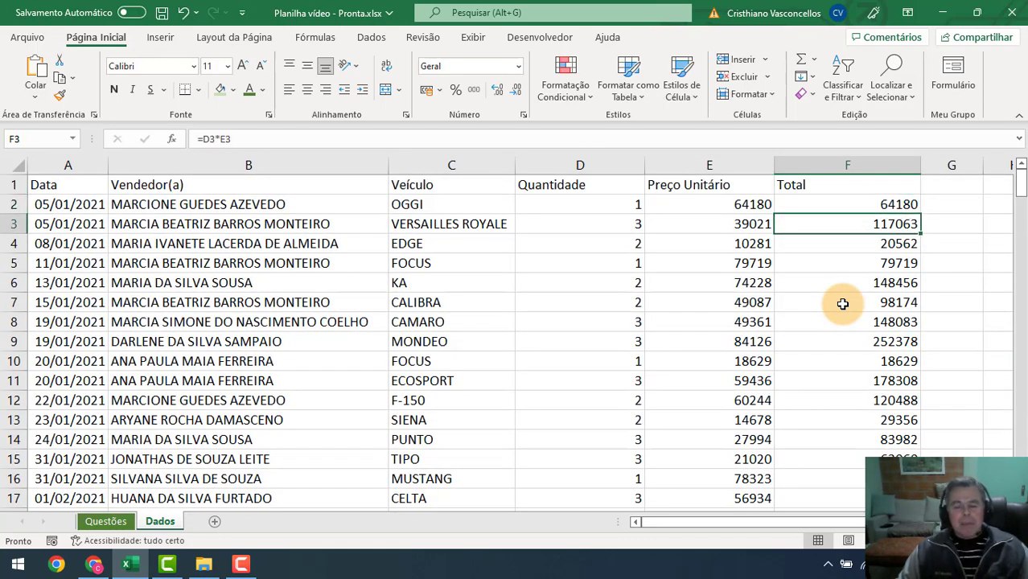
key("Down")
key("Down")
key("Down")
key("Down")
key("Down")
key("Up")
key("Up")
key("Up")
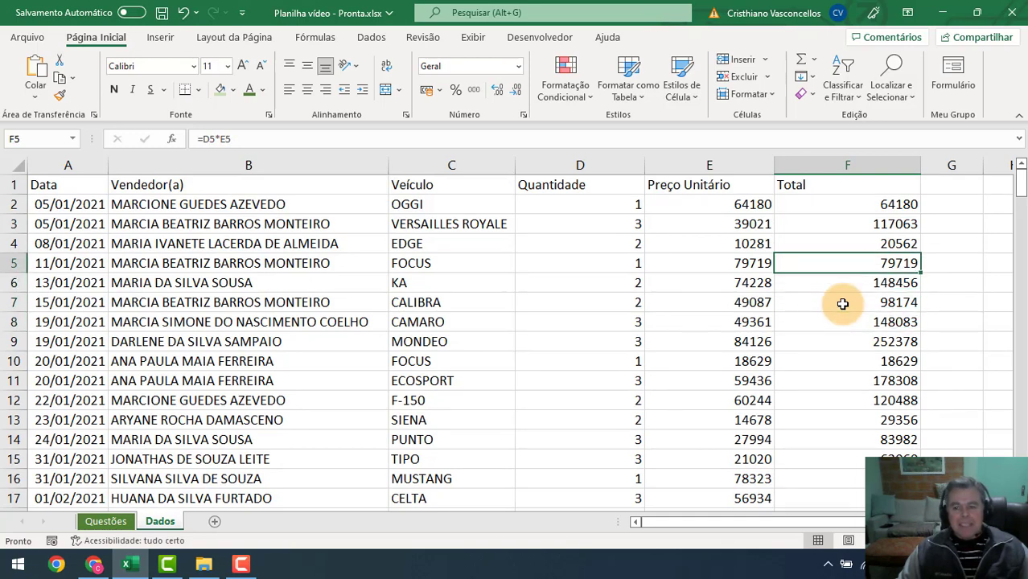
key("Up")
key("Up")
key("Up")
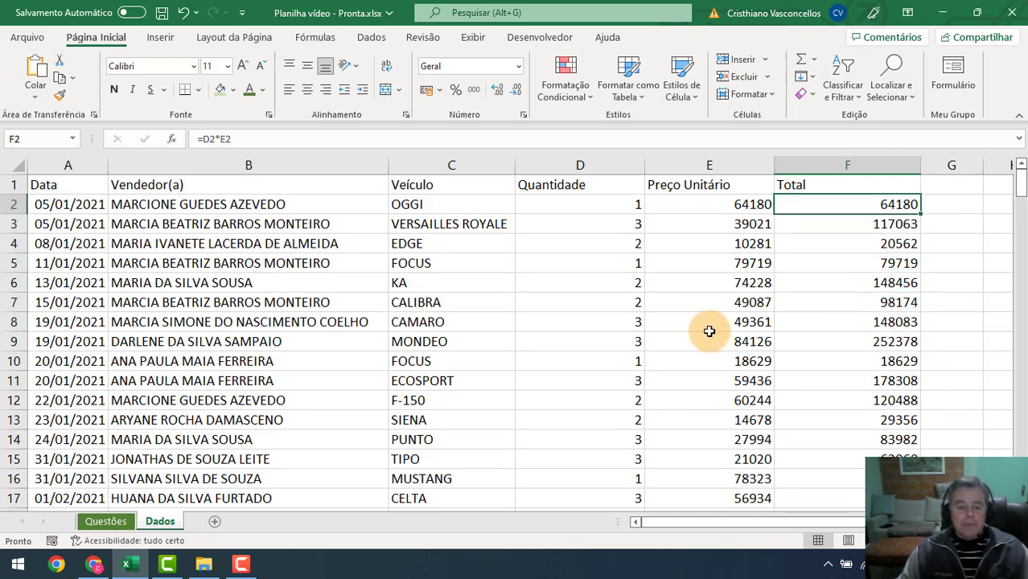
- Check question 2 on the Questões sheet and insert two blank rows above the header row of the Dados sheet
left_click(105, 521)
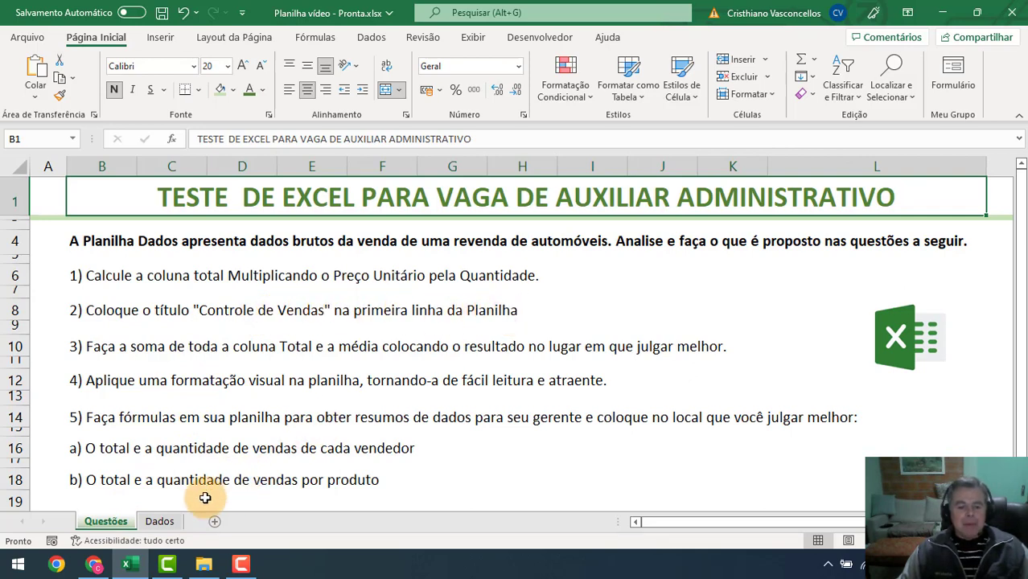
left_click(161, 522)
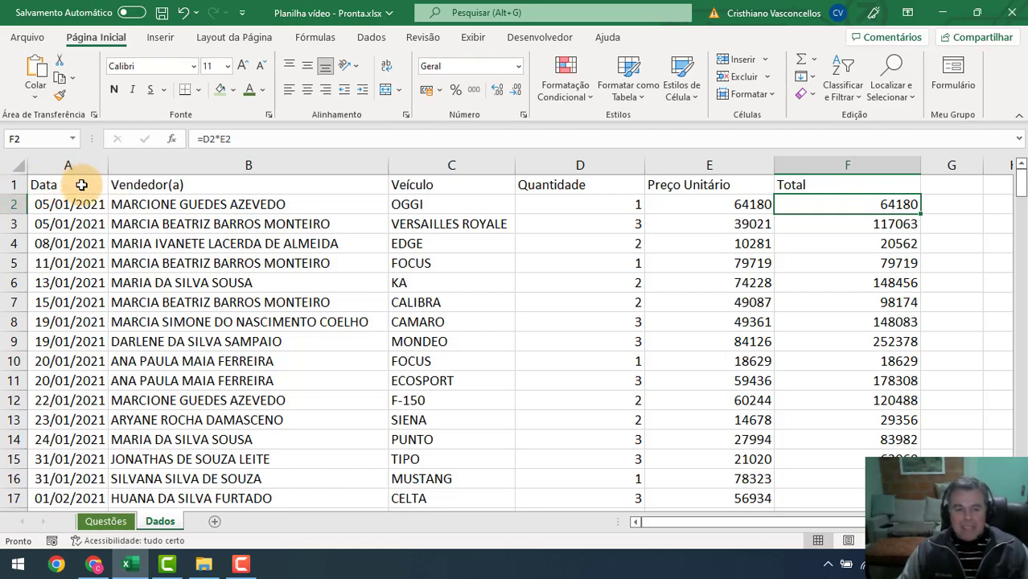
left_click(11, 184)
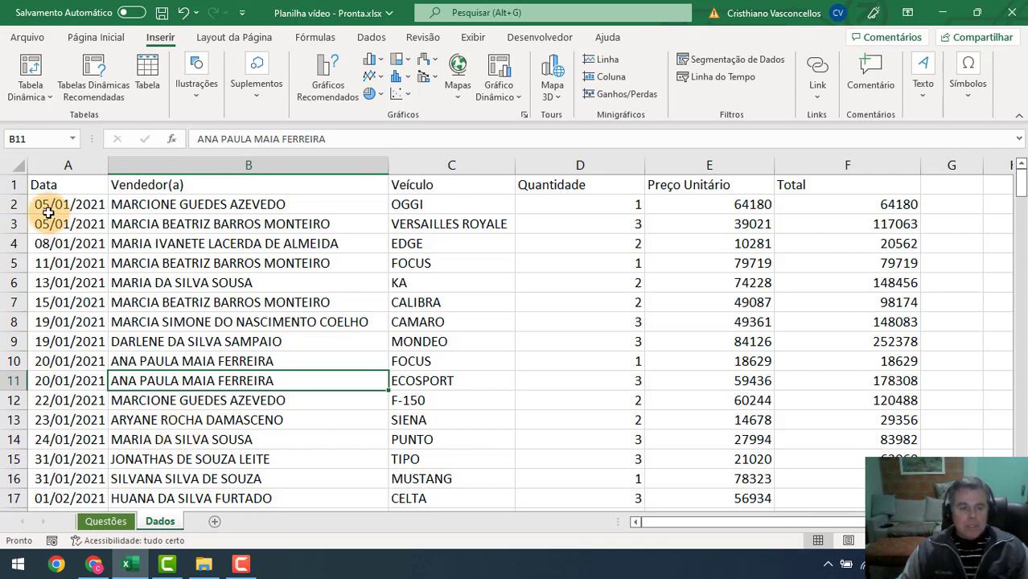
left_click(13, 185)
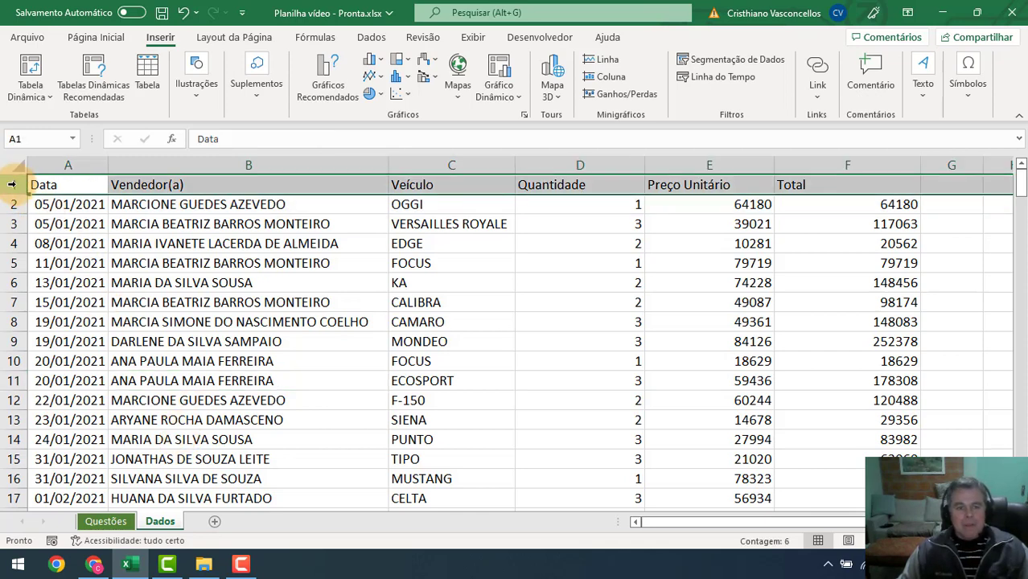
left_click(94, 38)
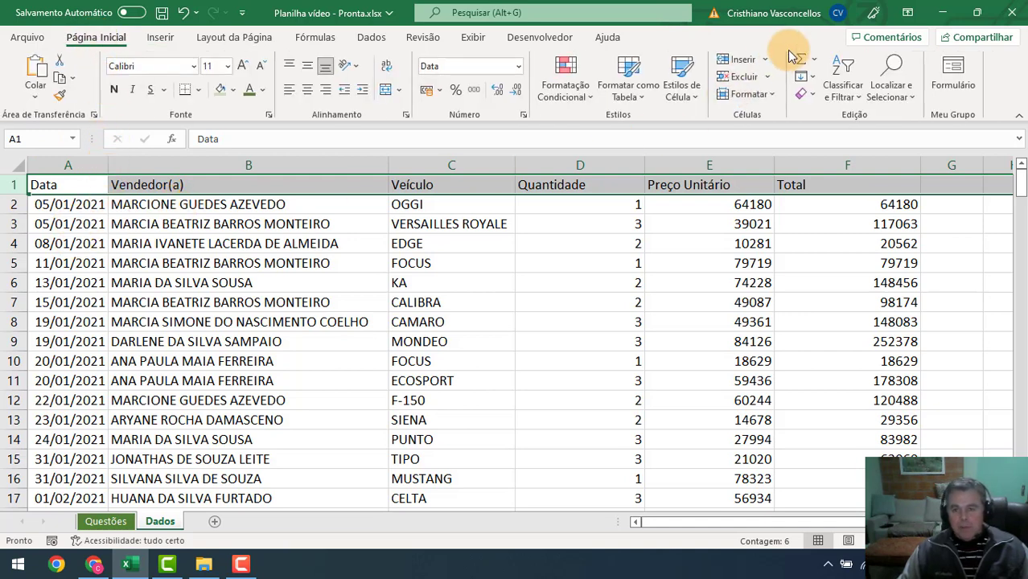
left_click(765, 61)
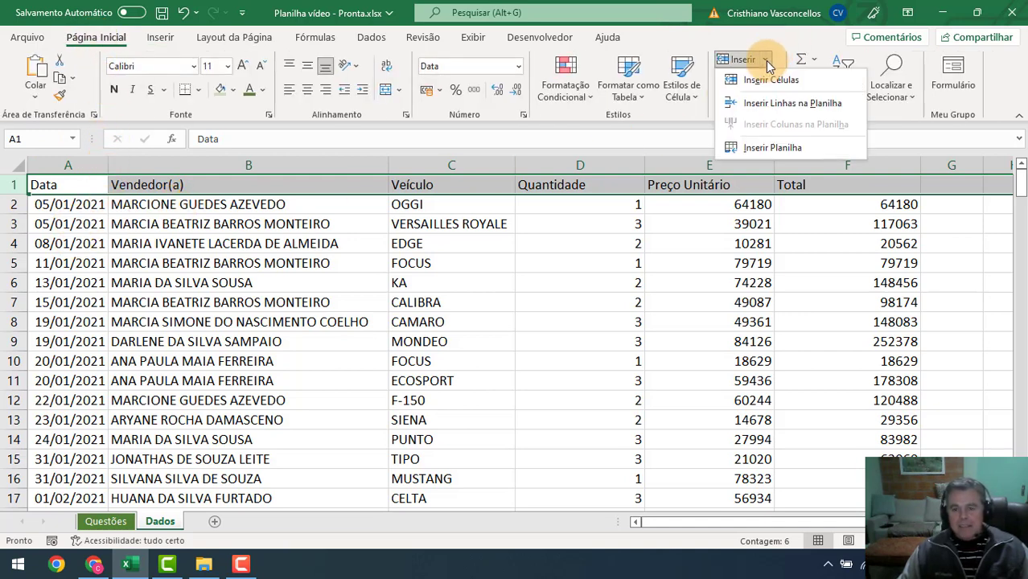
left_click(772, 104)
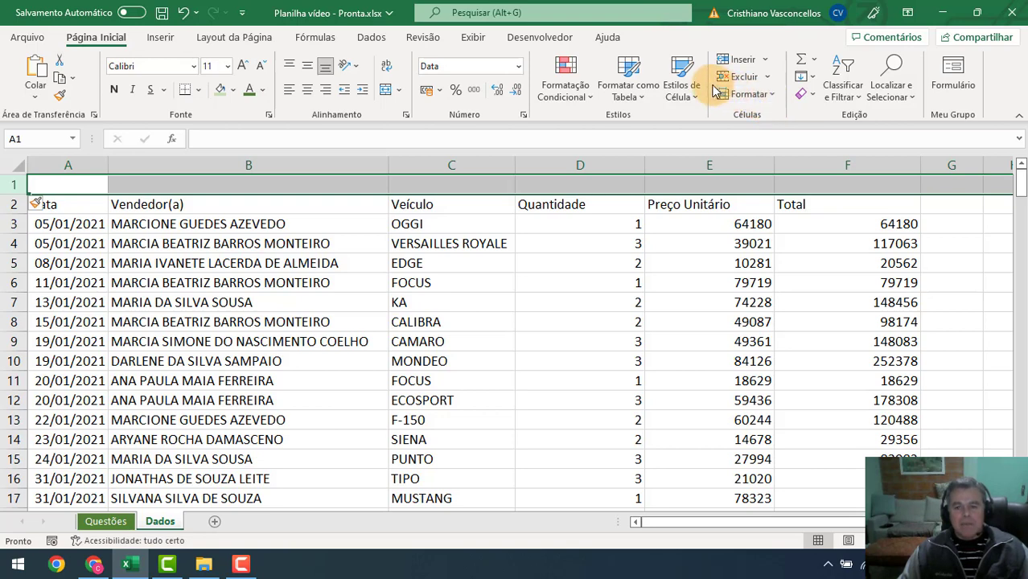
left_click(765, 61)
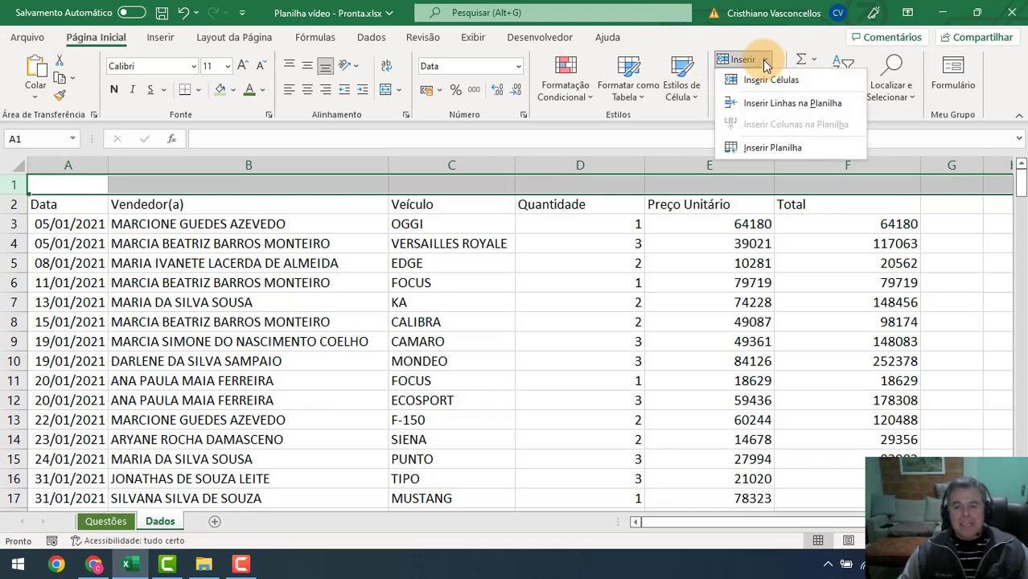
left_click(775, 103)
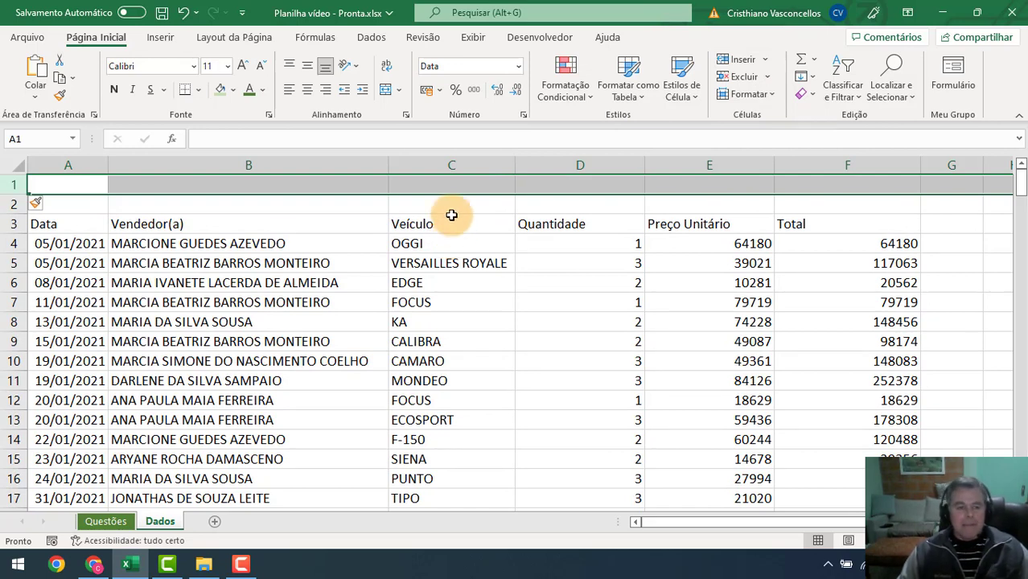
- Merge and center cells A1:F1 above the data table
left_click(211, 224)
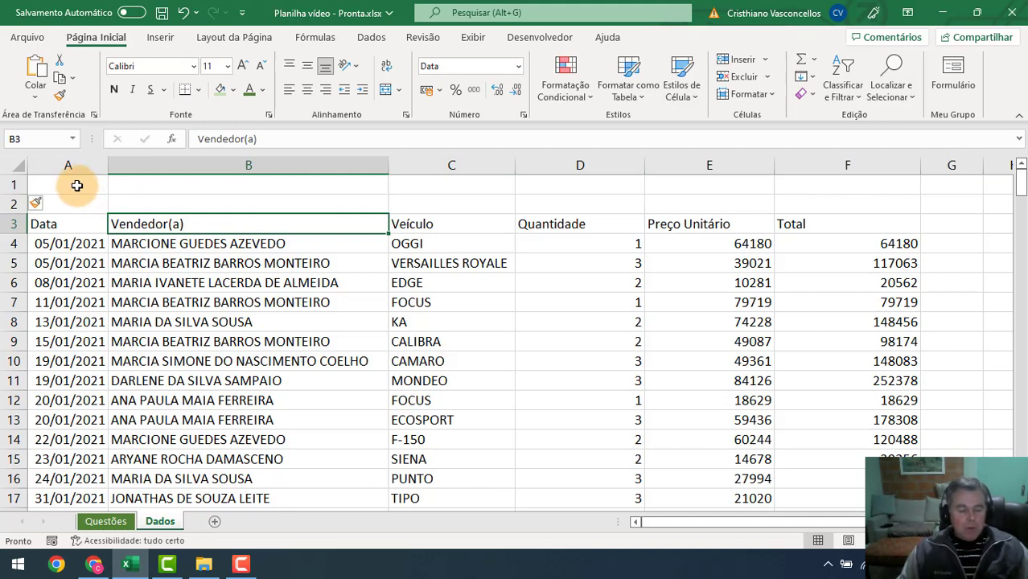
left_click_drag(76, 186, 883, 161)
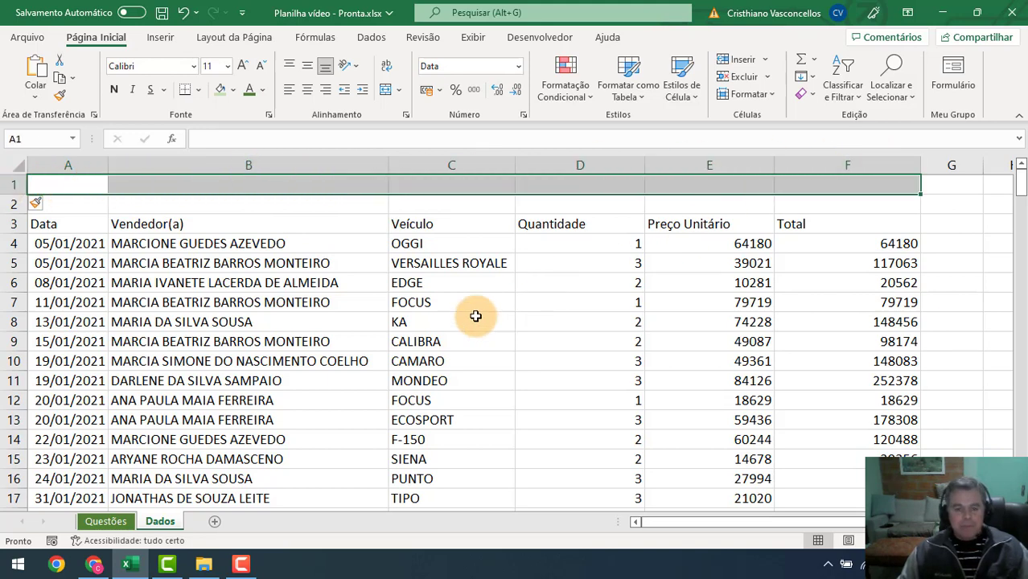
left_click(386, 91)
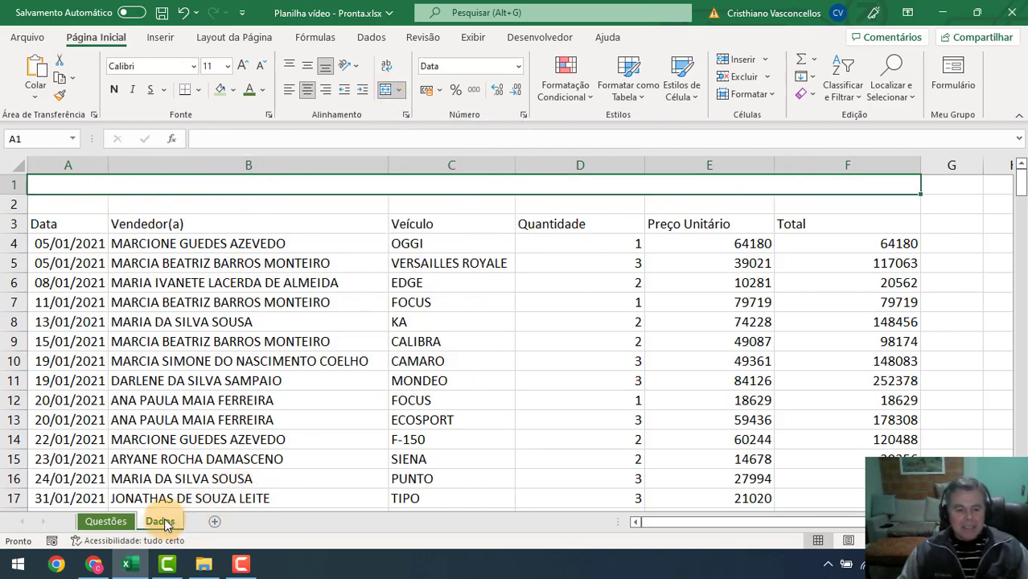
- Confirm the title wording on the Questões sheet and enter "Controle de Vendas" in the merged cell A1 of the Dados sheet
left_click(105, 523)
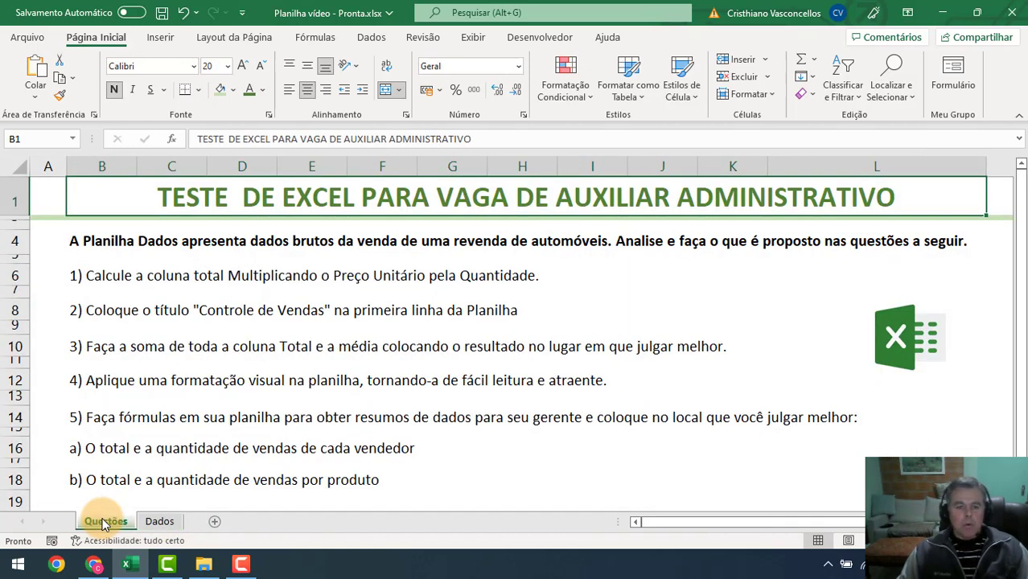
left_click(159, 521)
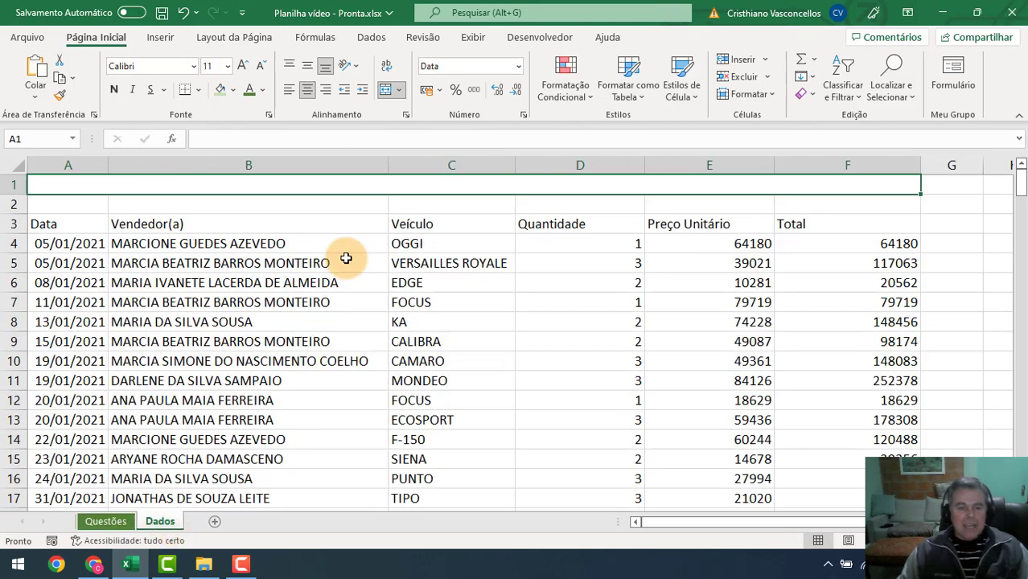
type("Contr")
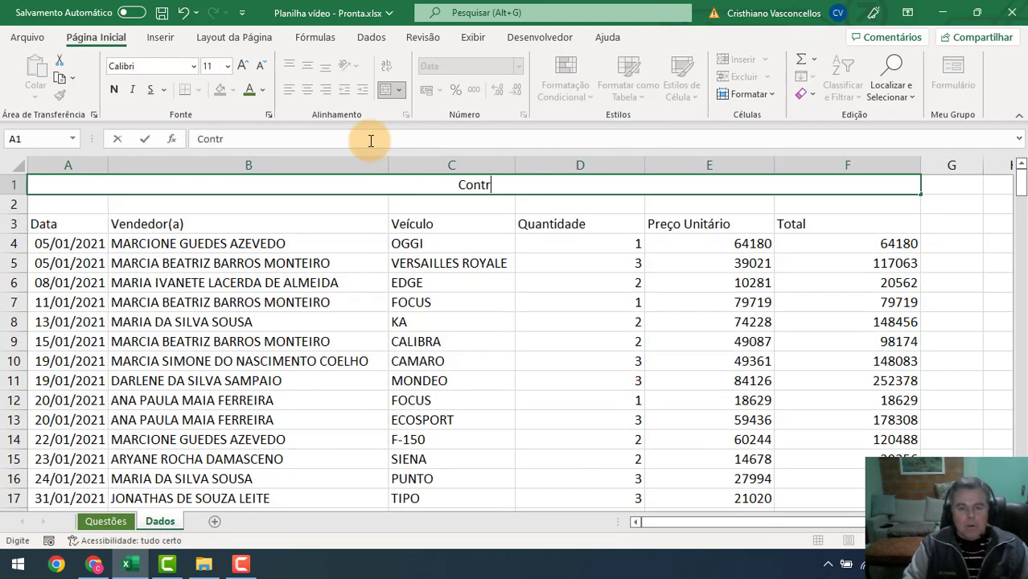
type("ole de Vendas")
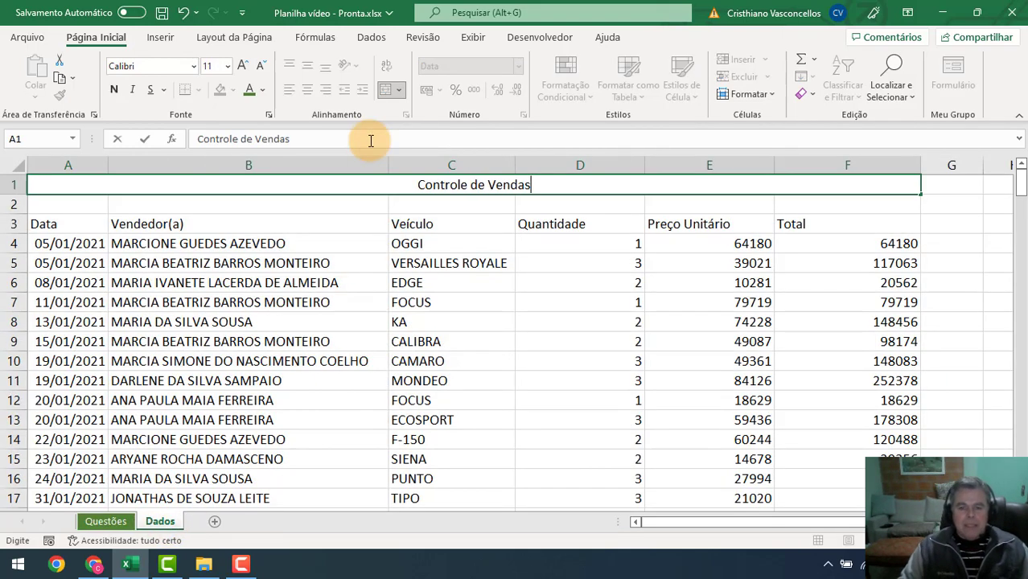
key("Return")
key("Up")
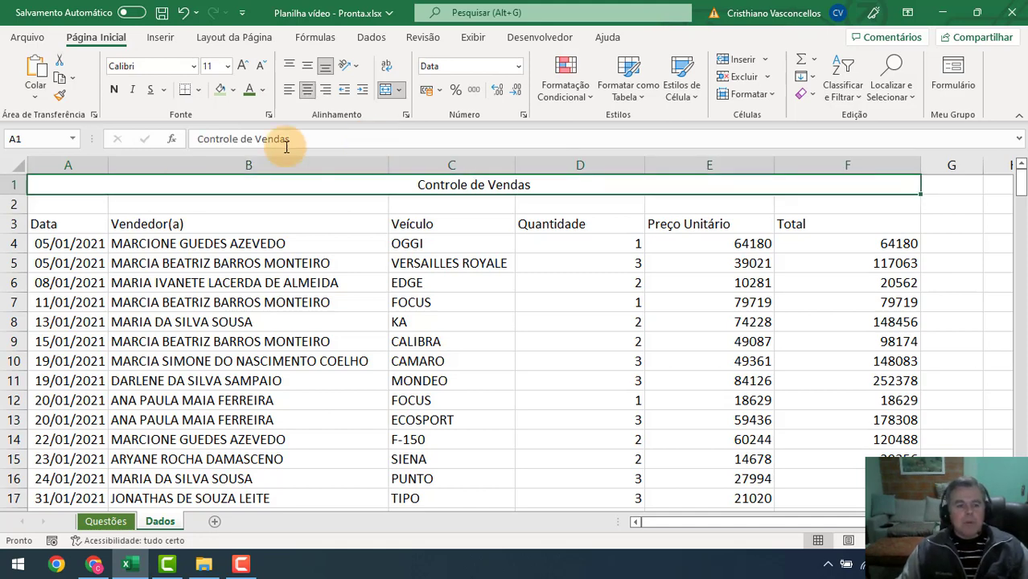
- Format the A1 title in dark green bold and enlarge its font to one size step above 24
left_click(262, 90)
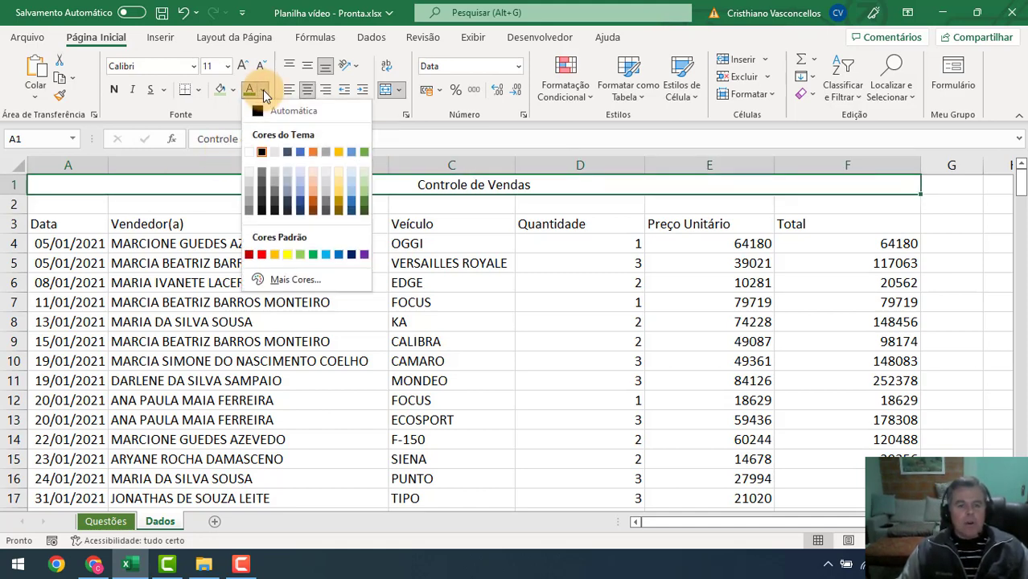
left_click(364, 211)
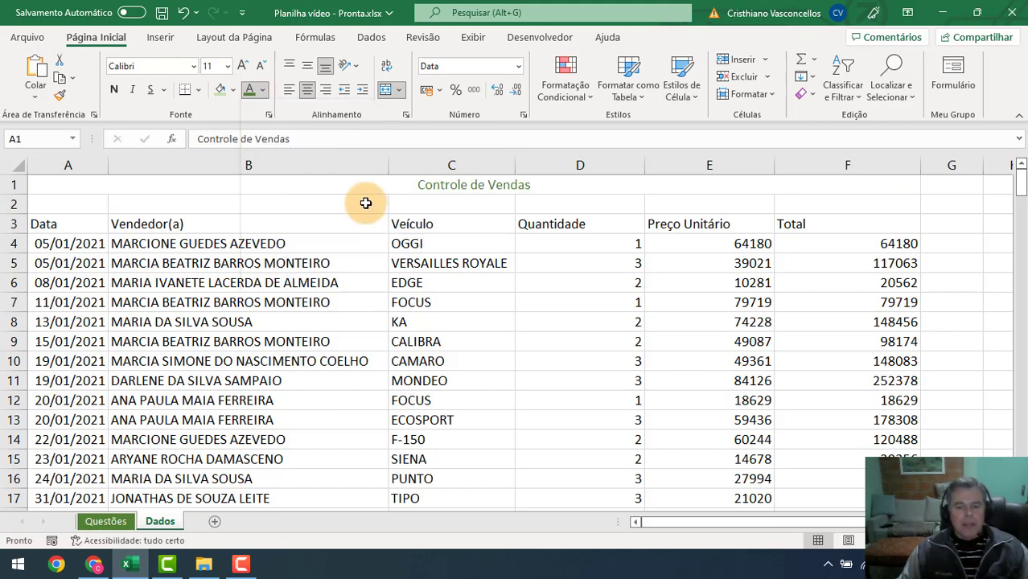
left_click(114, 90)
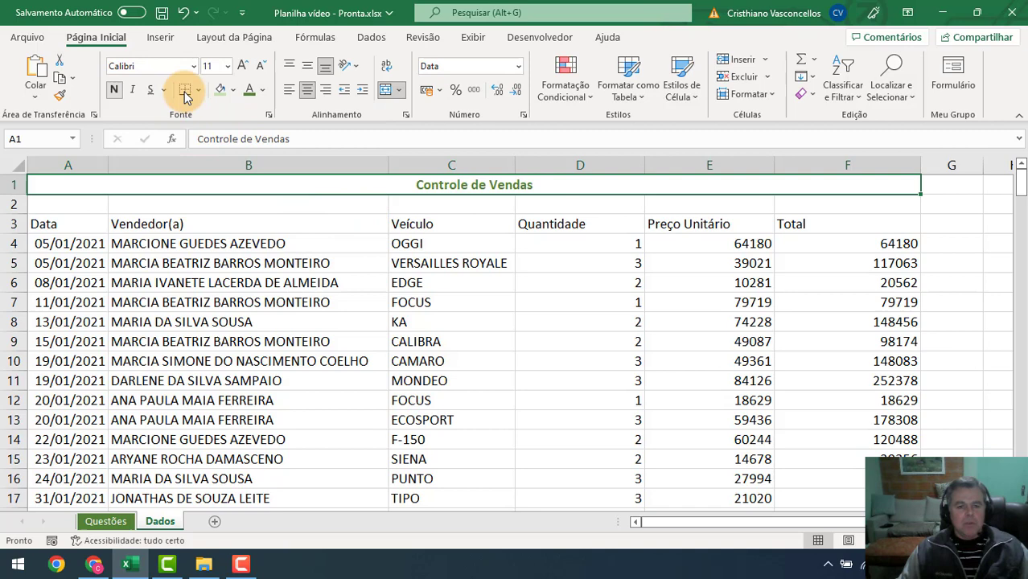
left_click(244, 66)
left_click(244, 66)
left_click(245, 66)
left_click(244, 66)
left_click(245, 66)
left_click(244, 66)
left_click(244, 66)
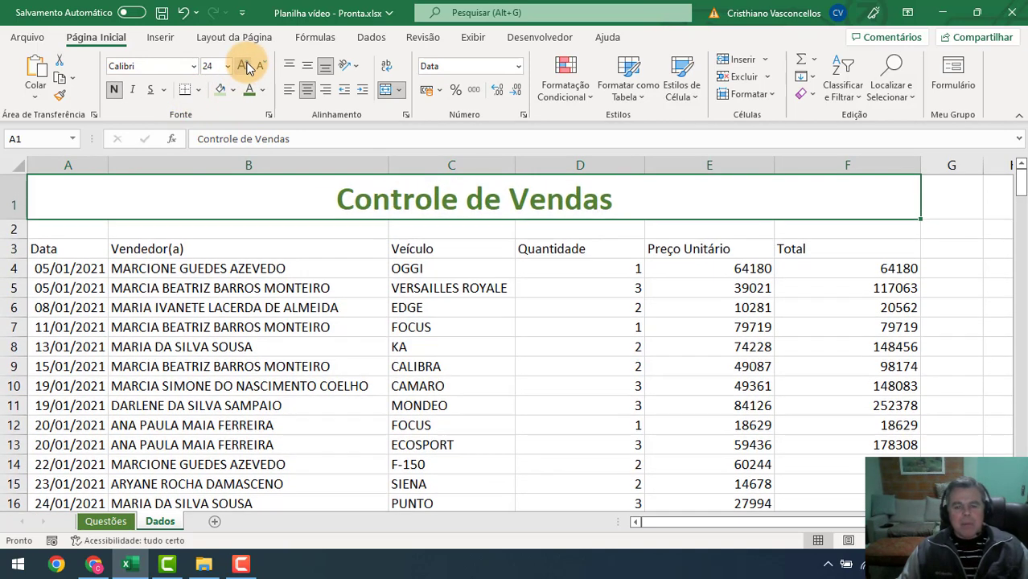
left_click(244, 66)
left_click(282, 293)
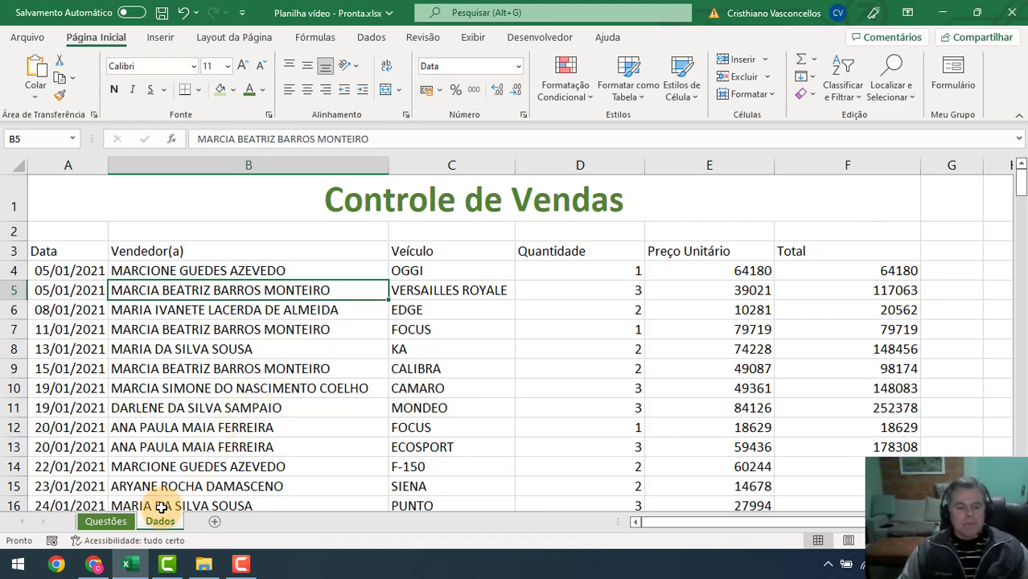
- Read question 3 on the Questões sheet and examine the Total column of the Dados sheet down to its last row
left_click(105, 521)
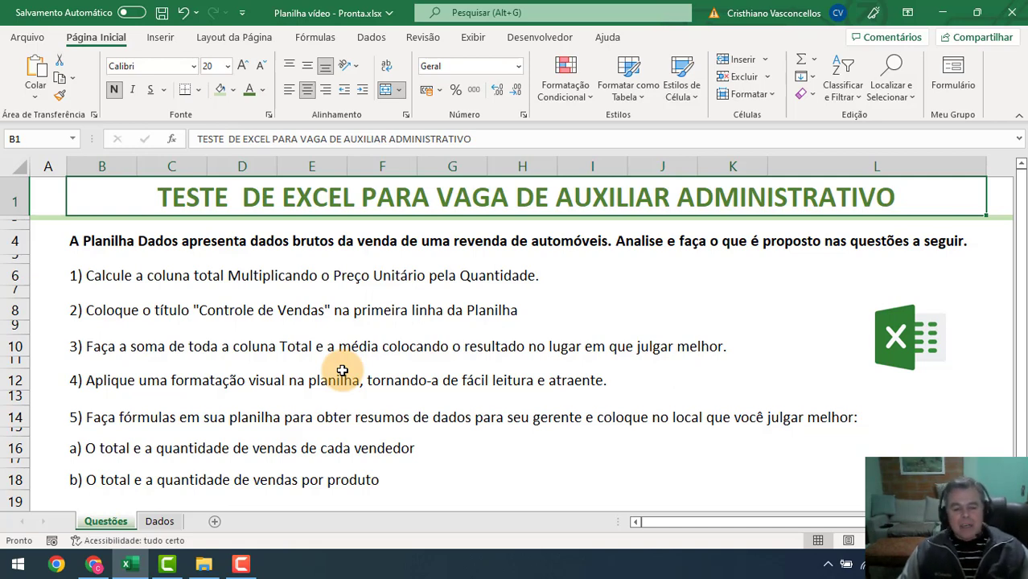
left_click(160, 522)
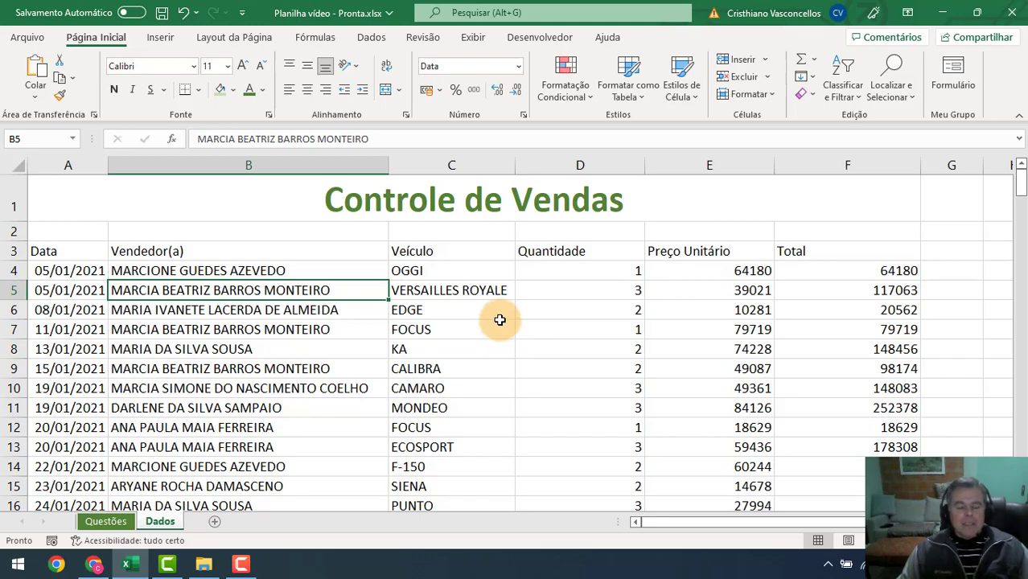
left_click(906, 274)
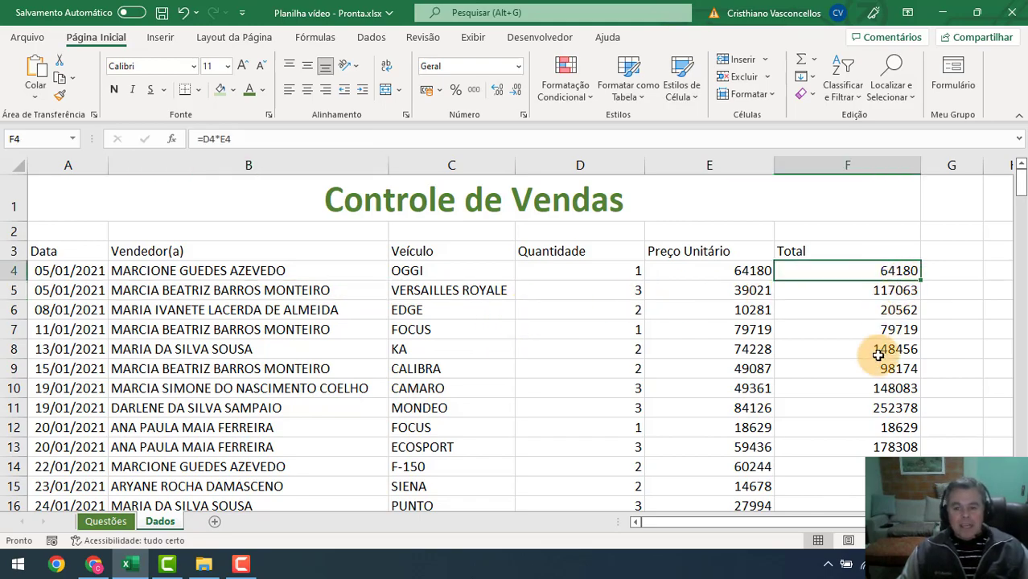
scroll(863, 421, "down", 5)
scroll(863, 419, "down", 20)
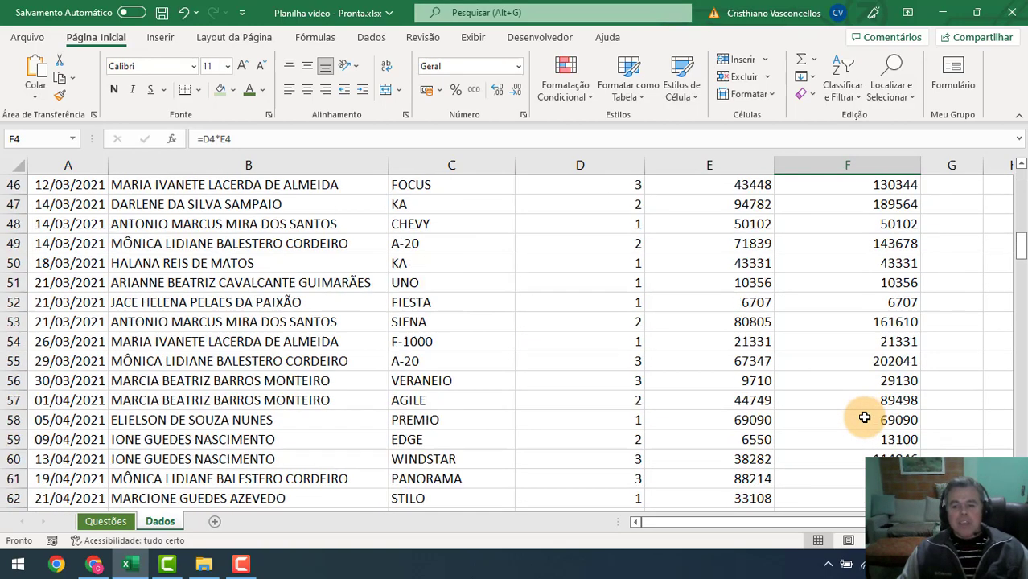
scroll(863, 418, "down", 20)
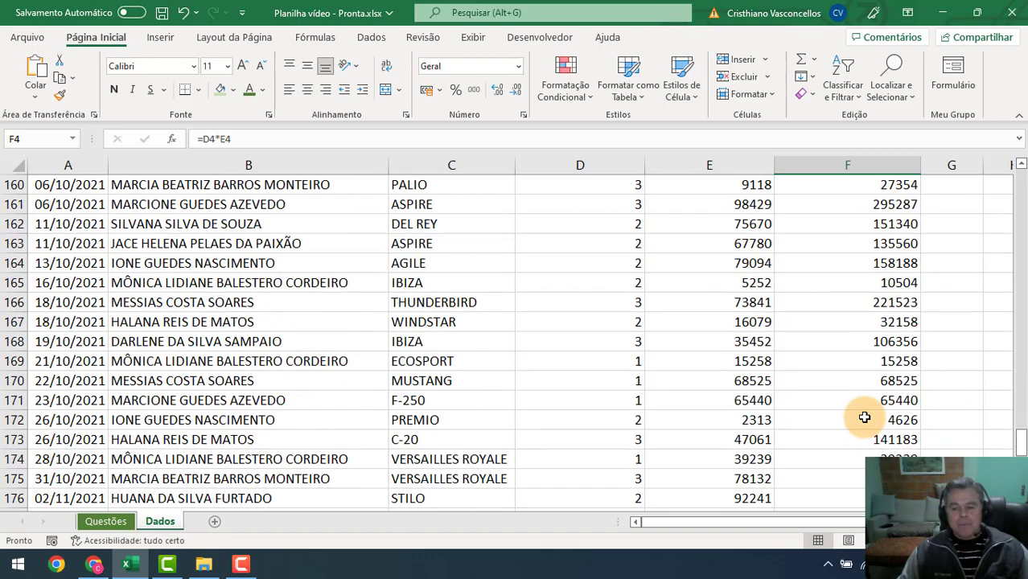
scroll(863, 417, "up", 6)
scroll(863, 417, "up", 3)
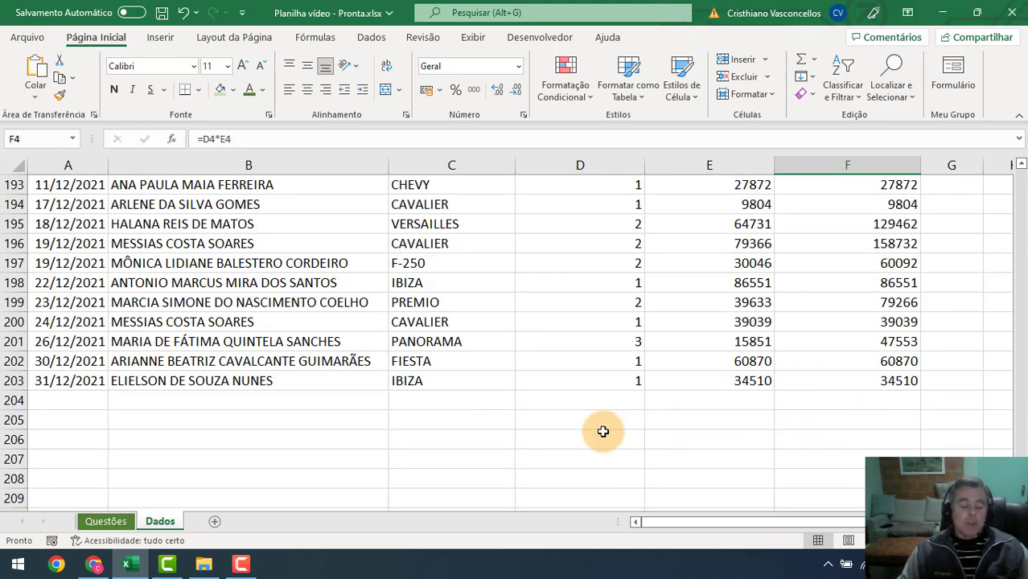
- Go from the empty rows below the data back to header row 3 and look over its column headings
left_click(568, 425)
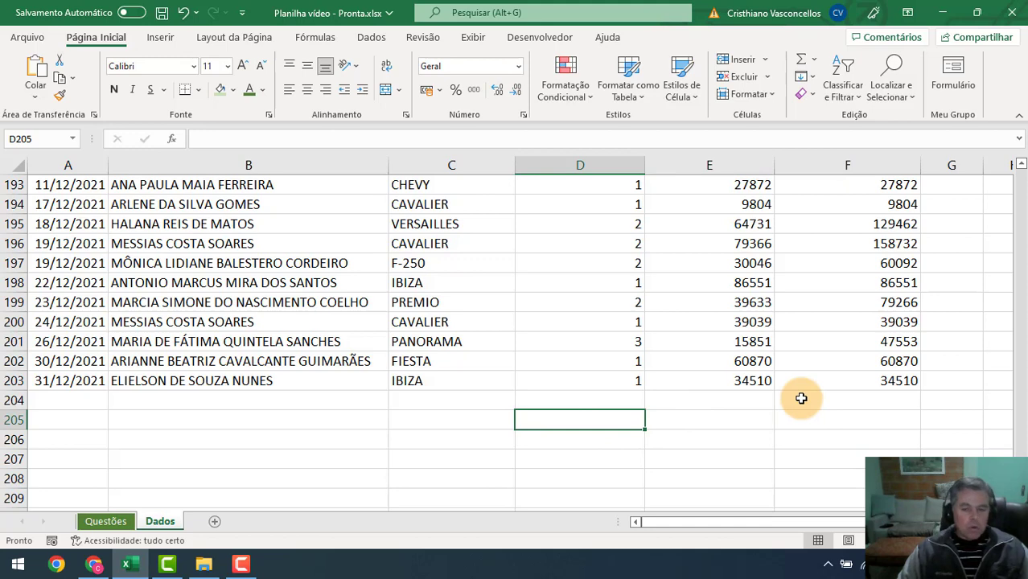
key("Up")
key("Up")
key("ctrl+Up")
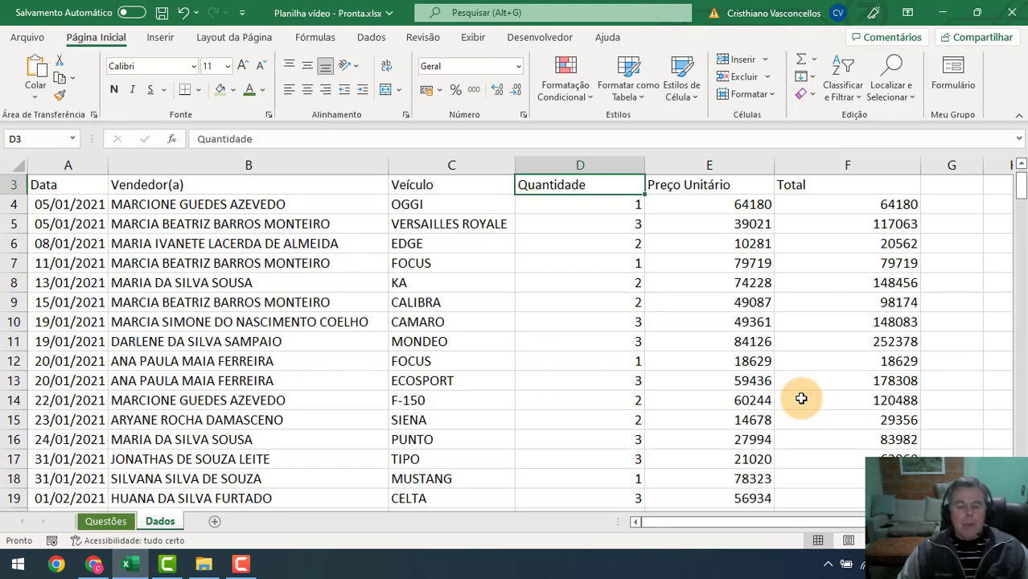
key("Left")
key("Left")
key("Left")
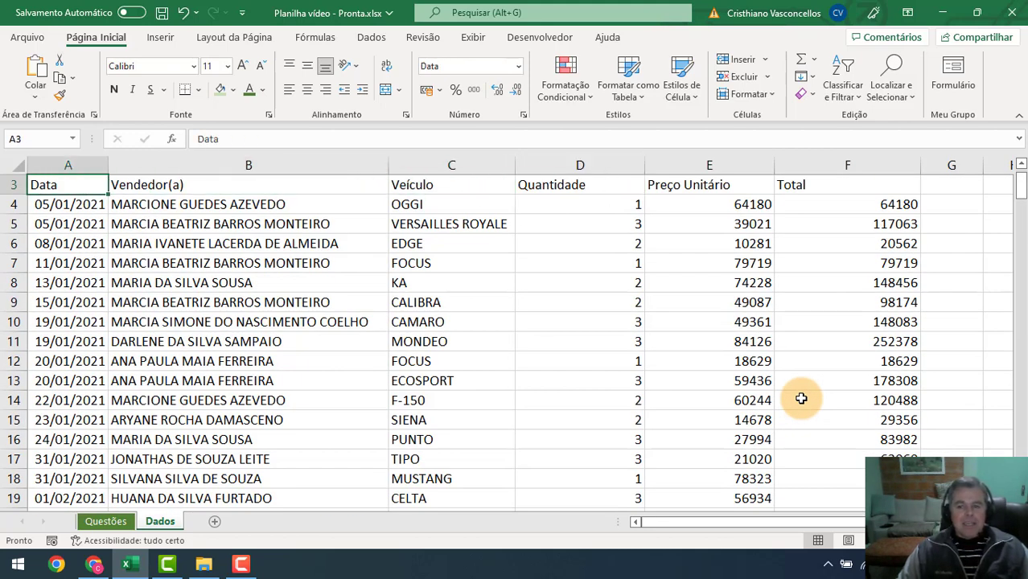
key("Right")
key("Right")
key("Right")
key("Right")
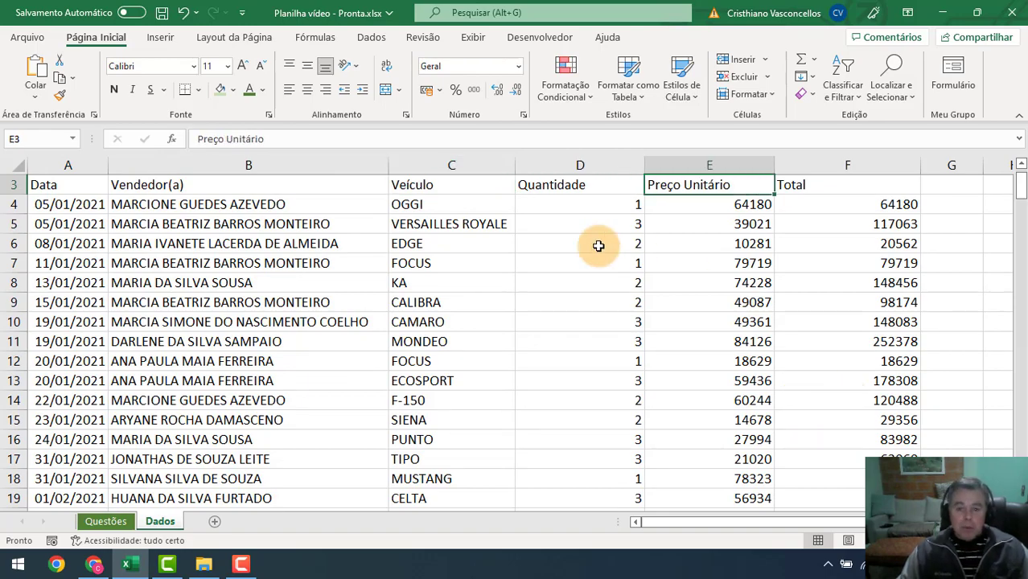
scroll(603, 245, "down", 3)
scroll(597, 245, "up", 3)
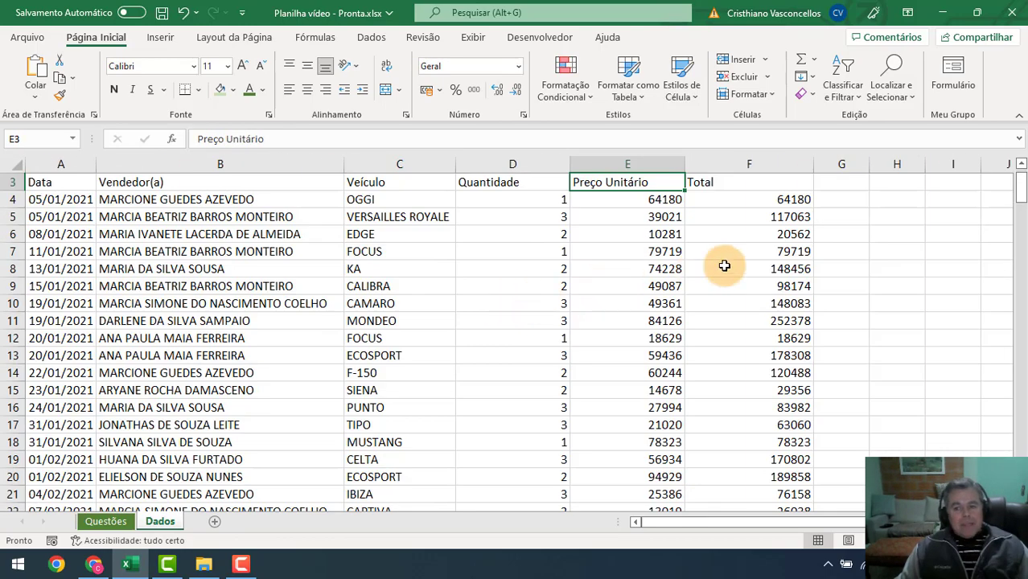
- Enter the labels "Total geral" in H4 and "Média" in H5, and widen columns H and I
left_click(888, 202)
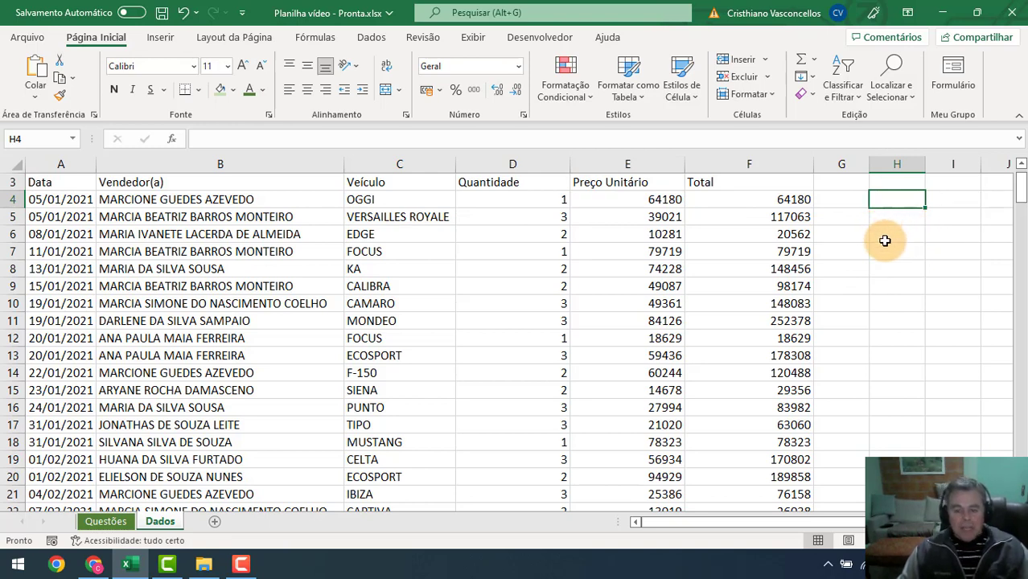
type("Total")
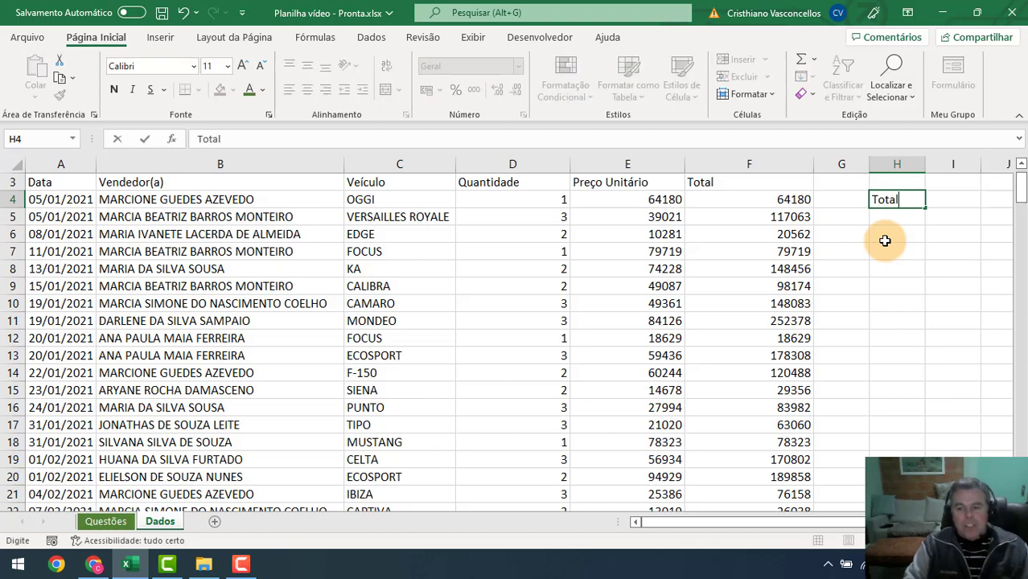
type(" geral")
key("Return")
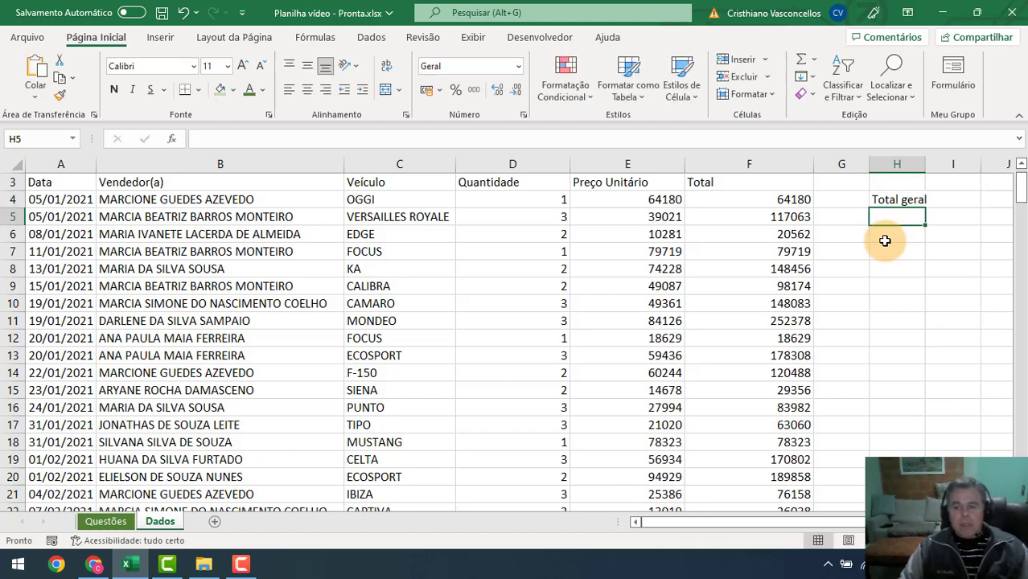
type("Média")
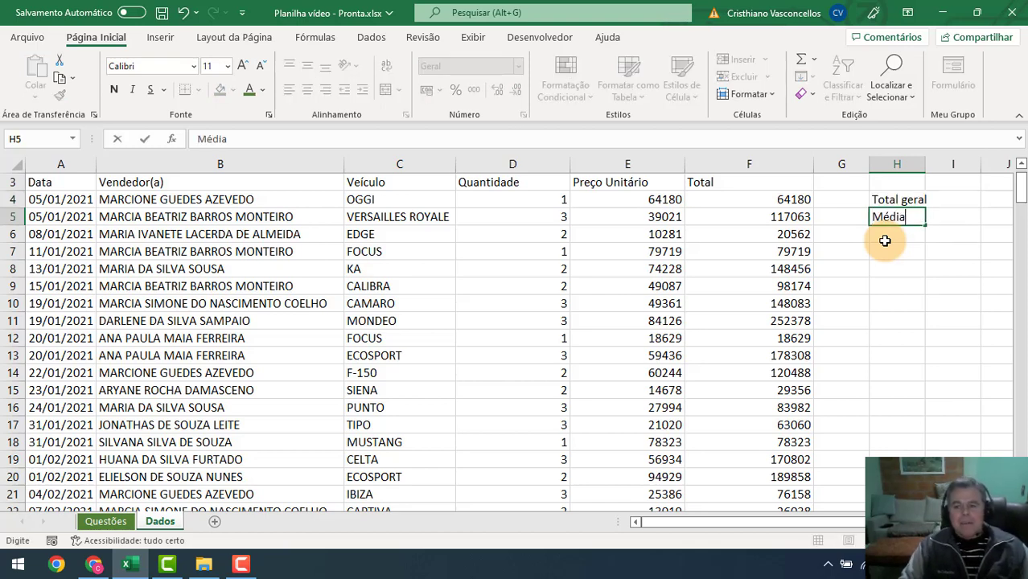
key("Return")
scroll(845, 230, "down", 2)
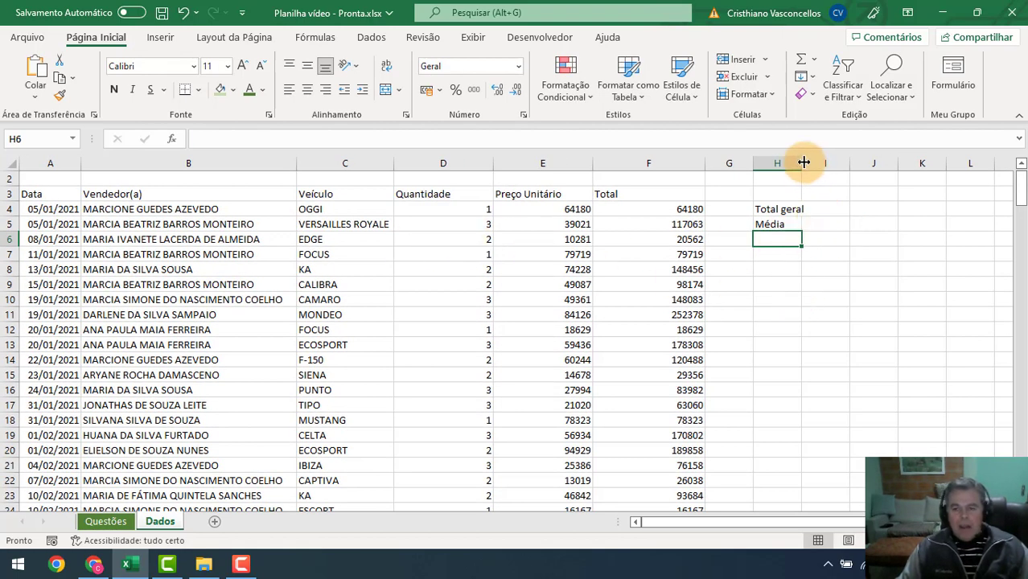
left_click_drag(805, 163, 813, 164)
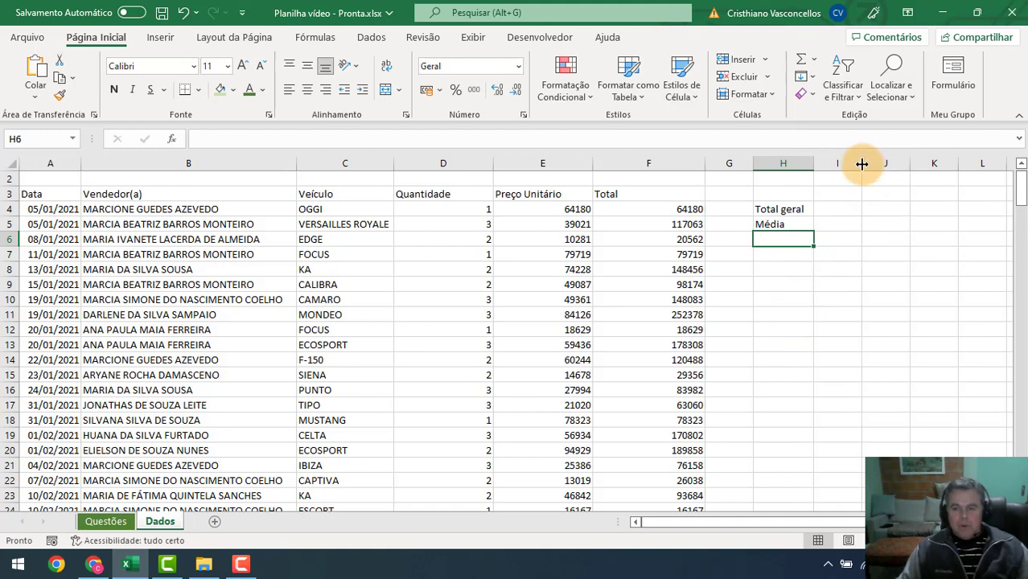
left_click_drag(861, 163, 898, 173)
- Sum the Total column range F4:F203 in cell I4 with the SOMA function
left_click(836, 211)
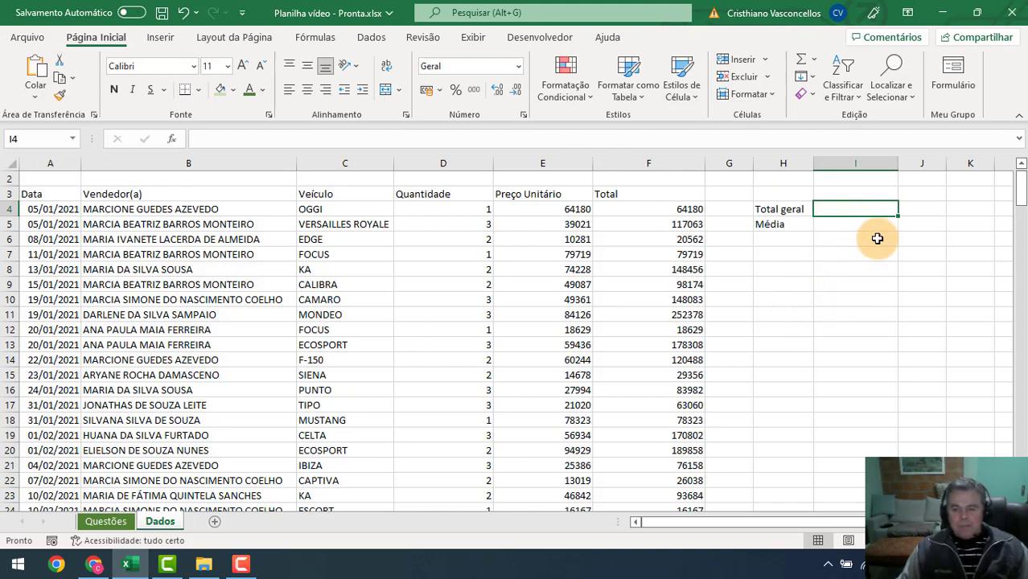
left_click(817, 62)
left_click(816, 80)
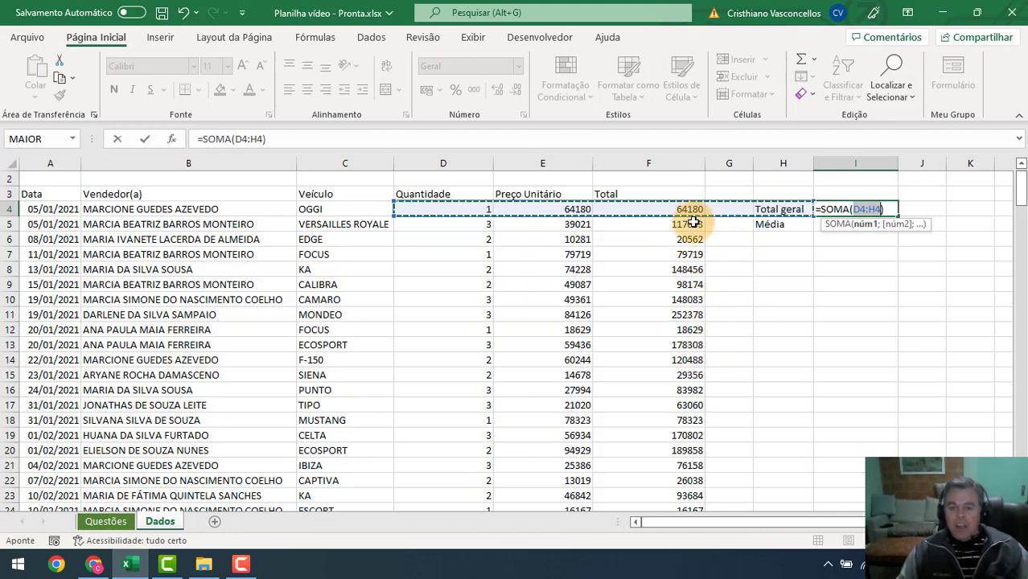
left_click(670, 210)
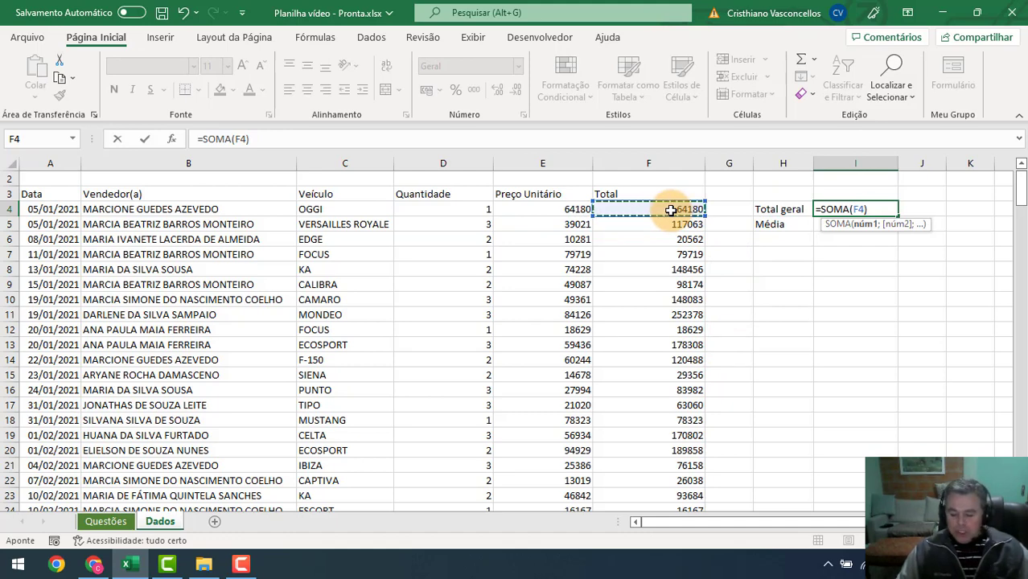
key("ctrl+shift+Down")
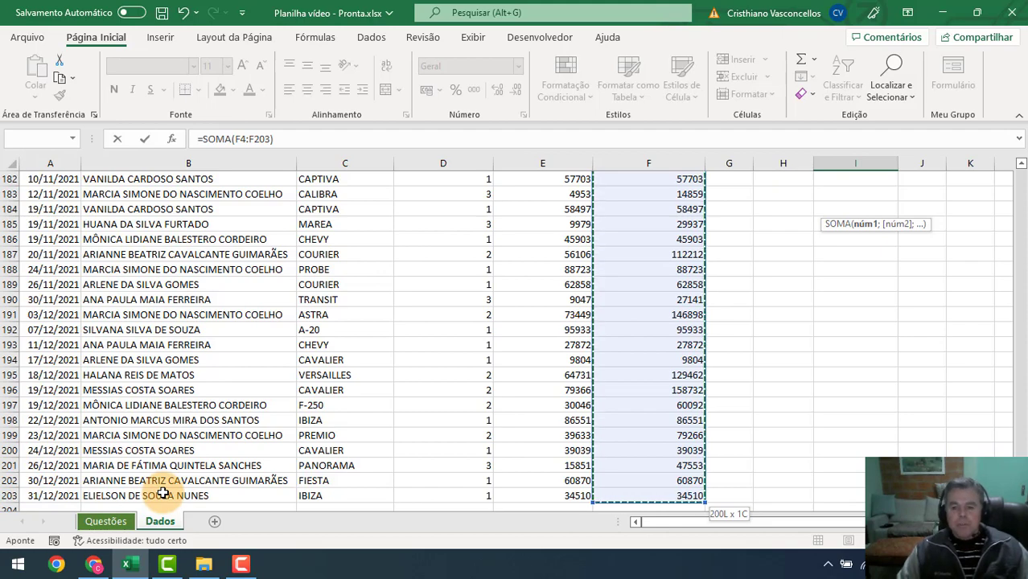
key("Escape")
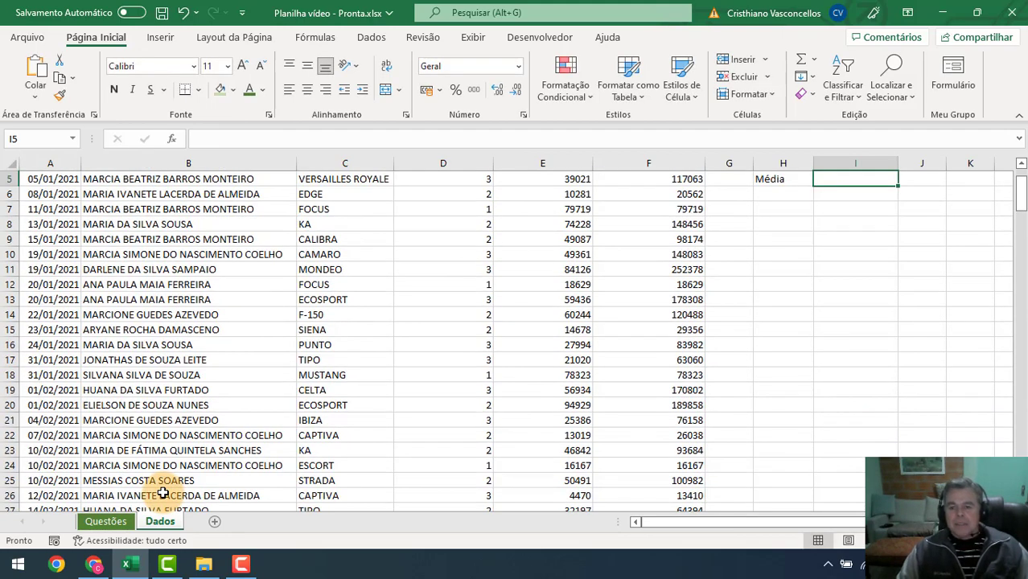
- Apply the R$ accounting number format to the grand total in cell I4
key("Up")
key("Up")
key("Up")
key("Up")
key("Down")
key("Down")
key("Down")
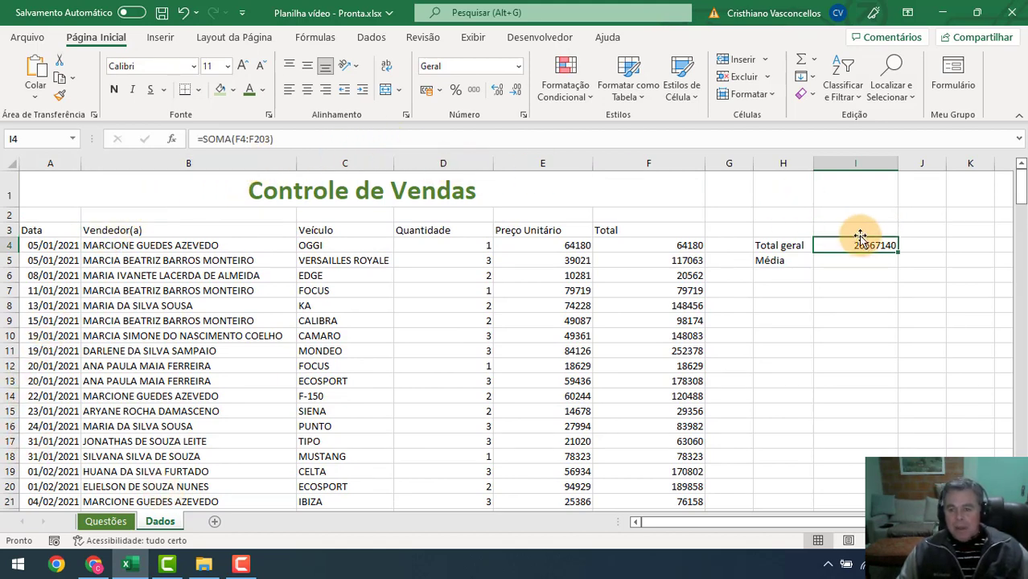
left_click(426, 93)
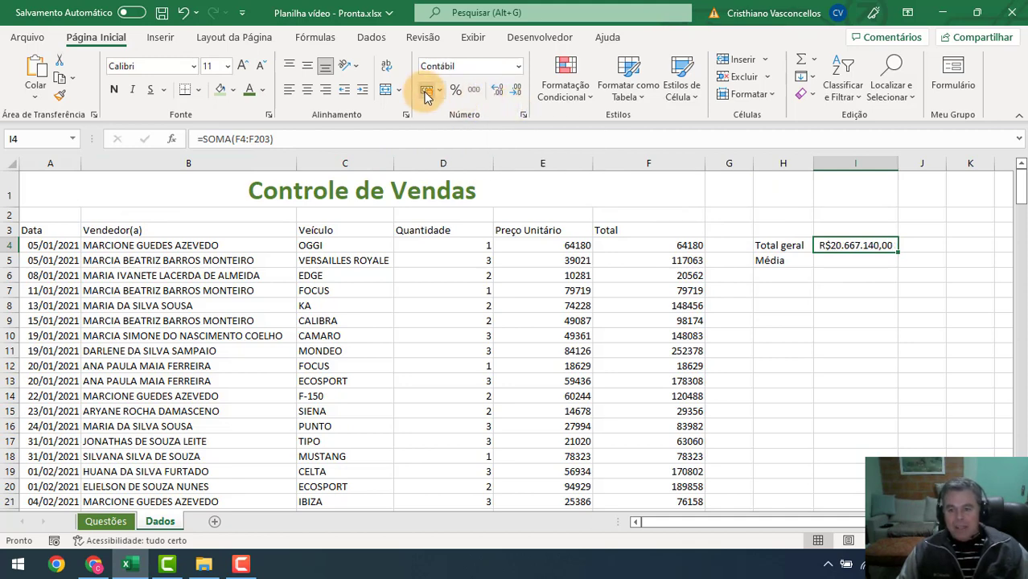
key("Return")
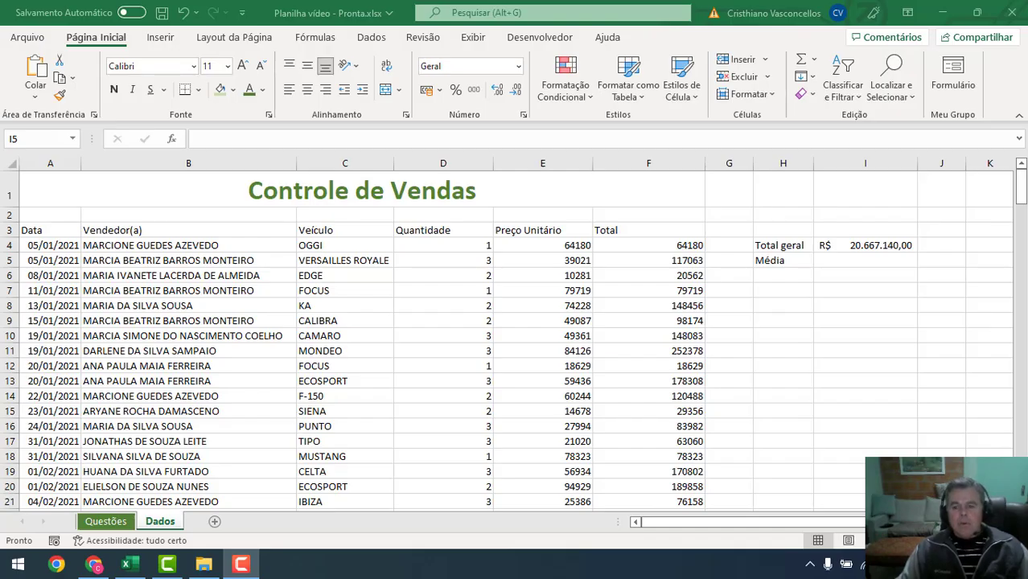
- Calculate the average of the Total column range F4:F203 in cell I5 with the MÉDIA function
left_click(864, 262)
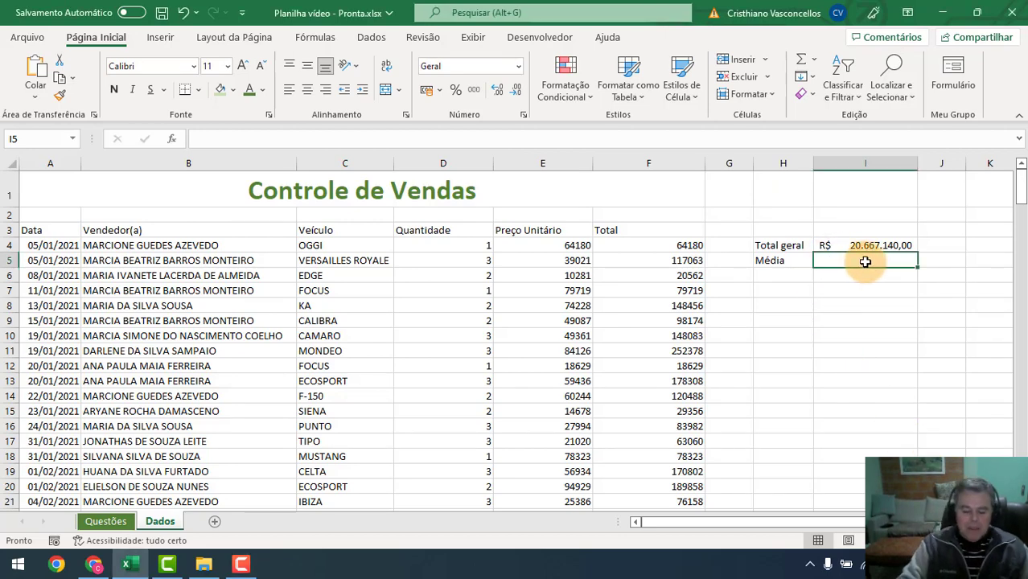
type("=média")
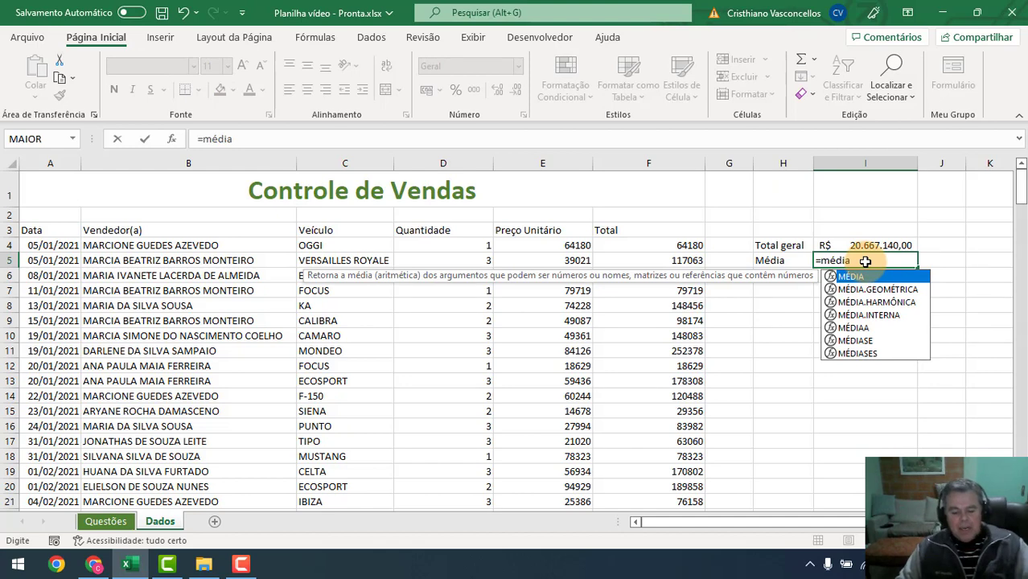
type("(")
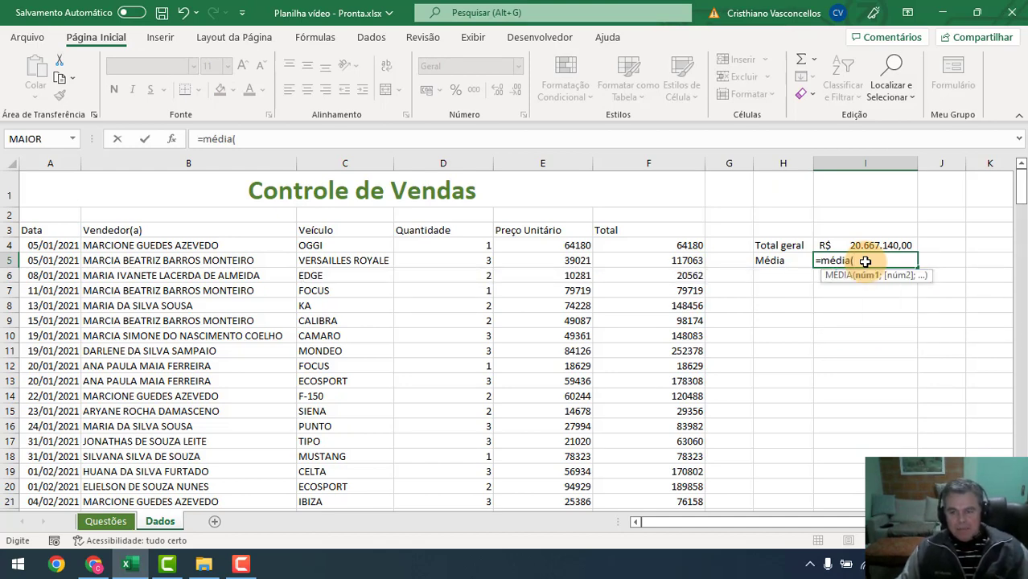
left_click(691, 246)
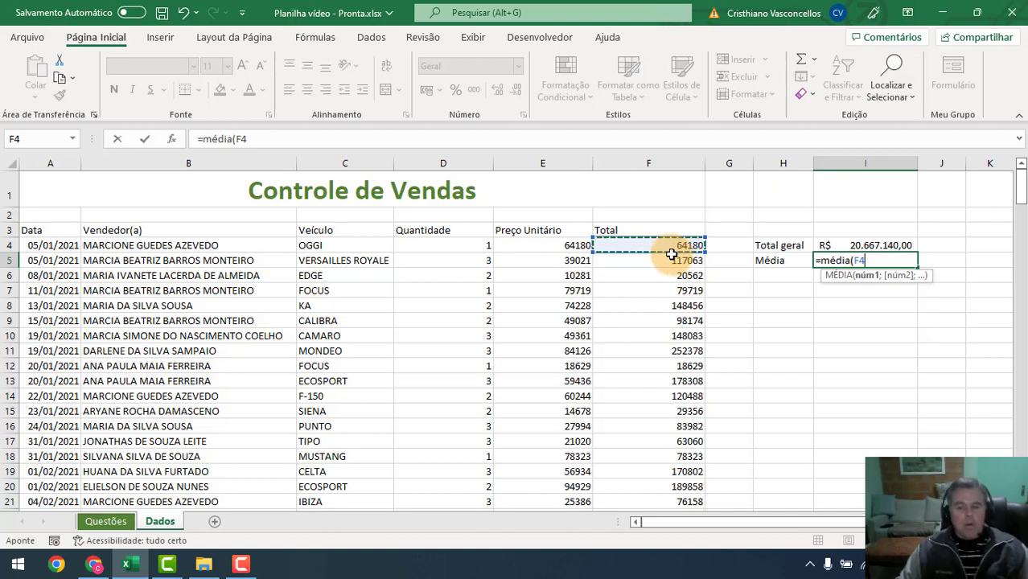
key("ctrl+shift+Down")
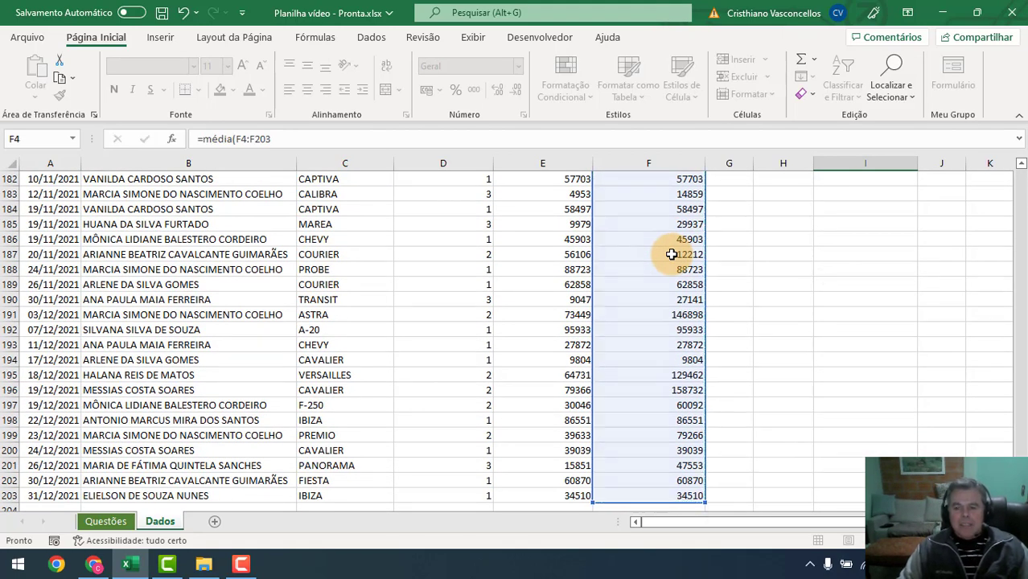
key("ctrl+Return")
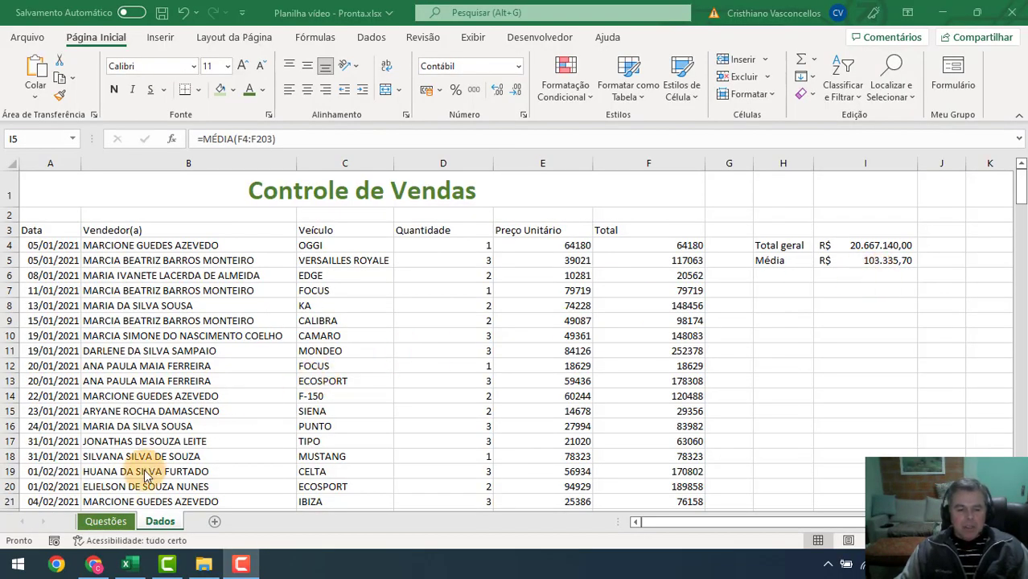
- Format the sales data range A3:F203 on the Dados sheet as a table with headers, using the Média style with green header and grey bands
left_click(121, 526)
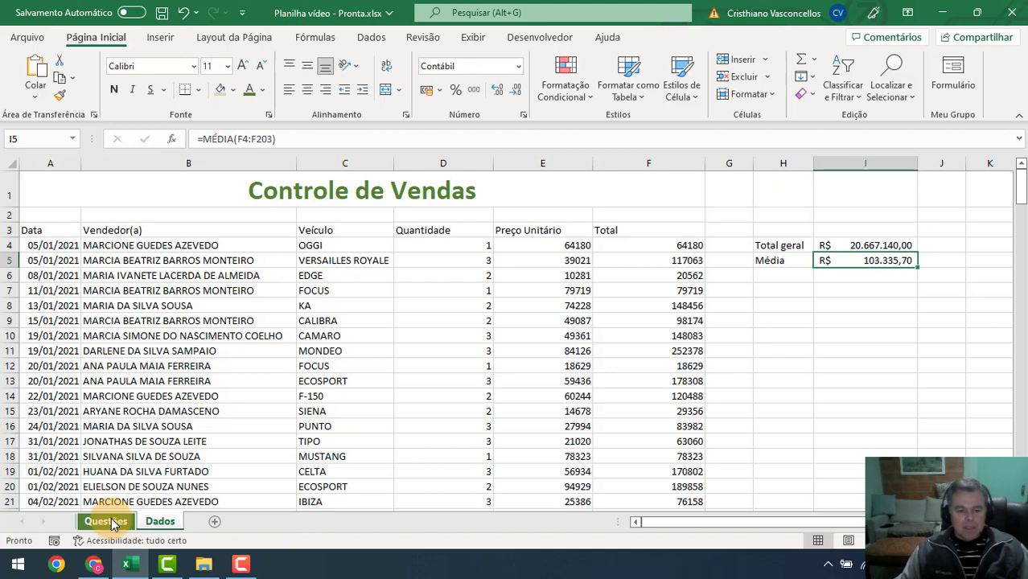
left_click(119, 524)
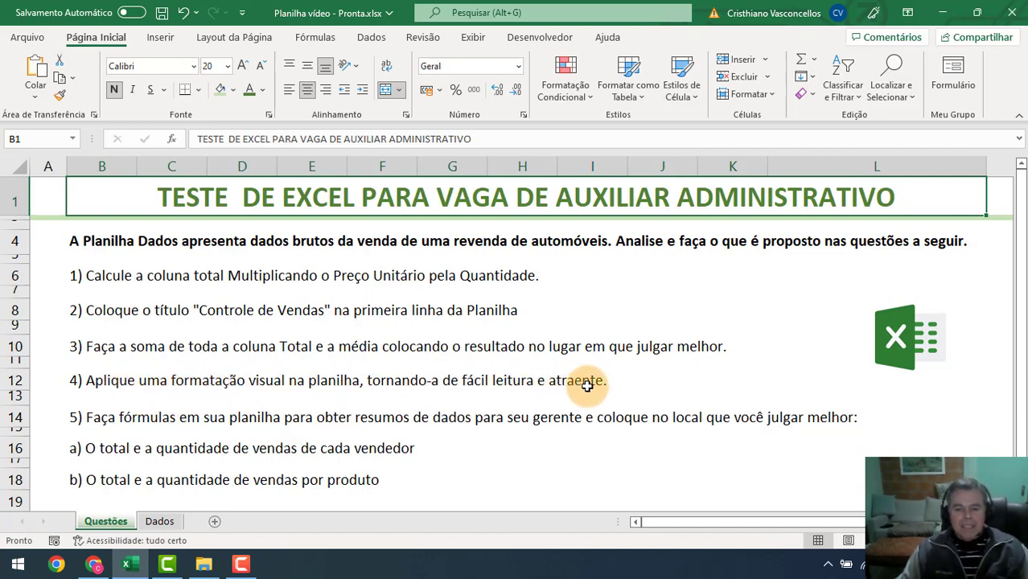
left_click(174, 522)
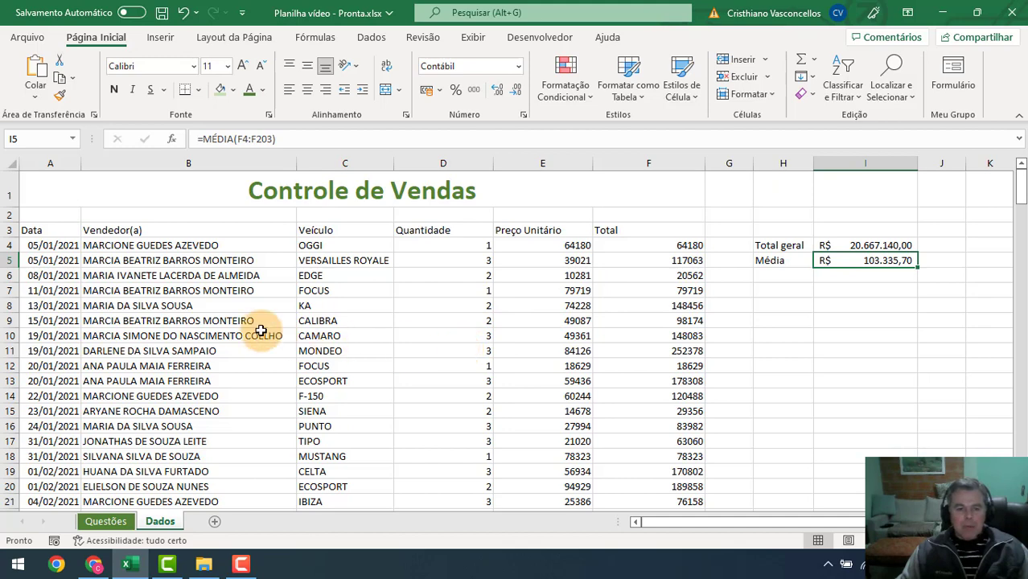
left_click(37, 230)
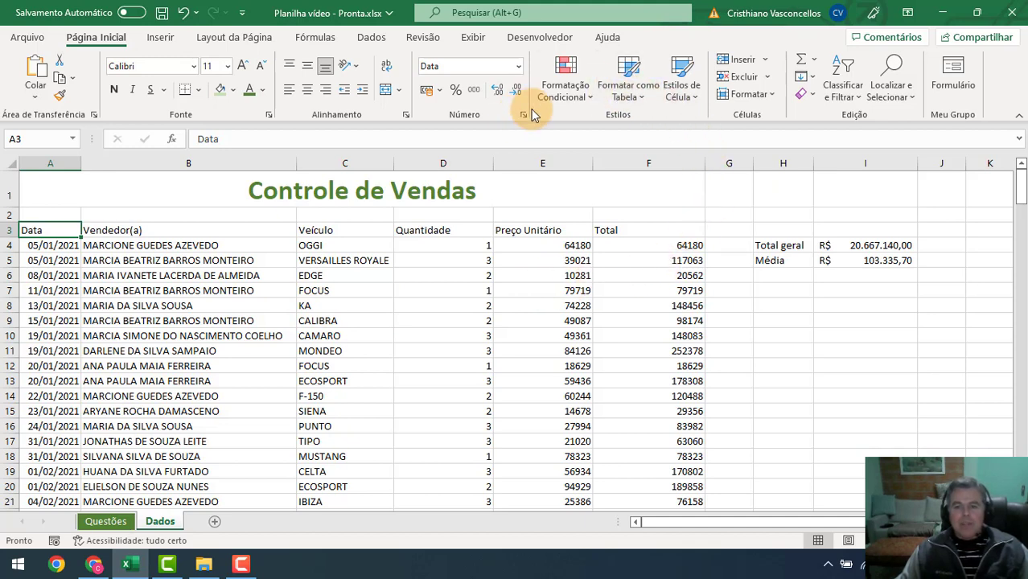
left_click(649, 100)
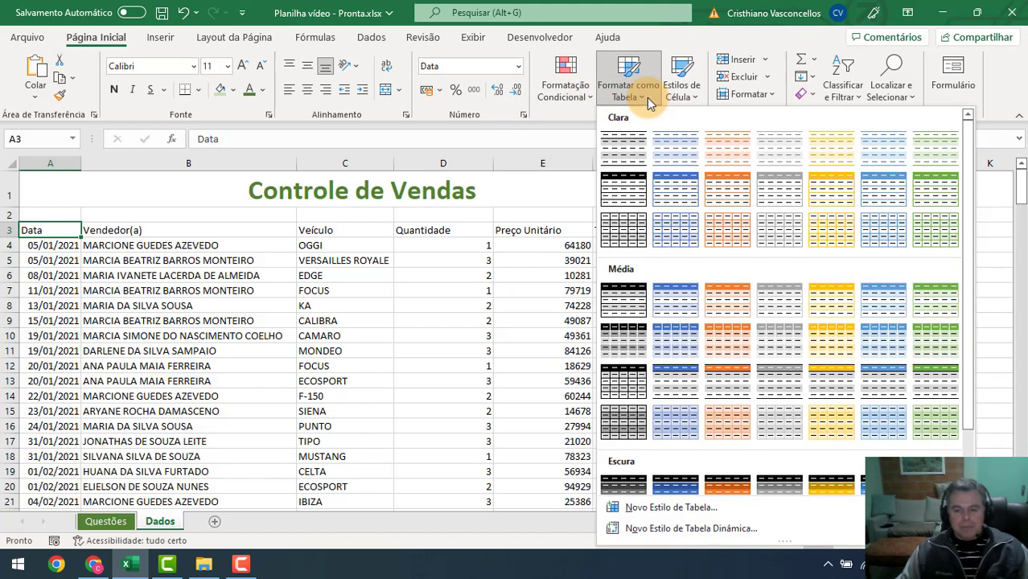
left_click(938, 384)
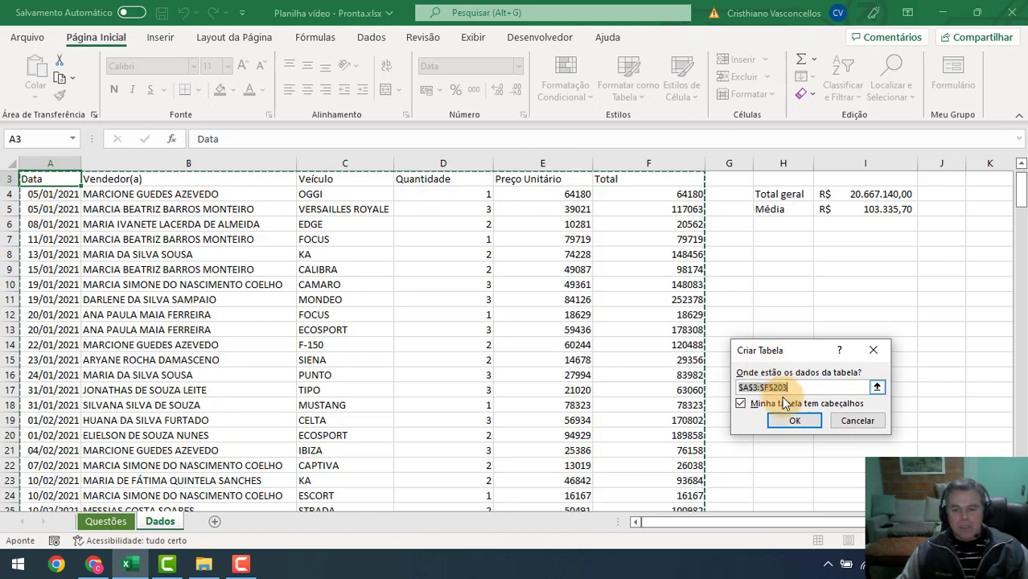
left_click(794, 421)
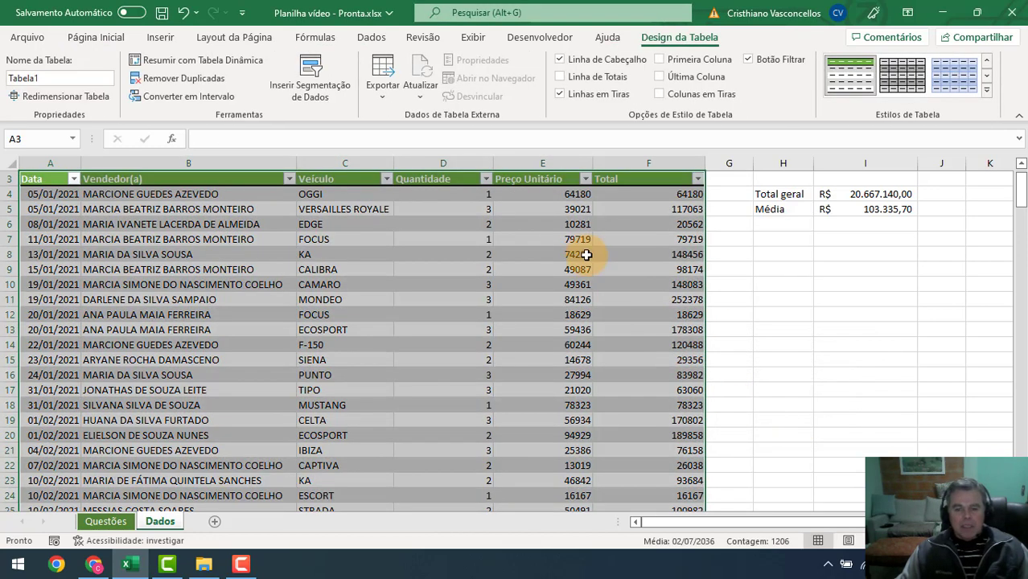
left_click(786, 330)
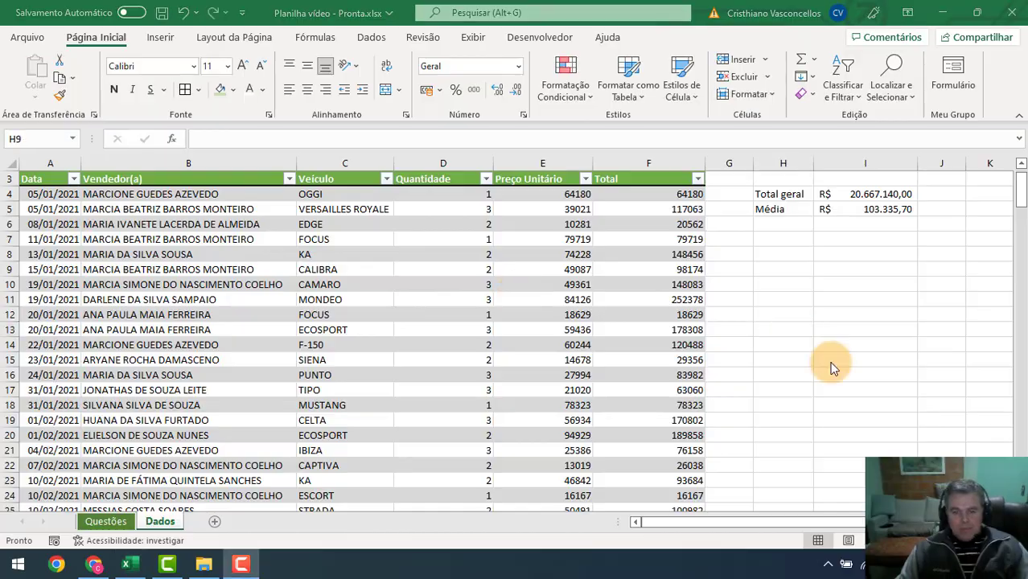
left_click(801, 271)
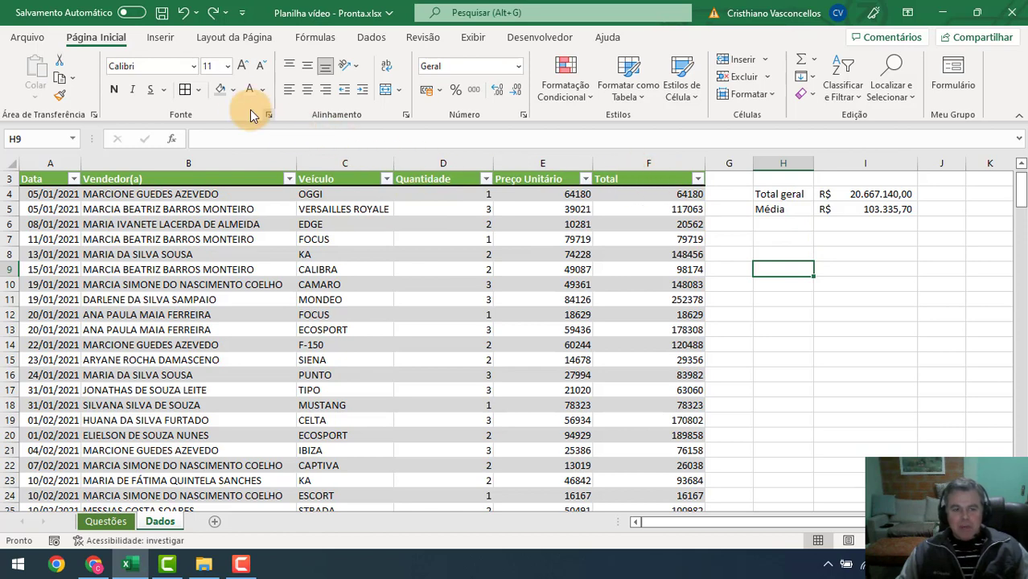
left_click(234, 90)
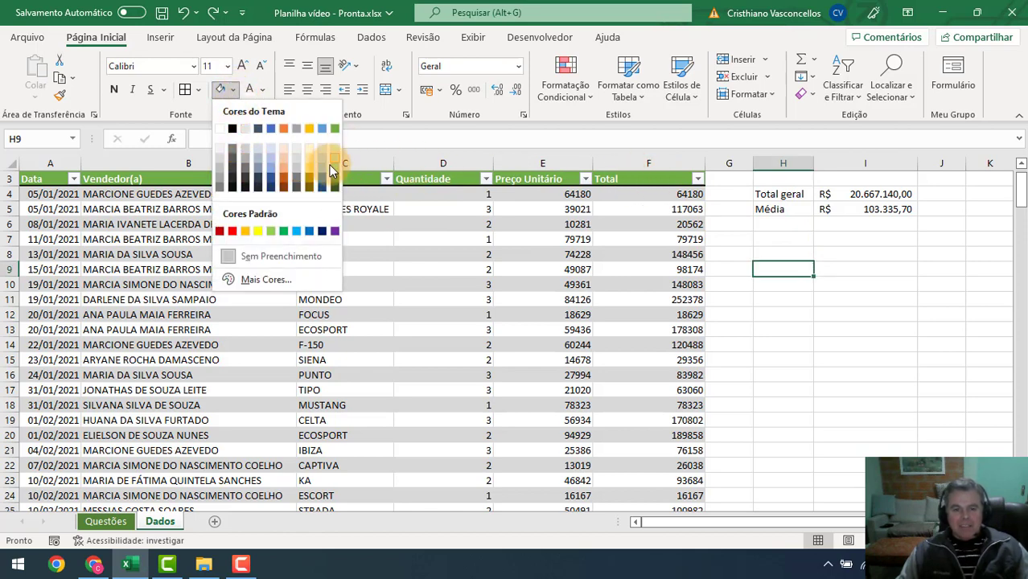
left_click(809, 260)
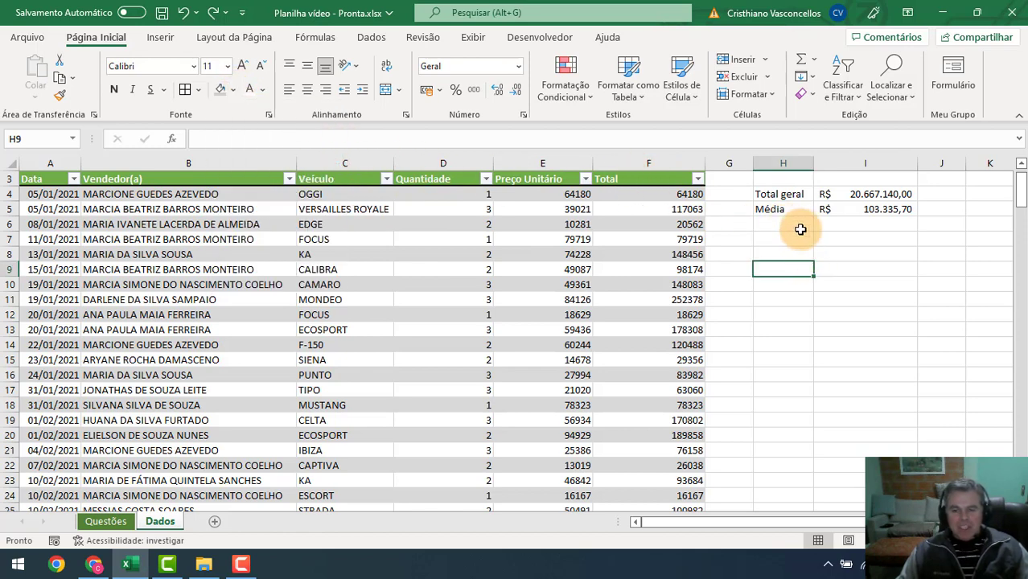
- Fill the label cells H4:H5 with the theme green used in the table header
left_click_drag(782, 197, 782, 209)
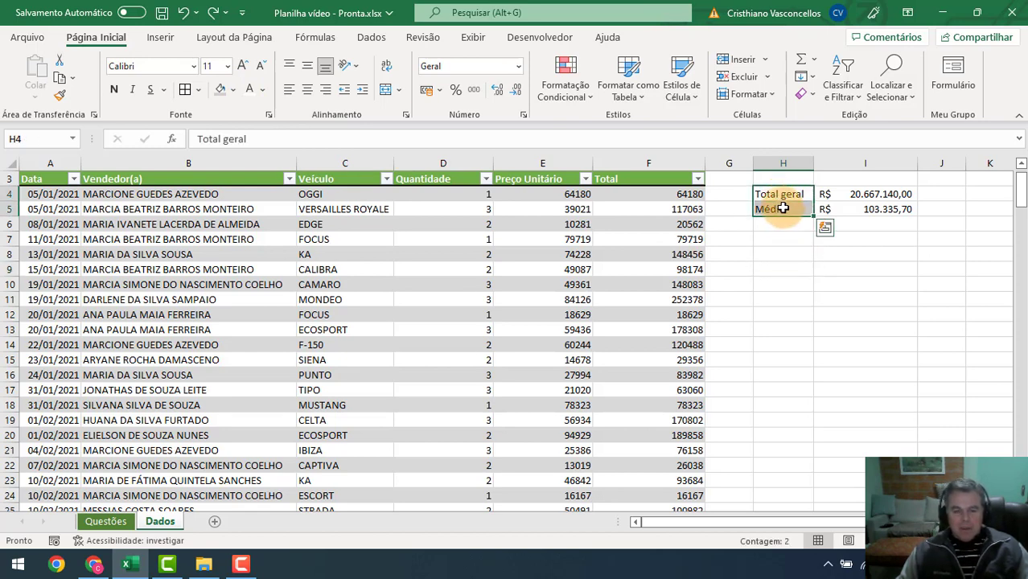
left_click(269, 118)
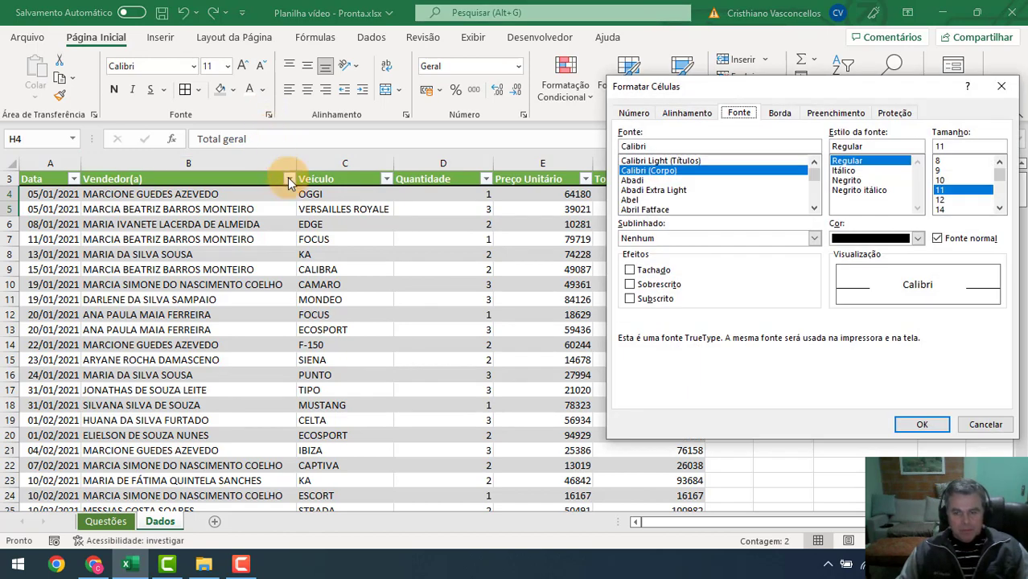
left_click(834, 114)
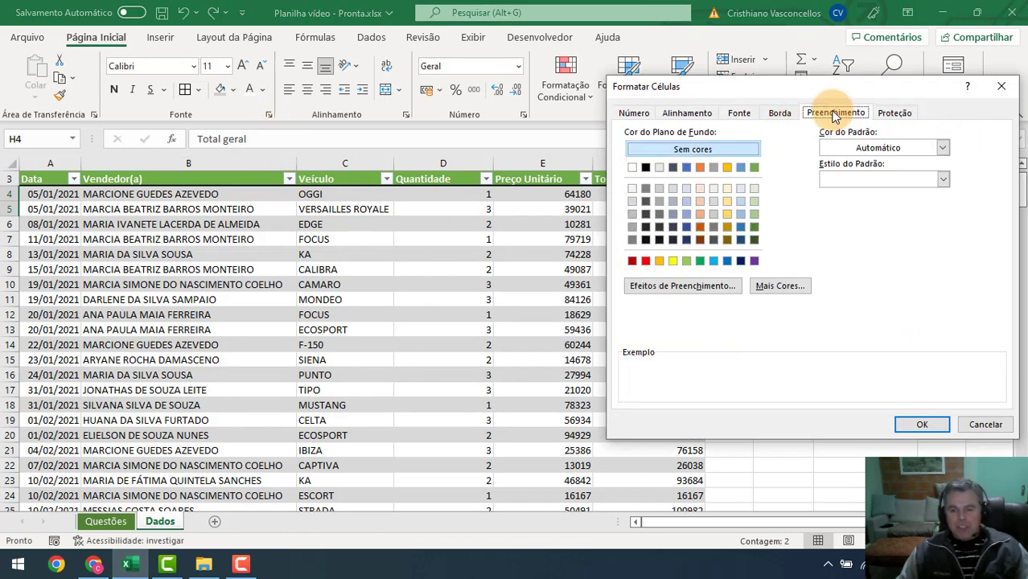
left_click(754, 167)
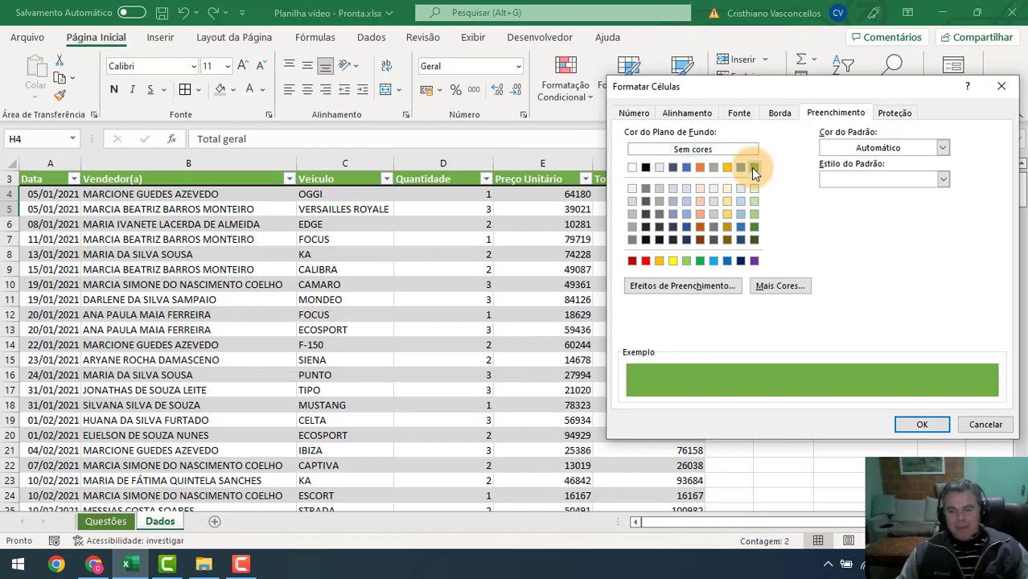
left_click(921, 422)
left_click(870, 281)
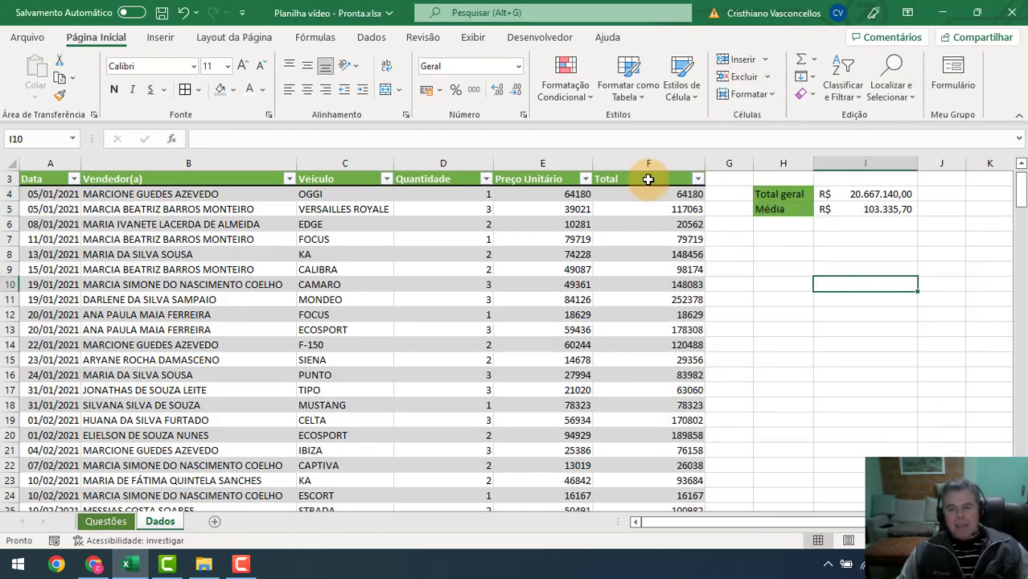
- Make the labels in H4:H5 bold with white text, and apply all borders to the summary cells H4:I5
left_click_drag(772, 194, 777, 204)
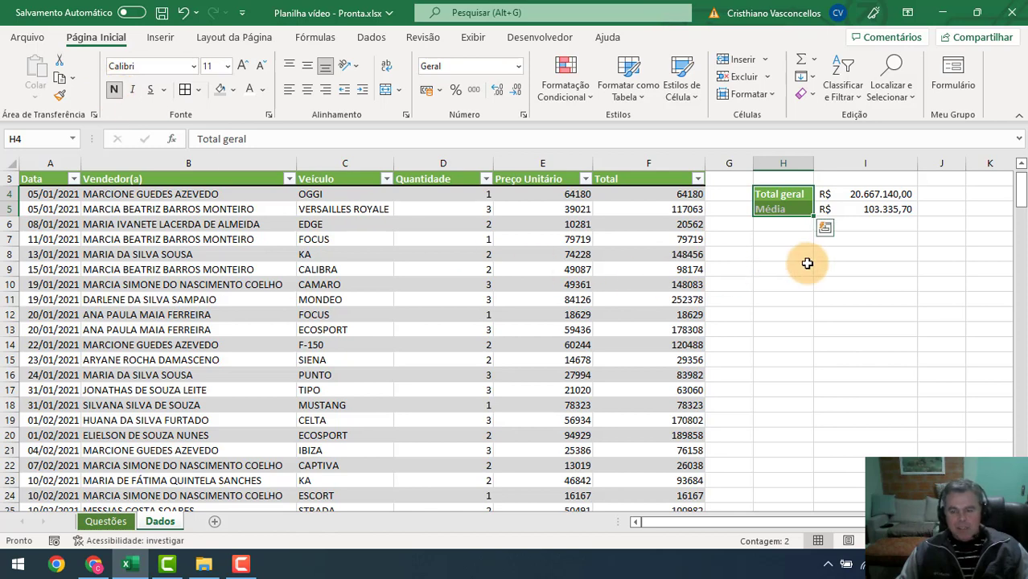
left_click(851, 269)
left_click_drag(772, 196, 853, 213)
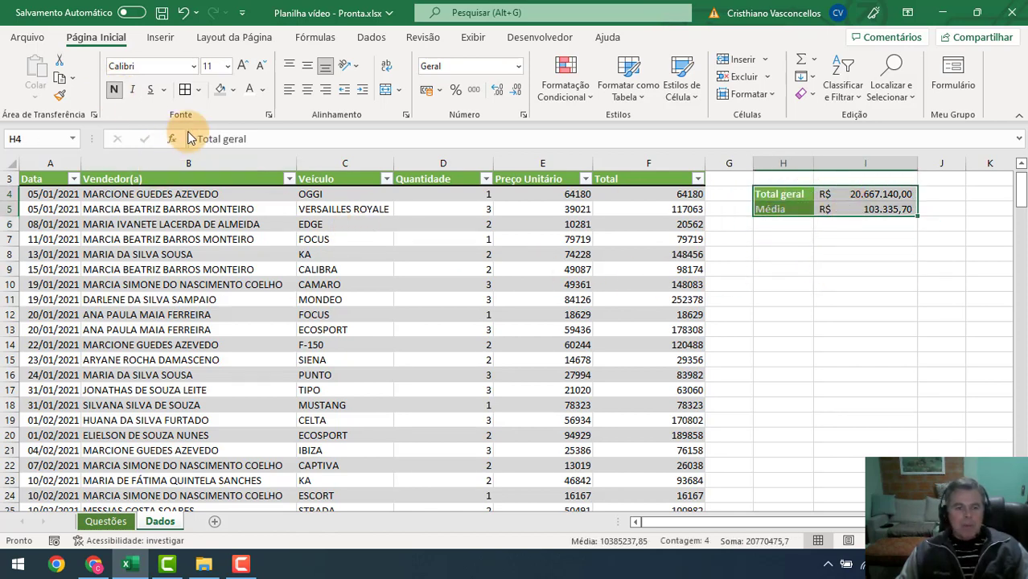
left_click(201, 93)
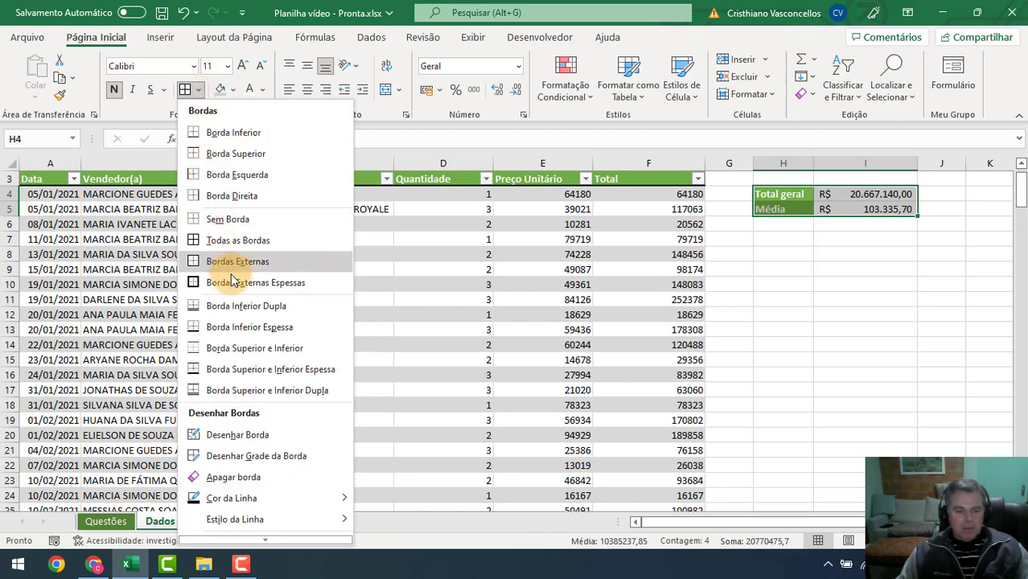
left_click(237, 243)
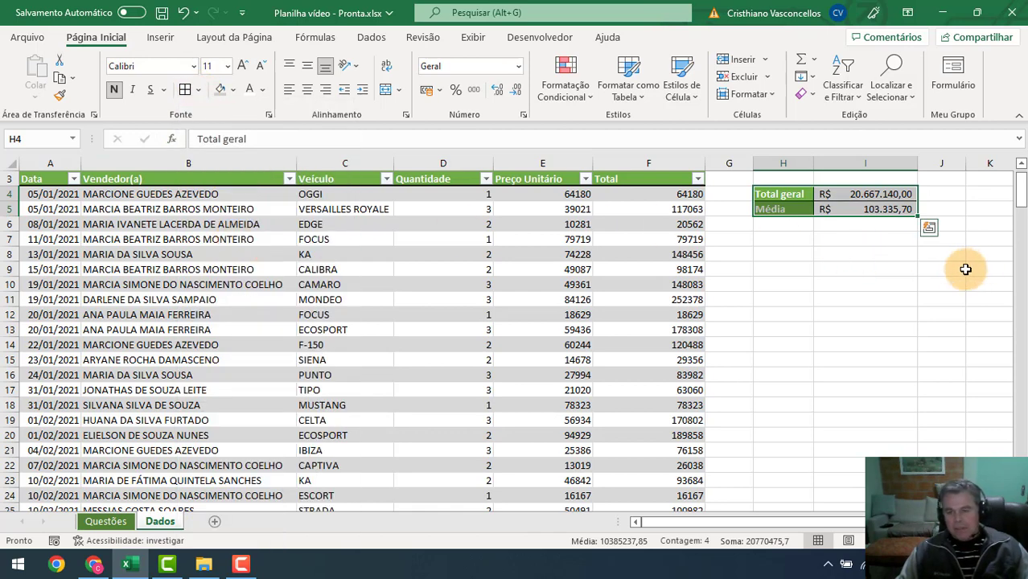
left_click(868, 266)
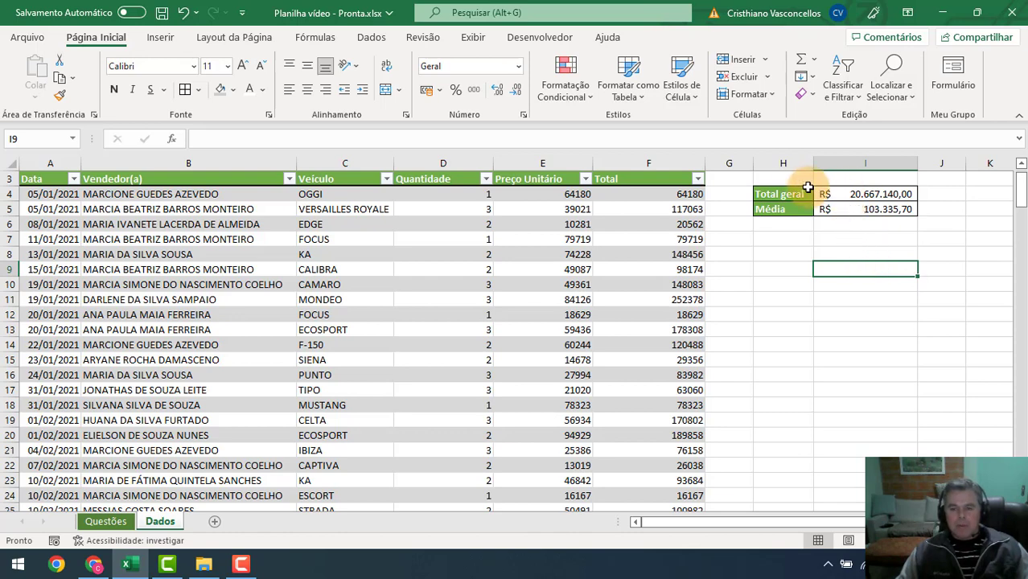
- Increase the font size of the summary cells H4:I5 to 14 and widen columns H and I to fit
left_click_drag(787, 195, 842, 204)
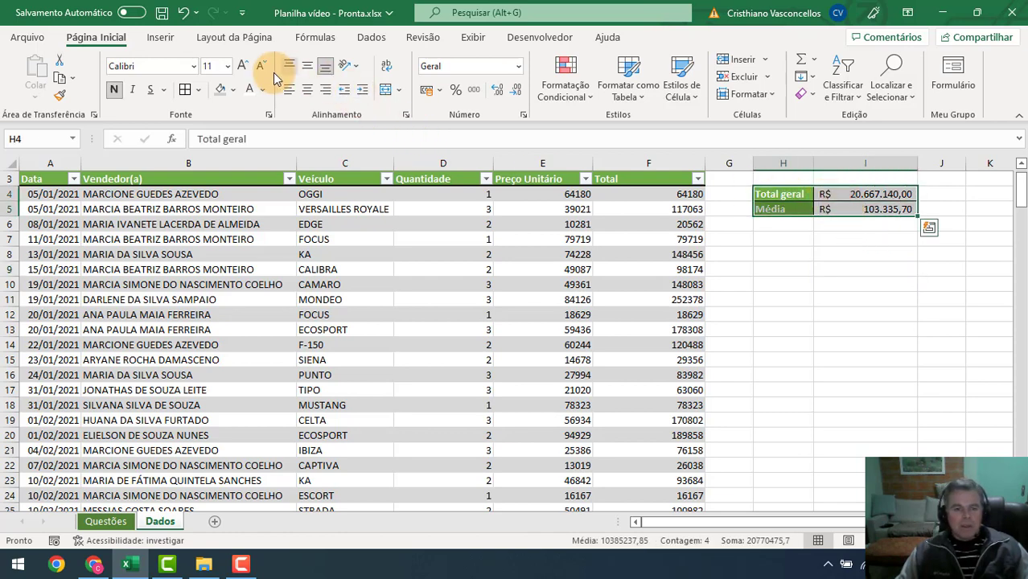
left_click(242, 68)
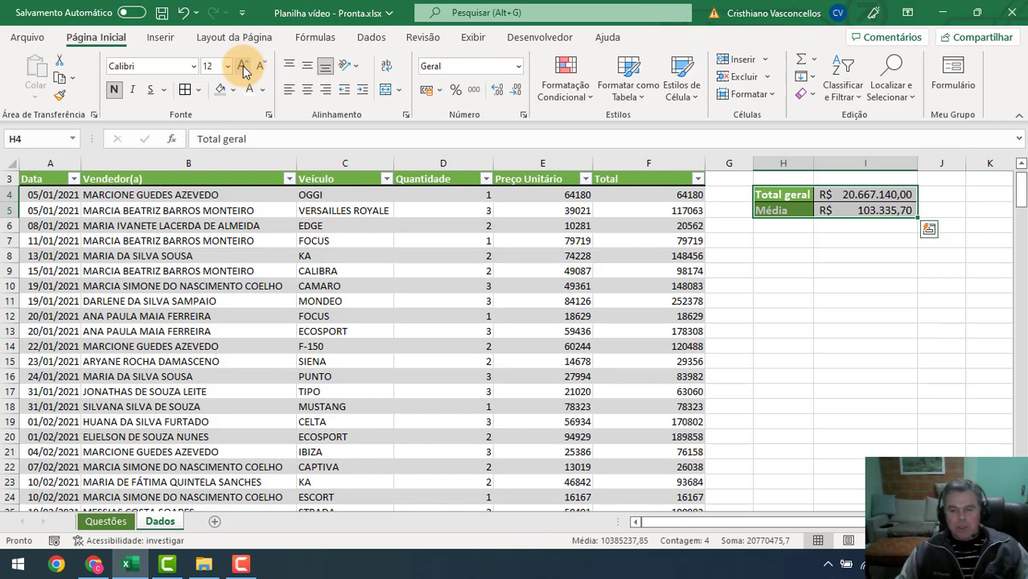
left_click(242, 68)
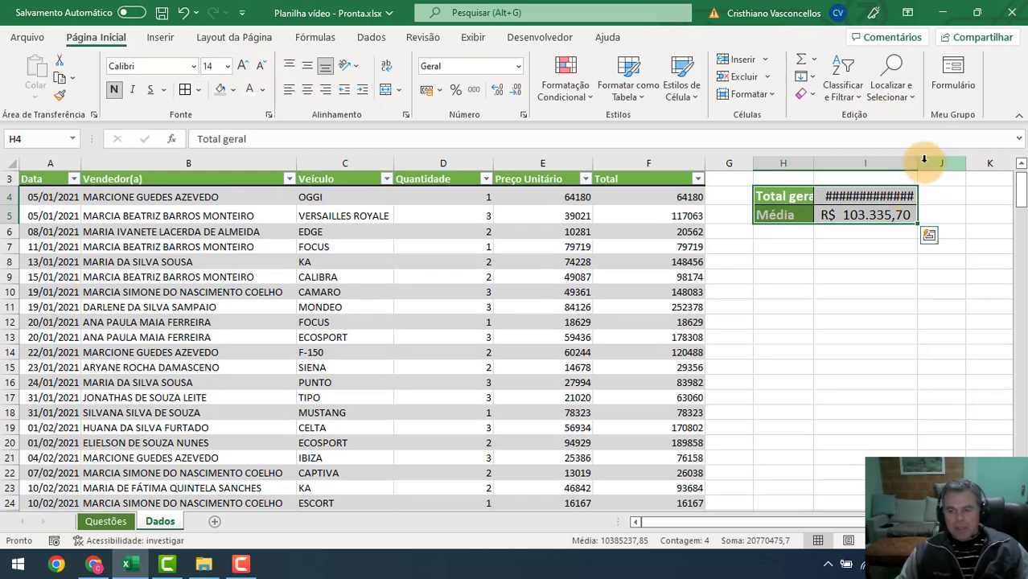
left_click_drag(921, 164, 939, 164)
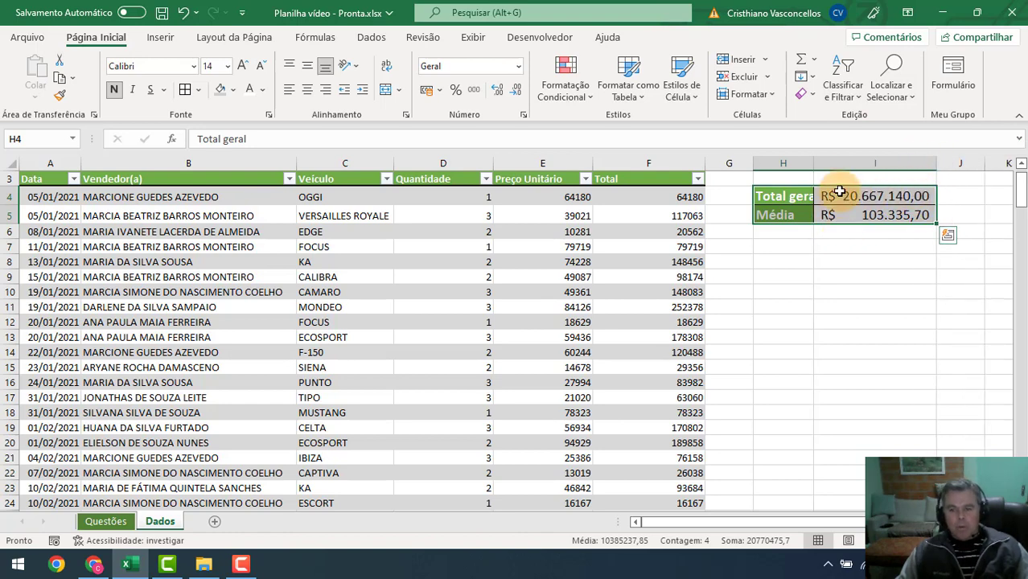
left_click_drag(814, 163, 843, 164)
left_click(855, 291)
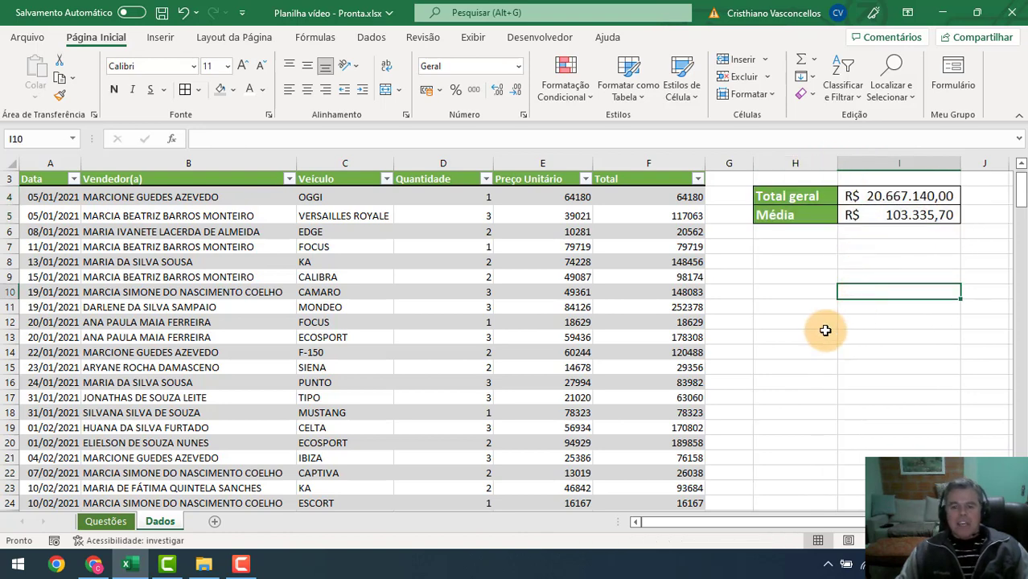
- Apply the R$ accounting number format to the Preço Unitário and Total values in E4:F203, and narrow column F slightly
scroll(864, 301, "up", 1)
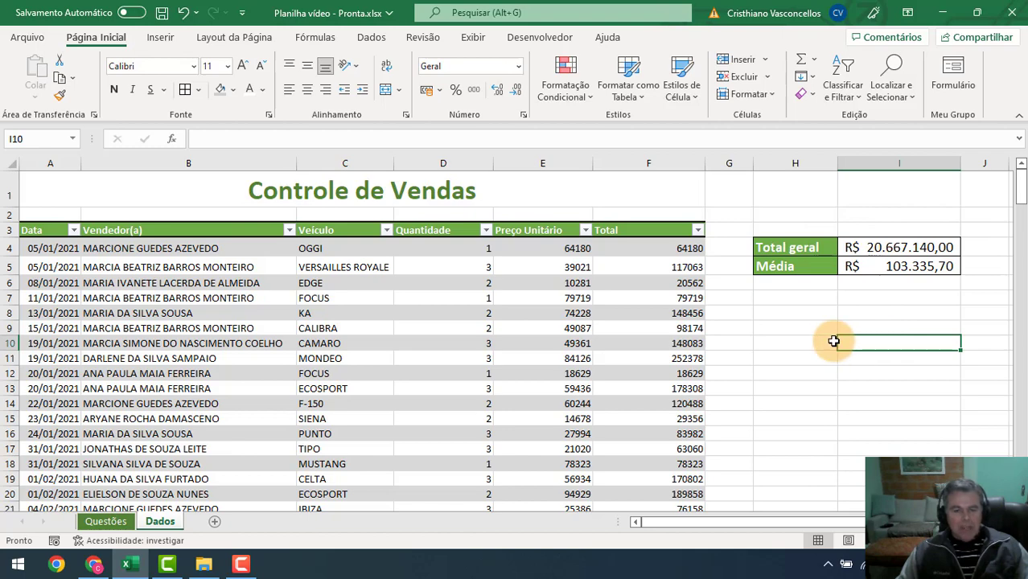
scroll(705, 265, "down", 2)
scroll(705, 266, "up", 2)
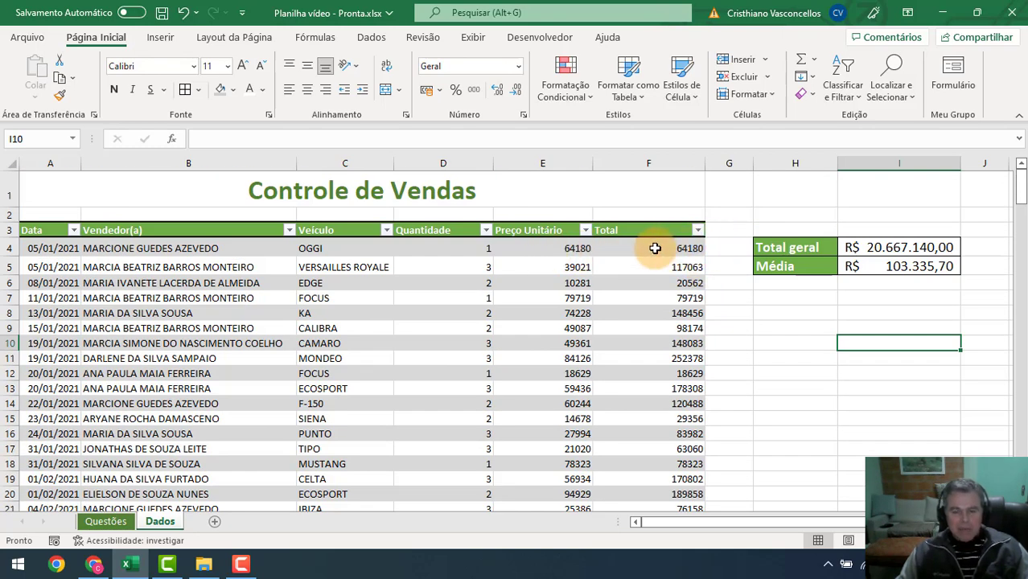
left_click(567, 249)
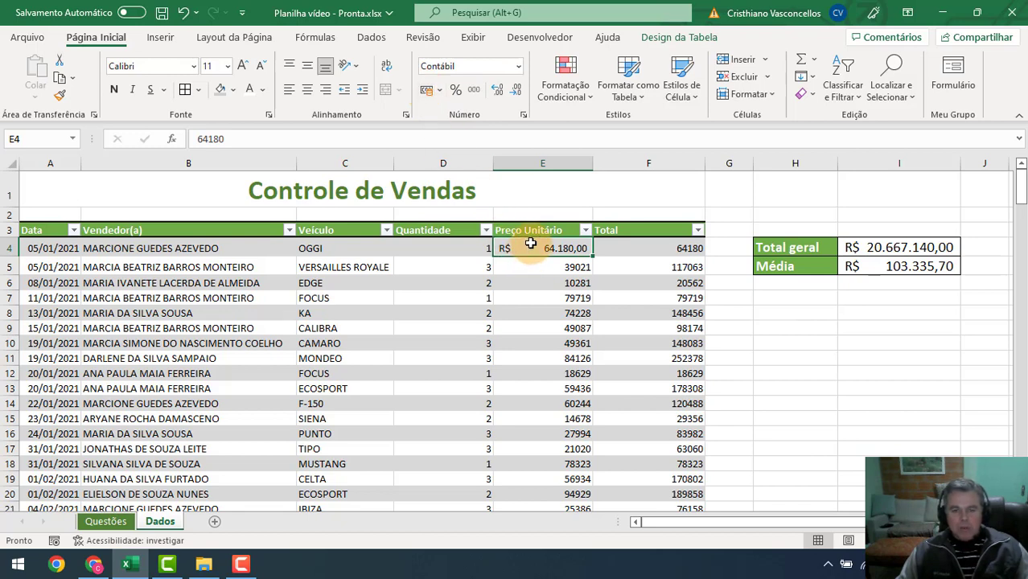
left_click_drag(531, 243, 690, 249)
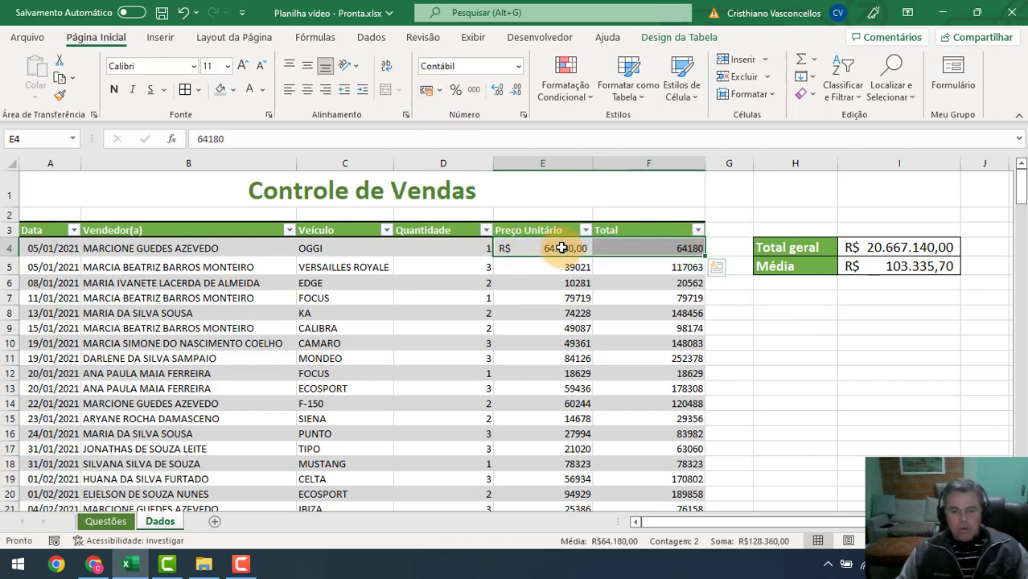
left_click_drag(544, 247, 639, 249)
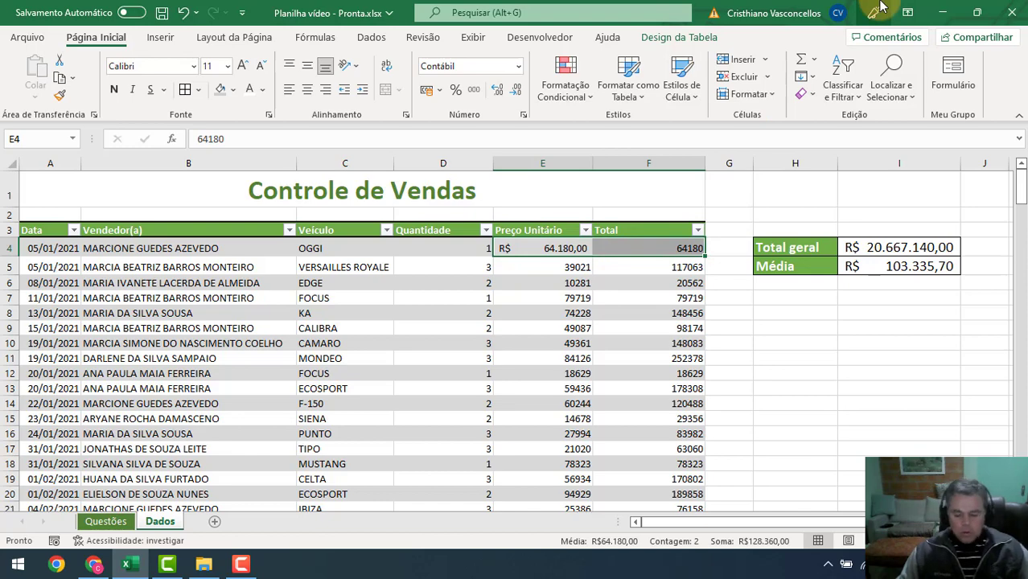
key("ctrl+shift+Down")
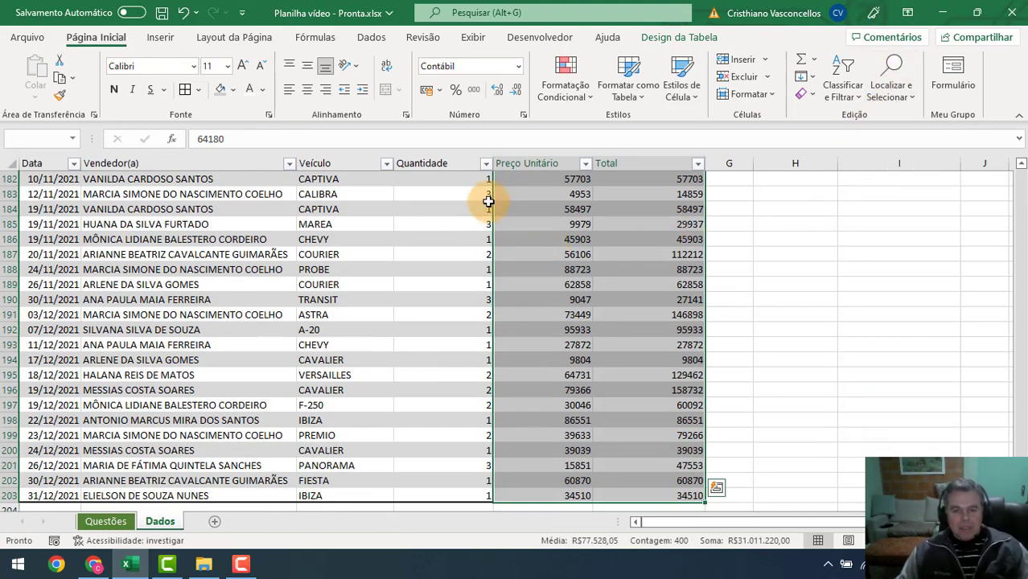
left_click(426, 90)
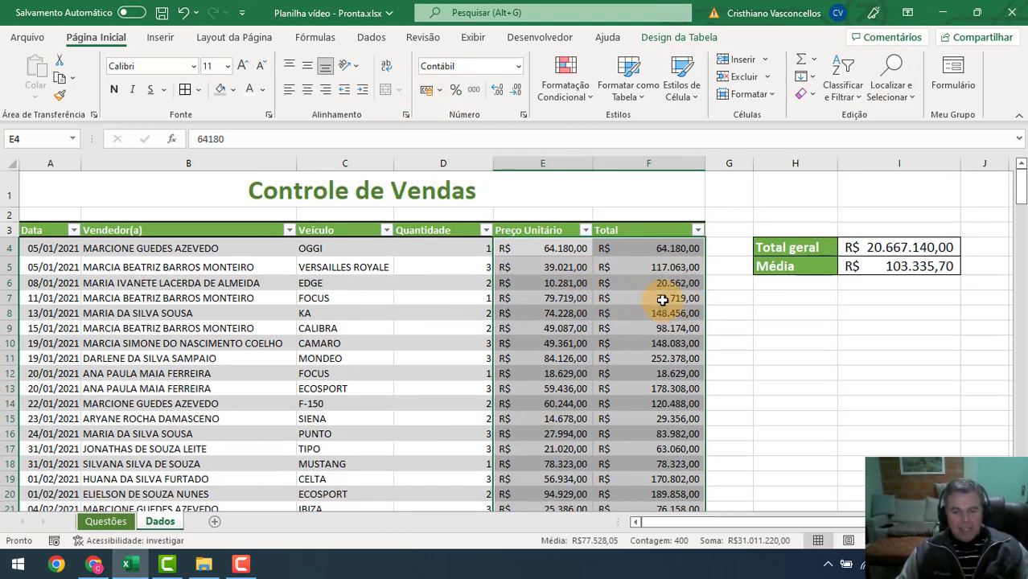
left_click_drag(704, 168, 679, 170)
- Center the Quantidade values in D4:D203 horizontally
left_click(449, 311)
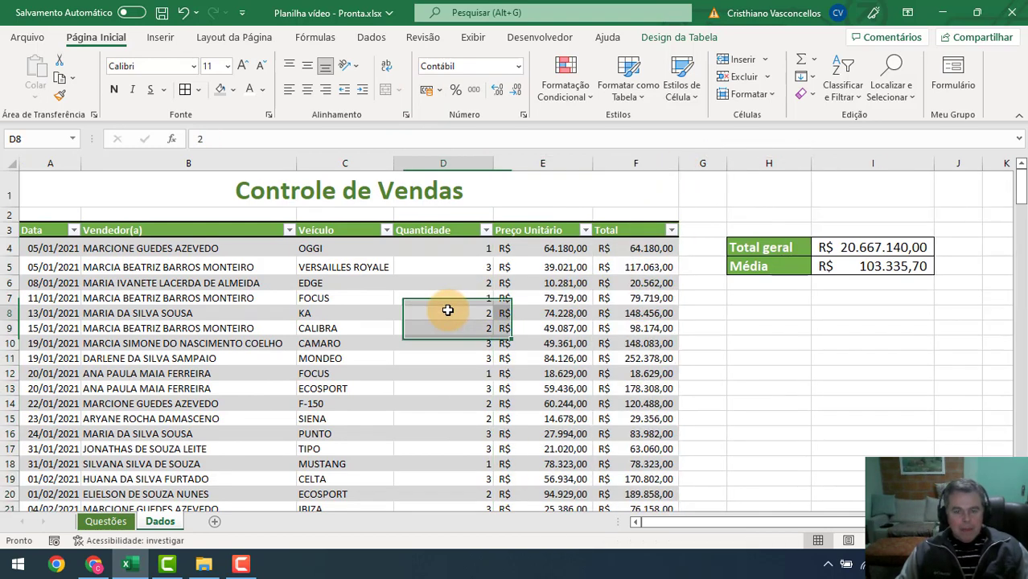
left_click(461, 250)
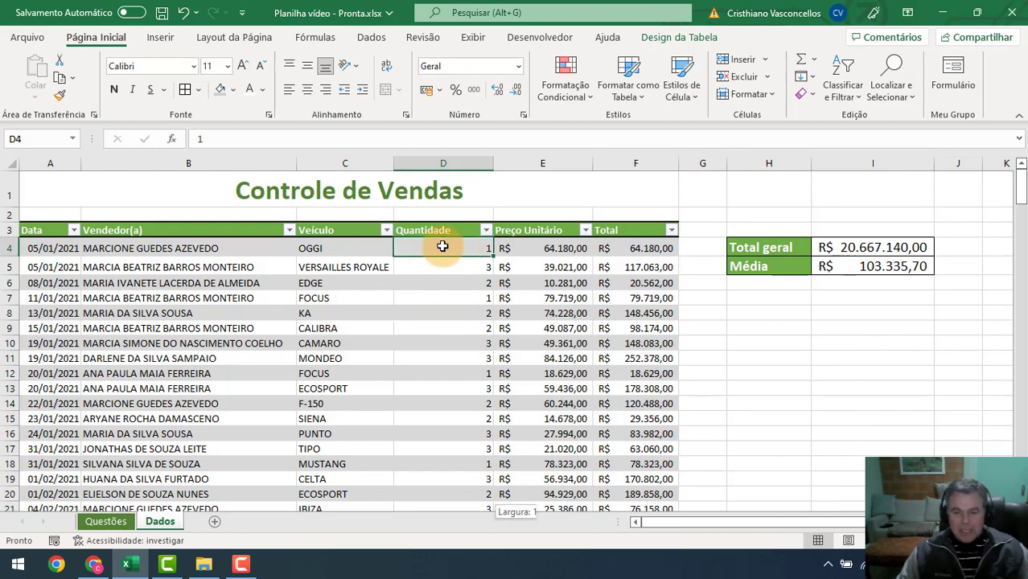
key("ctrl+shift+Down")
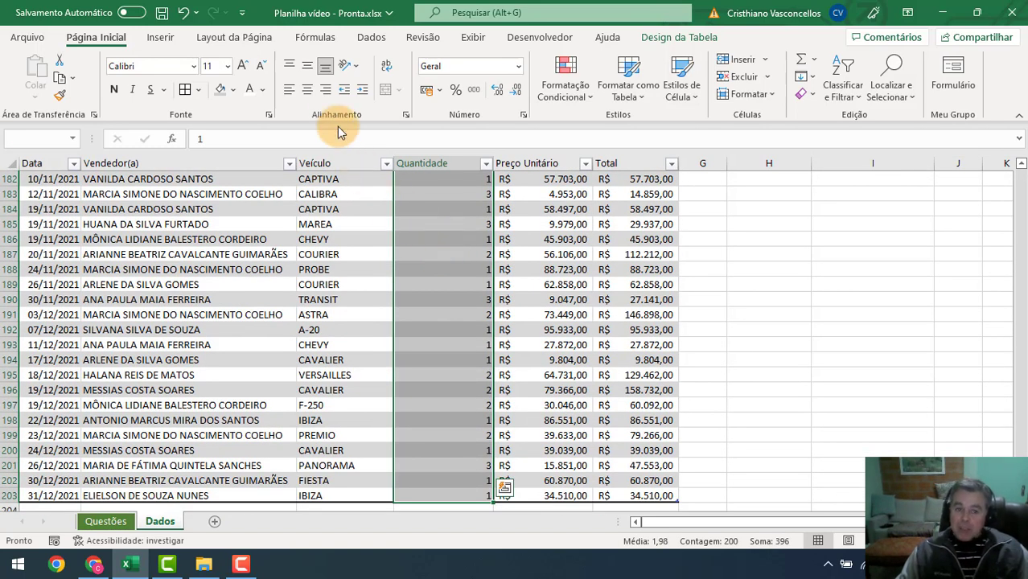
left_click(307, 89)
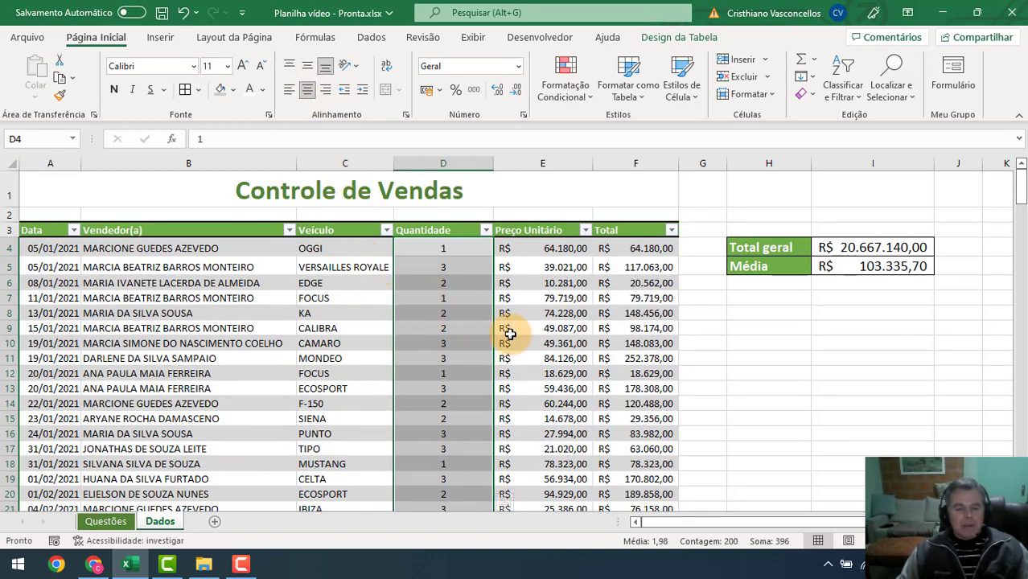
left_click(418, 329)
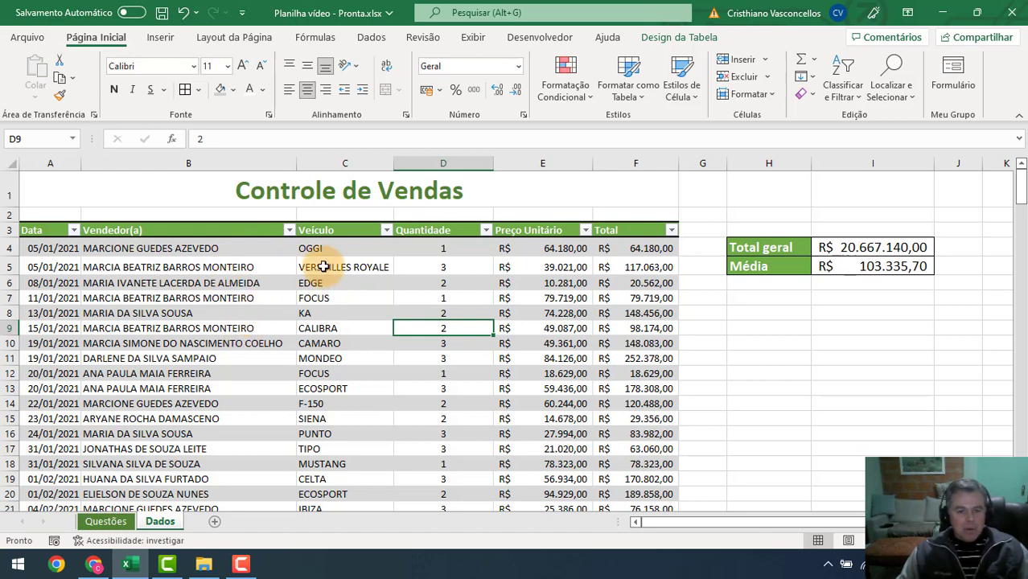
- Filter the Veículo column to show only CELTA sales, and clear that filter again
left_click(387, 232)
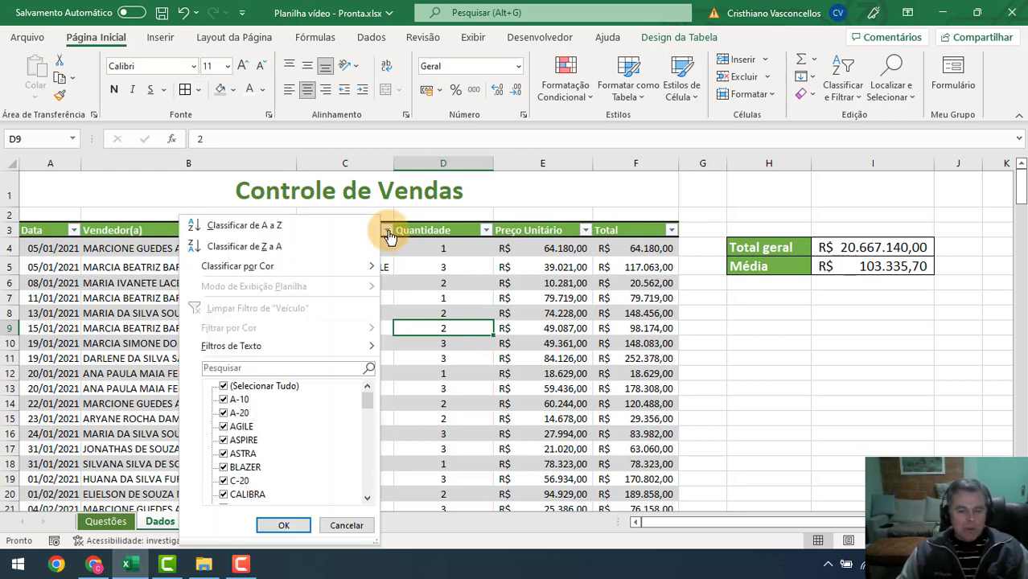
left_click(225, 389)
scroll(225, 438, "down", 2)
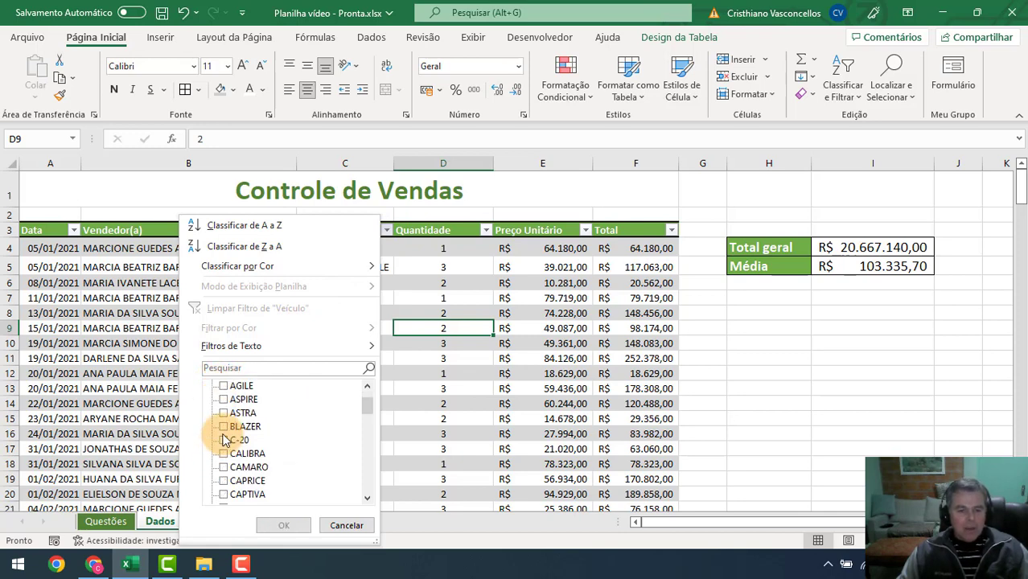
scroll(225, 440, "down", 1)
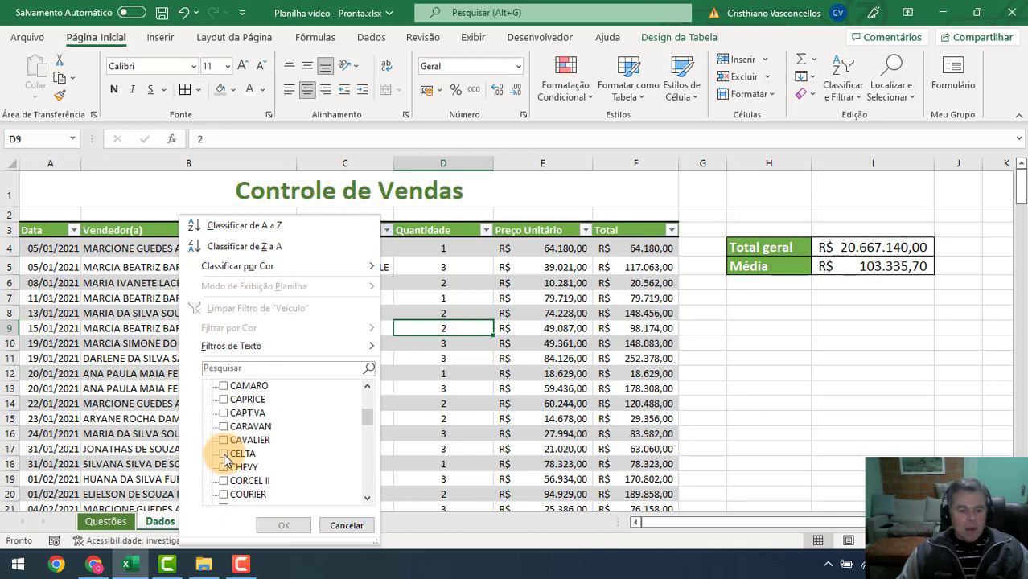
left_click(285, 524)
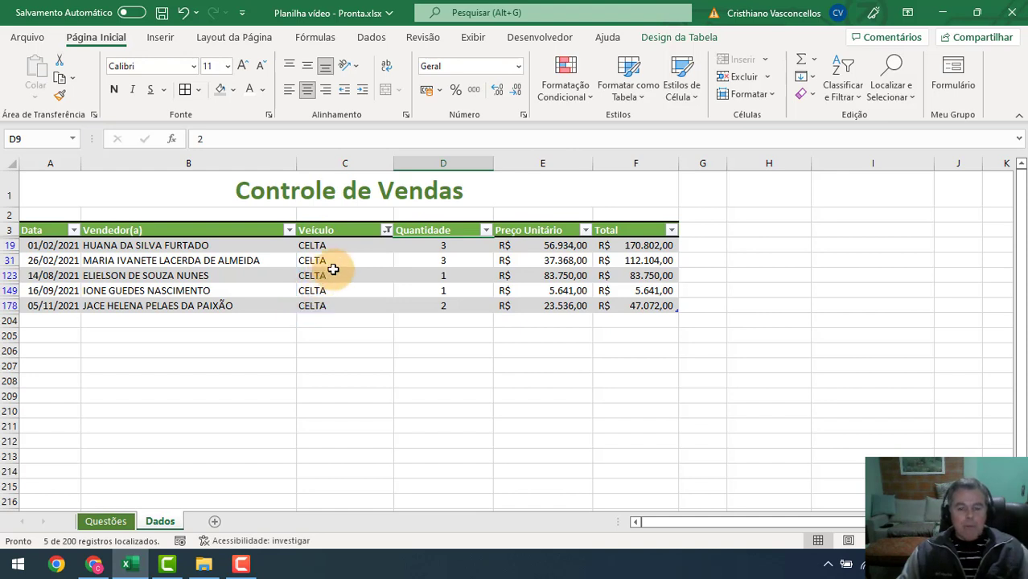
left_click(388, 232)
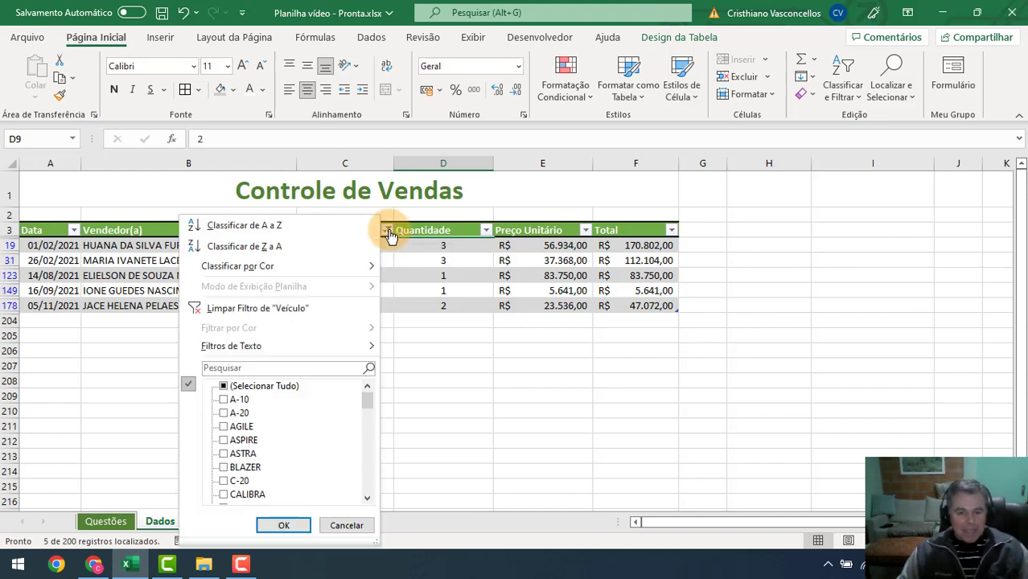
left_click(252, 310)
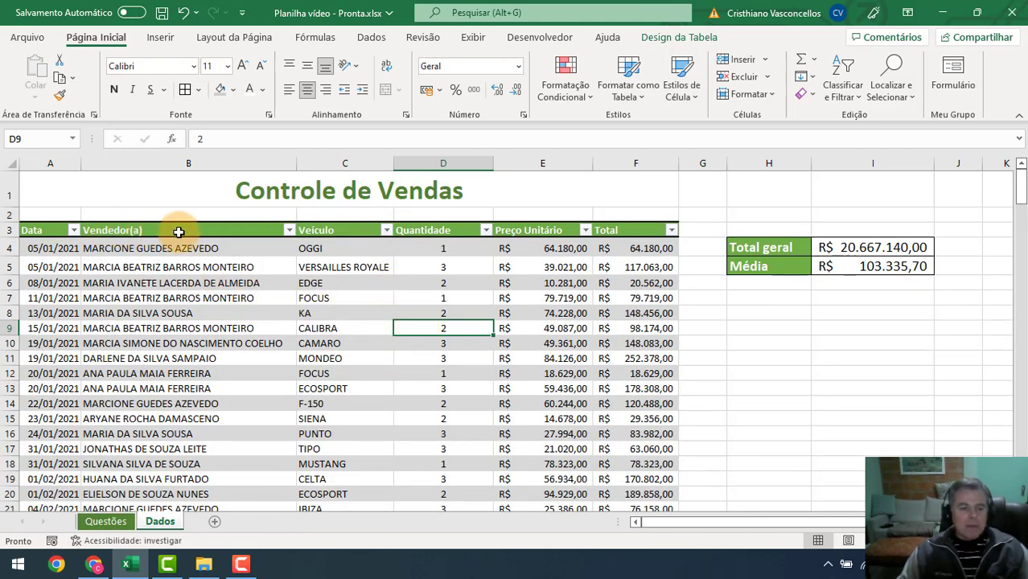
- Filter the Vendedor(a) column to a single salesperson, and clear that filter again
left_click(288, 231)
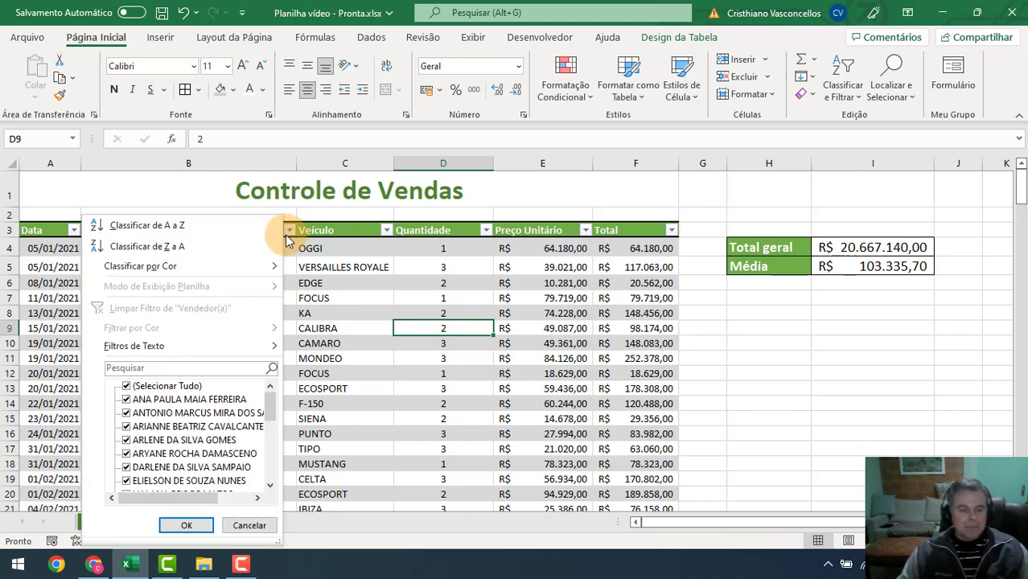
left_click(126, 387)
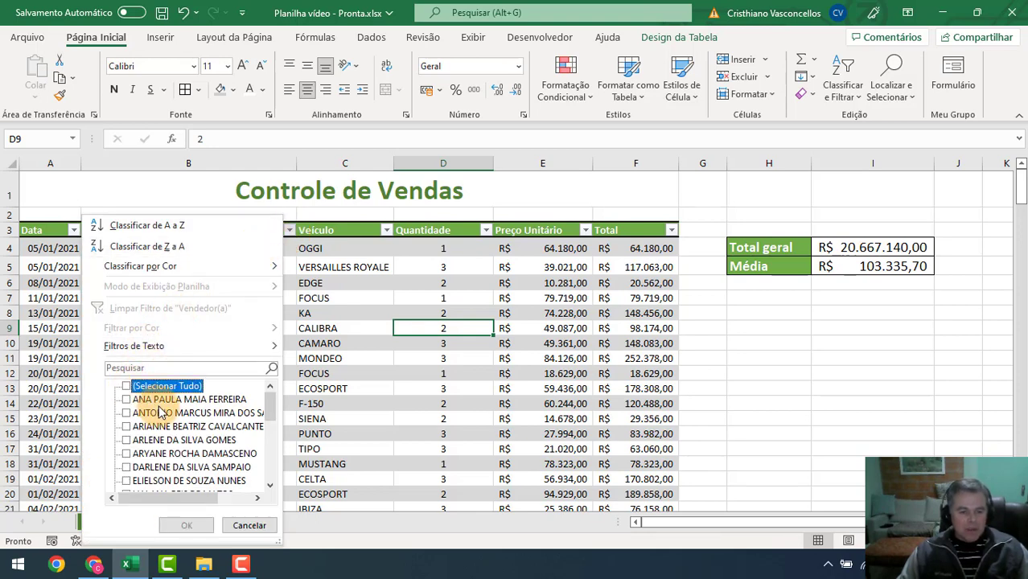
left_click(127, 468)
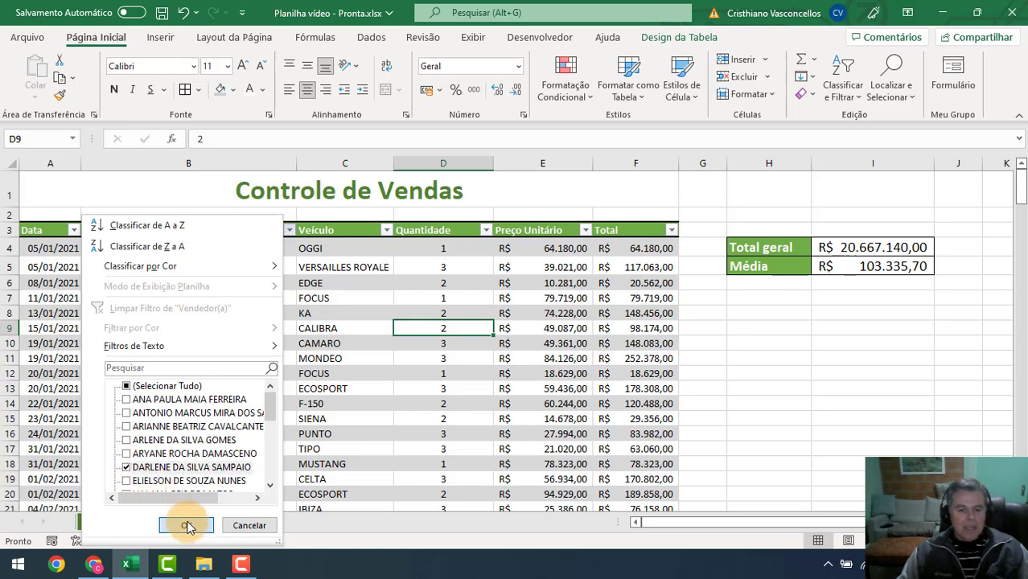
left_click(187, 526)
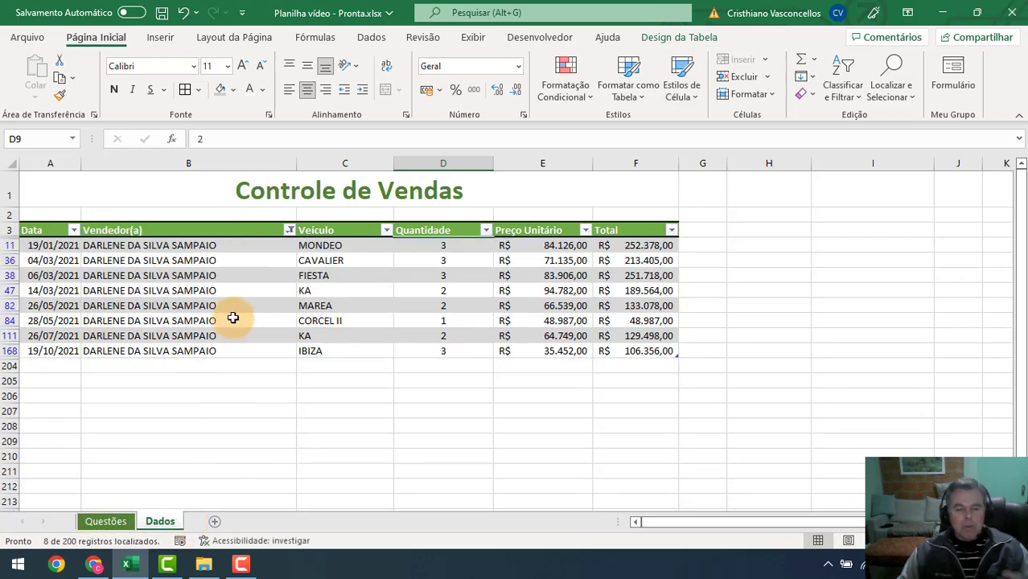
left_click(291, 233)
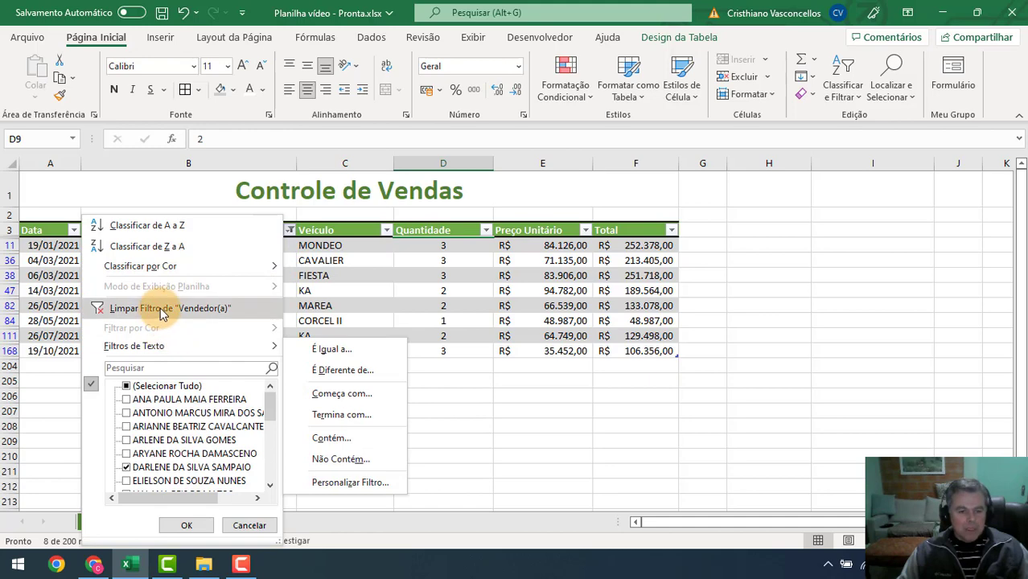
left_click(163, 311)
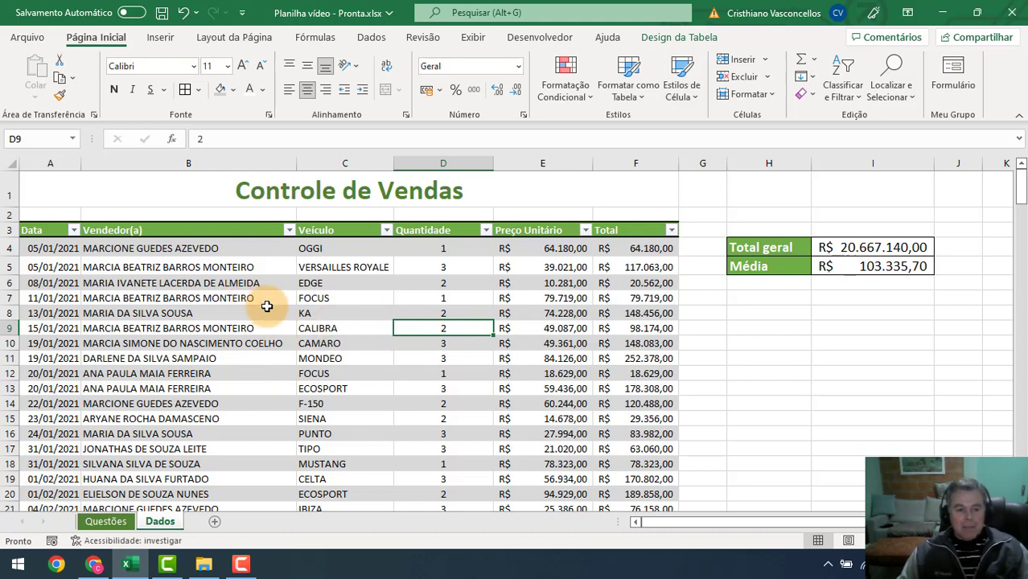
- Filter the Data column to show only the sales from dezembro 2021
left_click(73, 231)
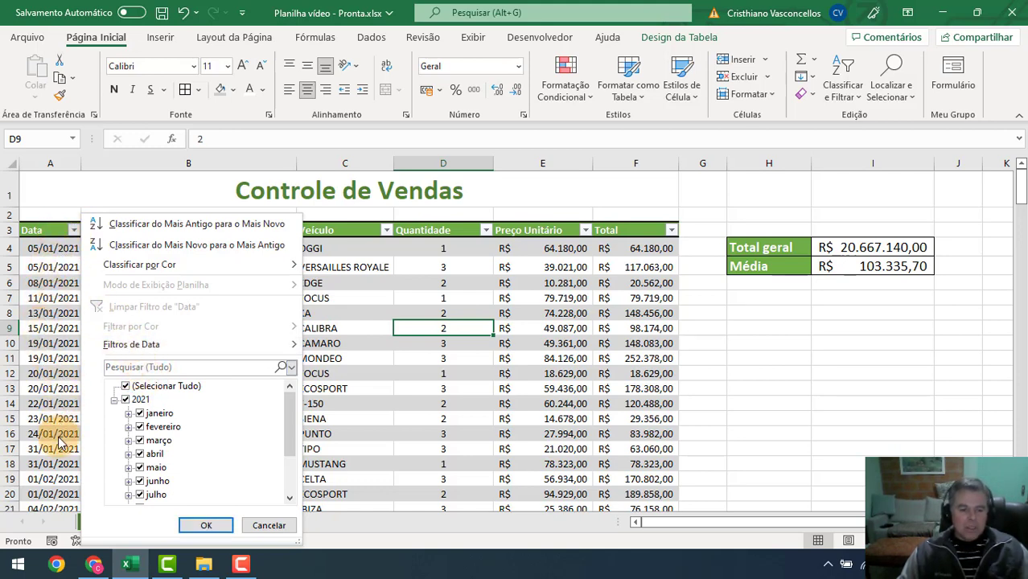
scroll(223, 428, "down", 2)
scroll(223, 430, "up", 2)
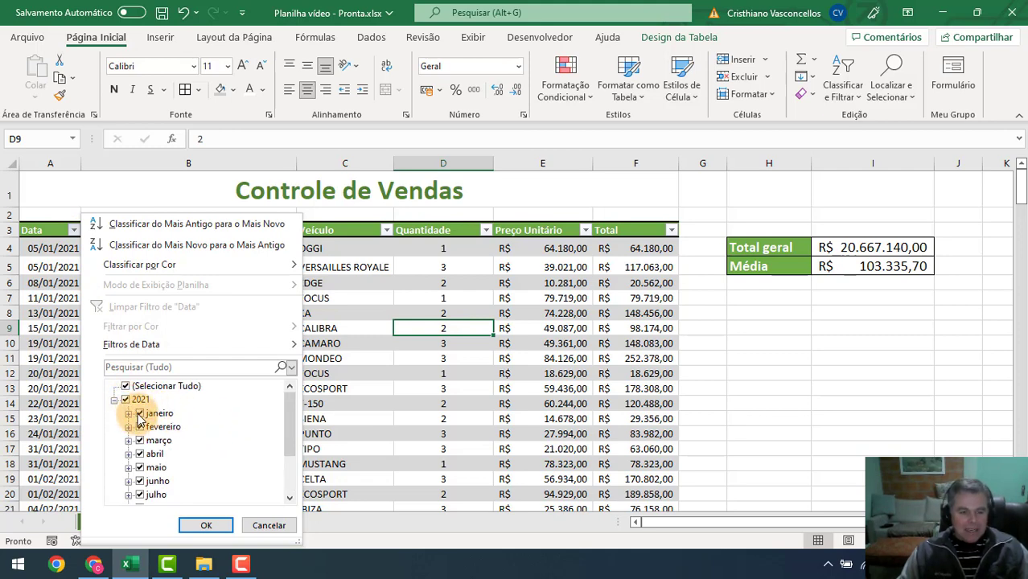
scroll(140, 430, "down", 2)
scroll(141, 440, "up", 2)
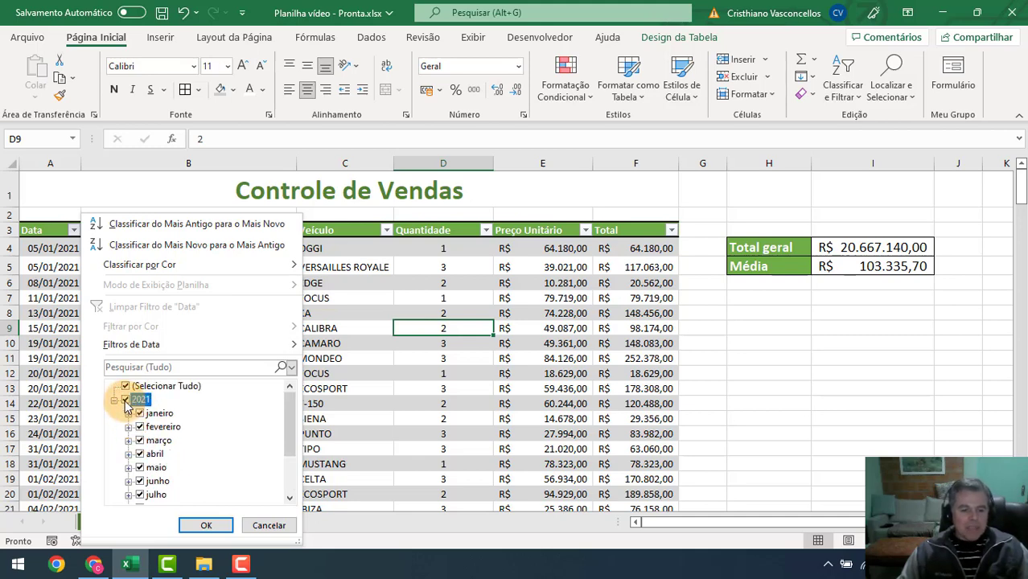
left_click(125, 400)
scroll(137, 451, "down", 2)
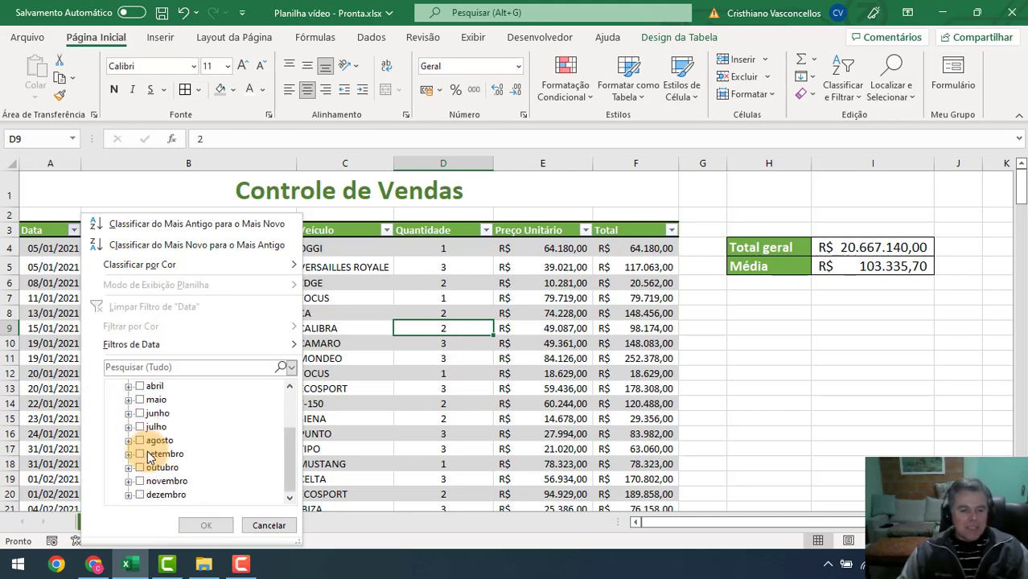
left_click(142, 497)
left_click(205, 525)
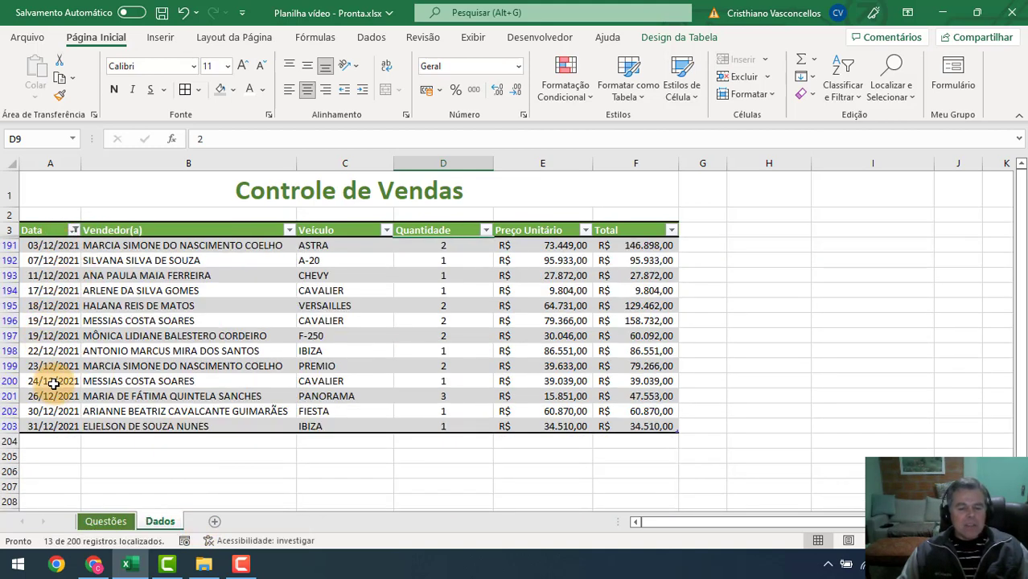
- Narrow the dezembro sales to one salesperson with a filter on the Vendedor(a) column
left_click(289, 232)
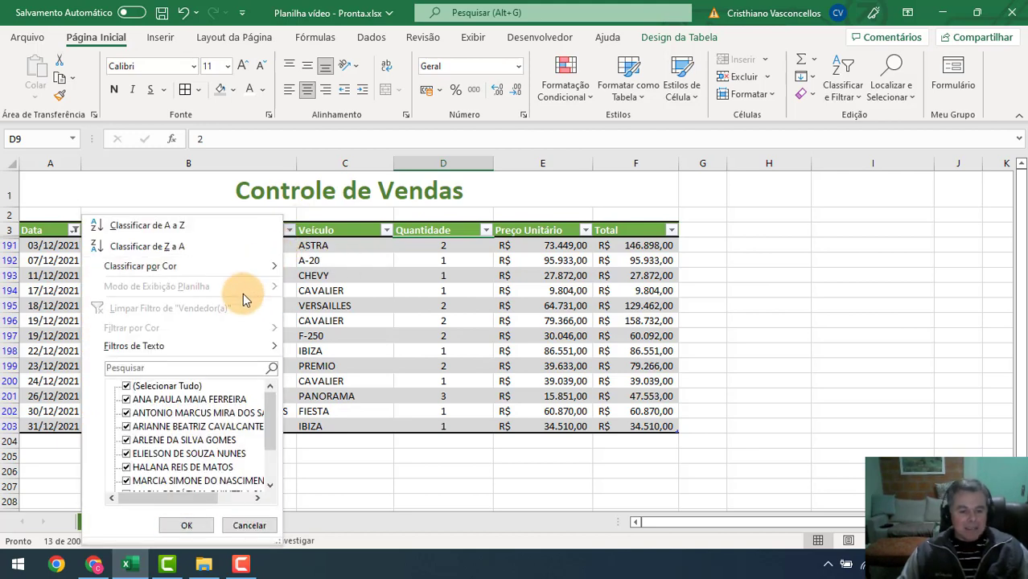
left_click(127, 387)
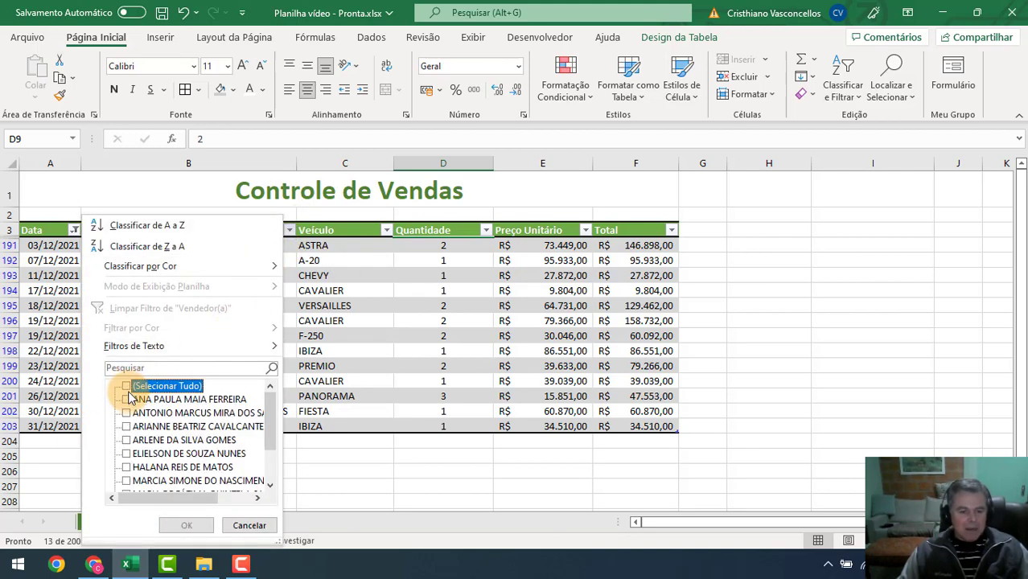
left_click(126, 480)
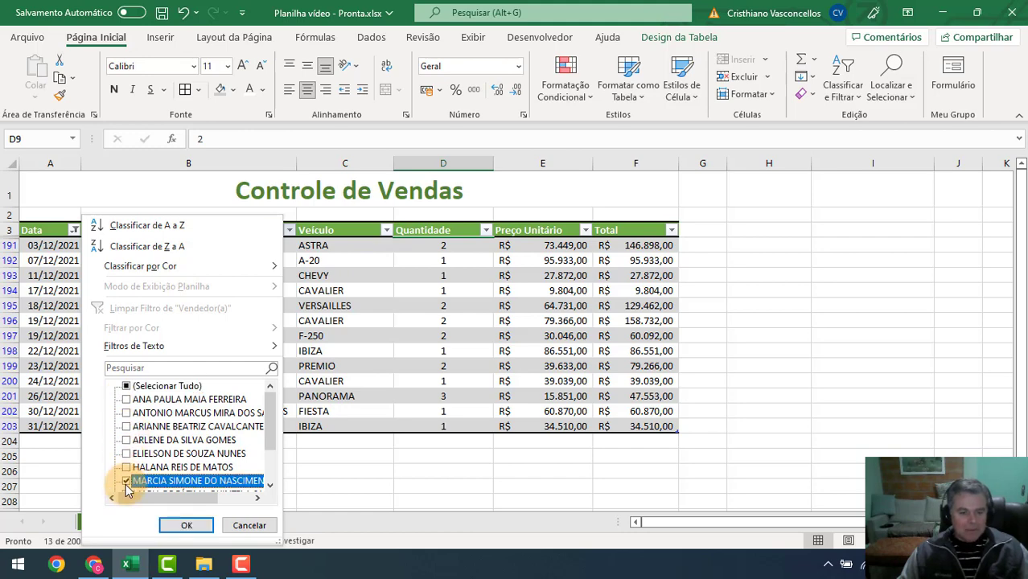
left_click(184, 524)
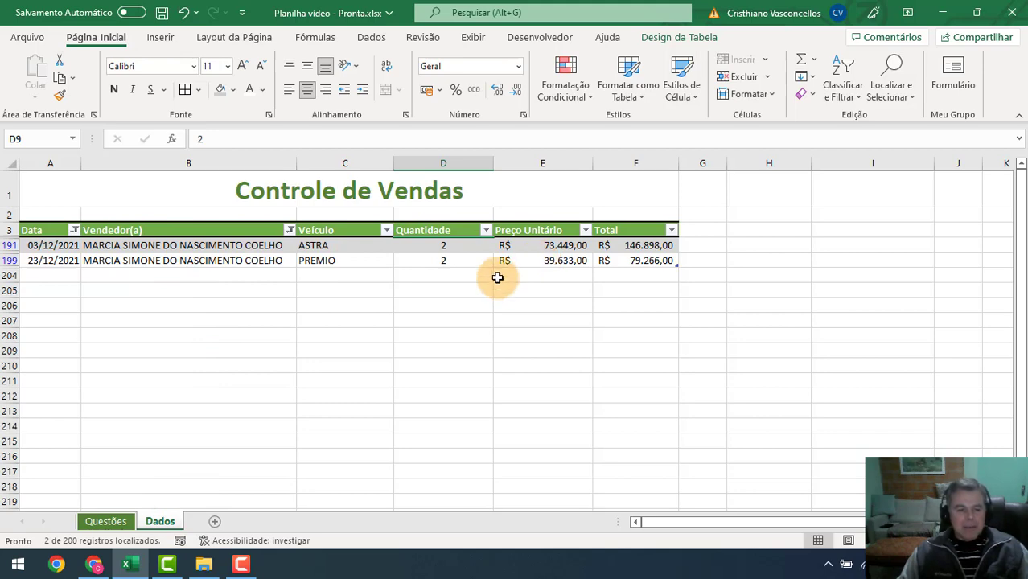
- Clear the filters on the Vendedor(a) and Data columns to restore the full sales table
left_click(290, 230)
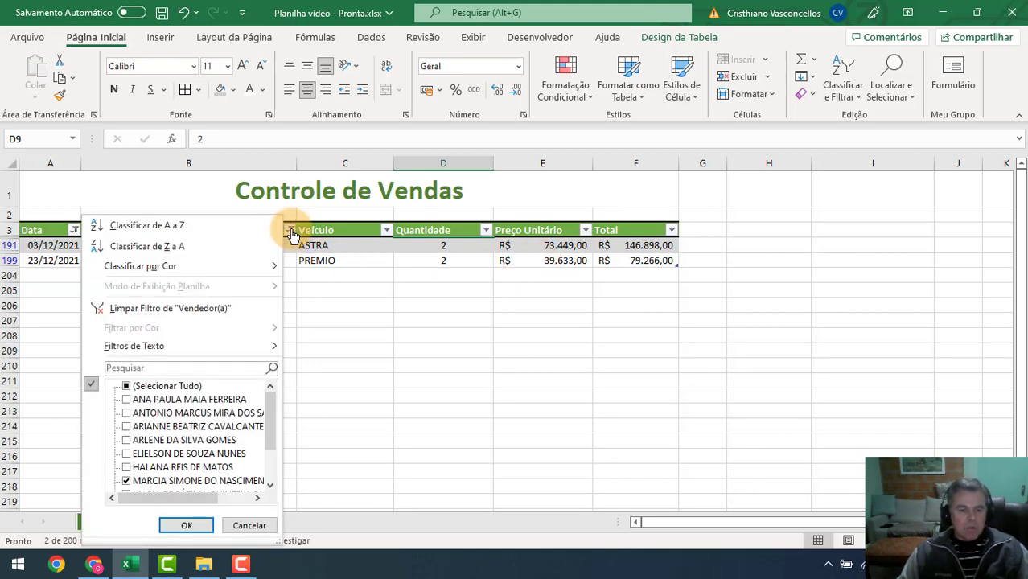
left_click(176, 306)
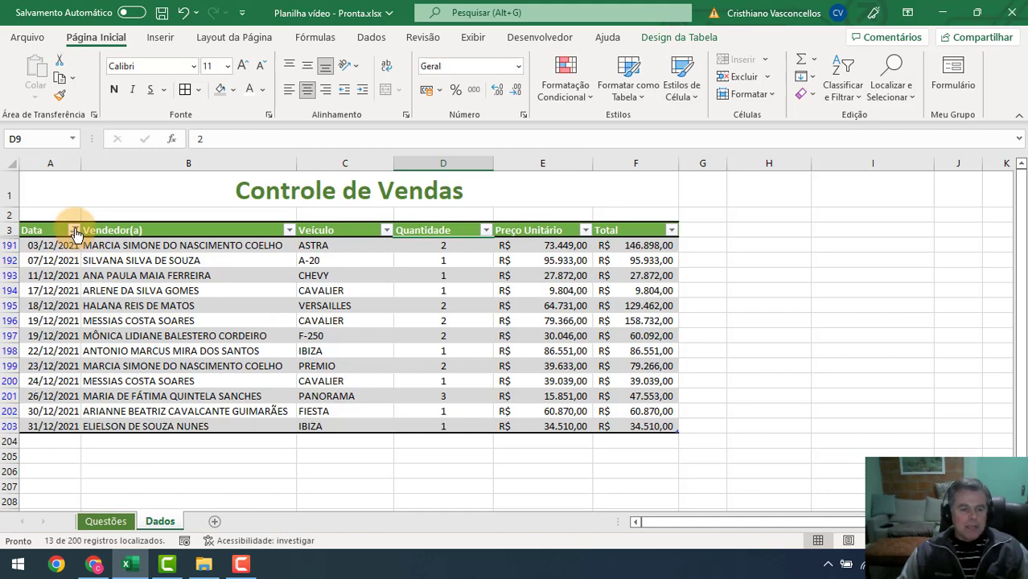
left_click(73, 230)
left_click(169, 304)
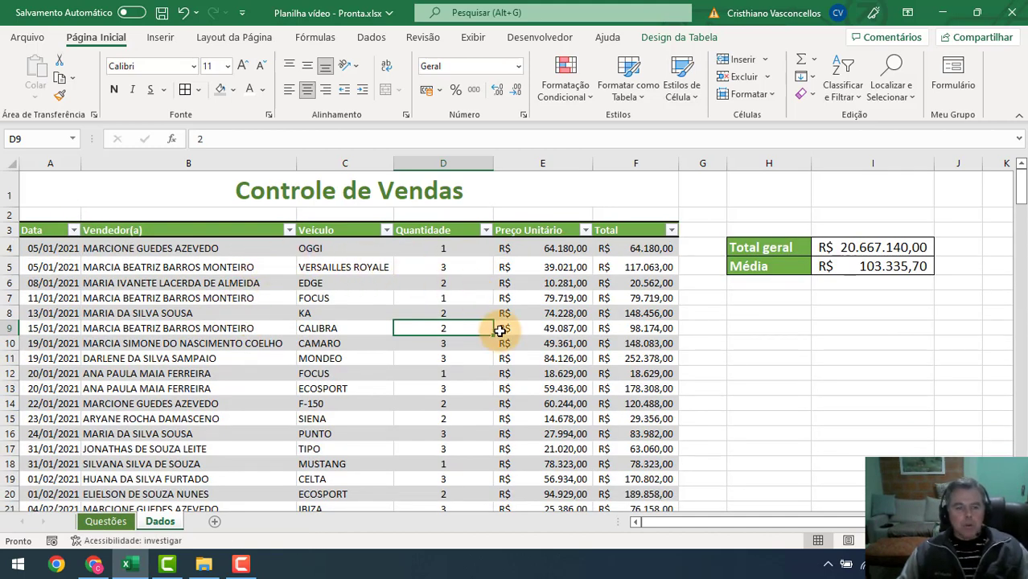
scroll(395, 349, "down", 1)
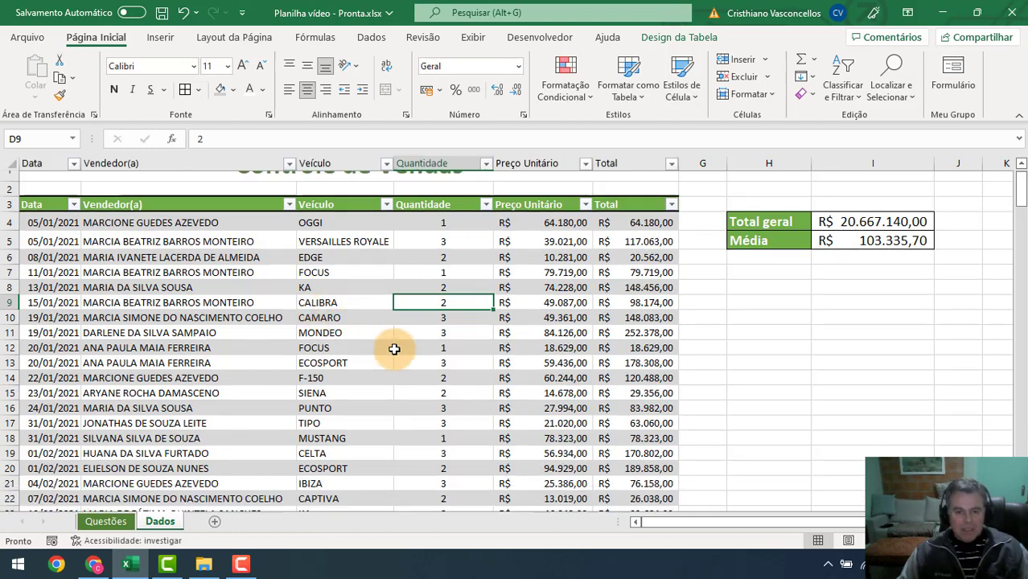
scroll(394, 349, "down", 3)
scroll(395, 345, "up", 4)
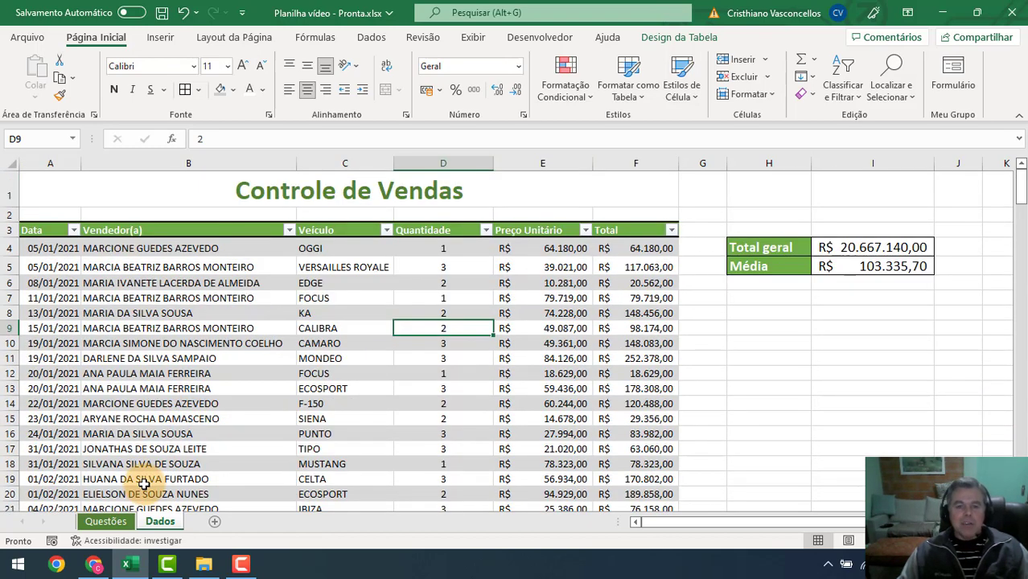
- Read question 5 on the Questões sheet and look over the sales table on the Dados sheet
left_click(107, 521)
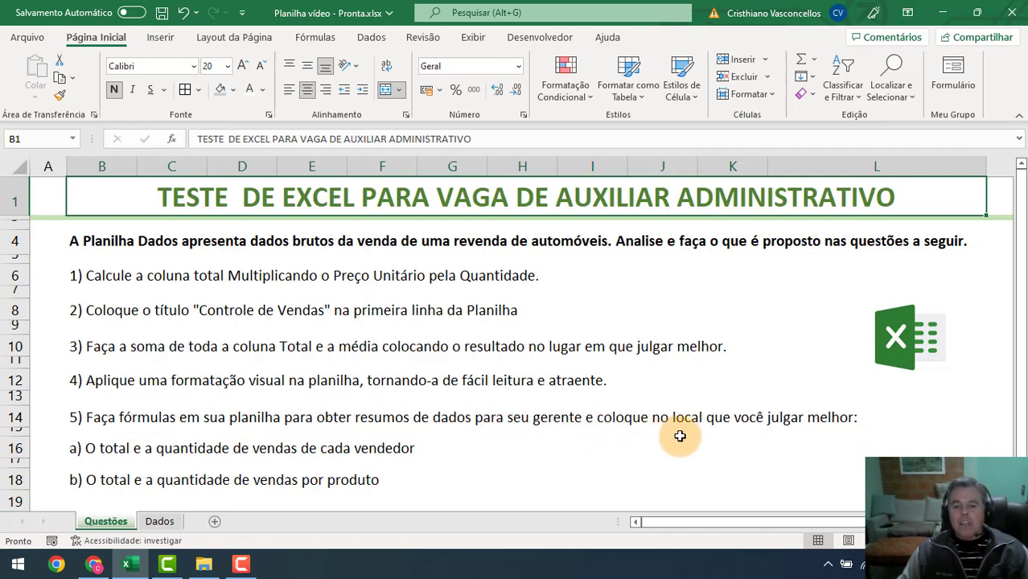
left_click(832, 422)
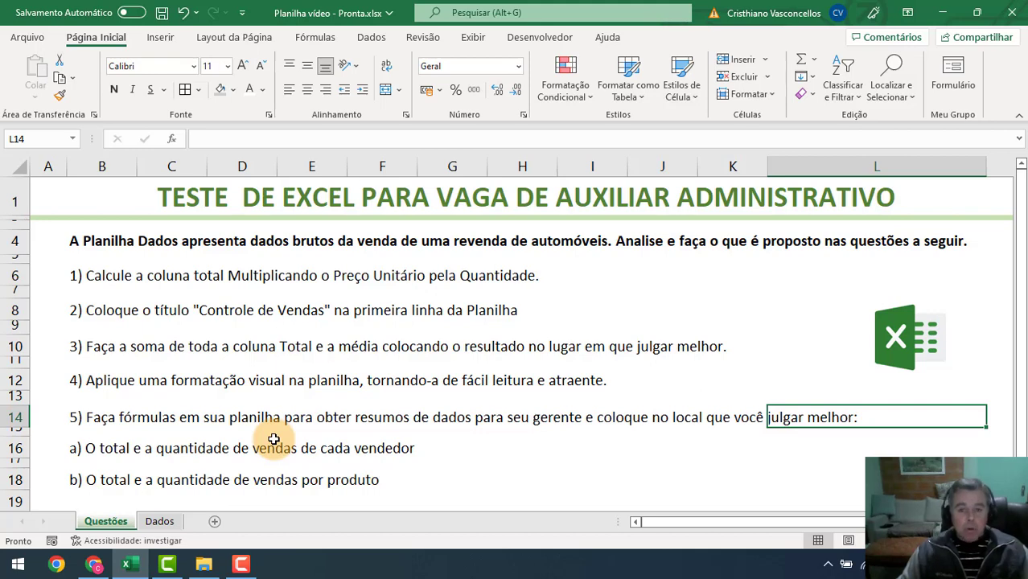
left_click(160, 523)
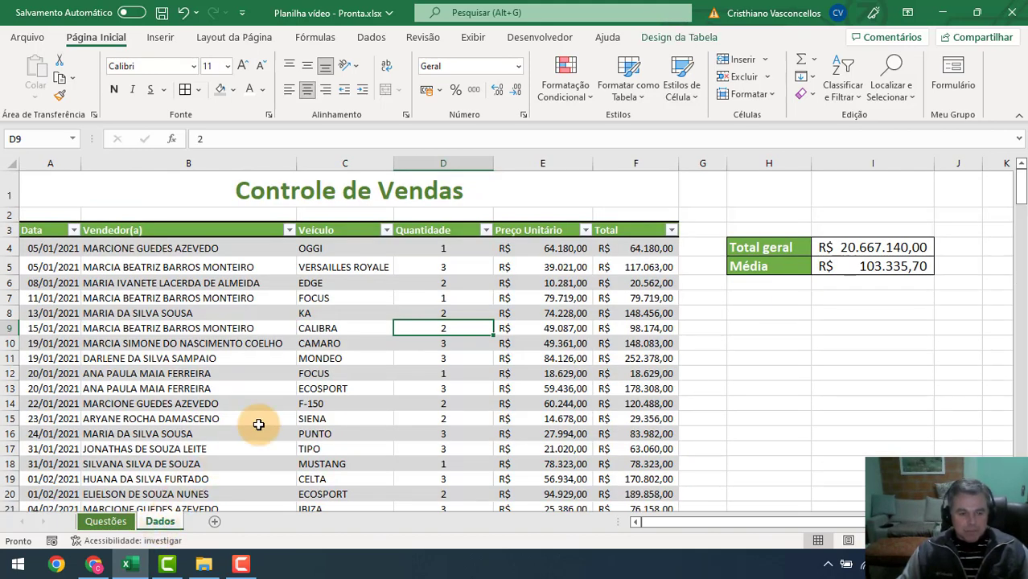
scroll(258, 424, "down", 2)
scroll(258, 425, "up", 1)
scroll(258, 425, "up", 2)
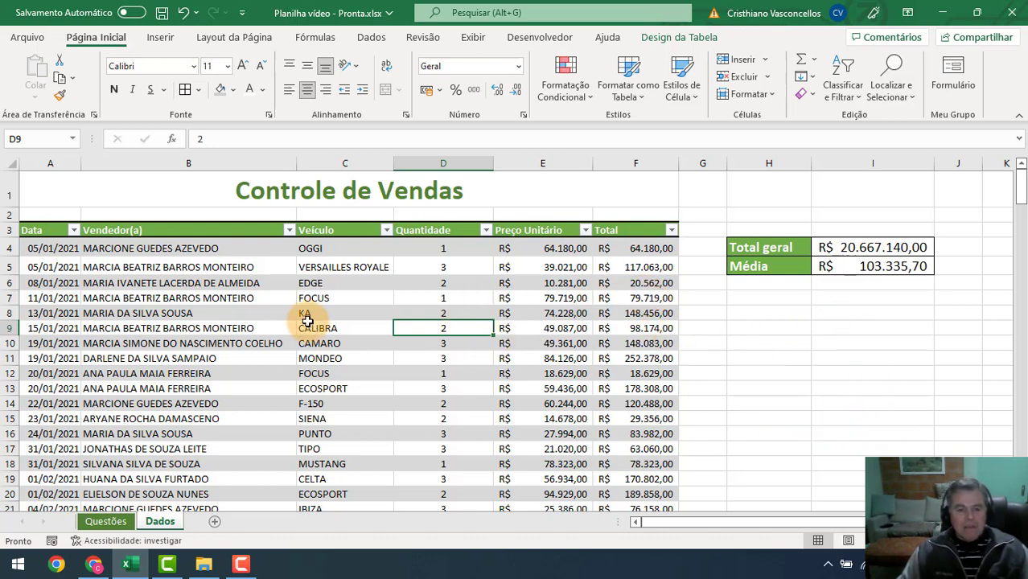
- Add a new worksheet after Dados and name it Vendas por Vendedor
left_click(127, 269)
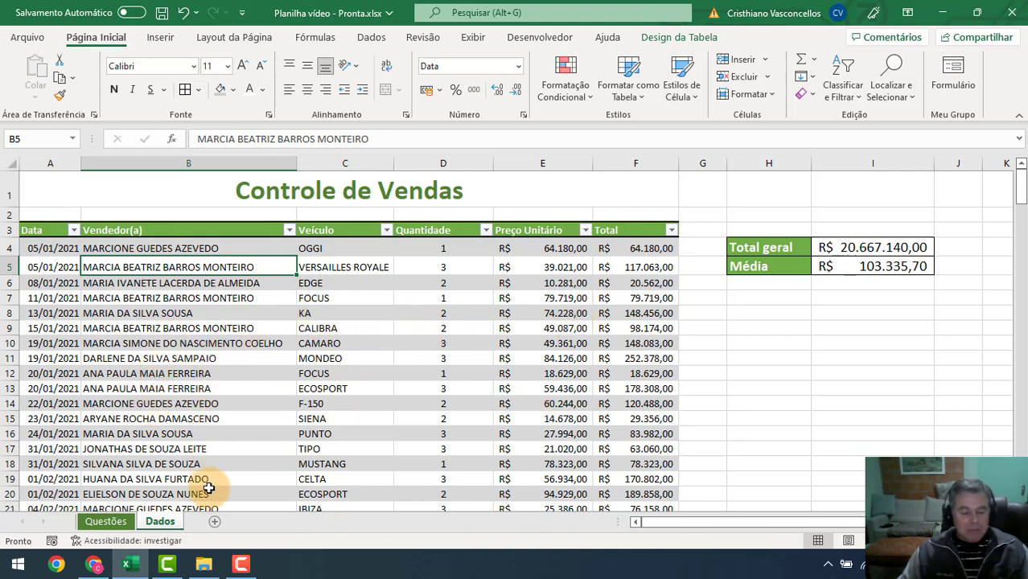
left_click(214, 521)
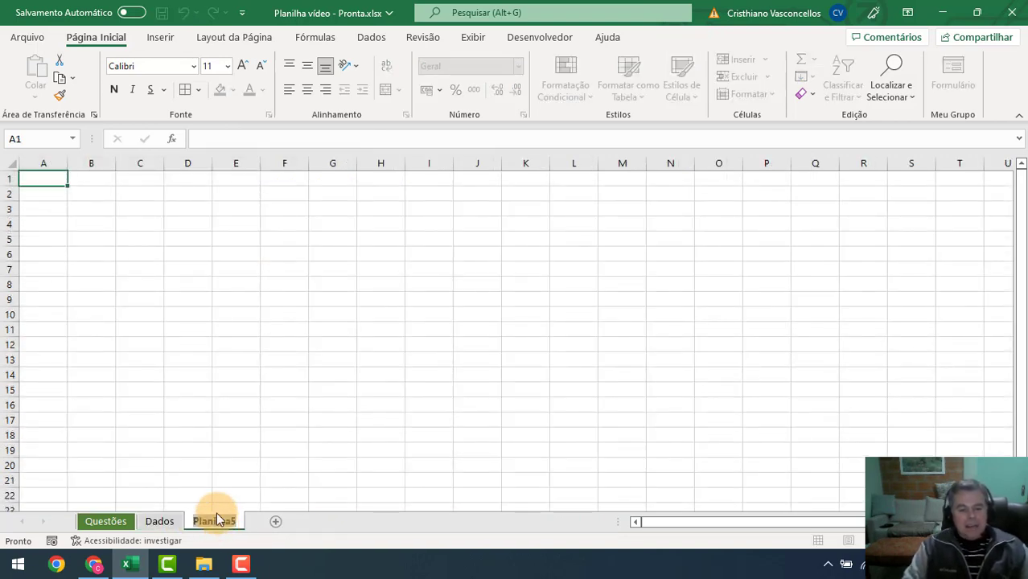
type("Ven")
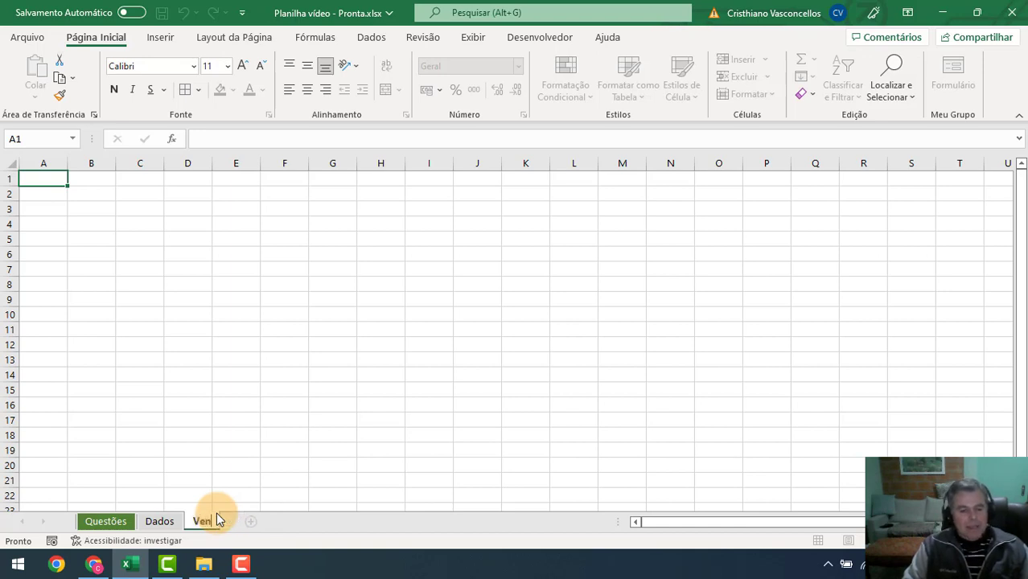
type("das por ")
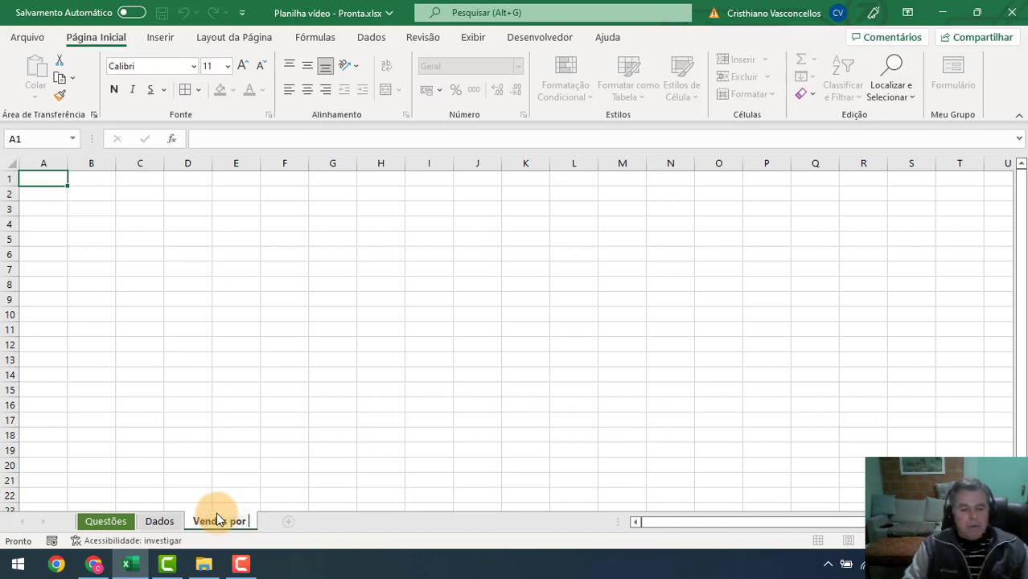
type("Vendedor")
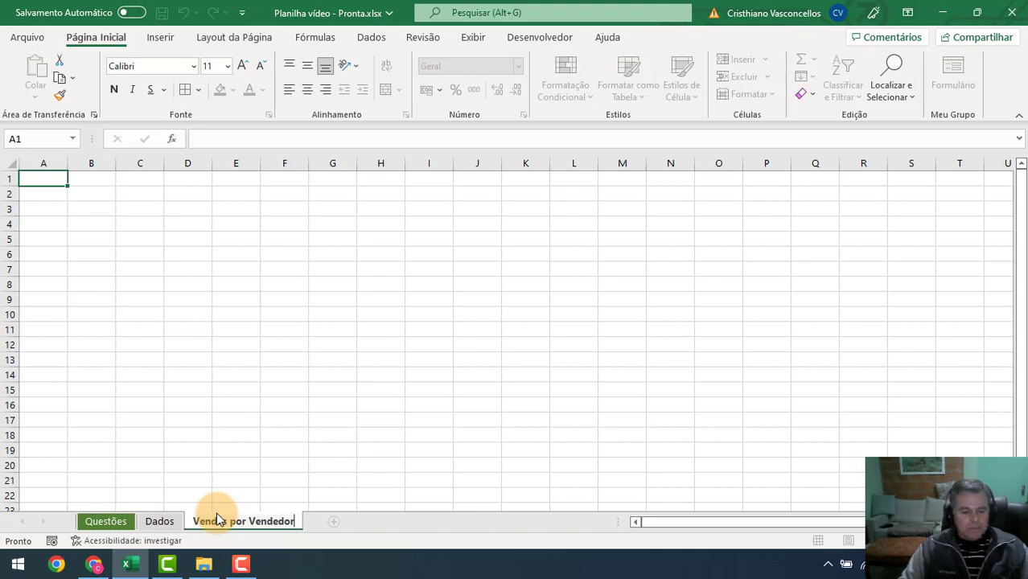
key("Return")
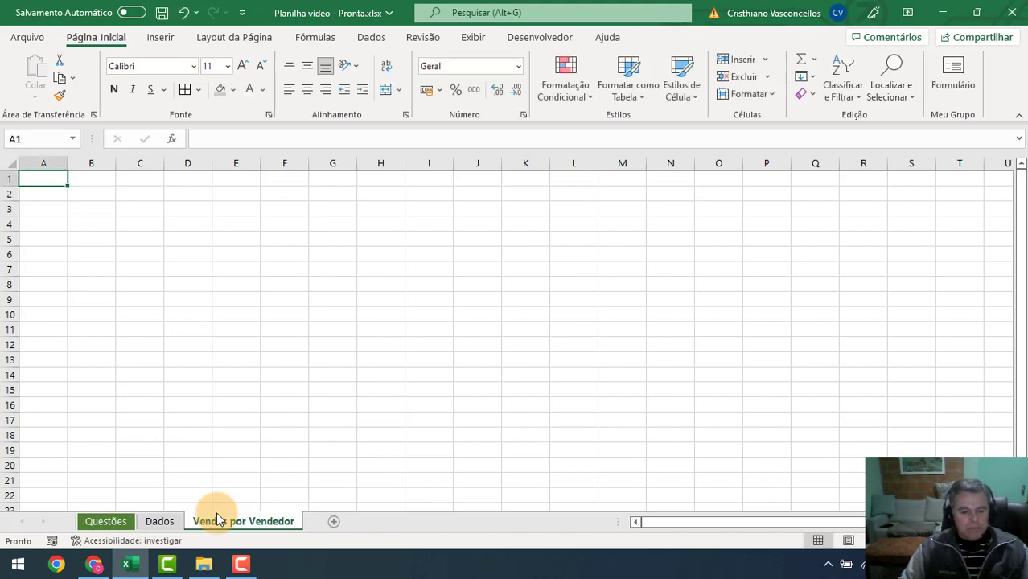
- Copy all salesperson names below the Vendedor(a) header on Dados and select cell B3 on Vendas por Vendedor as the destination
left_click(116, 522)
left_click(160, 522)
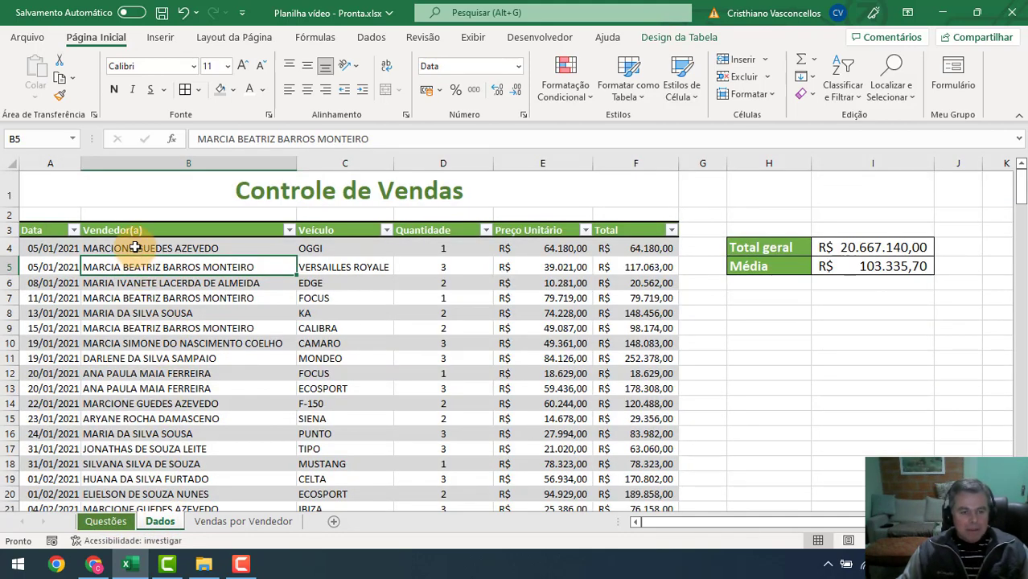
left_click_drag(135, 248, 146, 351)
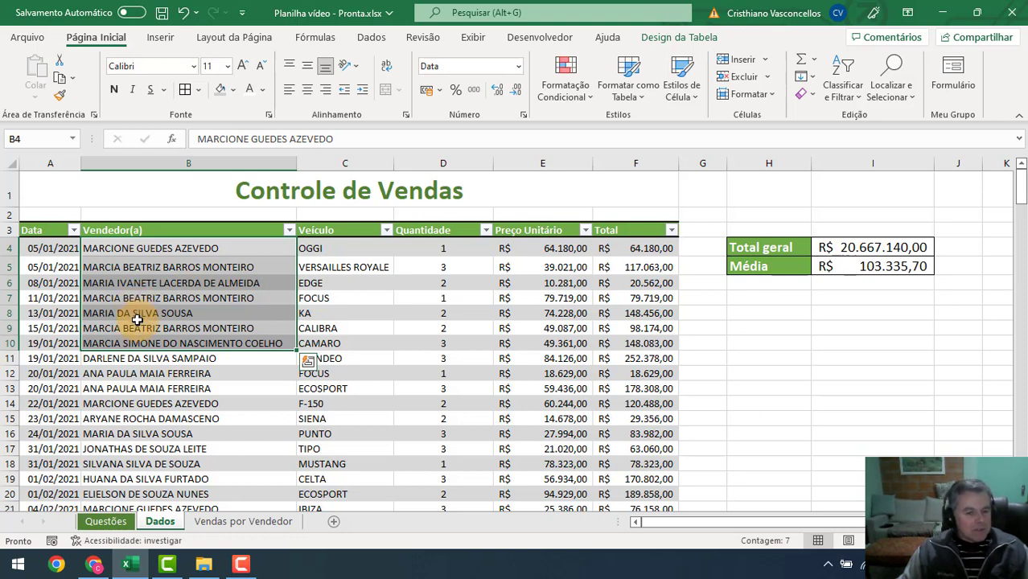
left_click(138, 296)
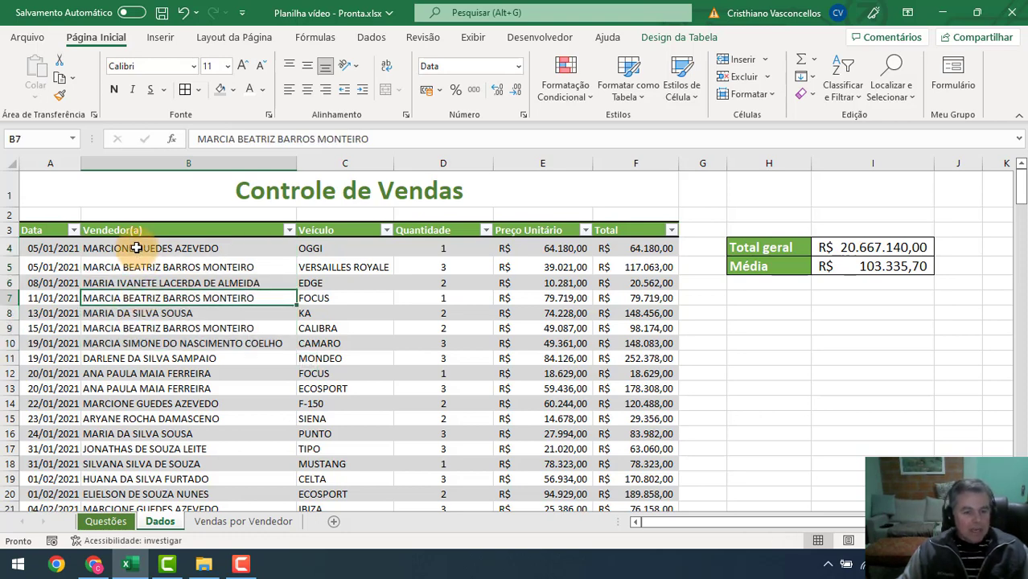
left_click(137, 248)
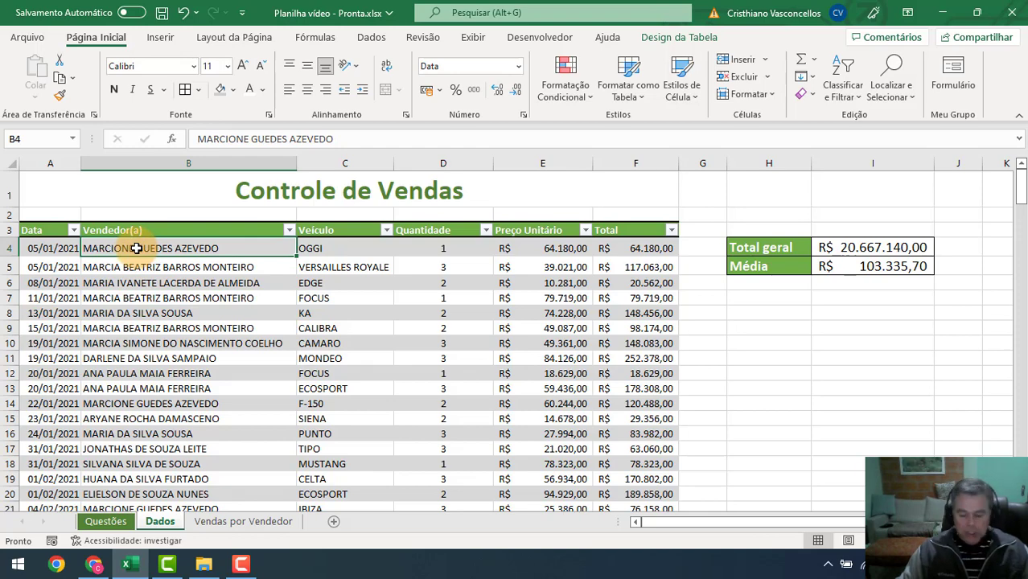
key("ctrl+shift+Down")
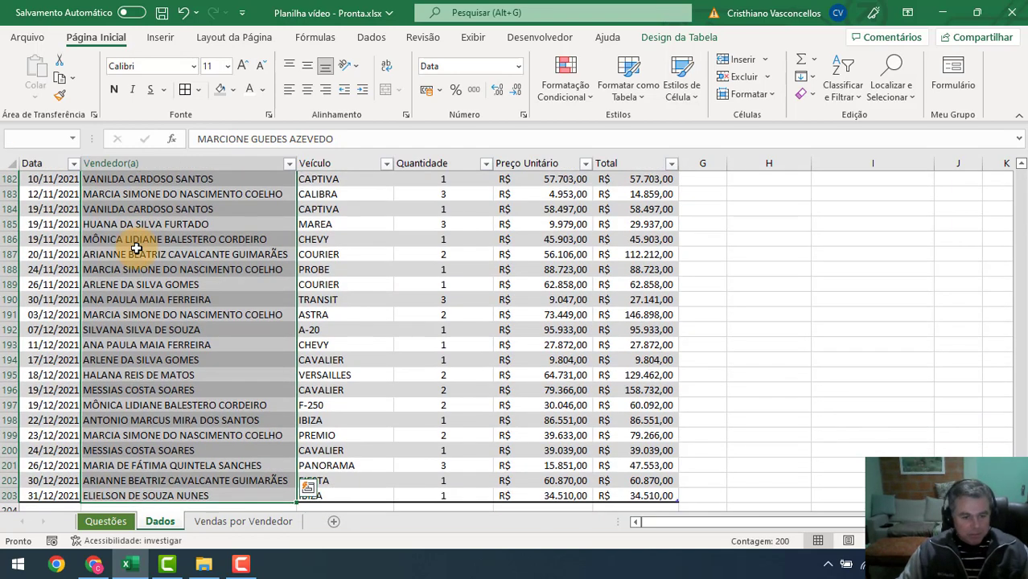
key("ctrl+c")
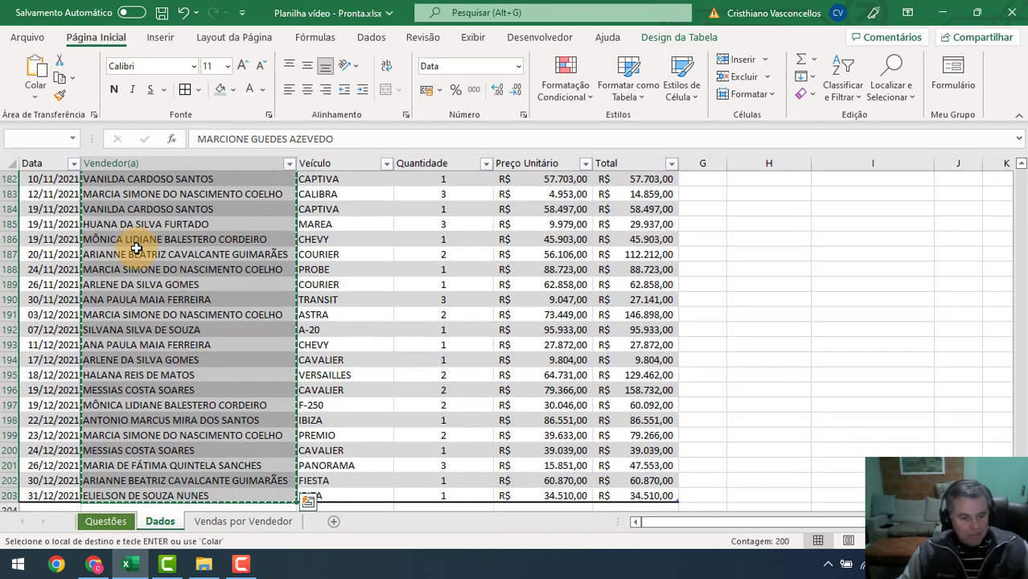
left_click(242, 521)
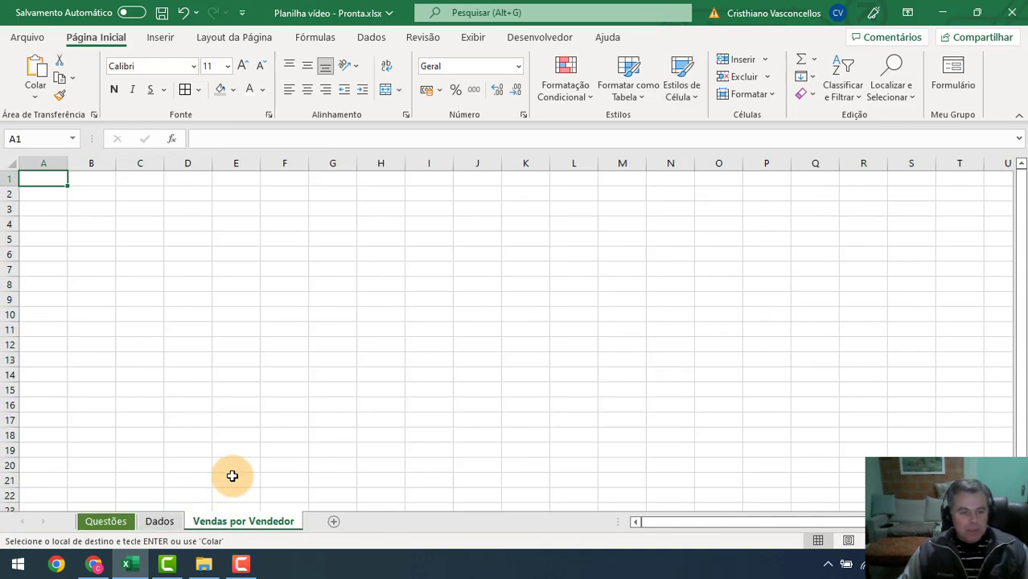
left_click(84, 208)
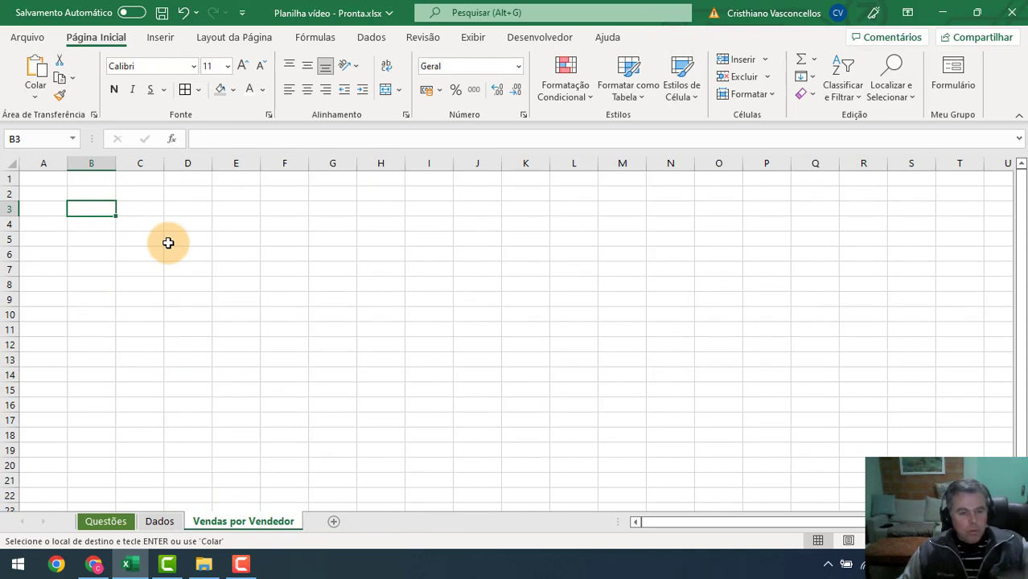
- Try a plain paste of the copied names with their source formatting from B3, and undo it
key("ctrl+v")
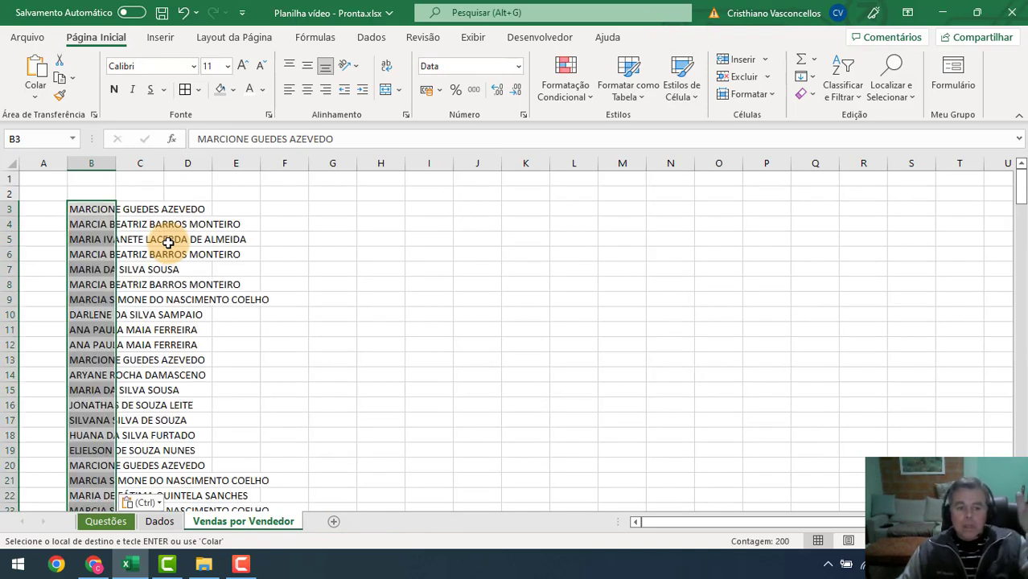
left_click(473, 286)
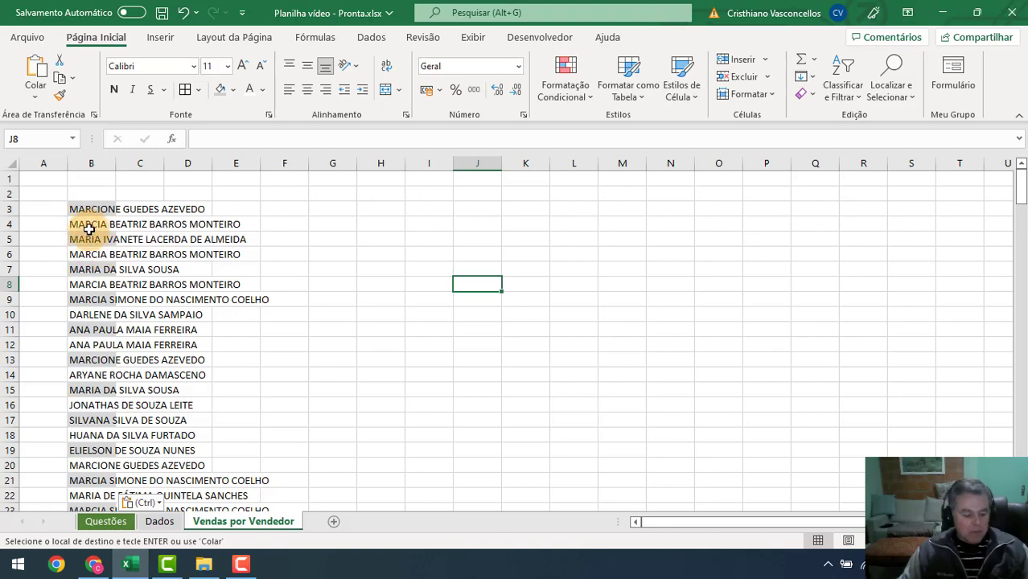
key("ctrl+z")
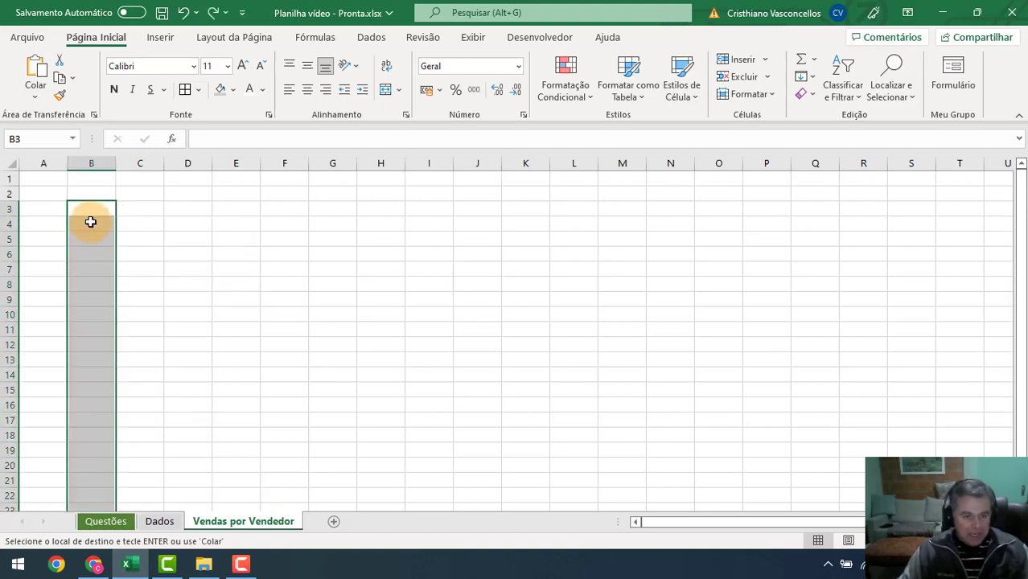
- Paste the copied salesperson names as values only from B3, and widen column B to fit the full names
right_click(91, 210)
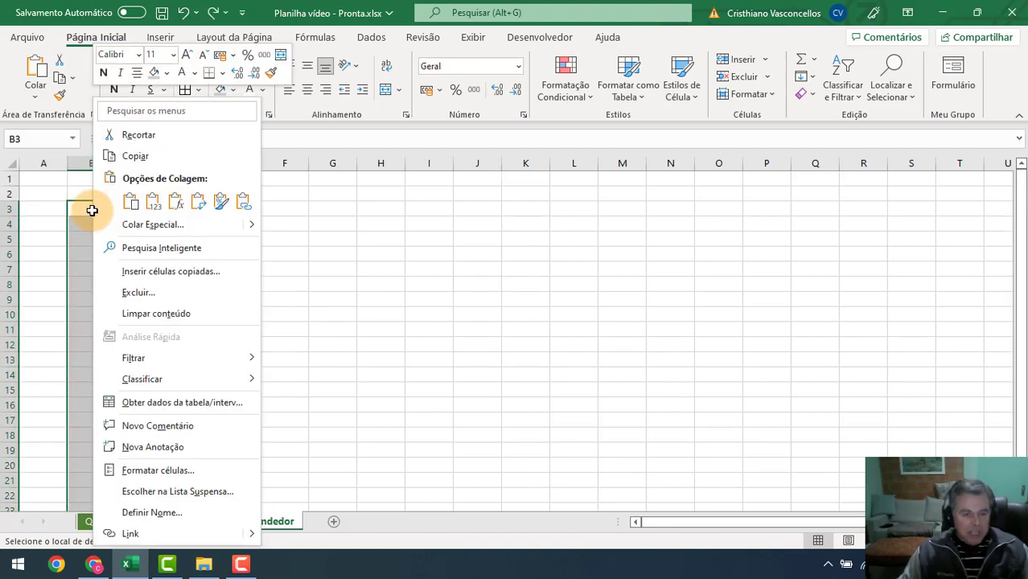
left_click(150, 224)
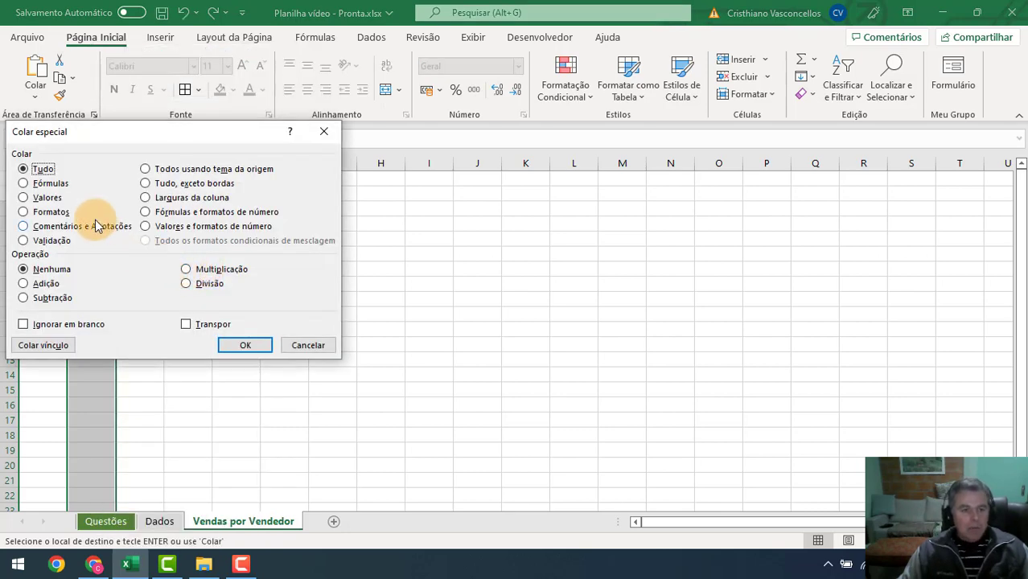
left_click(46, 197)
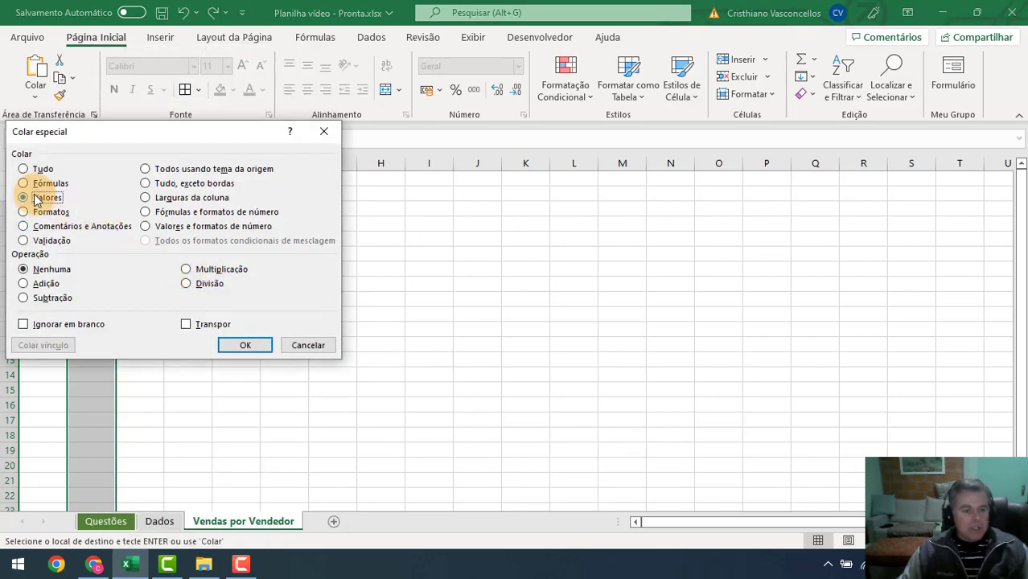
left_click(245, 345)
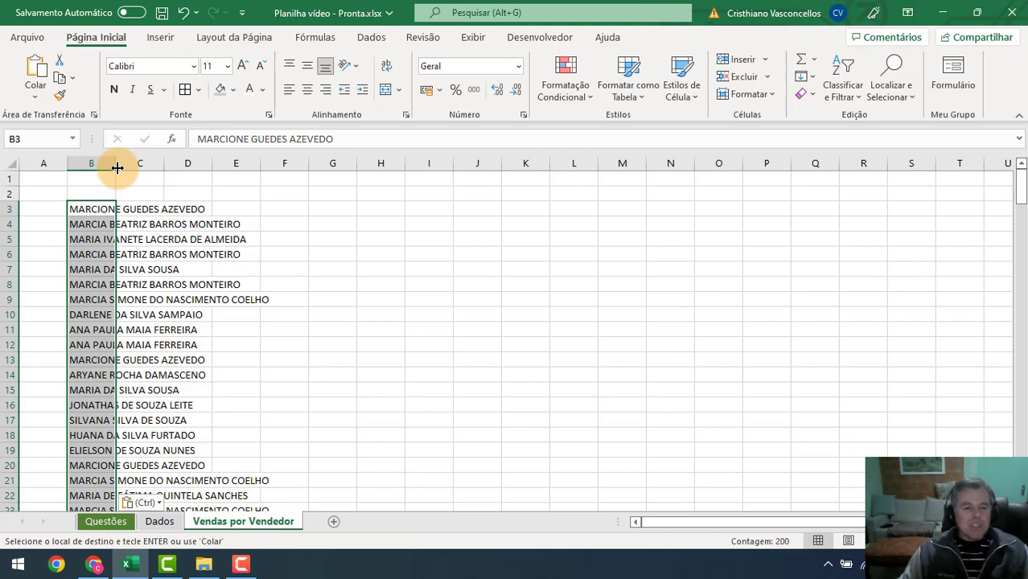
left_click_drag(117, 167, 321, 182)
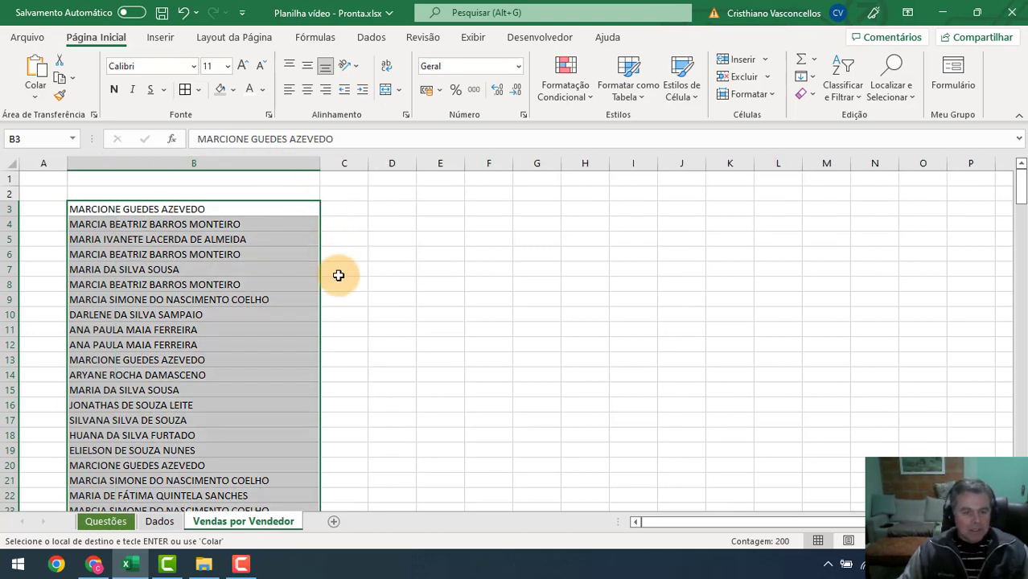
left_click(369, 285)
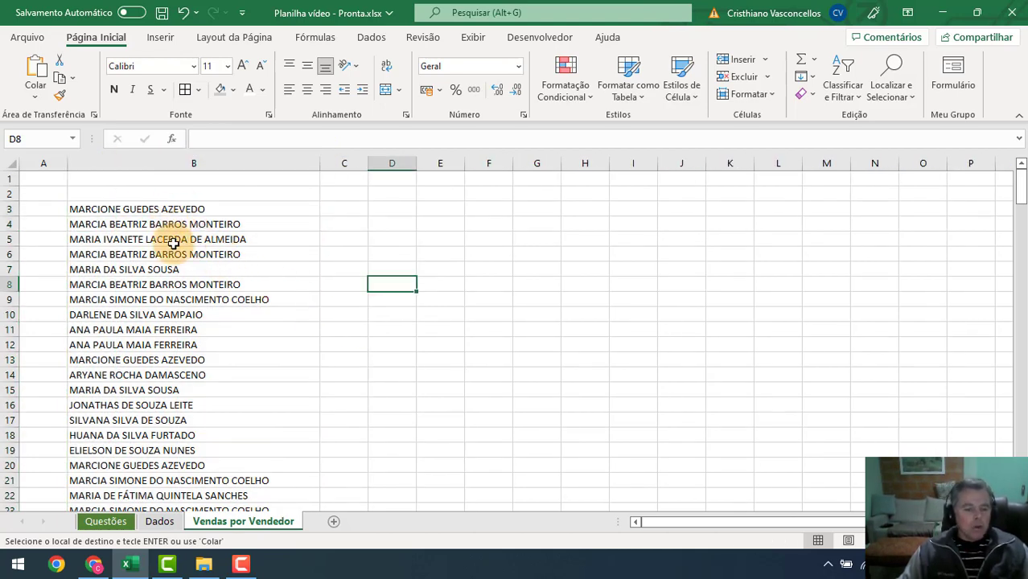
- Remove the duplicate salesperson names from the list in column B, treating the data as having no header
scroll(172, 239, "down", 6)
left_click(137, 315)
scroll(137, 314, "down", 20)
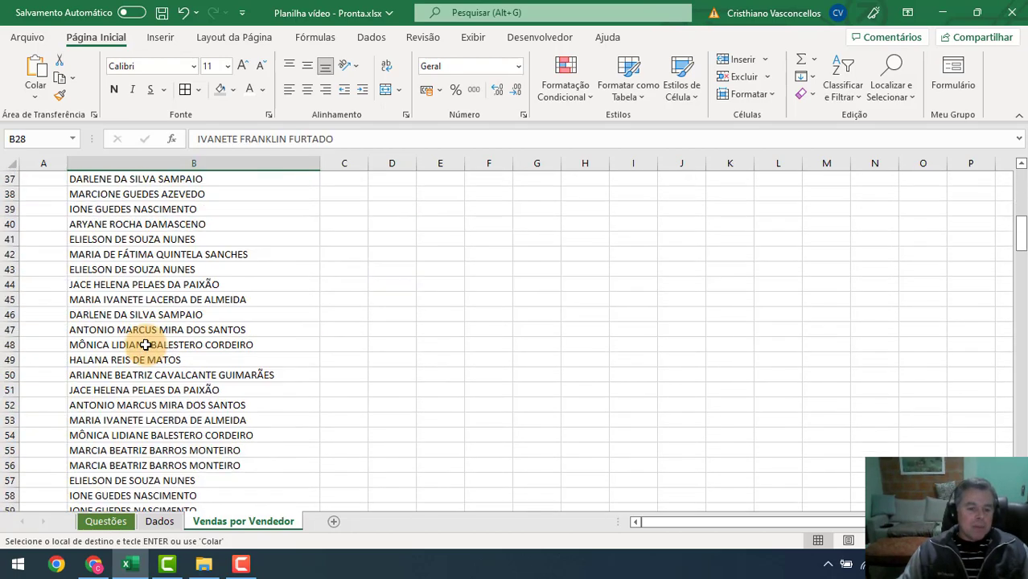
scroll(145, 344, "up", 20)
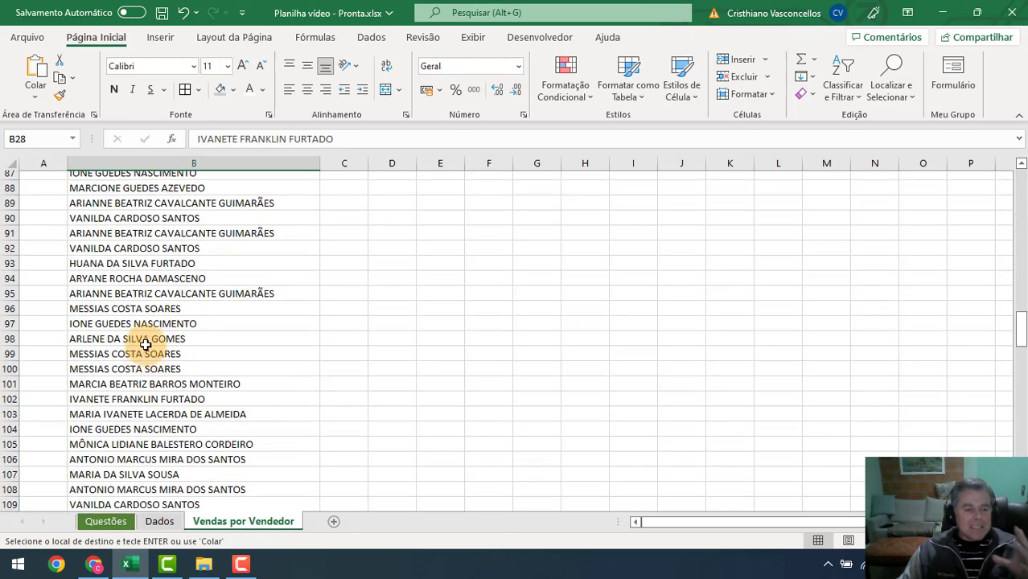
scroll(144, 344, "up", 3)
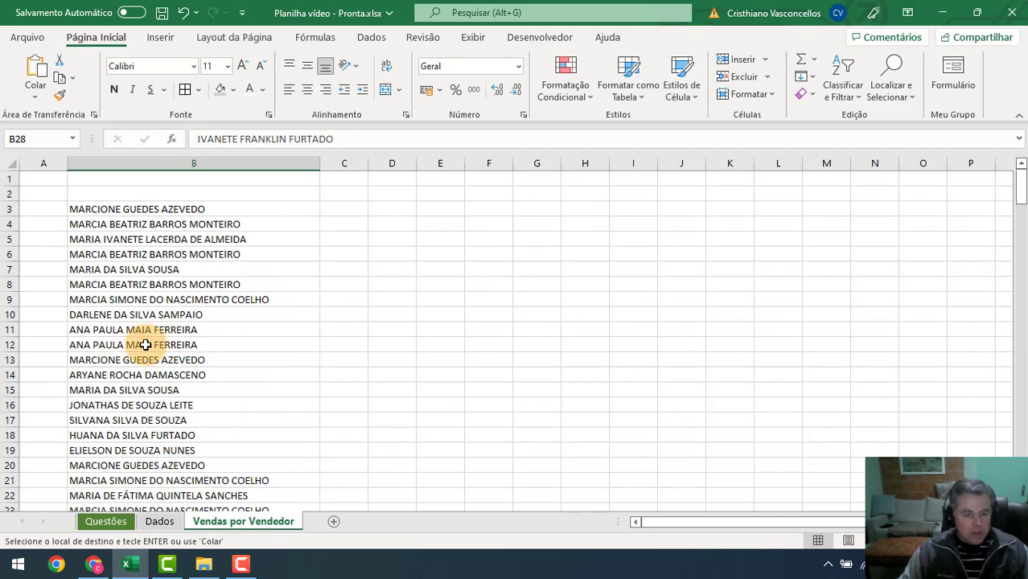
left_click(163, 211)
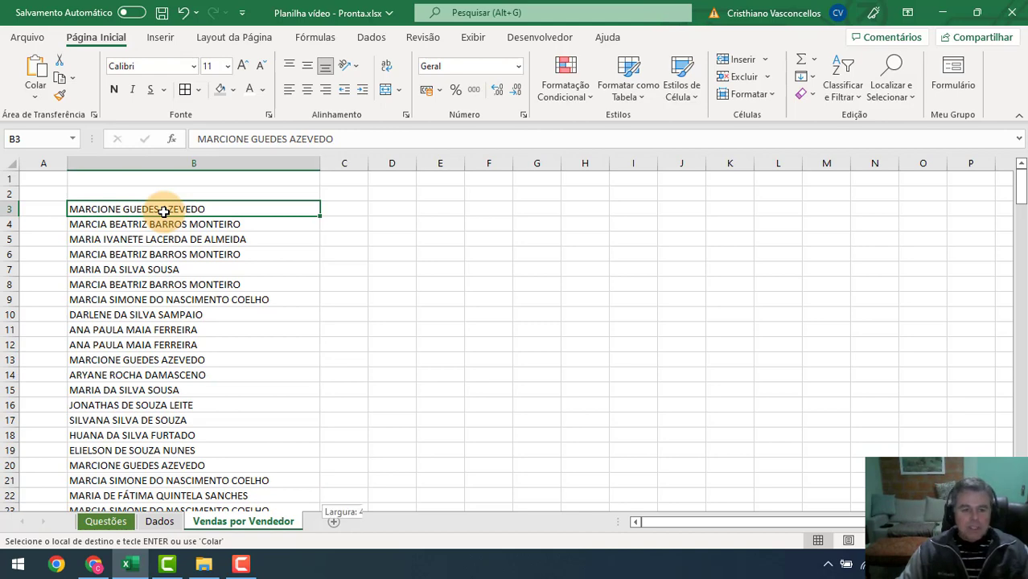
key("ctrl+shift+Down")
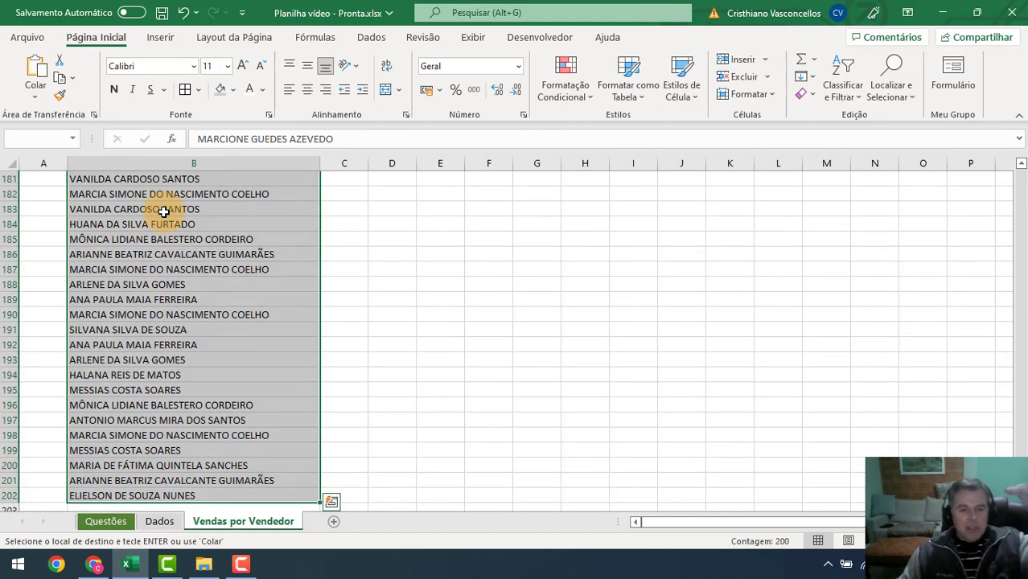
left_click(371, 38)
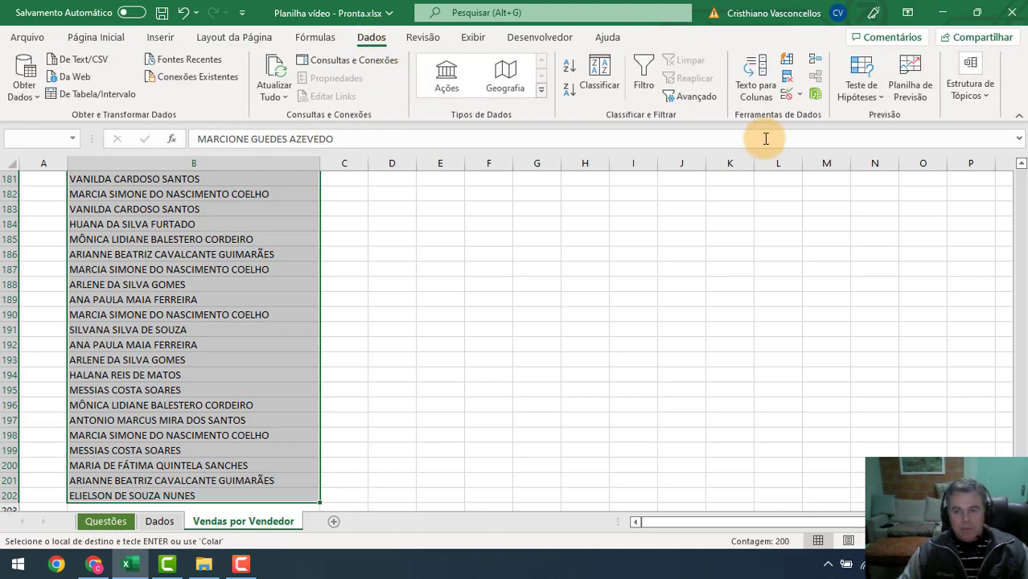
left_click(786, 81)
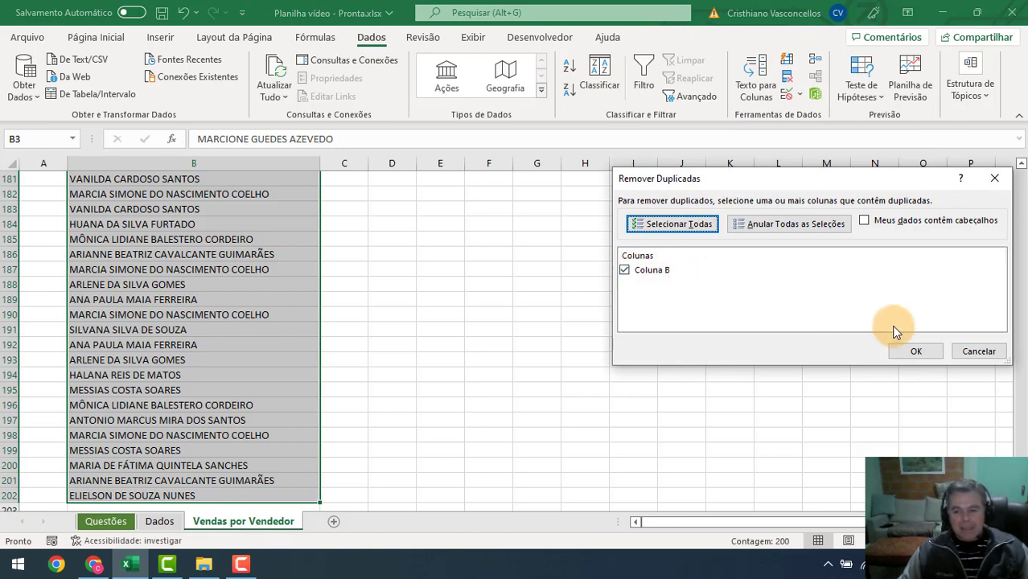
left_click(916, 350)
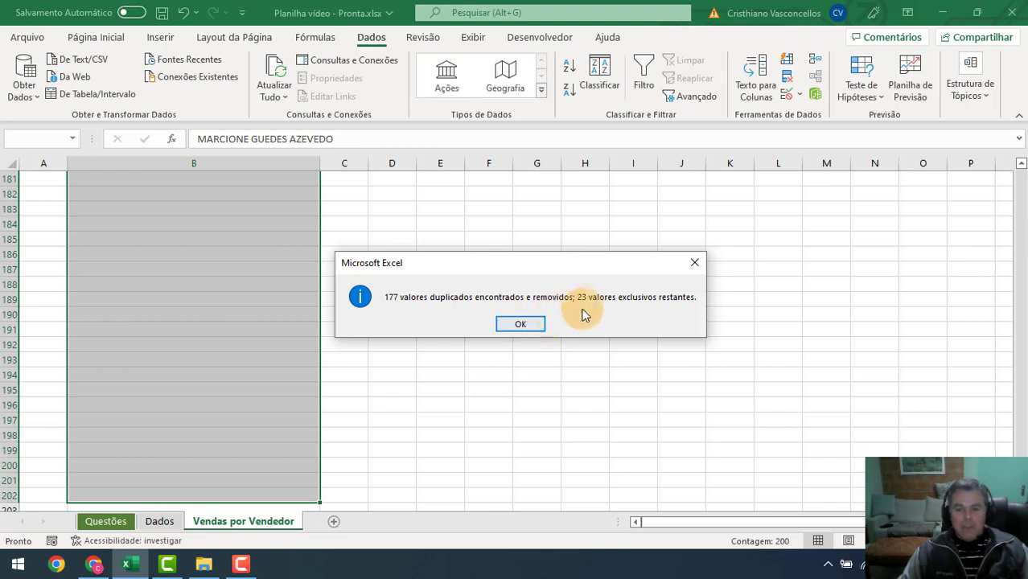
left_click(521, 324)
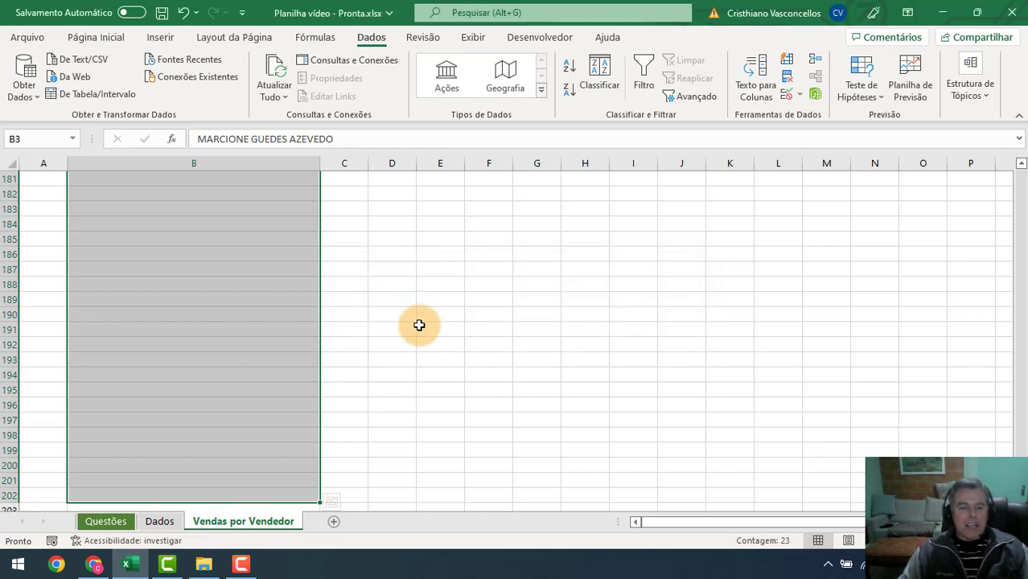
- Check the remaining salesperson names in column B from the end of the list back to its start
scroll(361, 325, "up", 10)
left_click(283, 320)
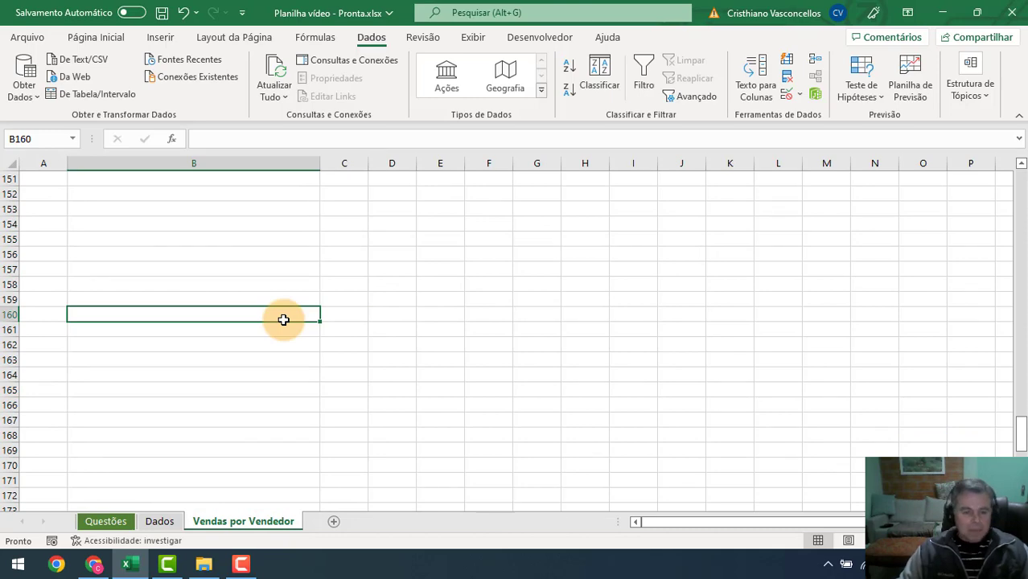
key("ctrl+Up")
key("Up")
key("Up")
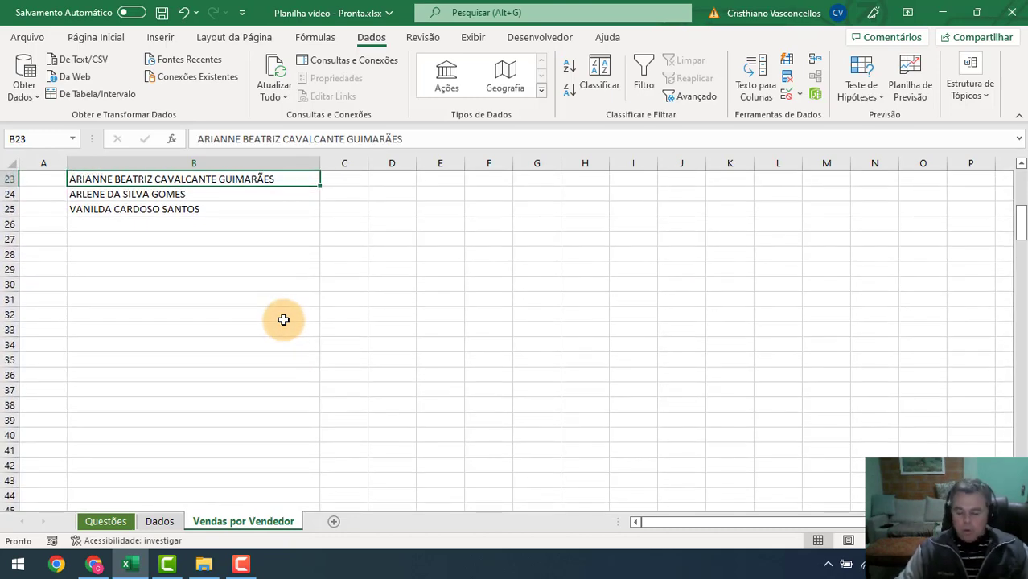
key("ctrl+Home")
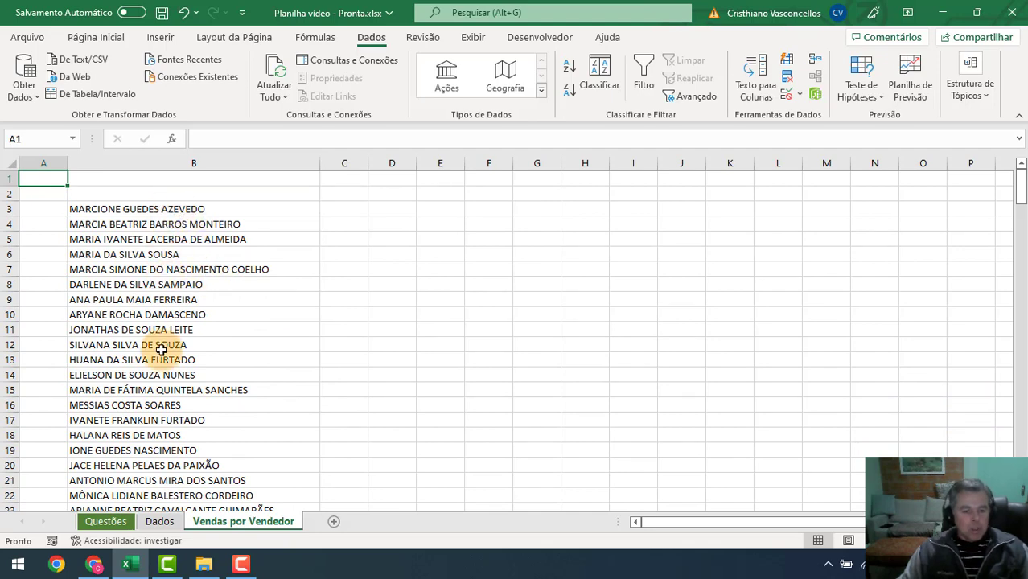
- Sort the salesperson names in B3:B25 alphabetically from A to Z
scroll(153, 346, "down", 3)
scroll(157, 326, "up", 3)
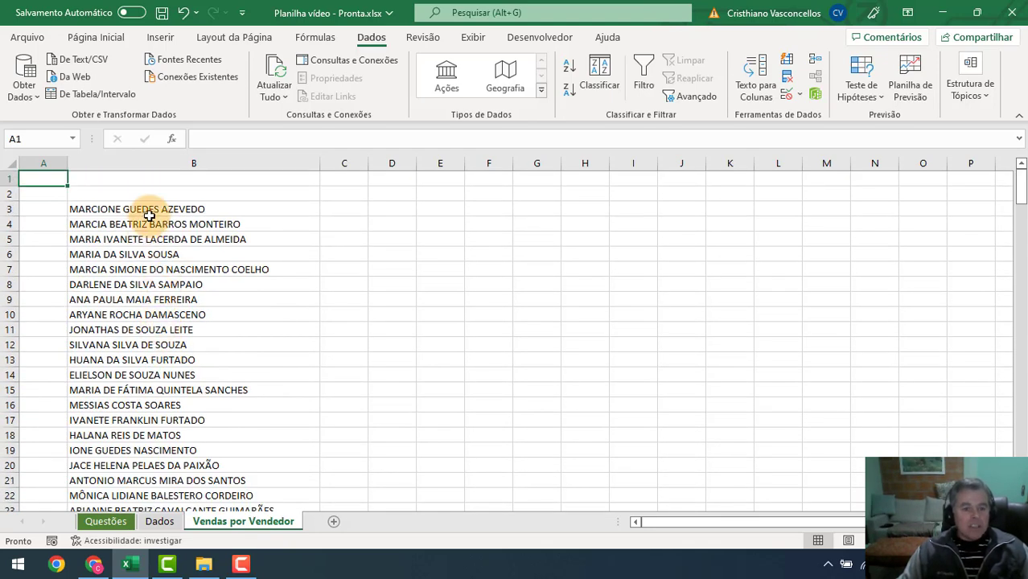
left_click_drag(137, 209, 193, 480)
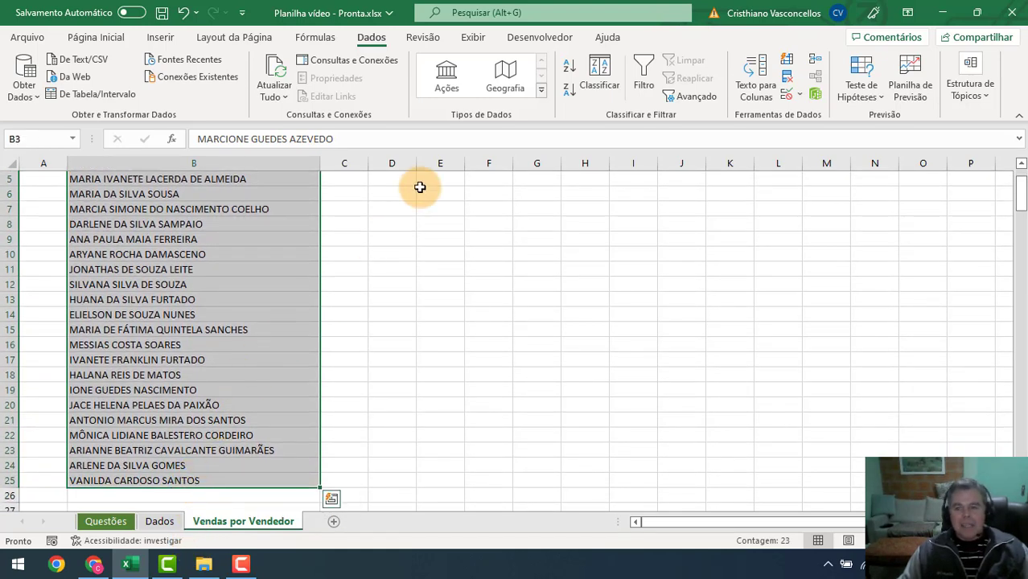
left_click(94, 36)
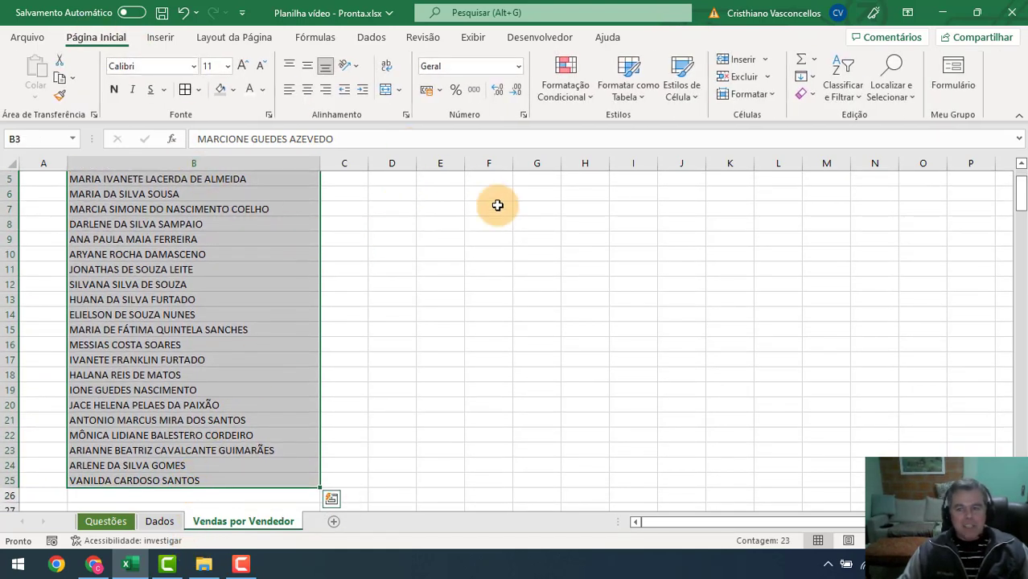
left_click(841, 76)
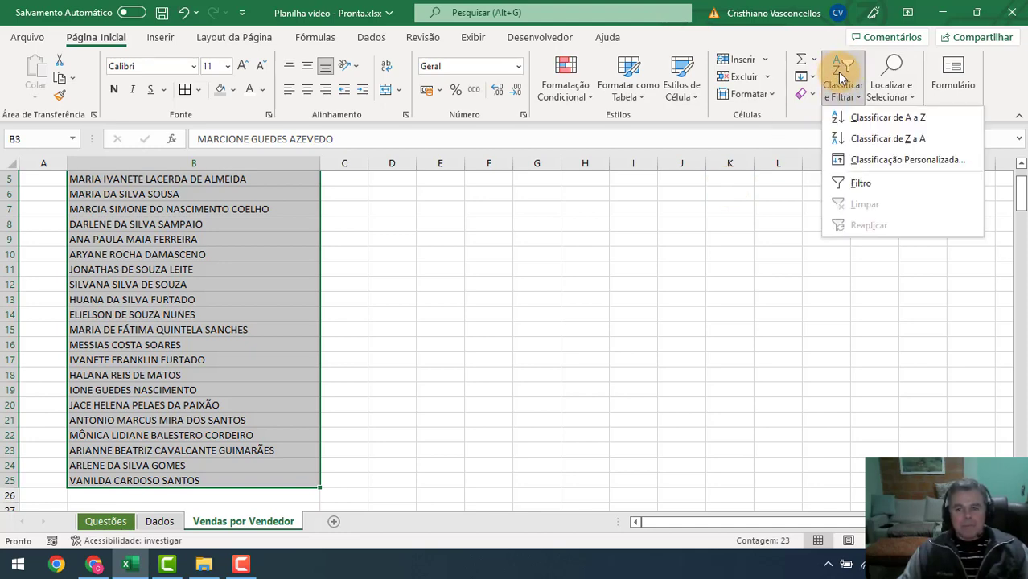
left_click(853, 118)
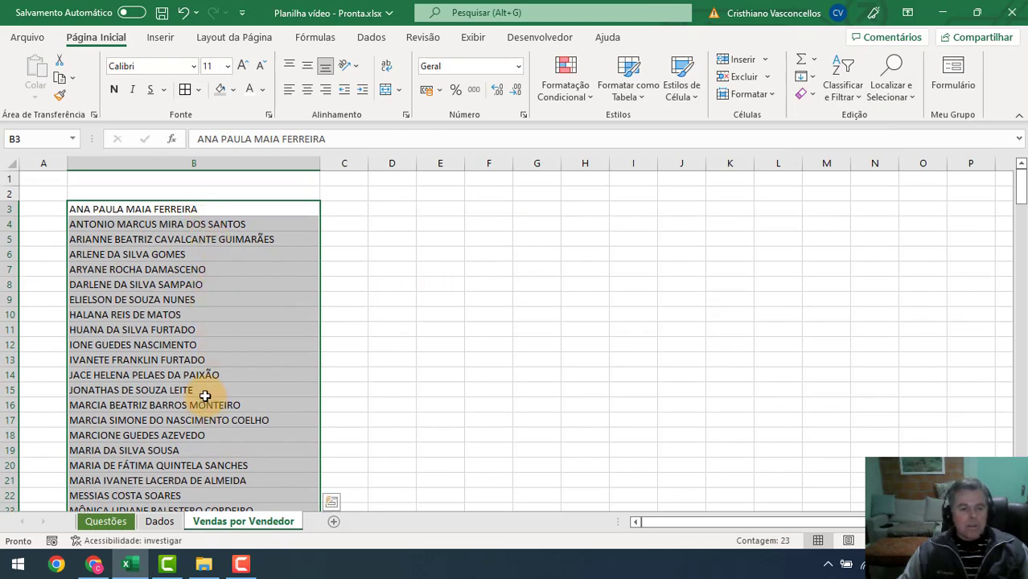
scroll(205, 395, "down", 5)
scroll(205, 396, "up", 5)
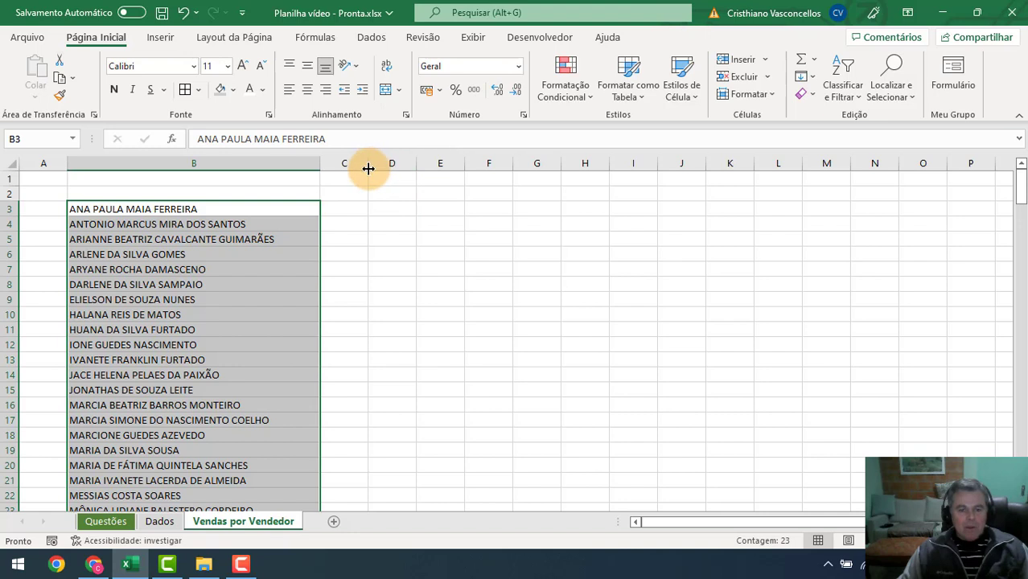
- Widen column C to a little more than double its width, and select cell B2 above the salesperson names
left_click_drag(367, 165, 433, 170)
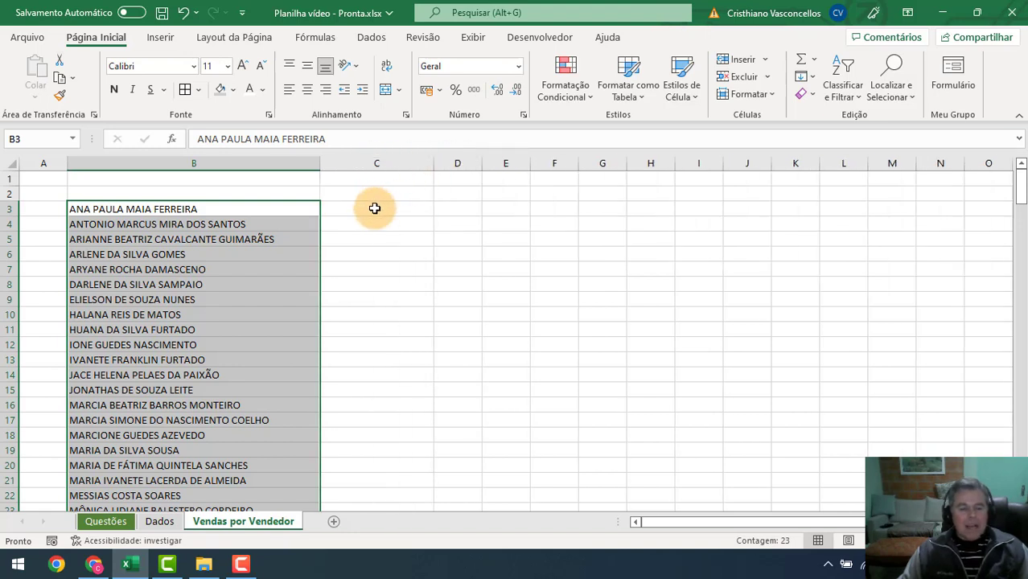
left_click(211, 193)
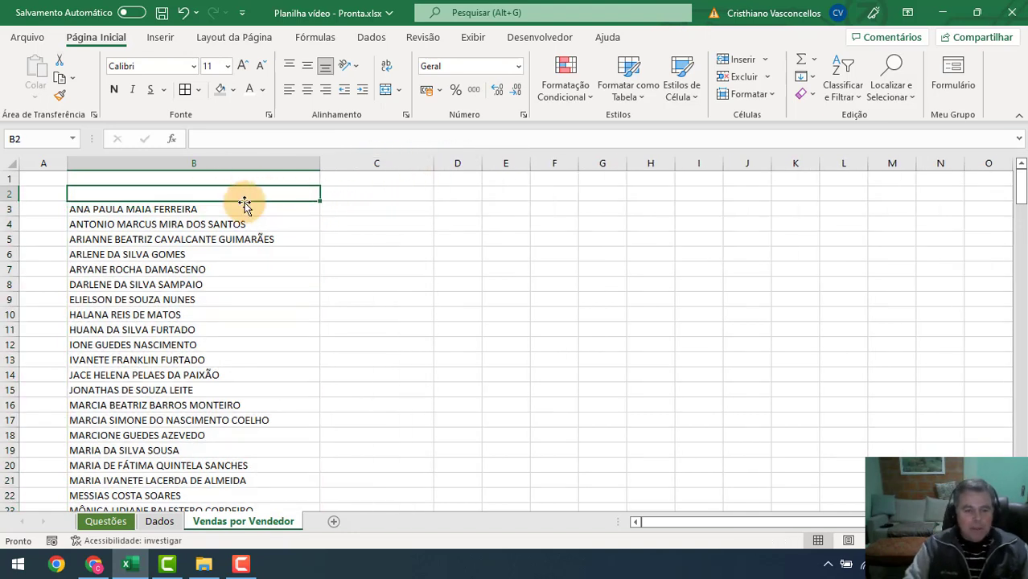
- Enter the headers Vendedor(a), Quantidade and Total in cells B2, C2 and D2 above the seller list
type("Vendedor(a")
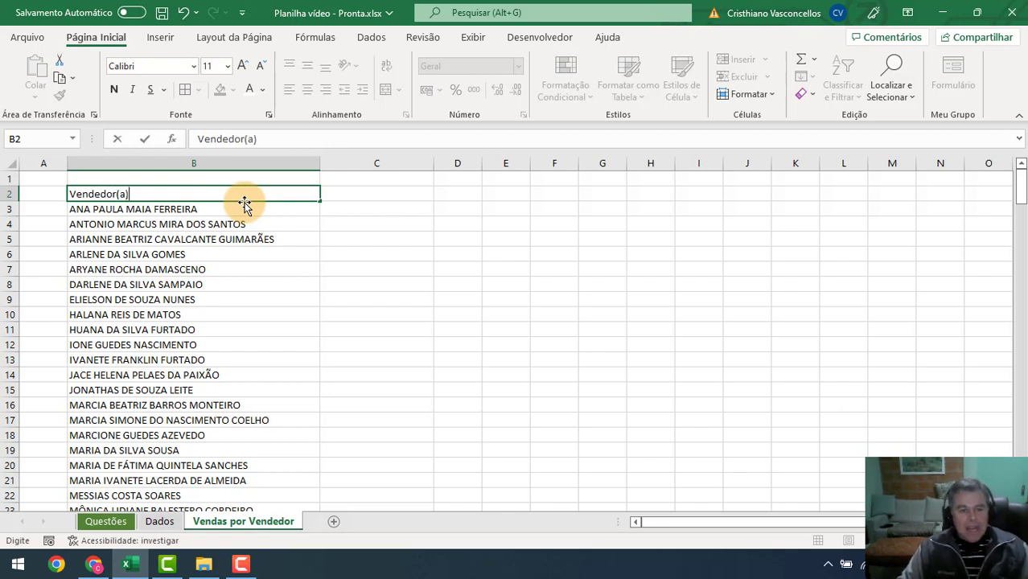
key("Tab")
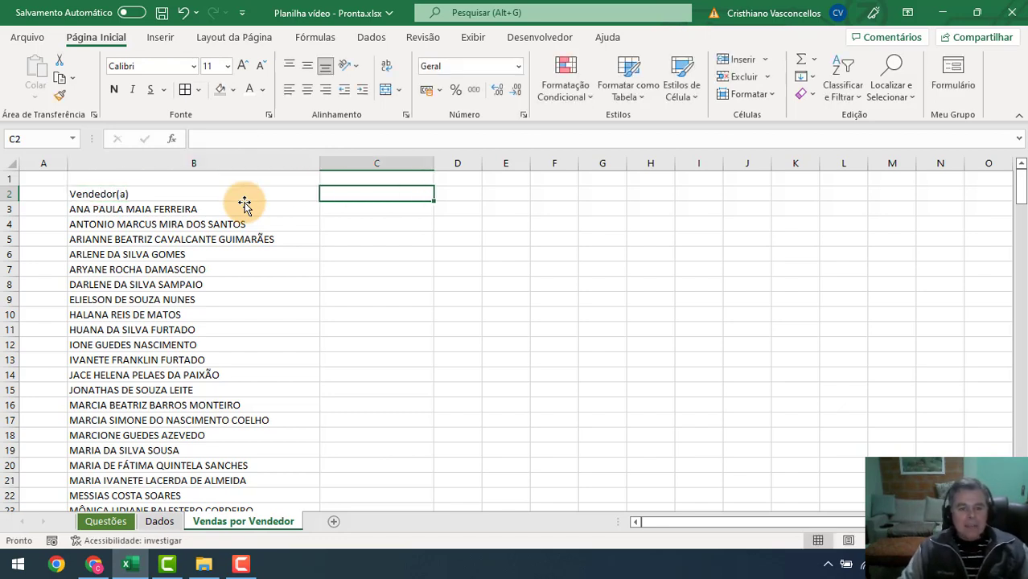
type("Qy")
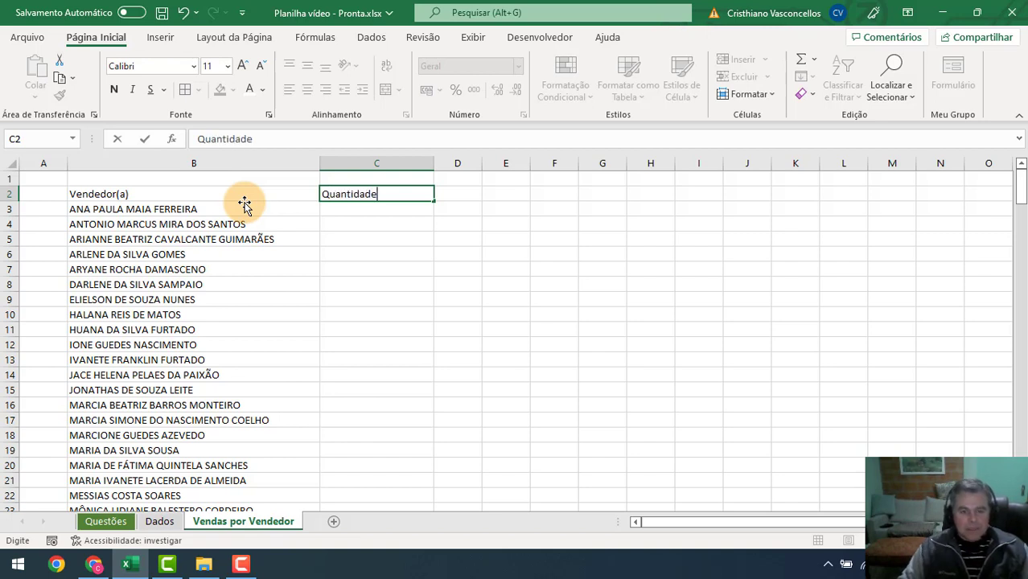
key("Tab")
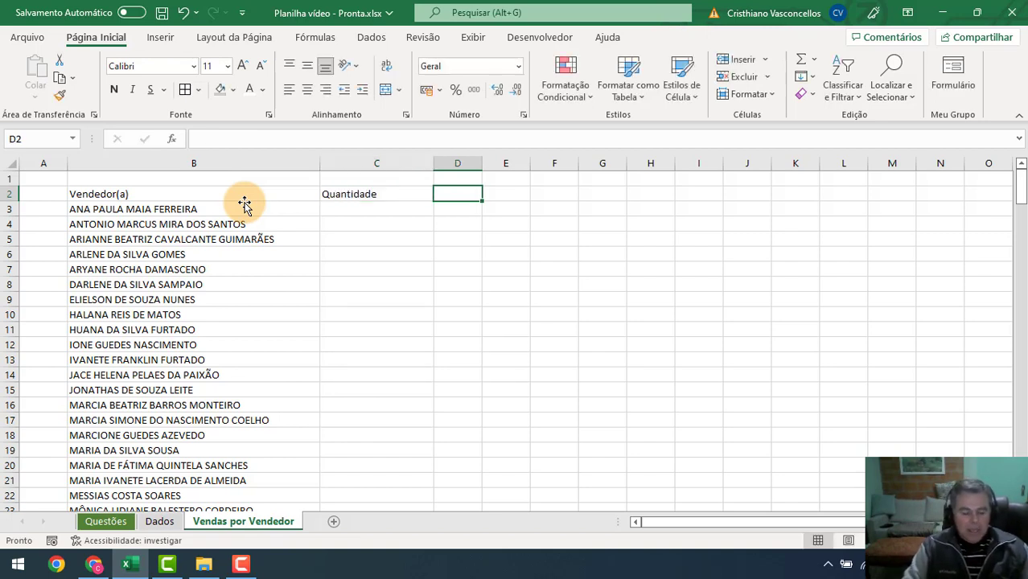
type("Total")
key("Return")
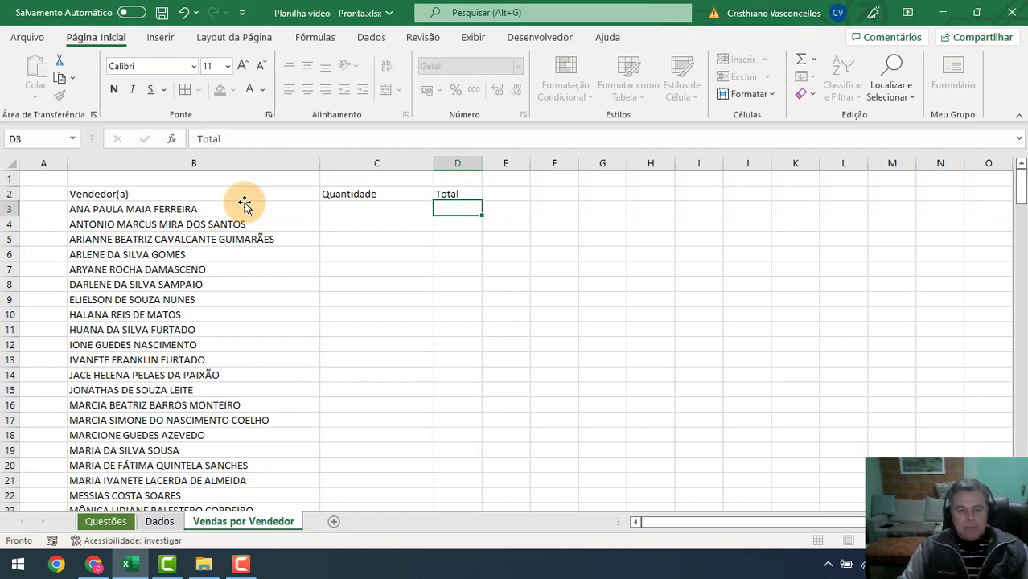
- Widen column D slightly and make the header row 2 bold and centered
left_click_drag(487, 162, 505, 162)
left_click(8, 194)
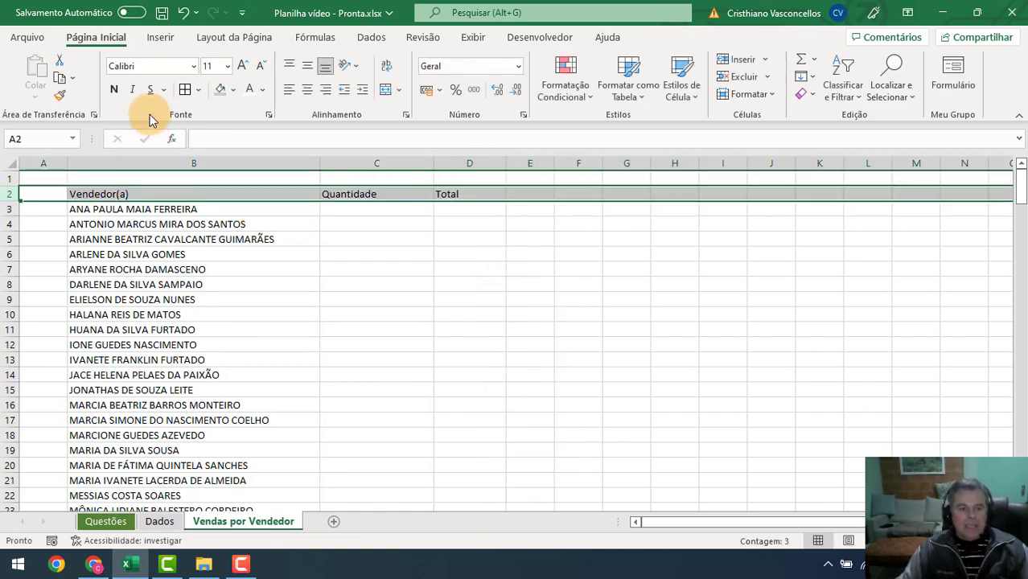
left_click(113, 90)
left_click(310, 91)
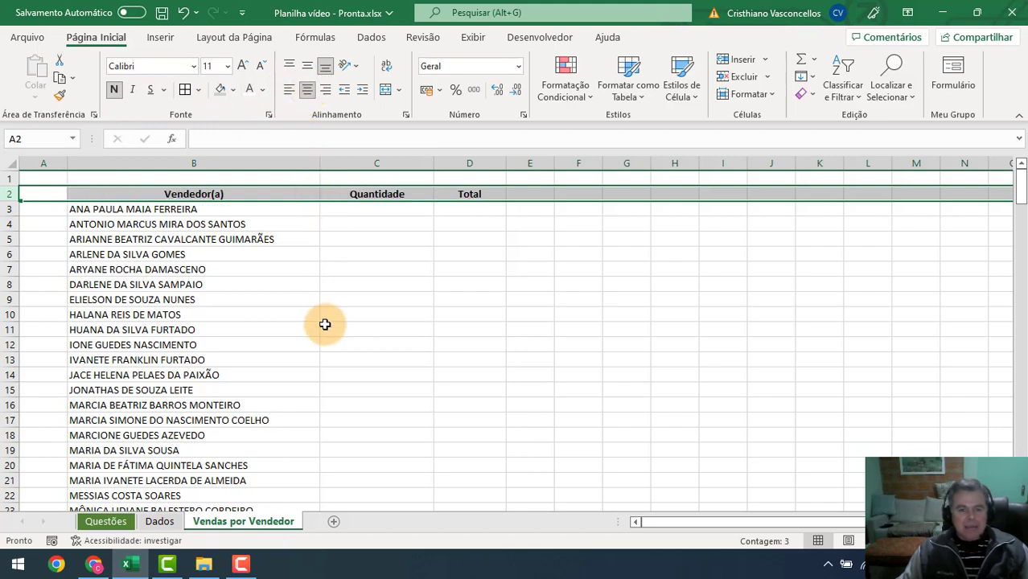
left_click(405, 250)
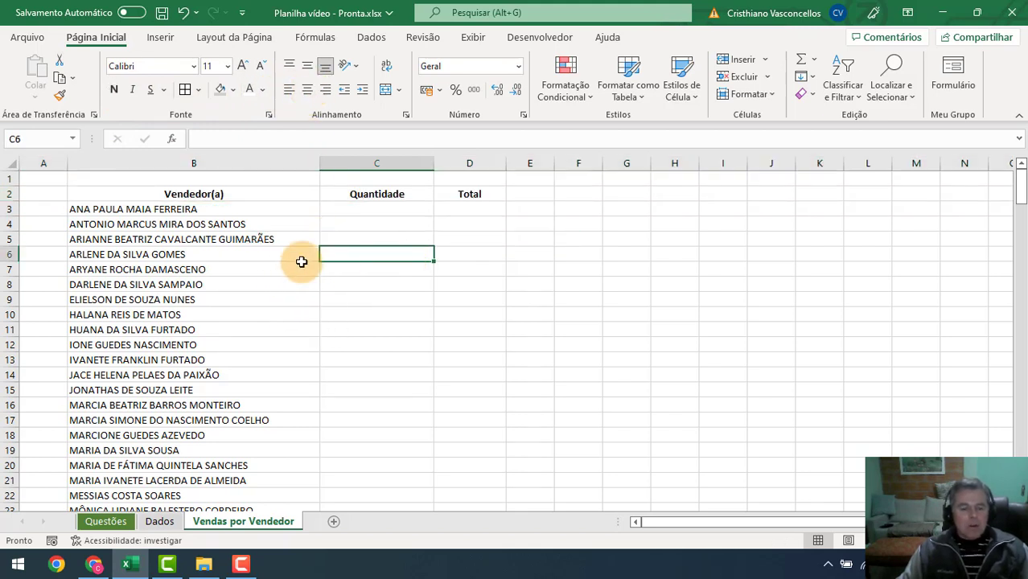
- Examine the entries in the Vendedor(a) column of the sales table on the Dados sheet
left_click(381, 212)
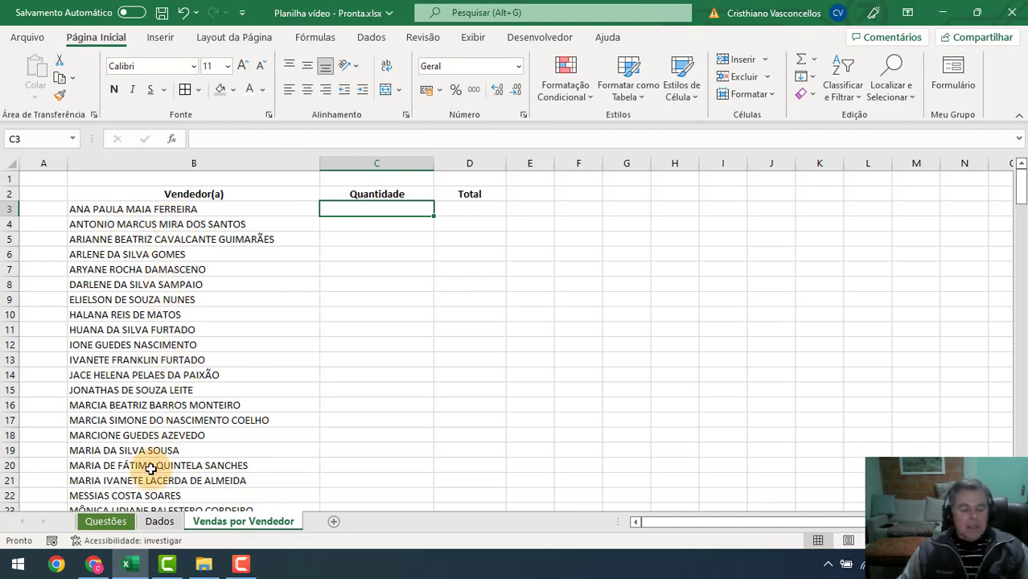
left_click(161, 521)
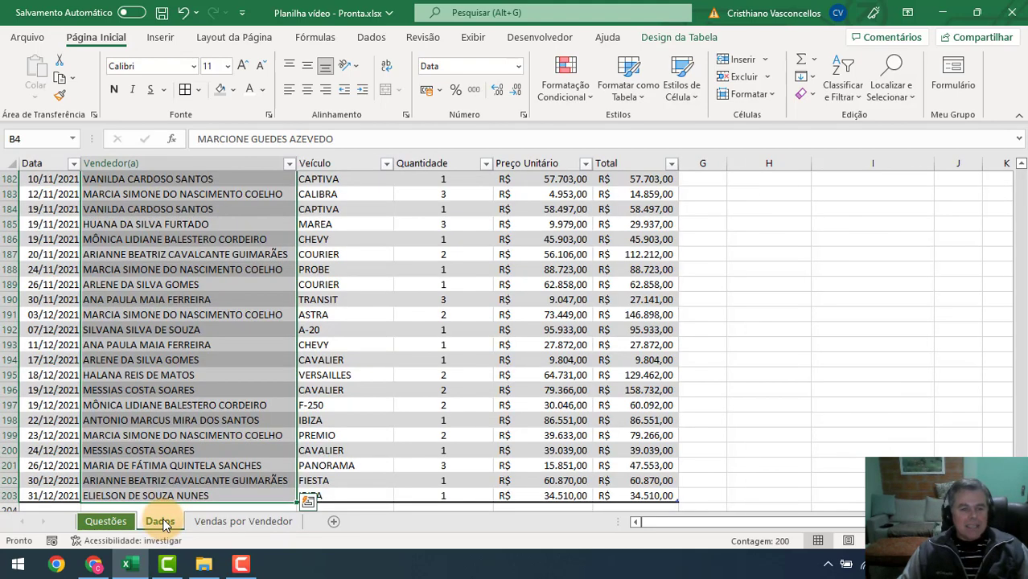
scroll(197, 379, "up", 5)
left_click(197, 377)
key("ctrl+Up")
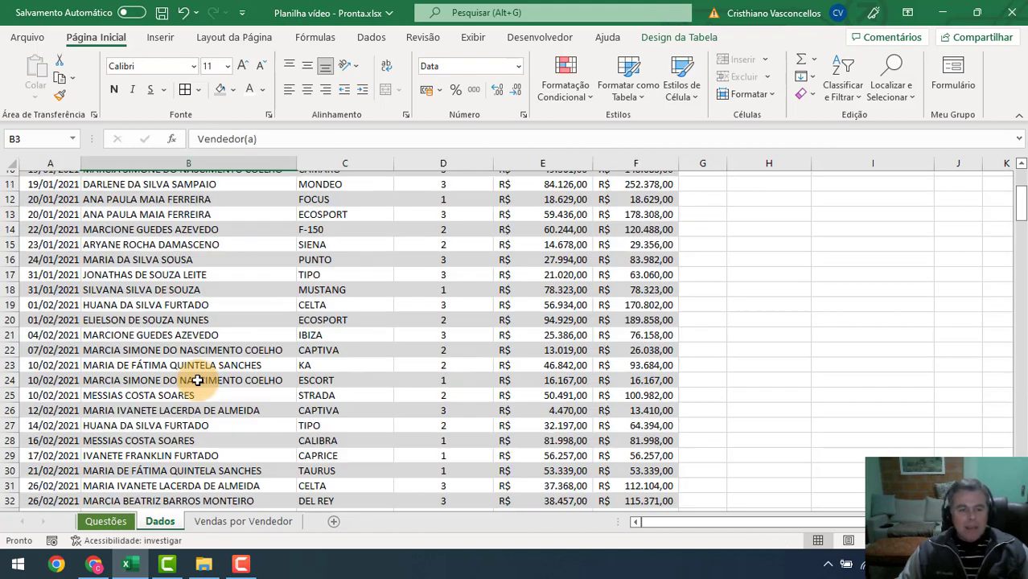
key("Down")
key("Down")
key("Down")
key("Down")
key("Down")
key("Down")
key("Down")
key("Down")
key("Down")
key("Down")
key("Down")
key("Down")
key("Down")
key("Down")
key("Down")
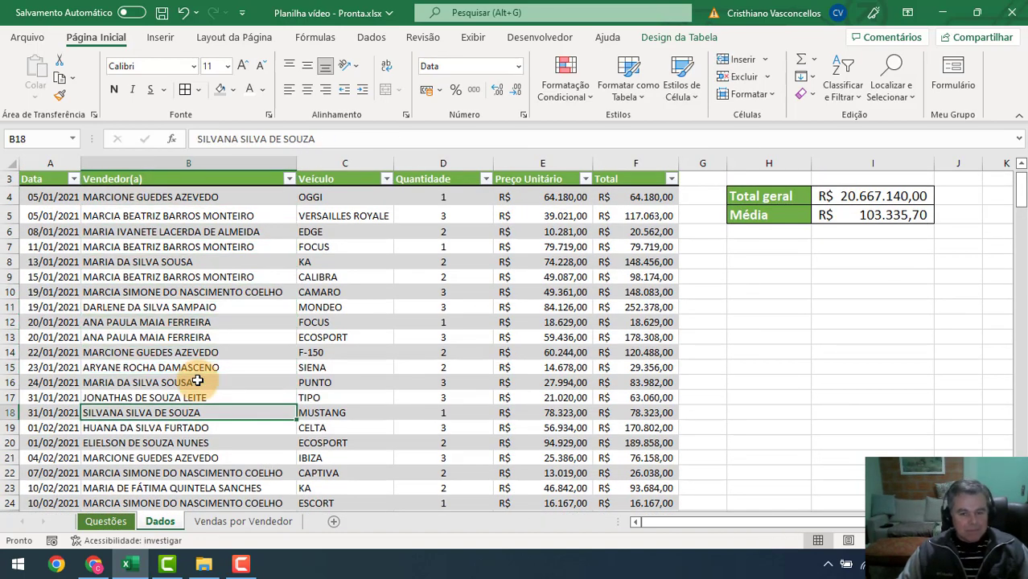
key("Up")
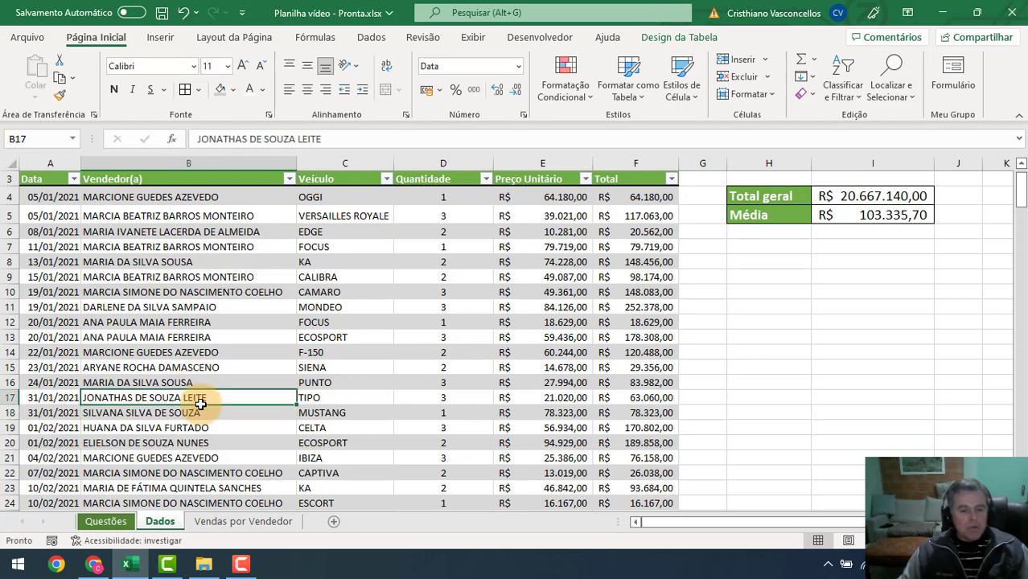
- Begin a CONT.SE formula in C3 of Vendas por Vendedor, using Tabela1[Vendedor(a)] from the Dados sheet as the range
left_click(212, 523)
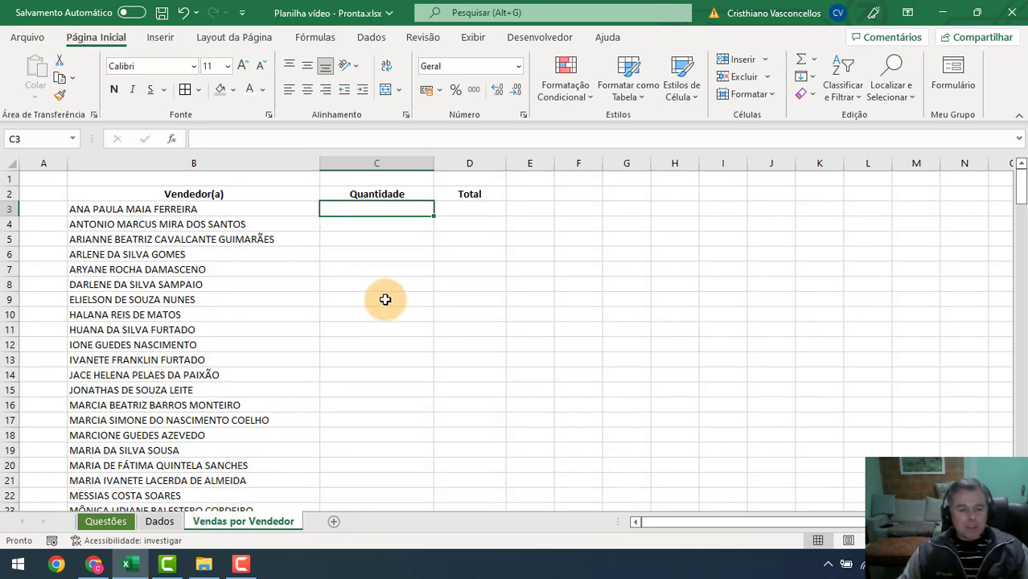
scroll(385, 299, "down", 1)
scroll(385, 299, "up", 3, "ctrl")
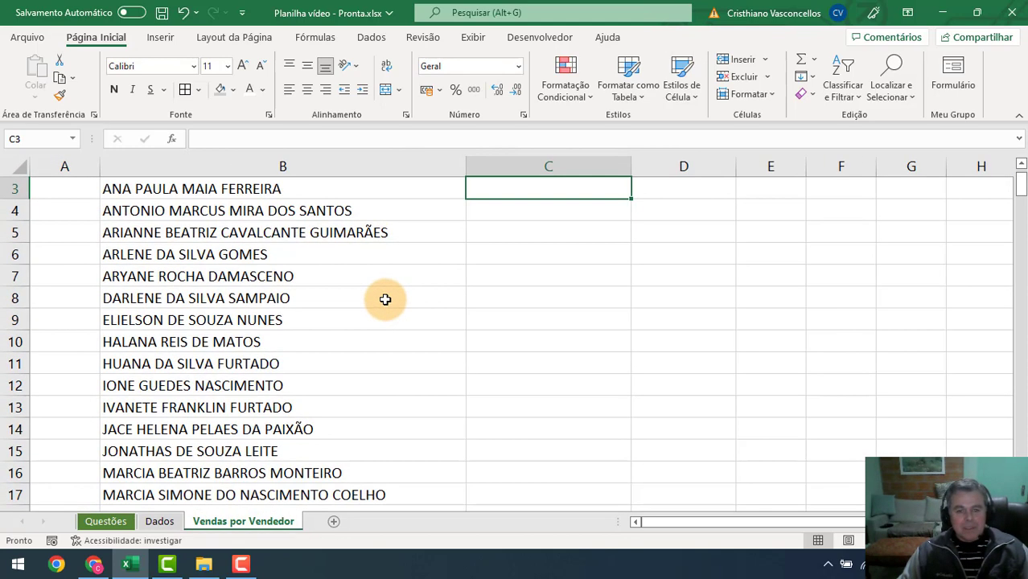
scroll(404, 304, "up", 1)
type("=")
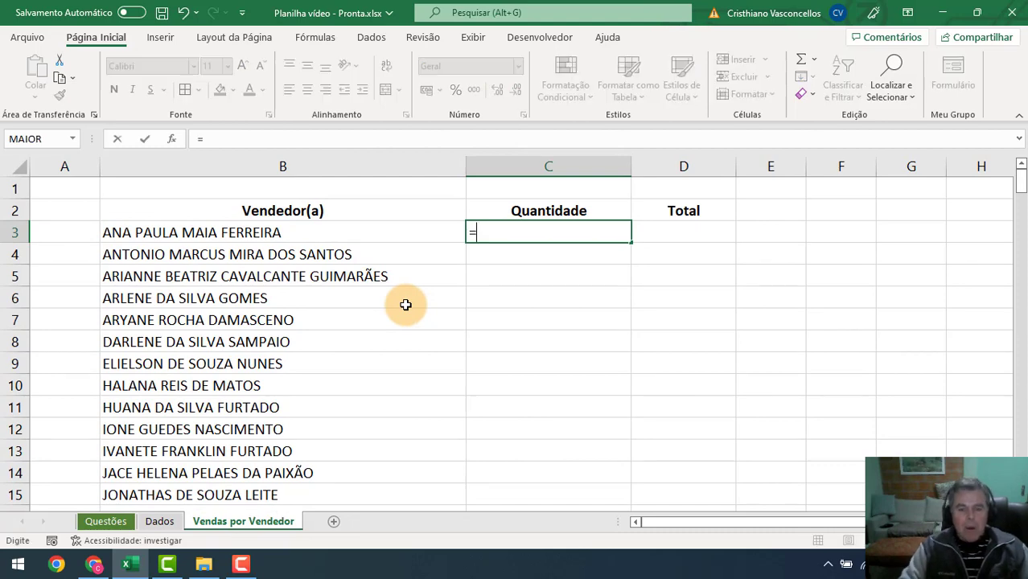
type("cont.se")
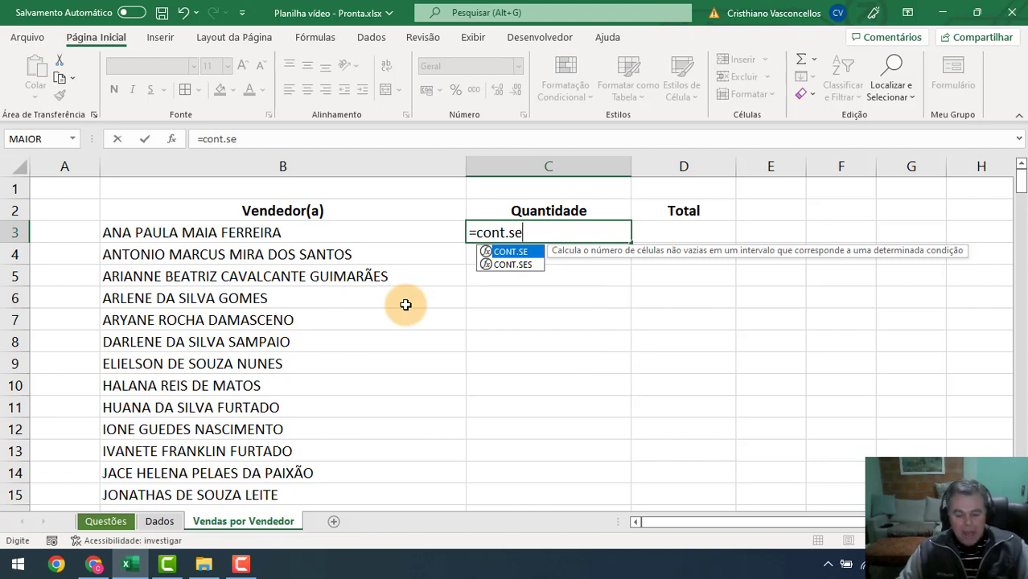
type("(")
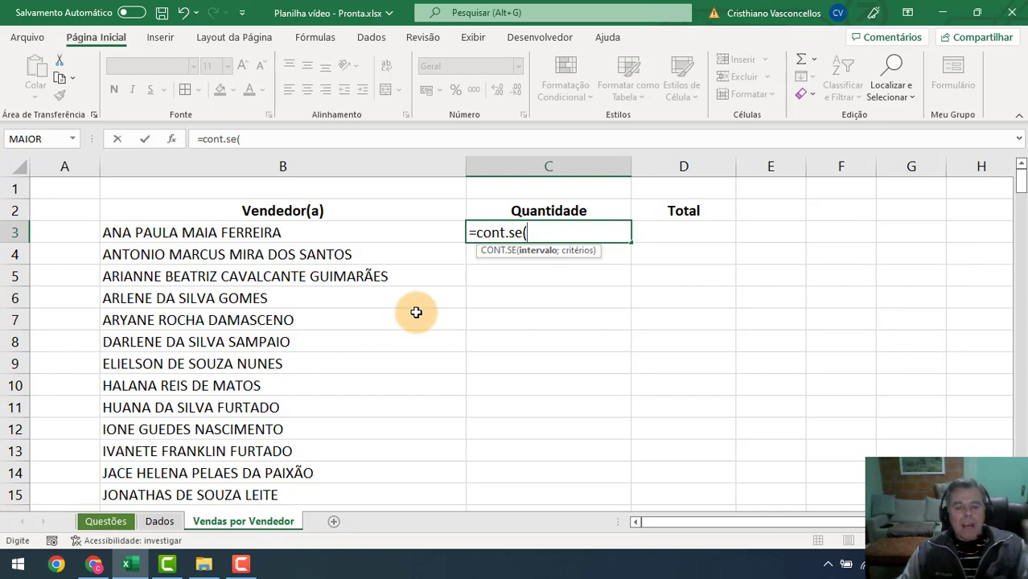
left_click(159, 522)
scroll(190, 272, "up", 1)
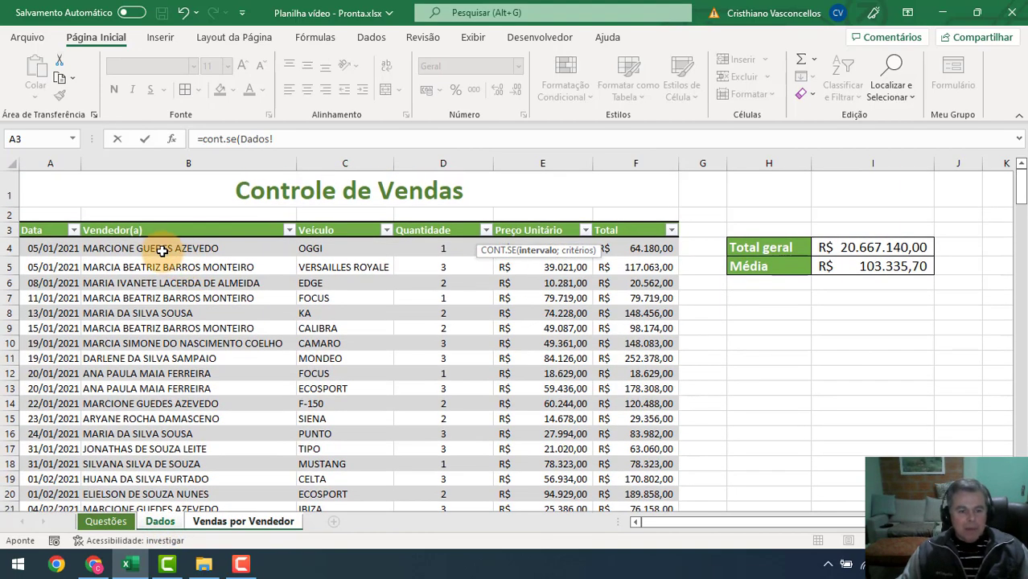
left_click(163, 251)
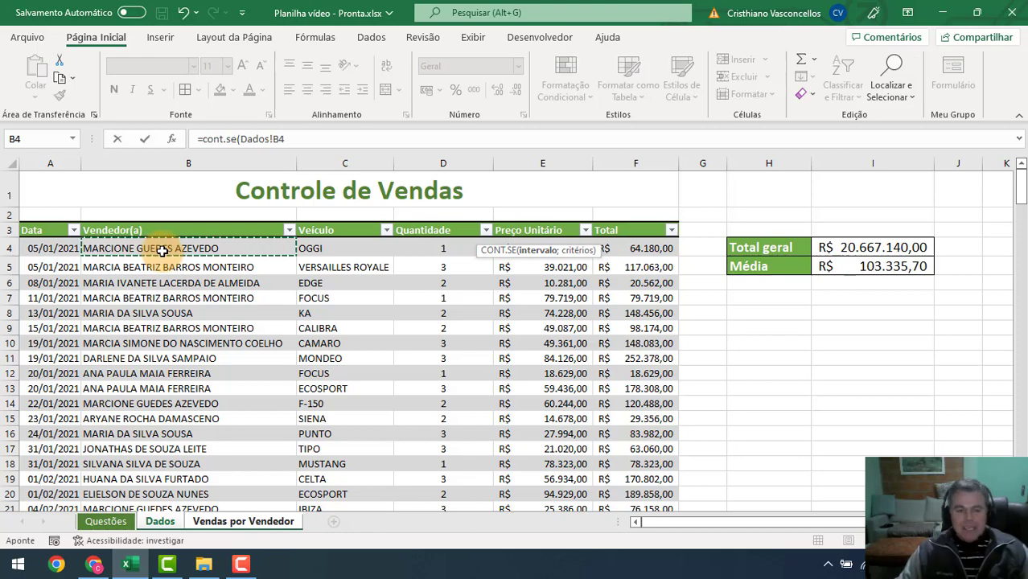
key("ctrl+shift+Down")
key("ctrl+shift+Up")
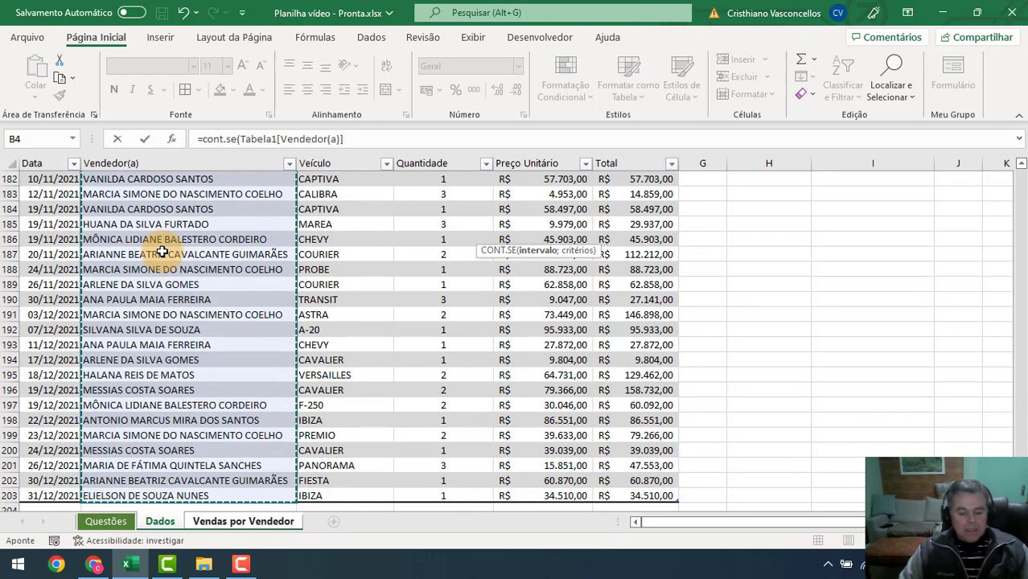
type(";")
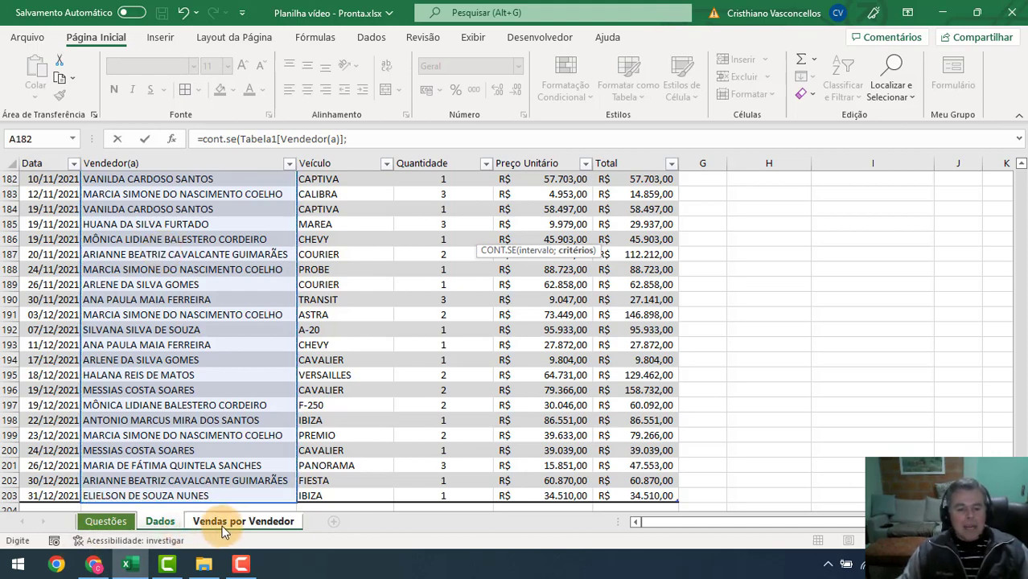
- Complete the CONT.SE formula with cell B3 of Vendas por Vendedor as the criterion
left_click(243, 521)
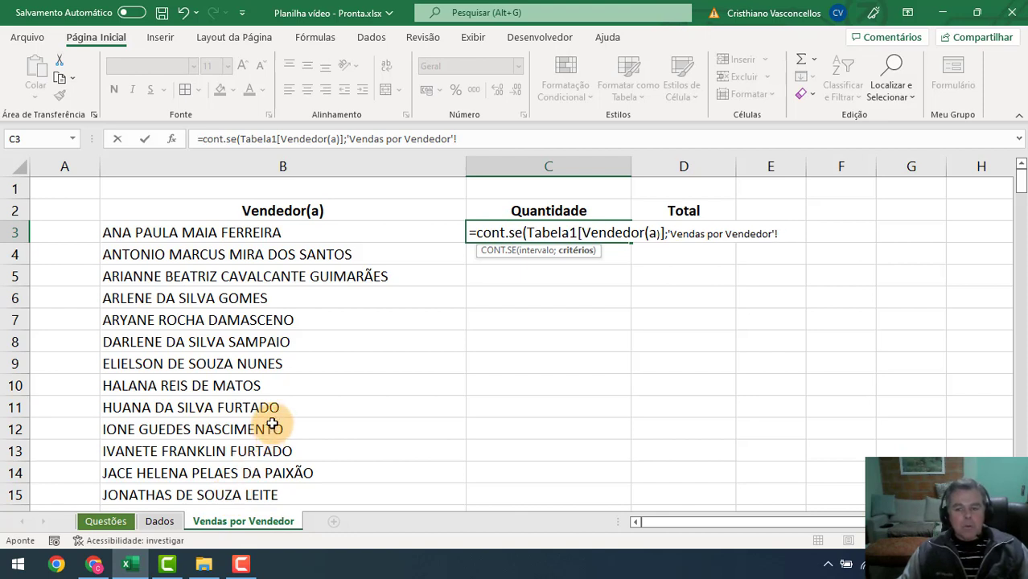
left_click(273, 231)
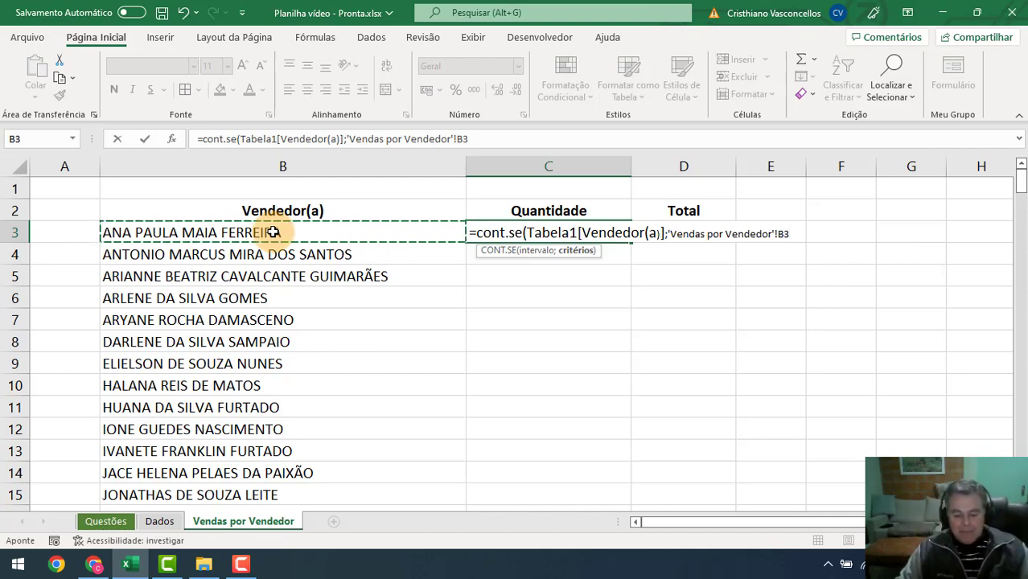
type(")")
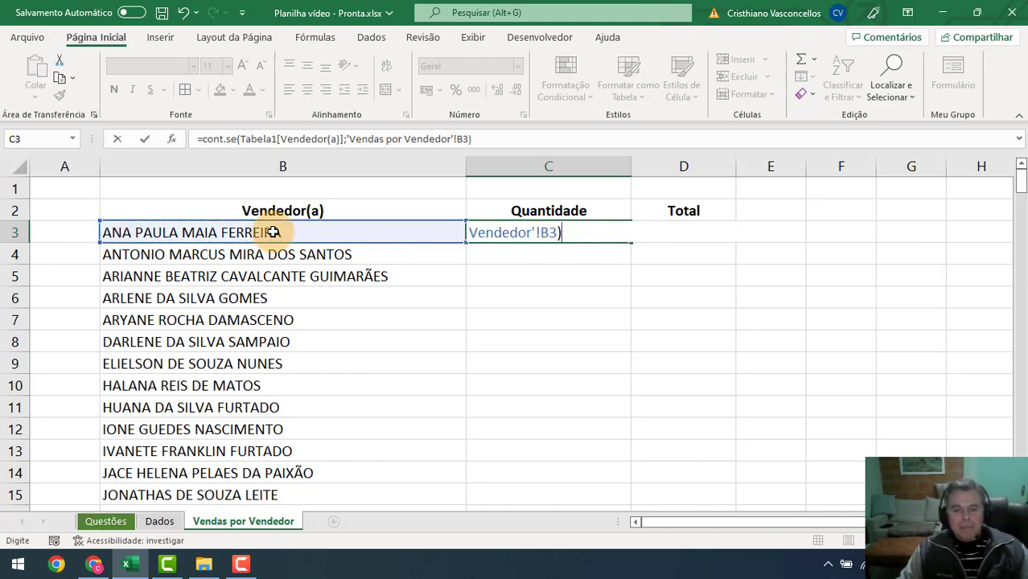
key("Return")
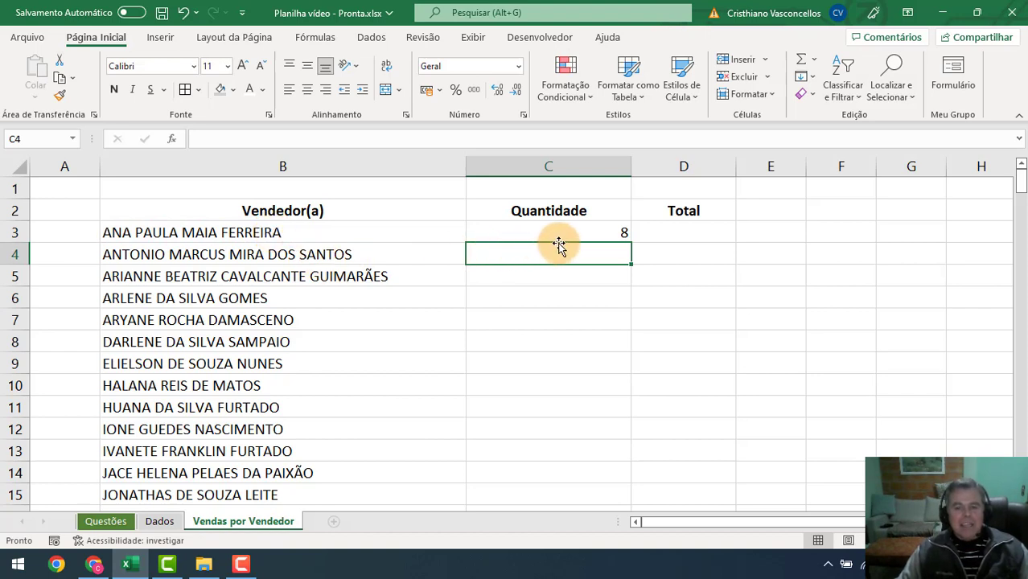
- Fill the C3 count formula down the Quantidade column to C25 and center the values
left_click(588, 234)
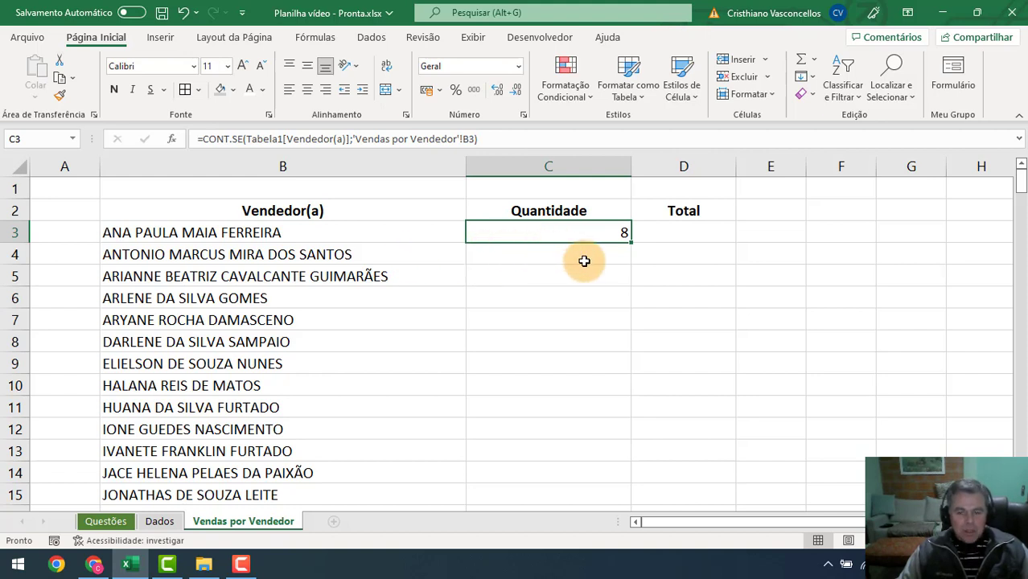
double_click(631, 244)
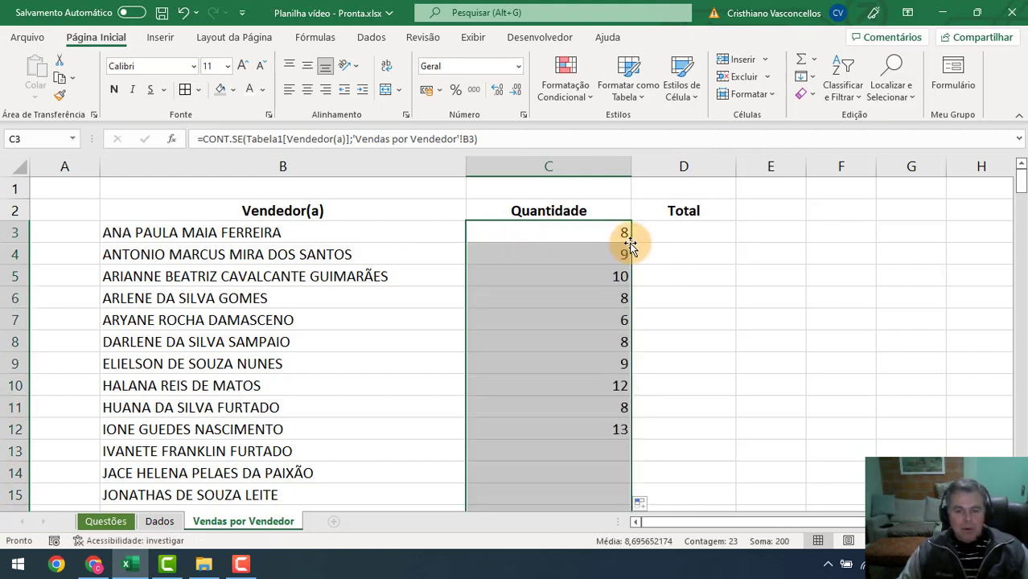
left_click(307, 89)
- Review the counts down the Quantidade column, checking the first seller's row across to its Total cell
scroll(512, 276, "down", 8)
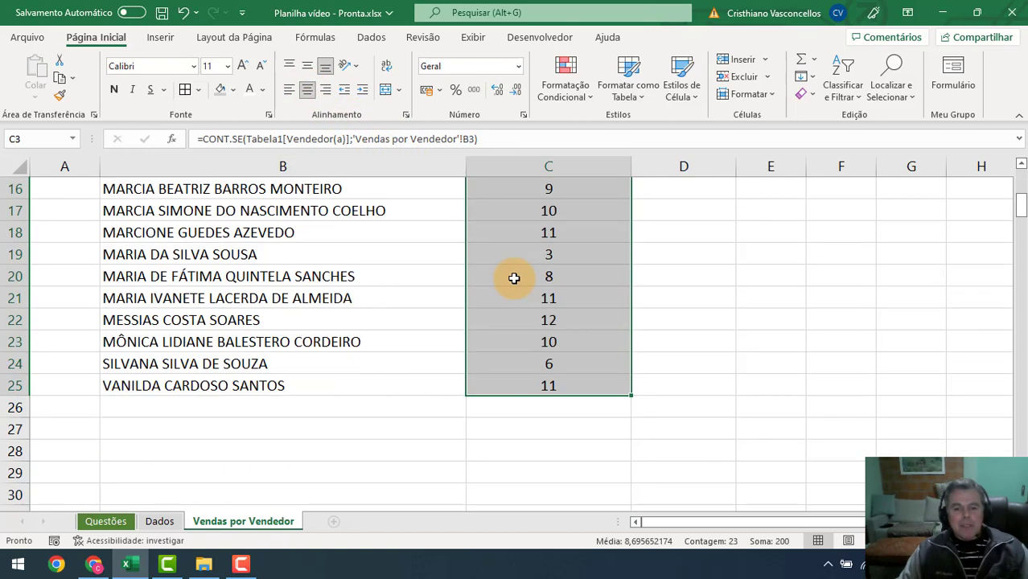
scroll(514, 279, "up", 3)
scroll(514, 279, "up", 5)
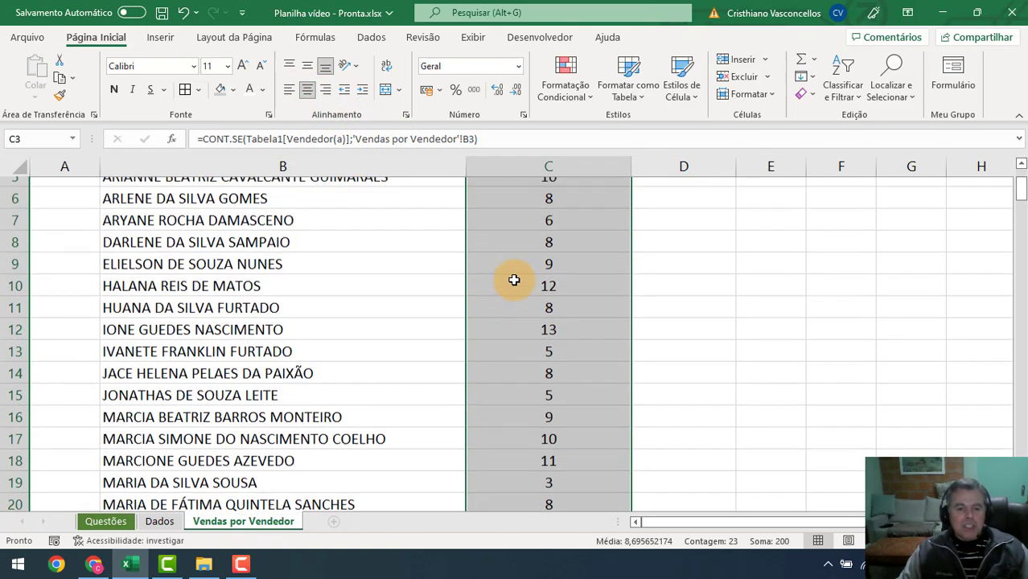
left_click(534, 298)
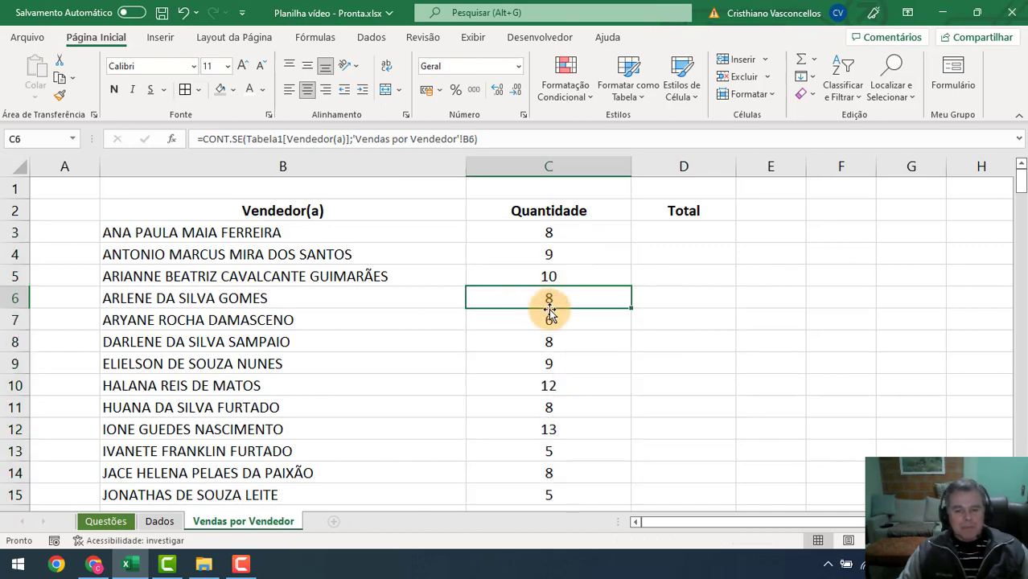
scroll(549, 310, "down", 4)
scroll(551, 312, "up", 4)
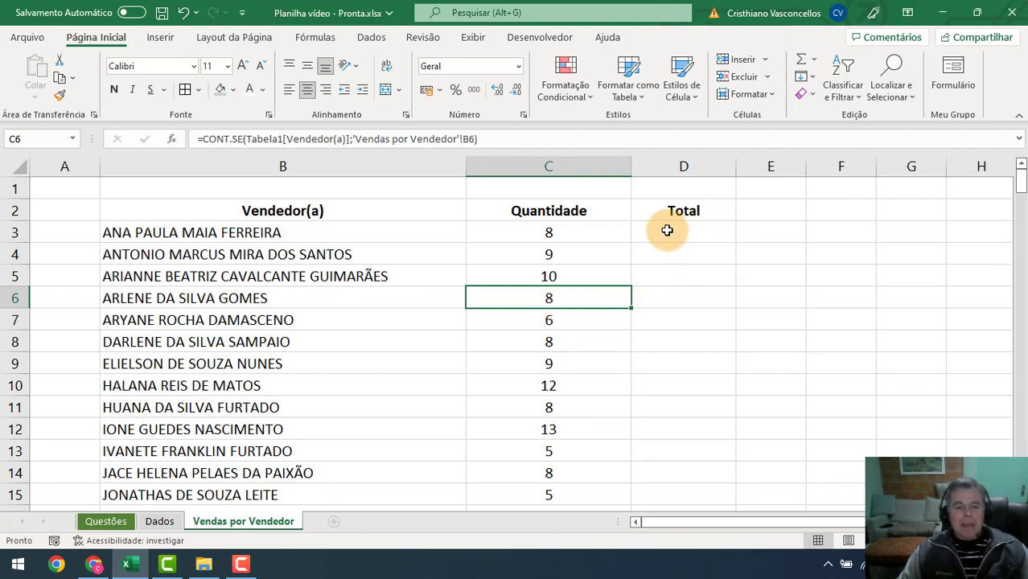
left_click(545, 236)
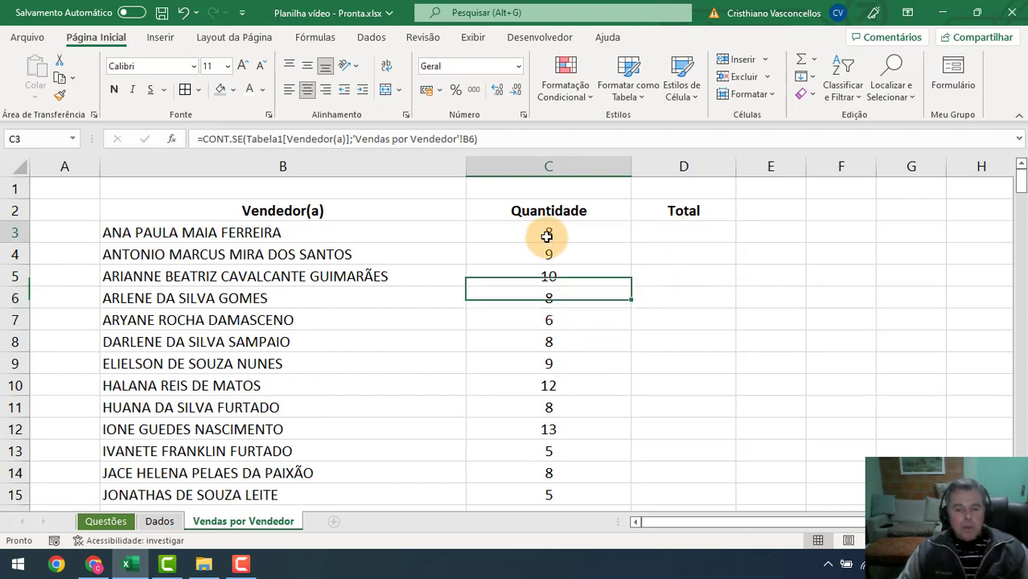
left_click(202, 234)
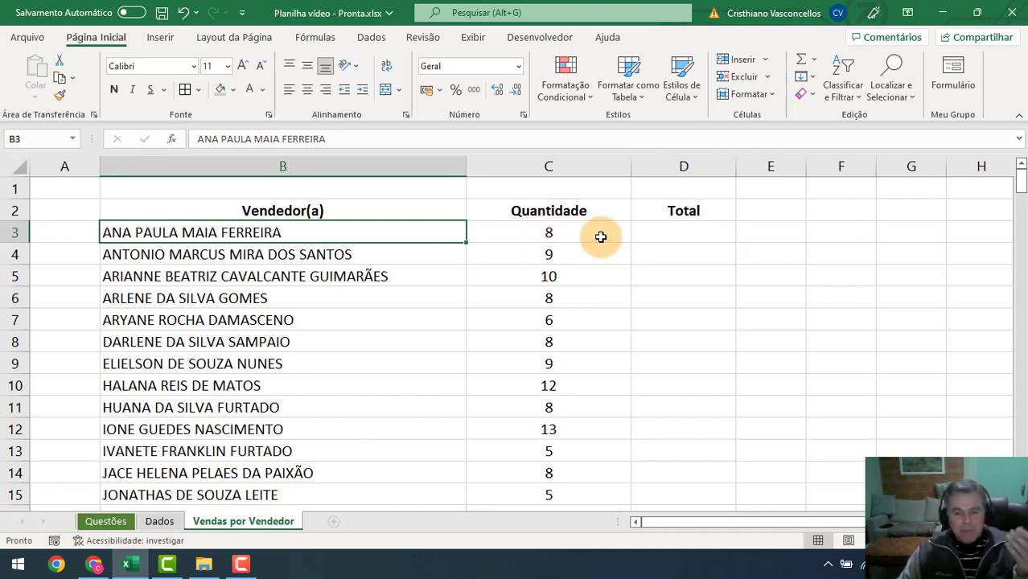
left_click(662, 238)
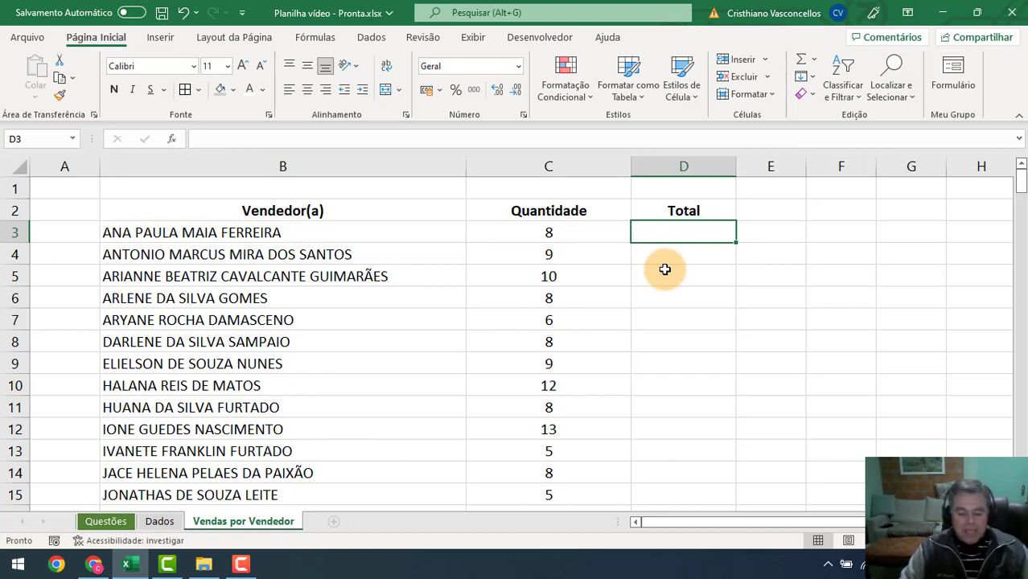
- Begin a SOMASE formula in D3 of Vendas por Vendedor, using Tabela1[Vendedor(a)] from the Dados sheet as the range
type("=soma")
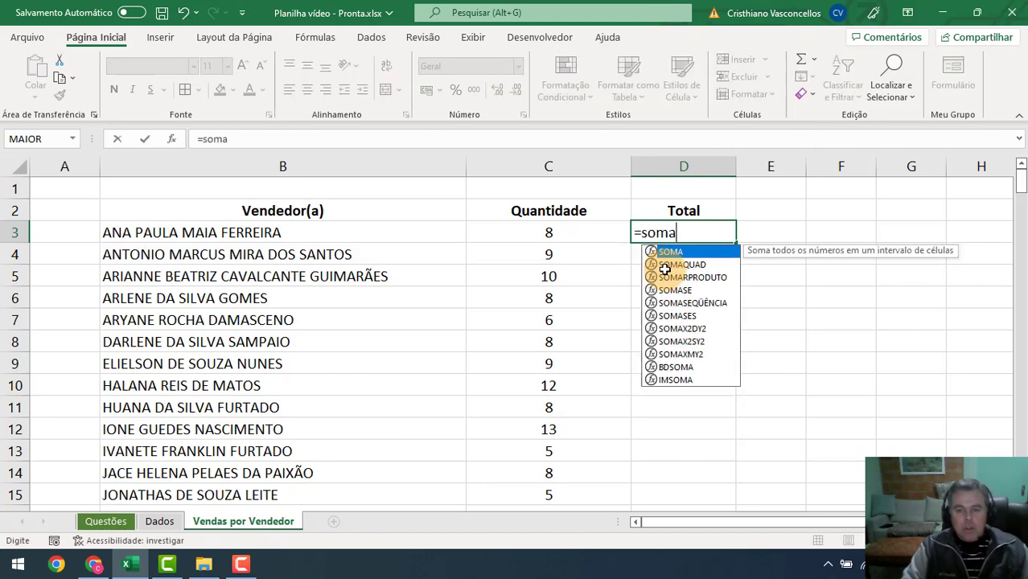
type("se")
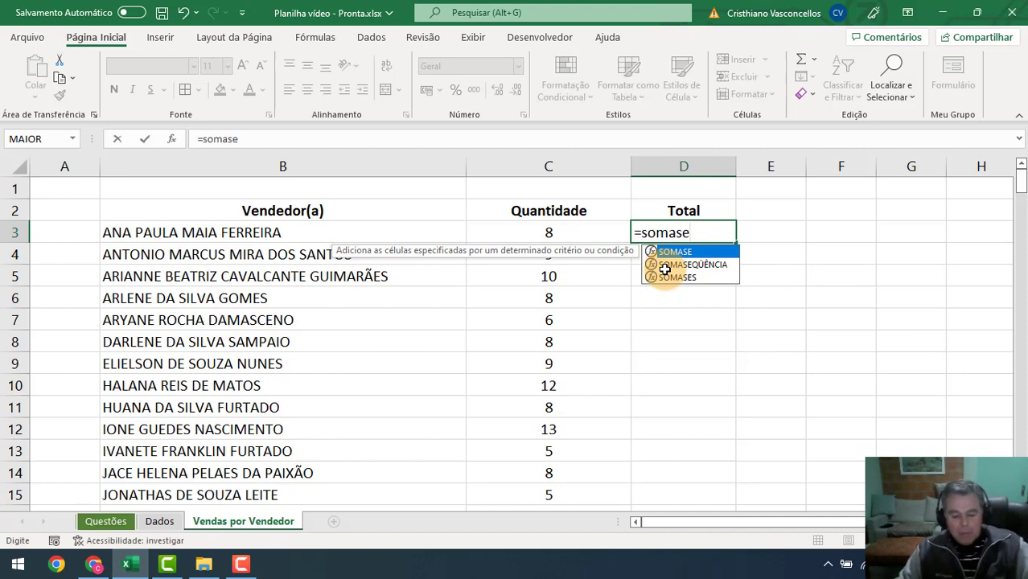
type("(")
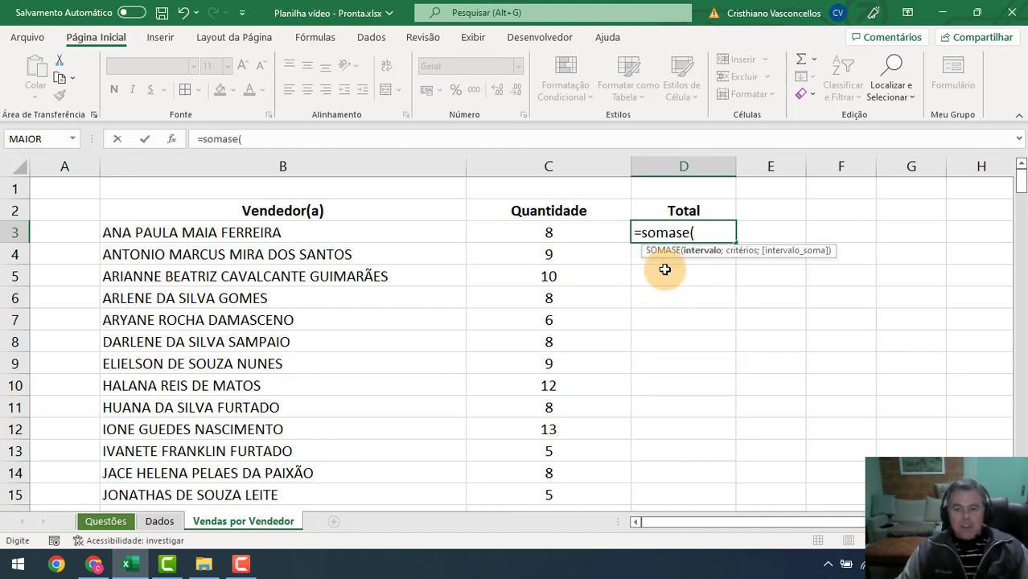
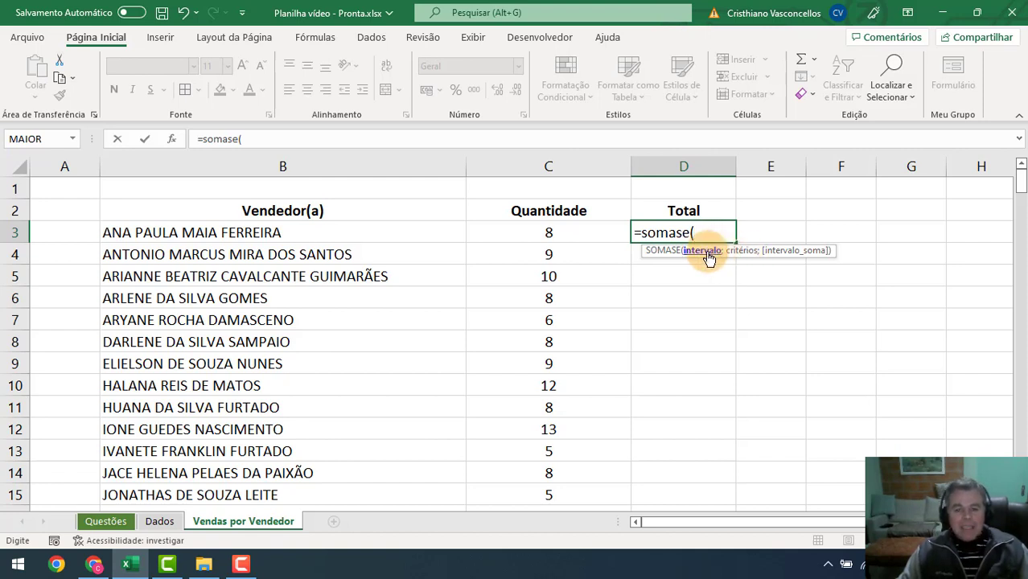
left_click(160, 521)
scroll(249, 333, "up", 10)
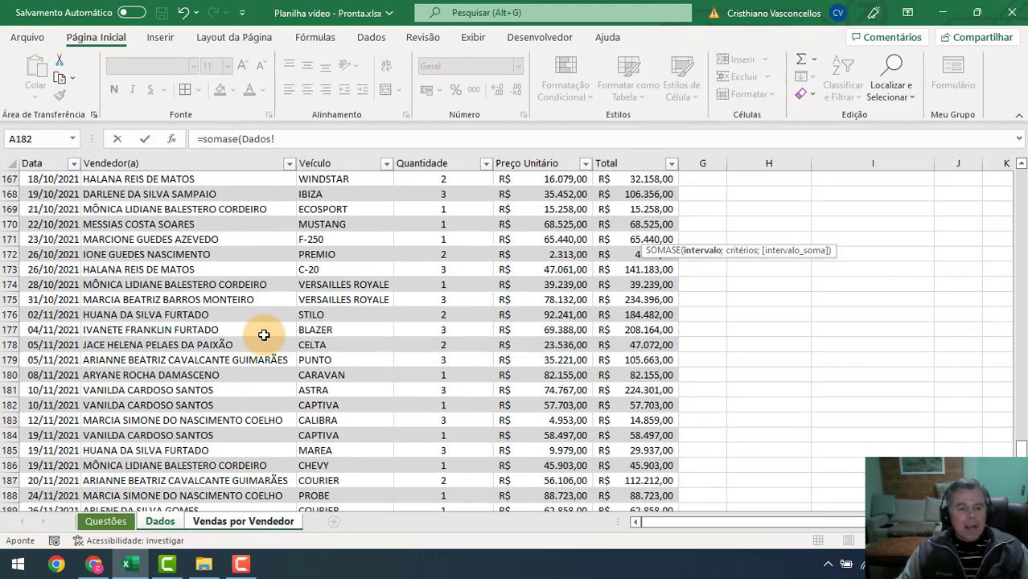
scroll(241, 333, "up", 20)
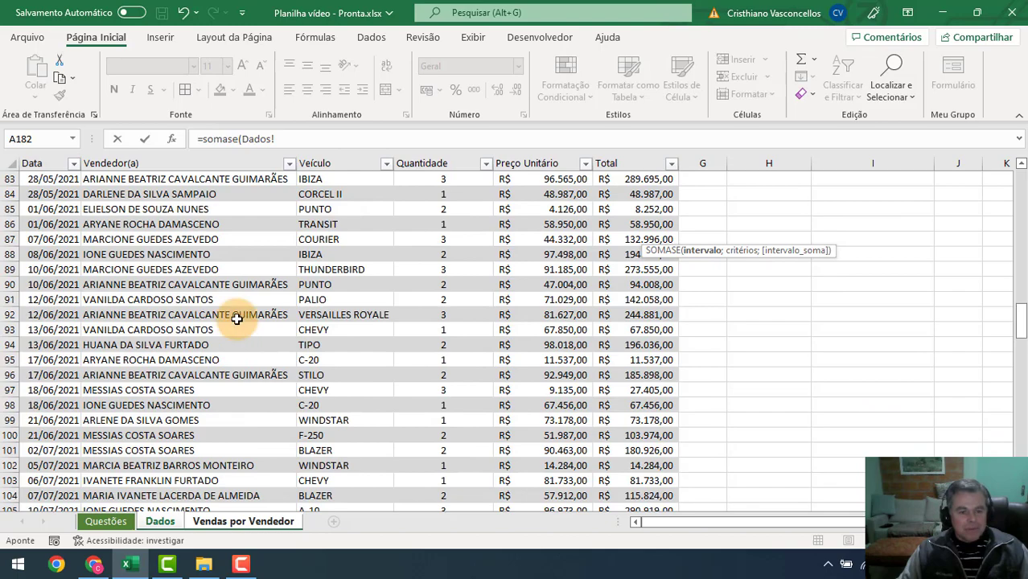
left_click(235, 316)
scroll(234, 315, "up", 20)
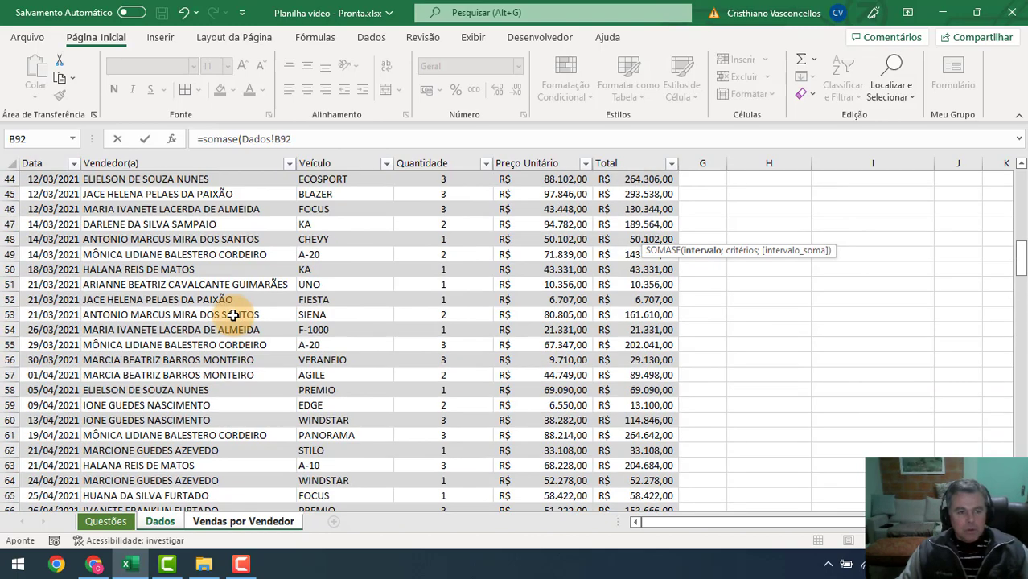
scroll(234, 315, "up", 4)
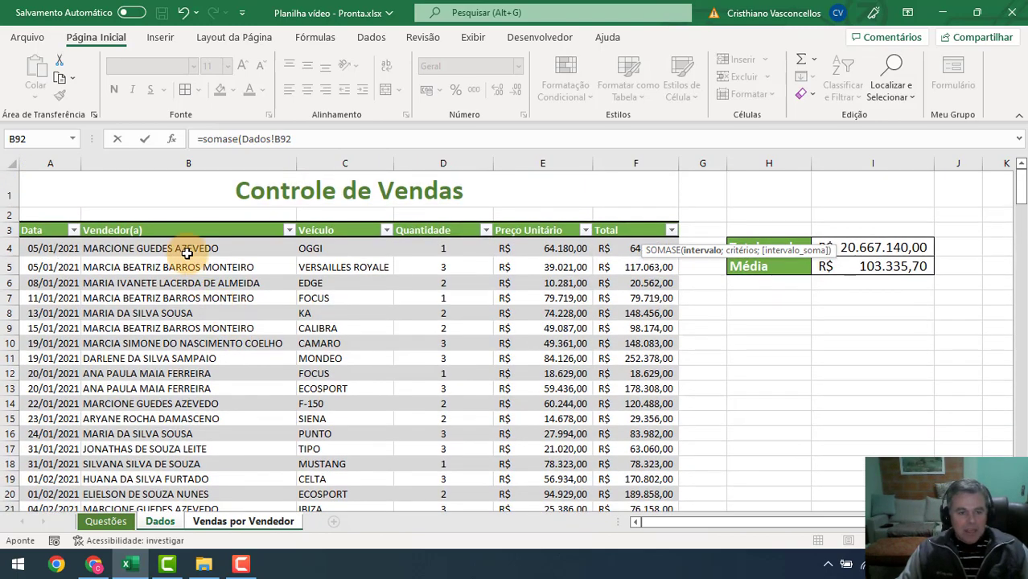
left_click(185, 249)
left_click_drag(185, 250, 210, 392)
key("ctrl+shift+Down")
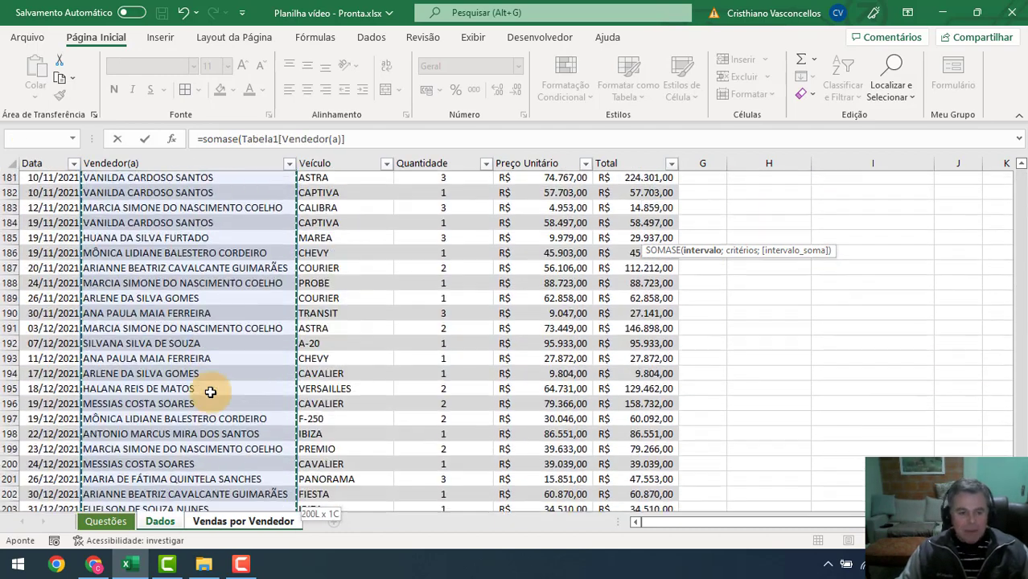
type(";")
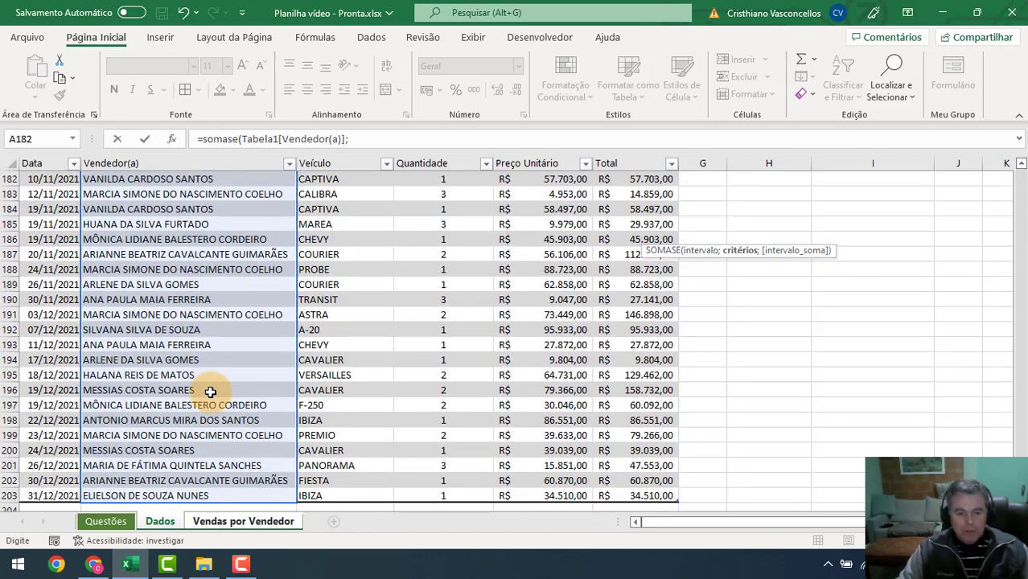
- Add cell B3 of Vendas por Vendedor as the criterion of the SOMASE formula
left_click(216, 522)
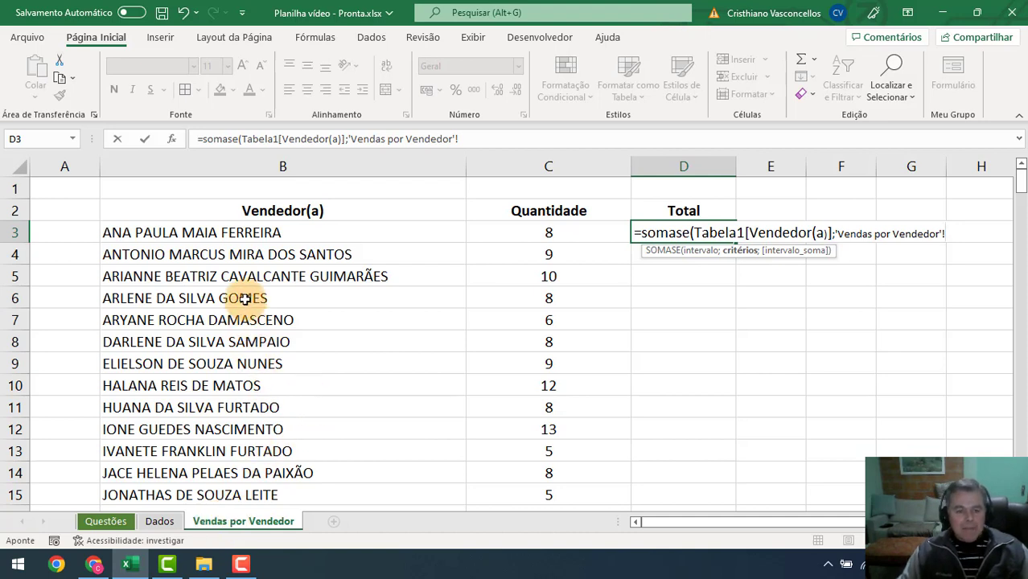
left_click(264, 233)
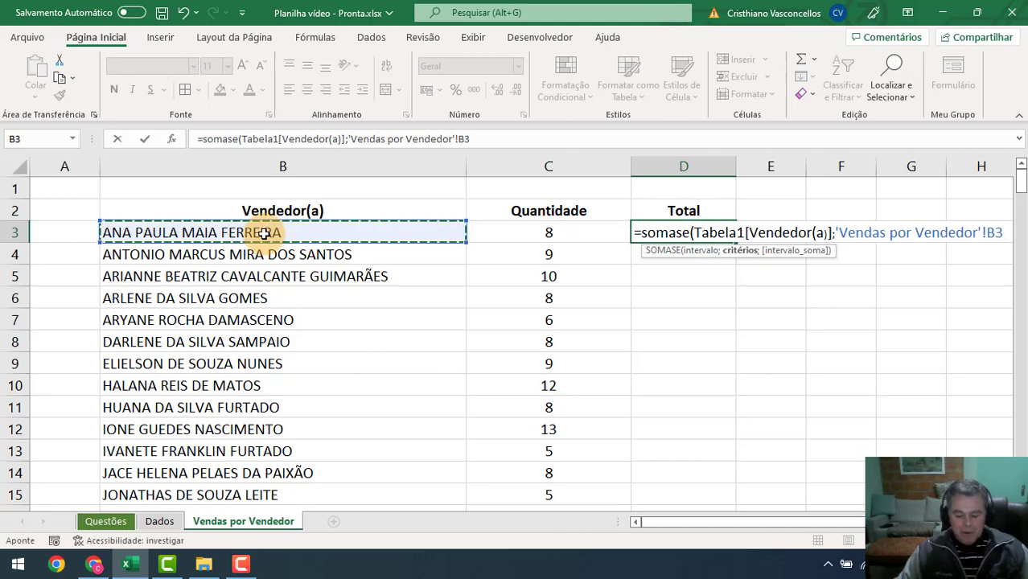
type(";")
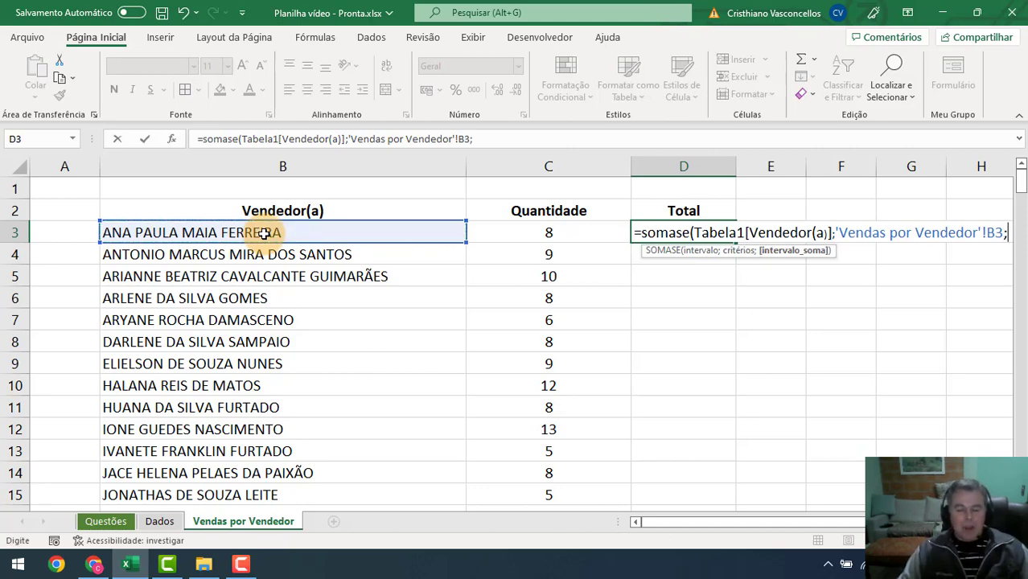
- Complete the SOMASE formula with Tabela1[Total] from the Dados sheet as the sum range
left_click(157, 521)
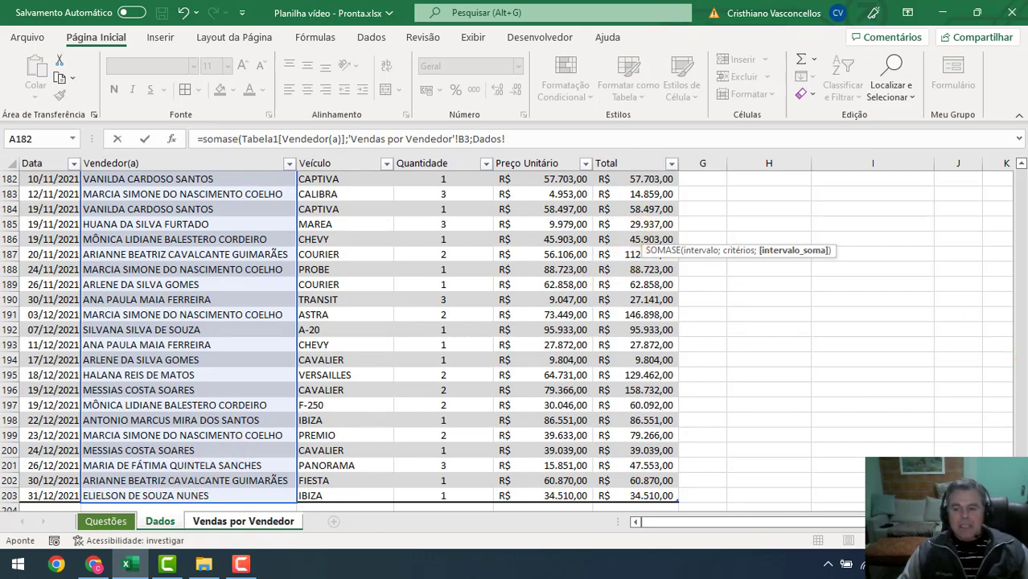
left_click_drag(1021, 480, 1022, 188)
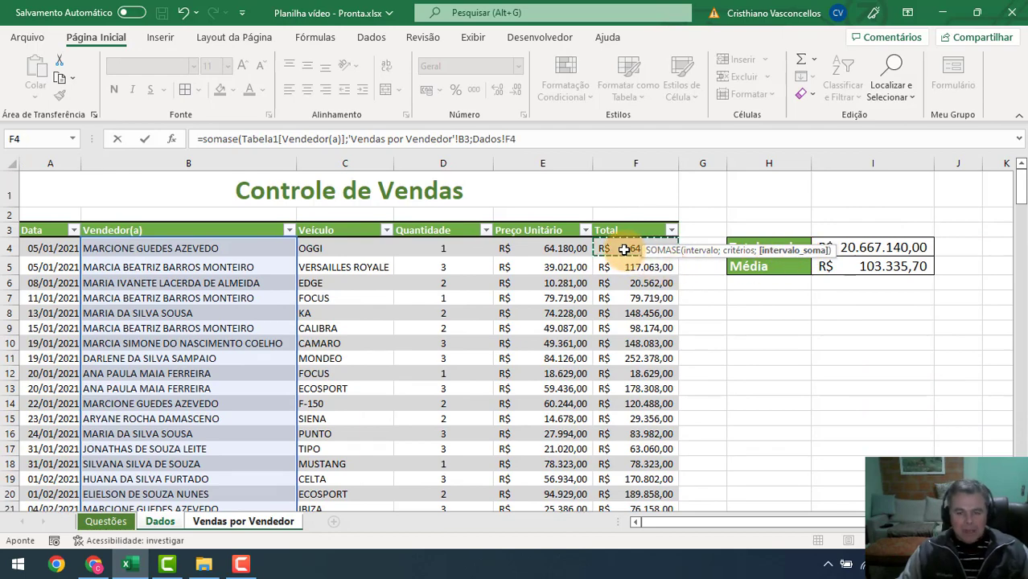
key("ctrl+shift+Down")
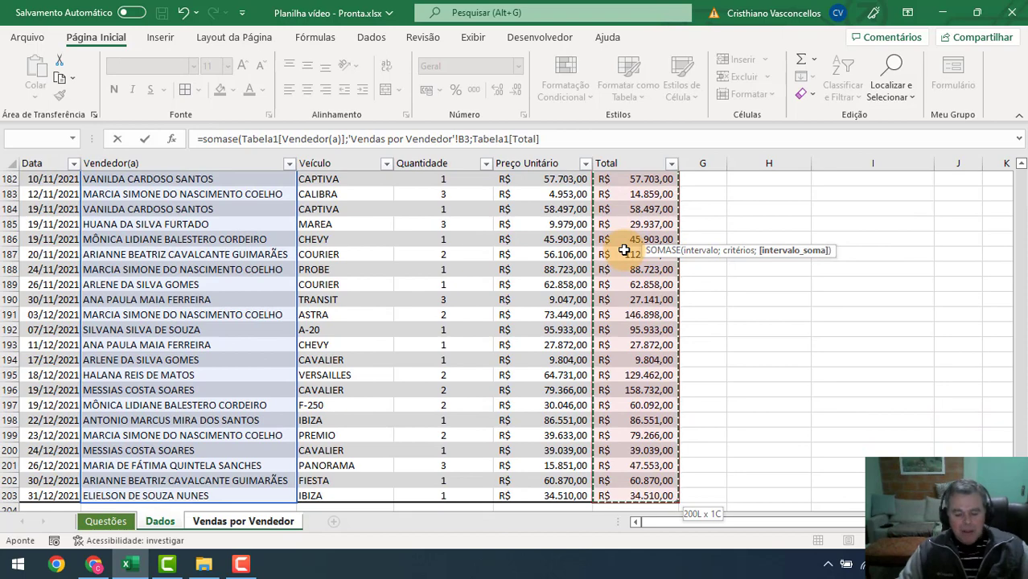
type(")")
key("Return")
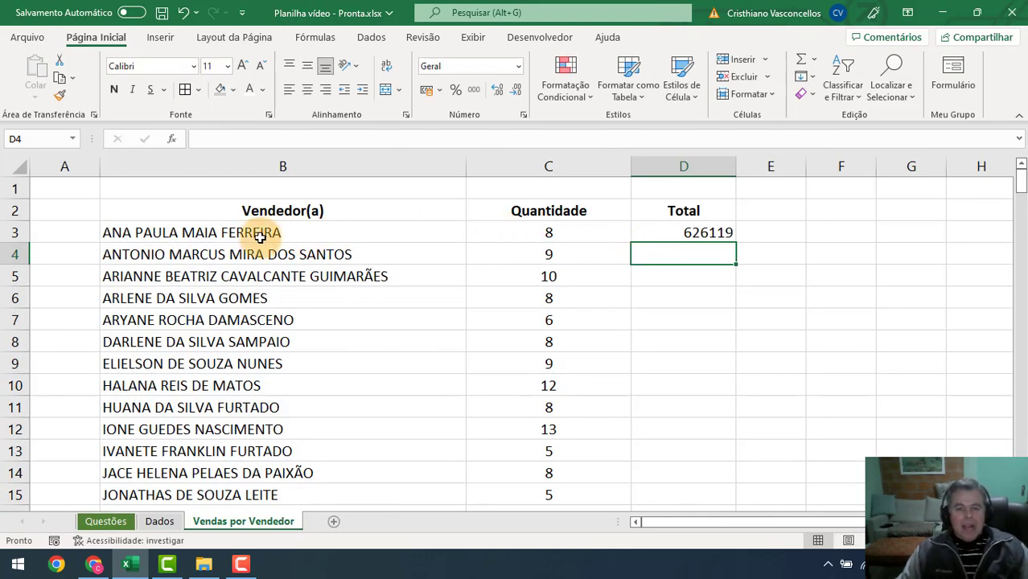
- Examine the D3 SOMASE formula against the Dados table, tracing the first seller's name in Vendedor(a) to the matching value in Total
left_click(716, 236)
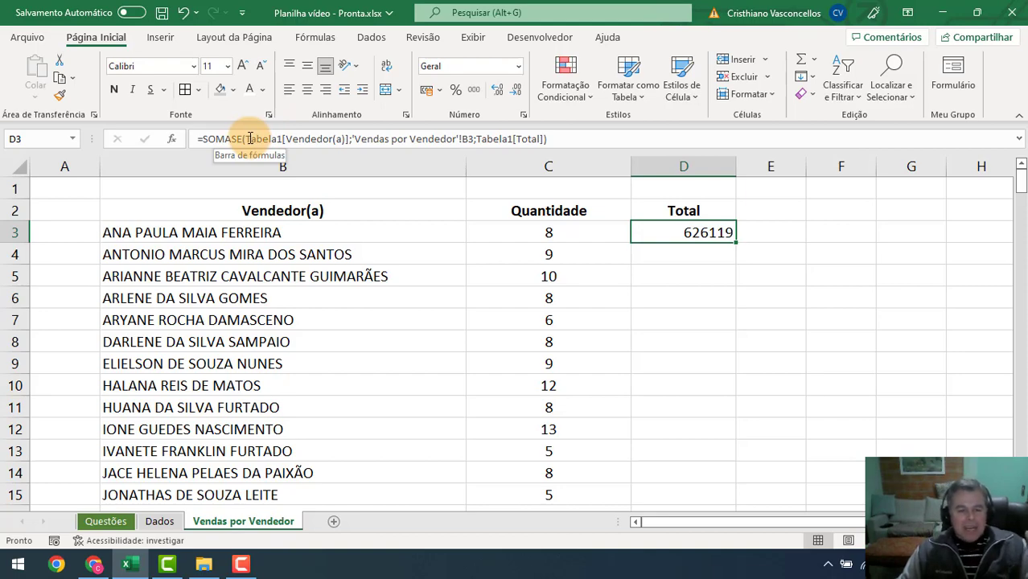
left_click(159, 521)
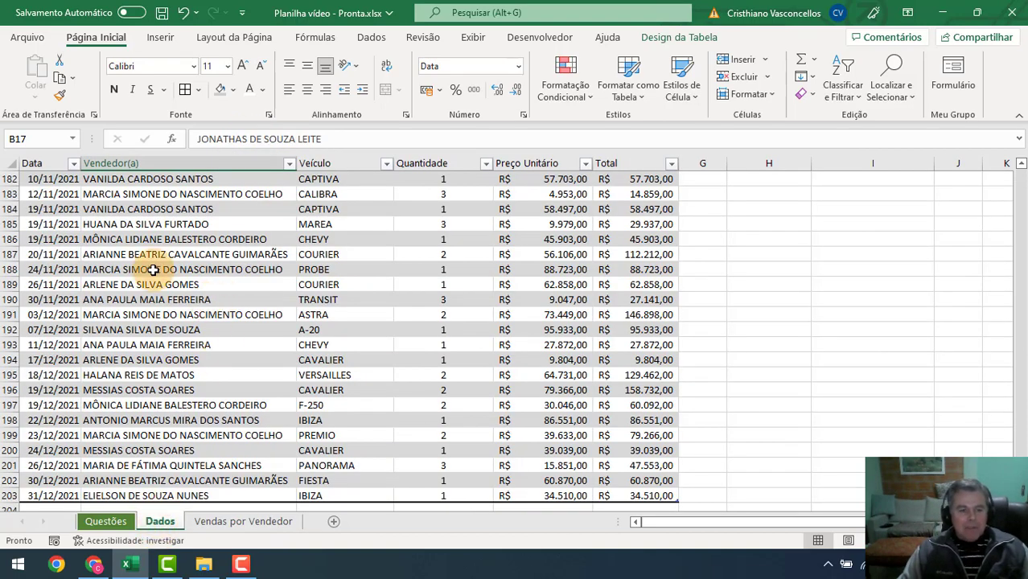
scroll(153, 270, "up", 17)
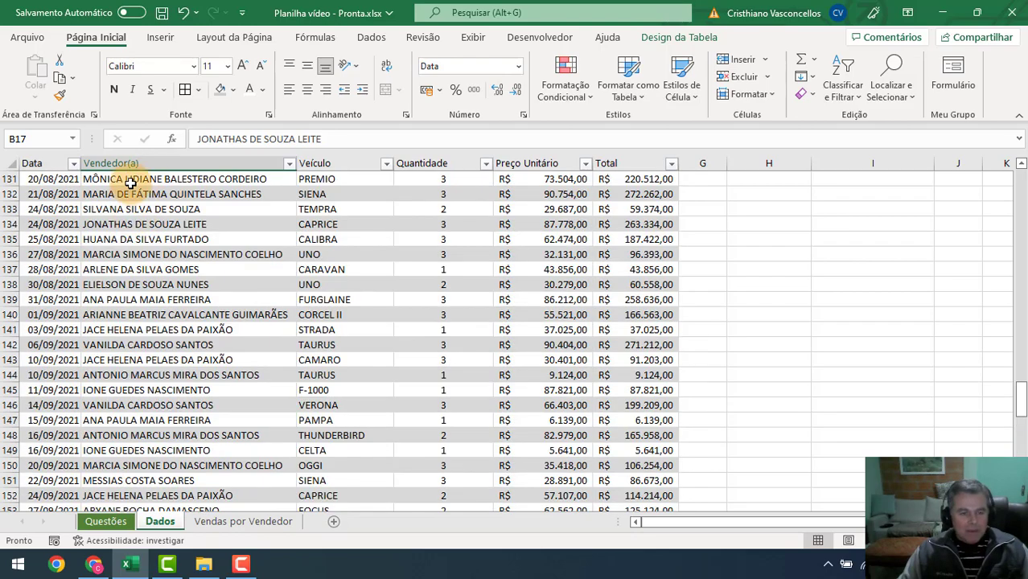
scroll(120, 317, "up", 6)
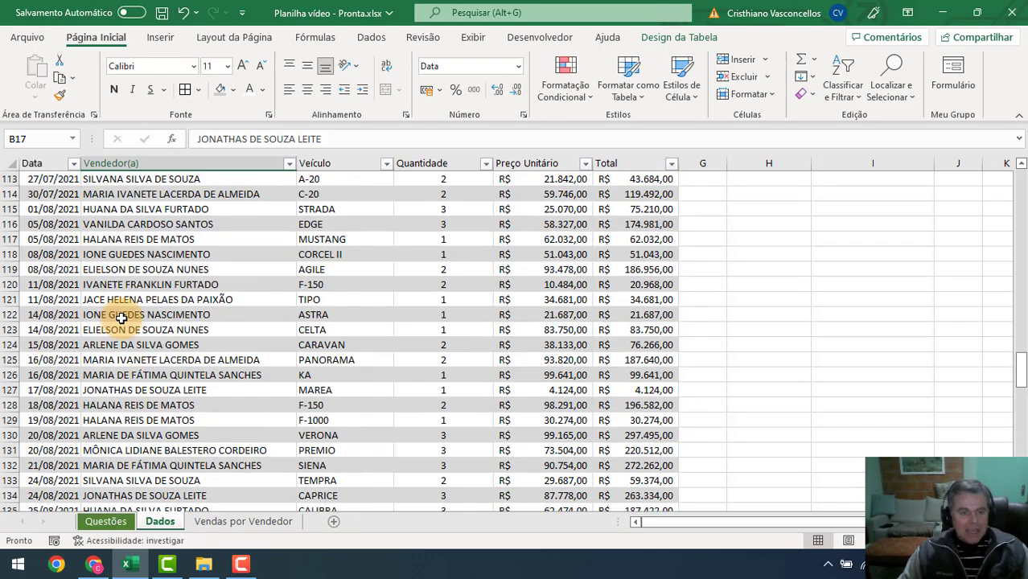
scroll(121, 318, "up", 20)
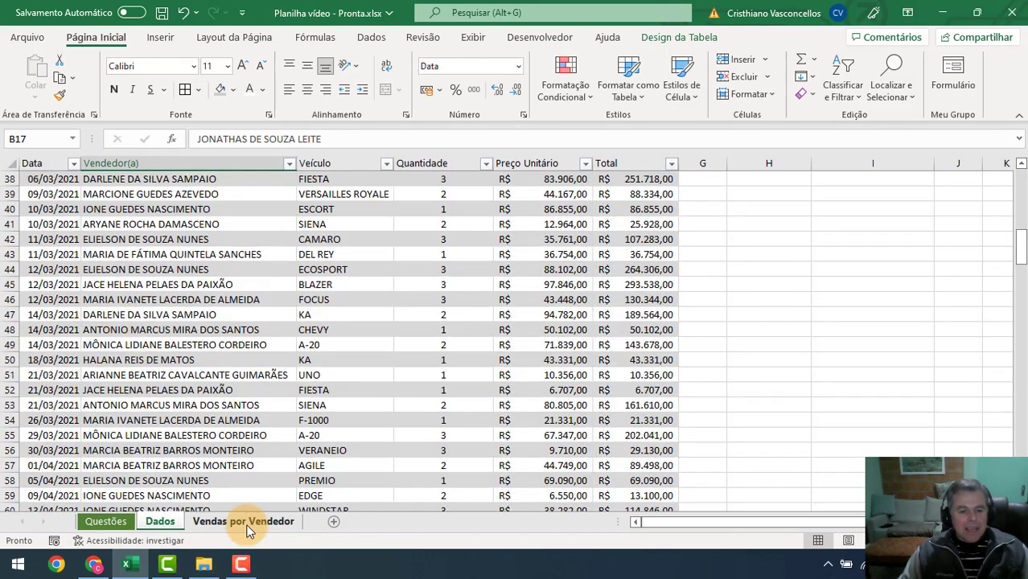
left_click(248, 521)
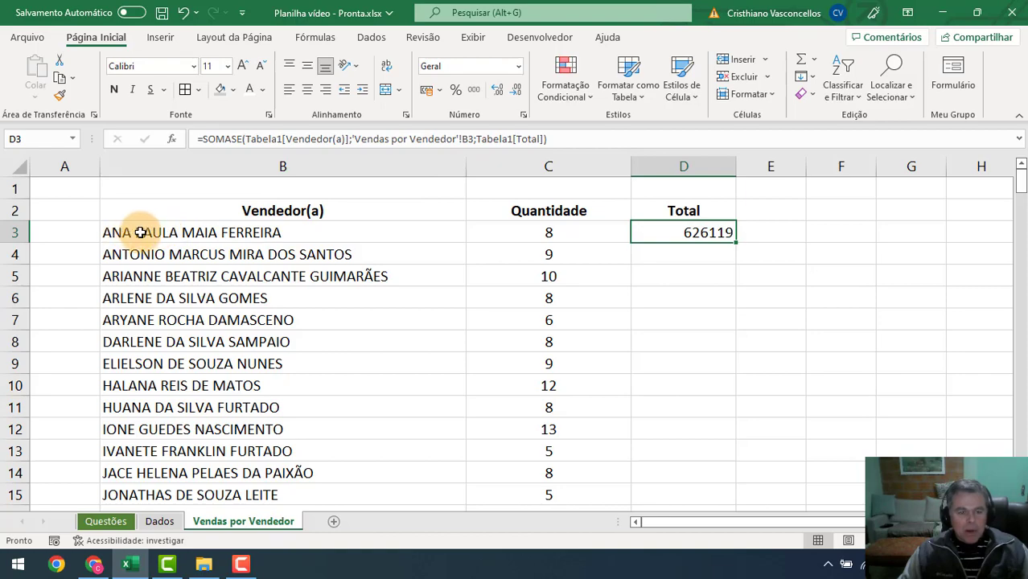
left_click(159, 521)
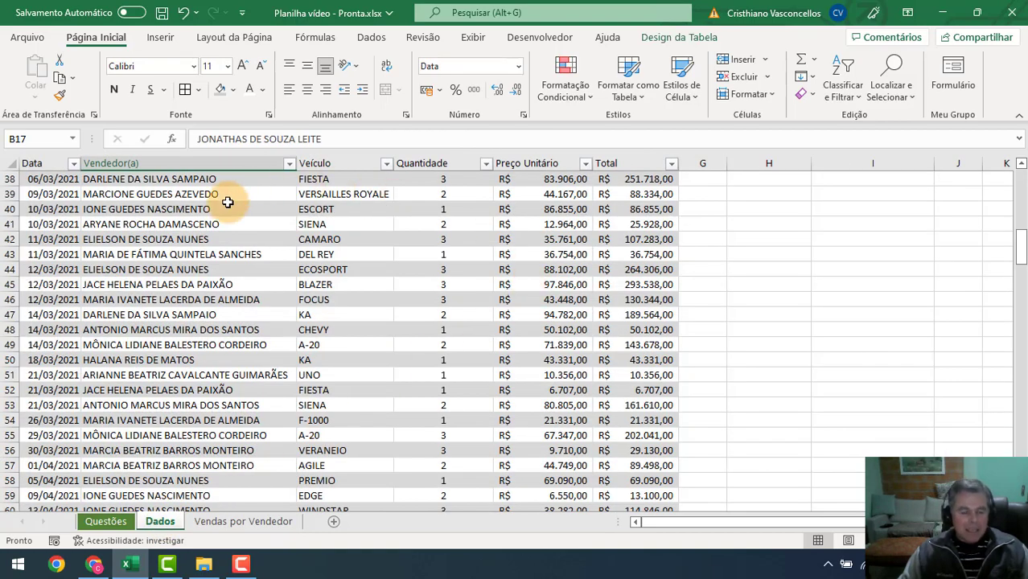
scroll(173, 207, "up", 8)
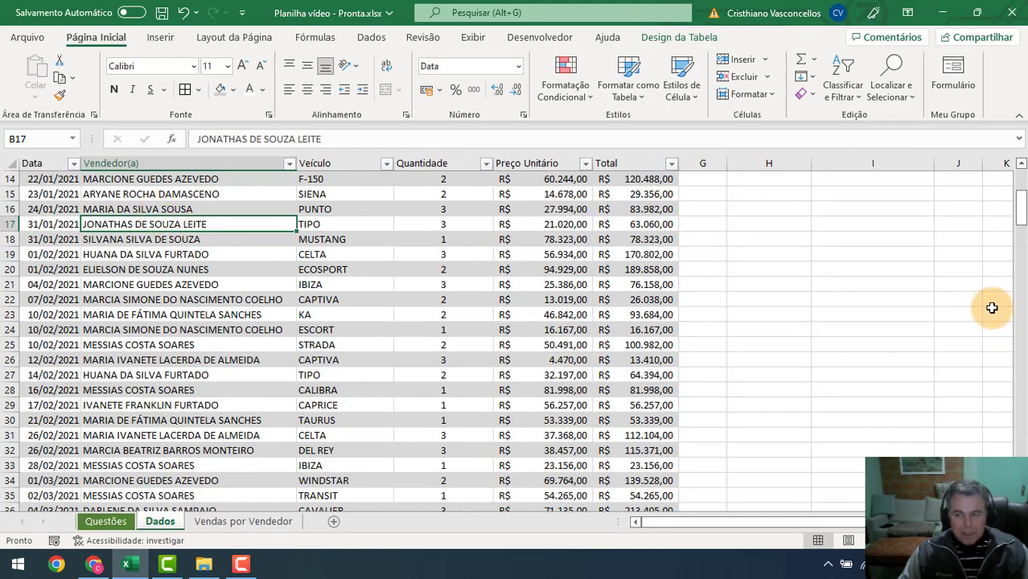
left_click_drag(1019, 217, 1020, 173)
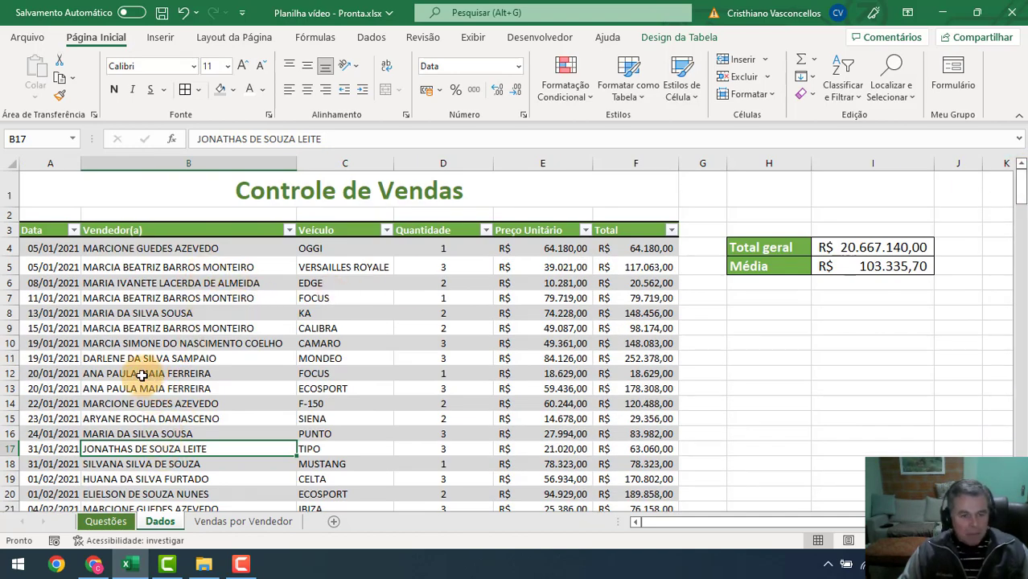
left_click(238, 374)
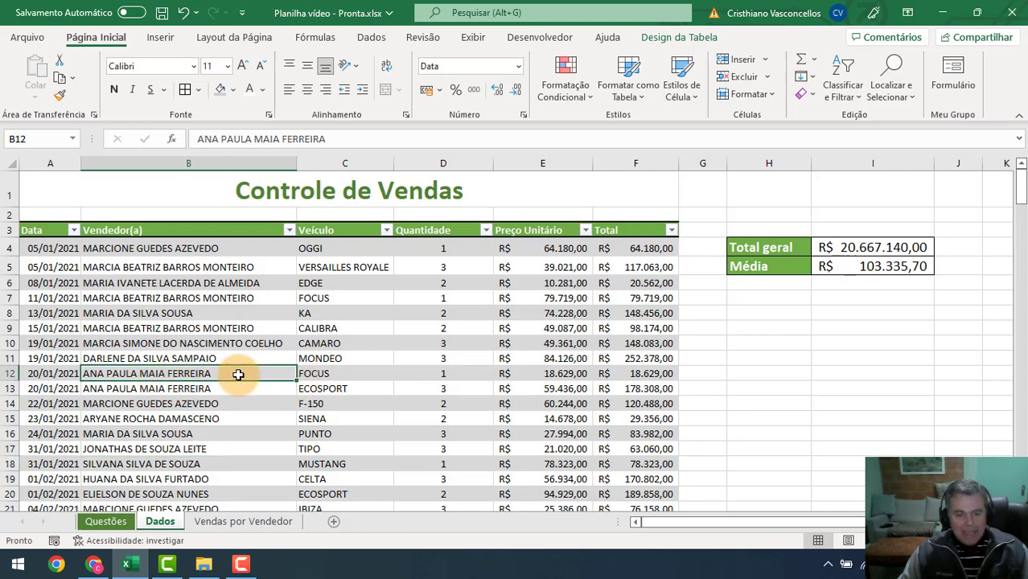
left_click(637, 376)
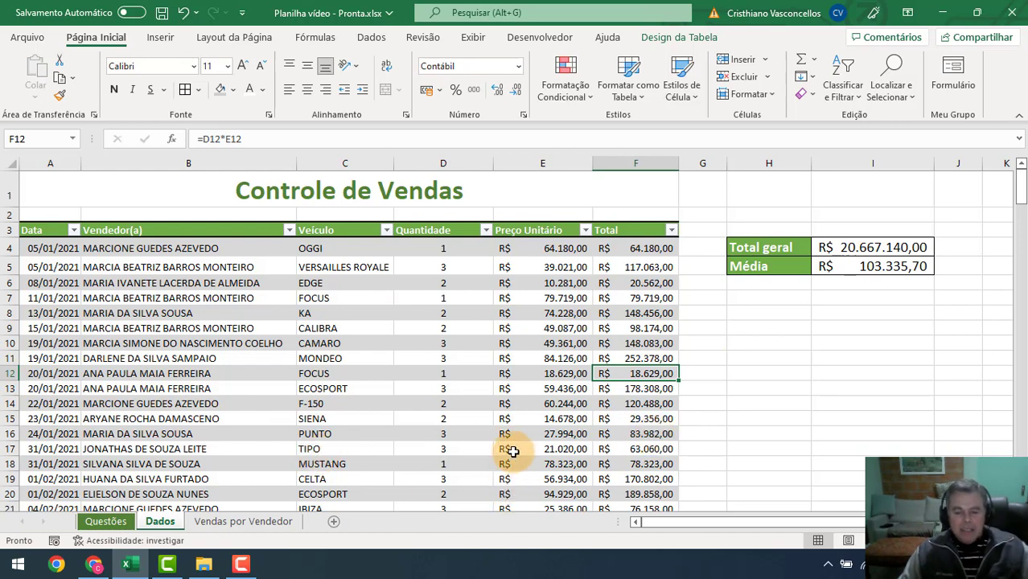
- Apply the R$ accounting format to D3 of Vendas por Vendedor and widen column D slightly
left_click(265, 522)
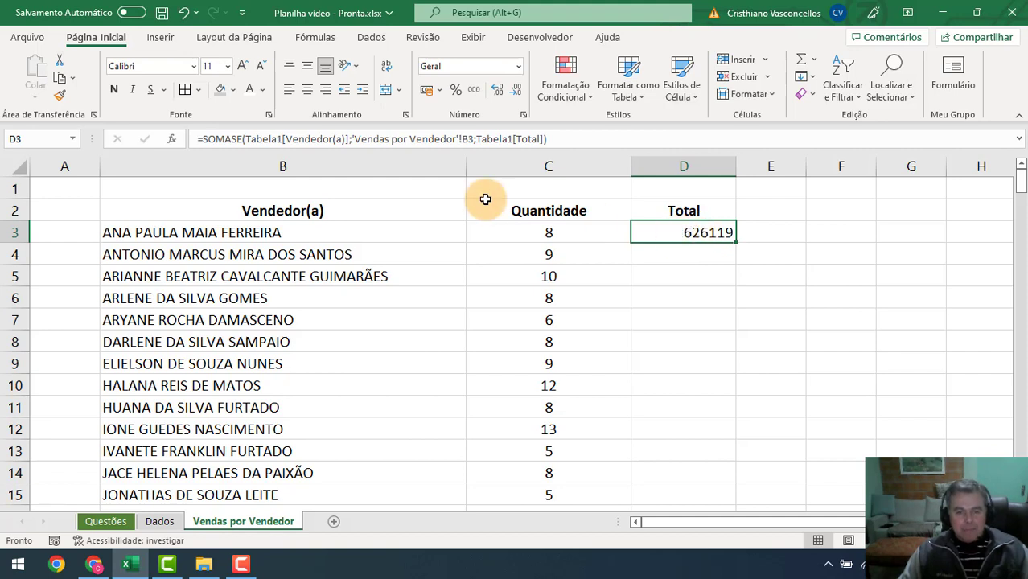
left_click(427, 95)
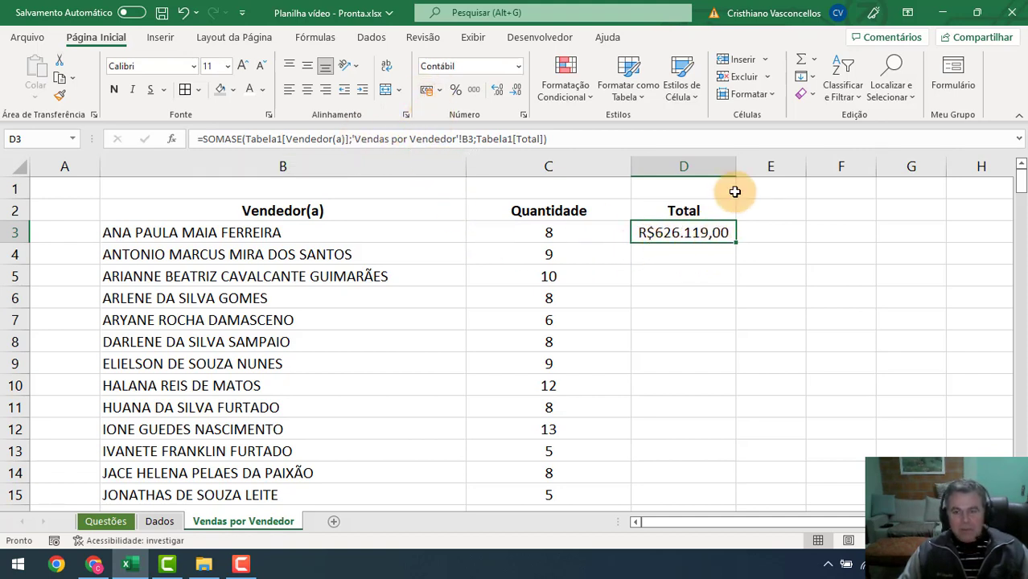
left_click_drag(735, 167, 757, 167)
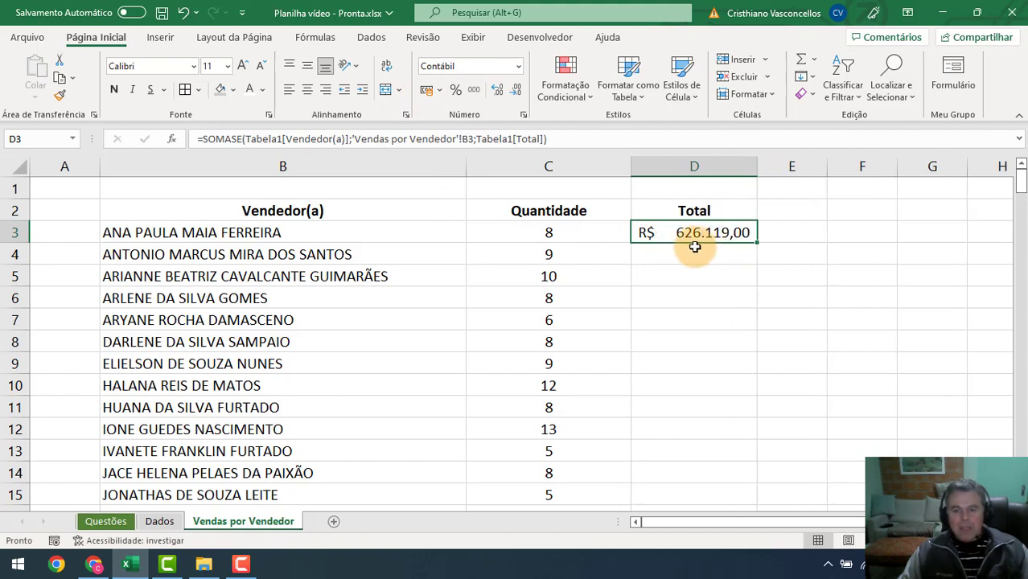
- Fill the D3 SOMASE formula down the Total column to D25 and check the filled rows
double_click(757, 246)
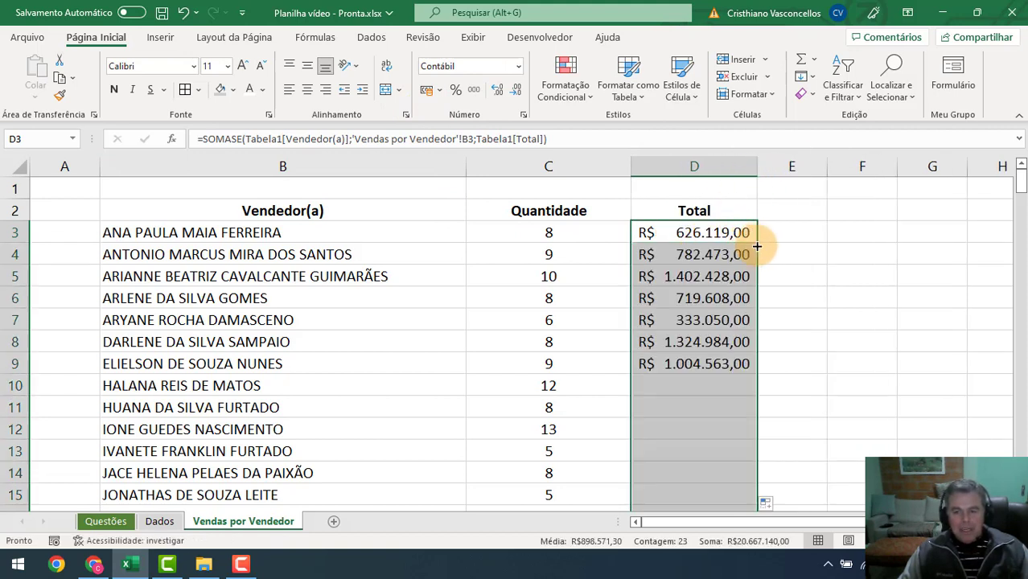
scroll(709, 322, "down", 5)
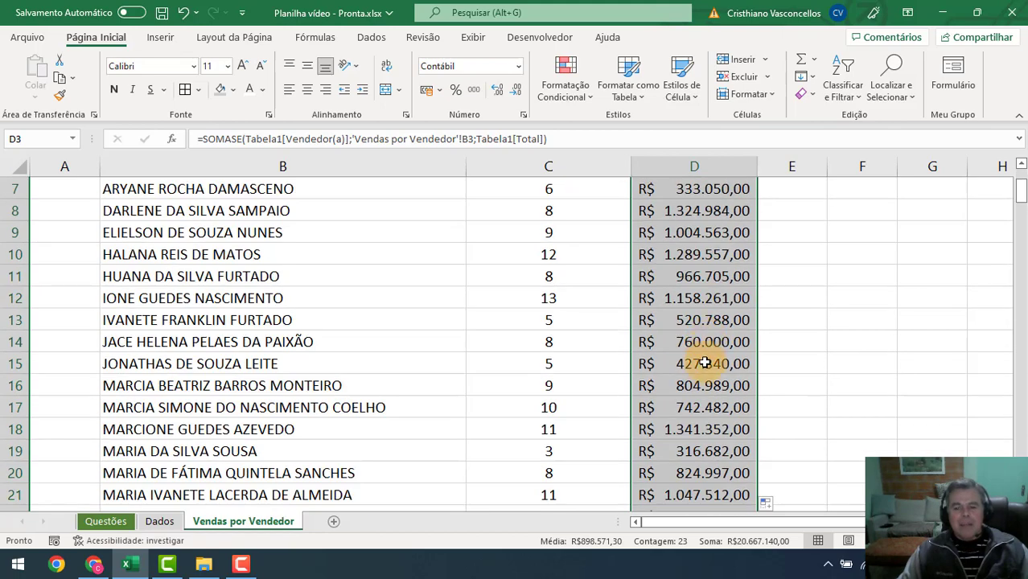
scroll(704, 403, "up", 5)
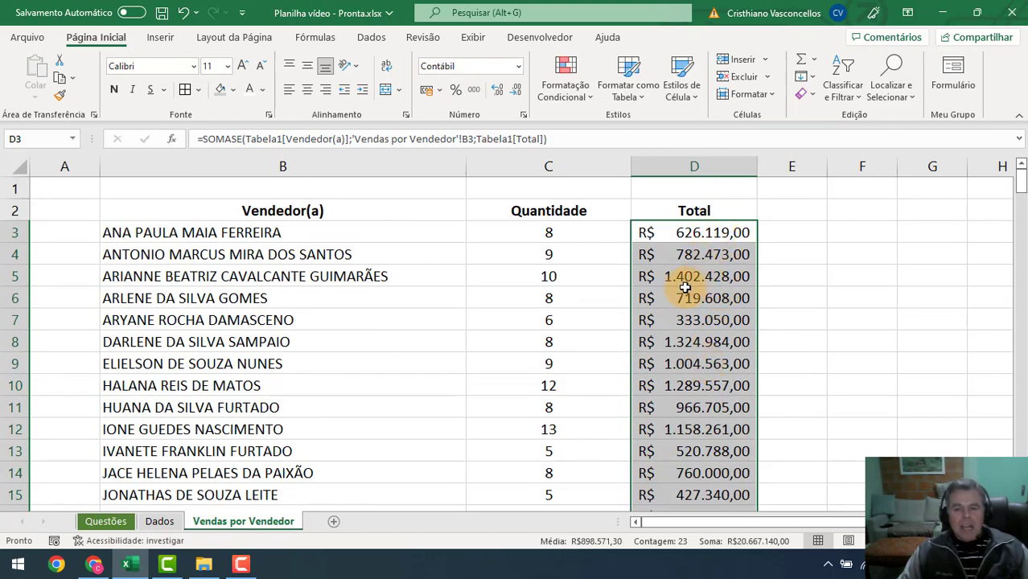
scroll(684, 287, "down", 4)
scroll(684, 287, "down", 2)
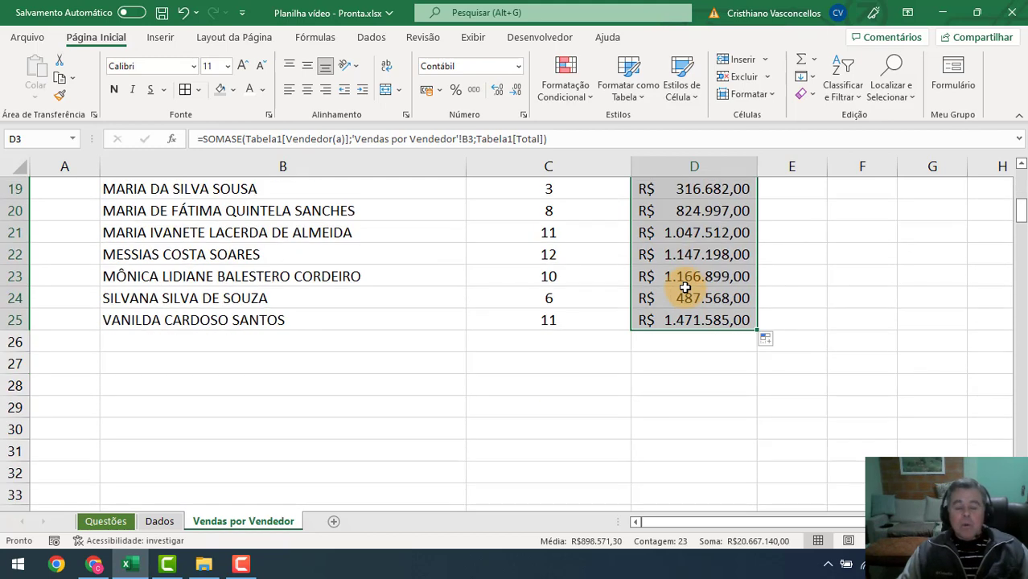
- Add a SOMA of D3:D25 in D26 of Vendas por Vendedor
left_click(679, 347)
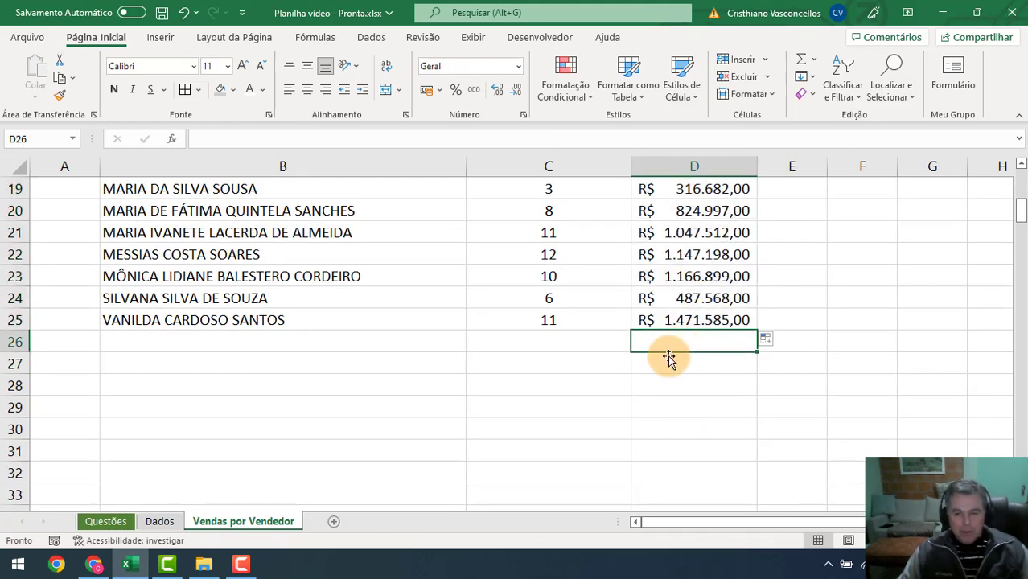
left_click(800, 61)
scroll(647, 280, "up", 5)
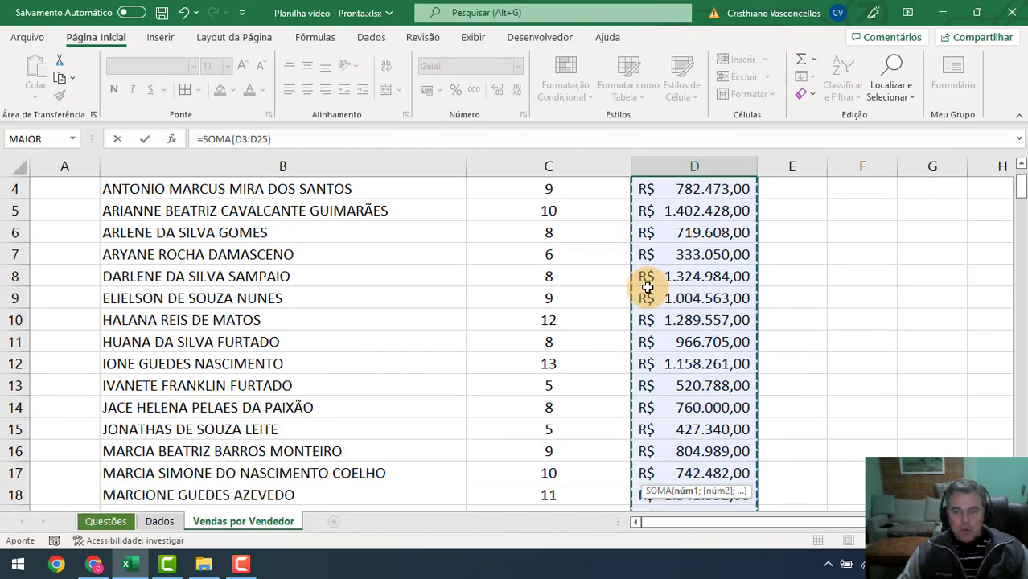
scroll(715, 245, "up", 1)
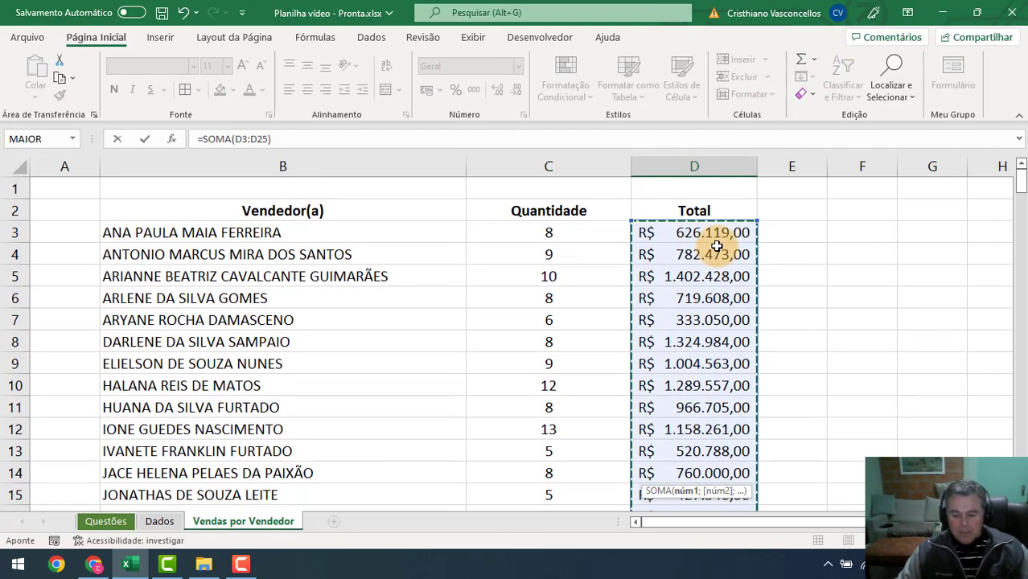
key("Return")
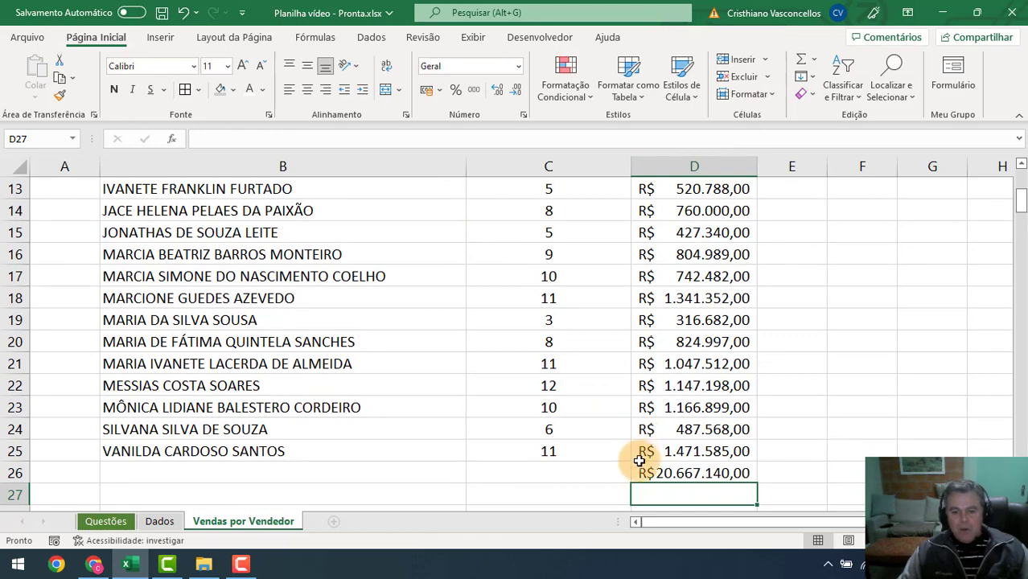
- Copy the D26 sum and paste it as a value into I8 of Dados to compare it with Total geral
left_click(685, 472)
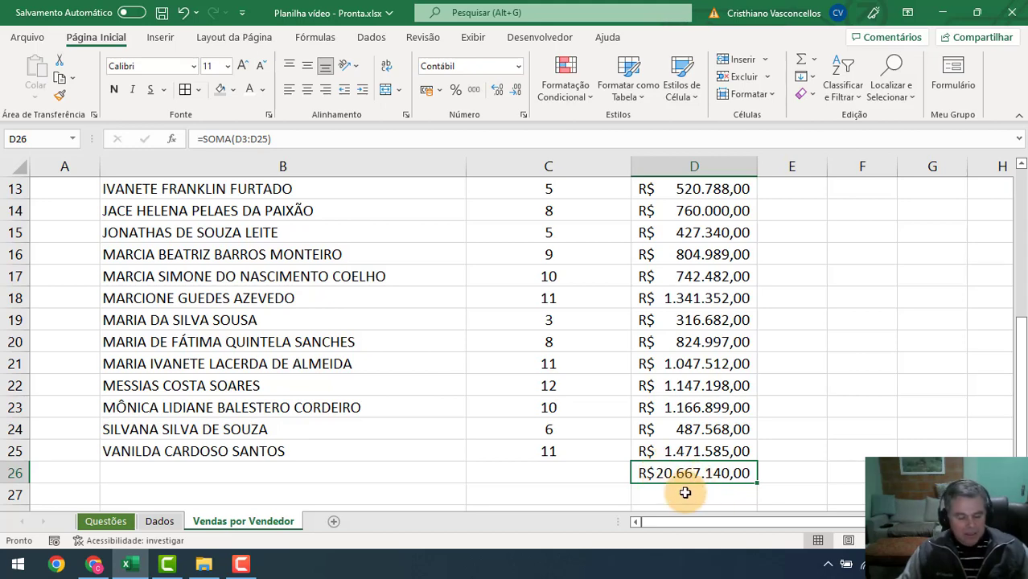
key("ctrl+c")
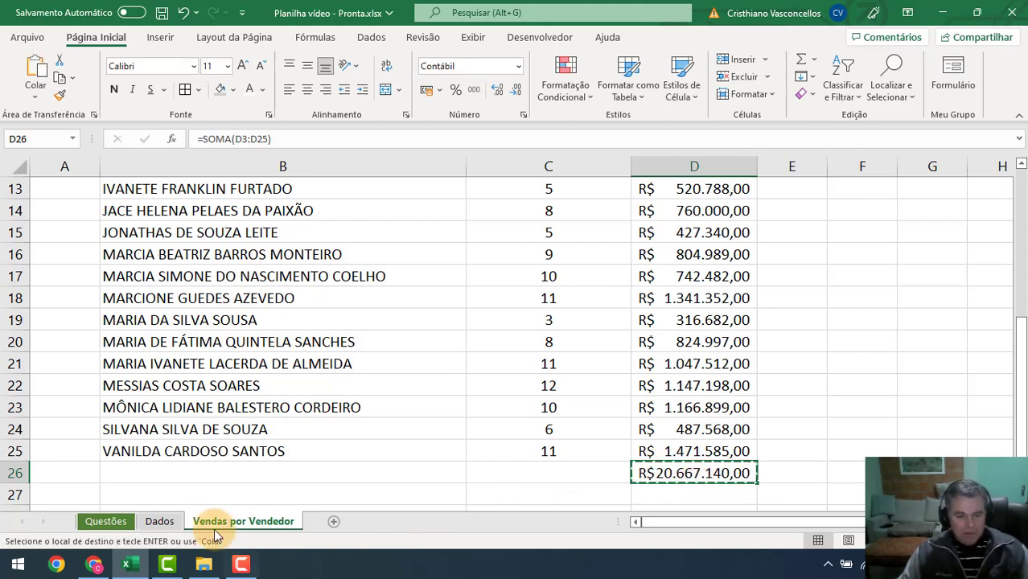
left_click(161, 521)
right_click(872, 312)
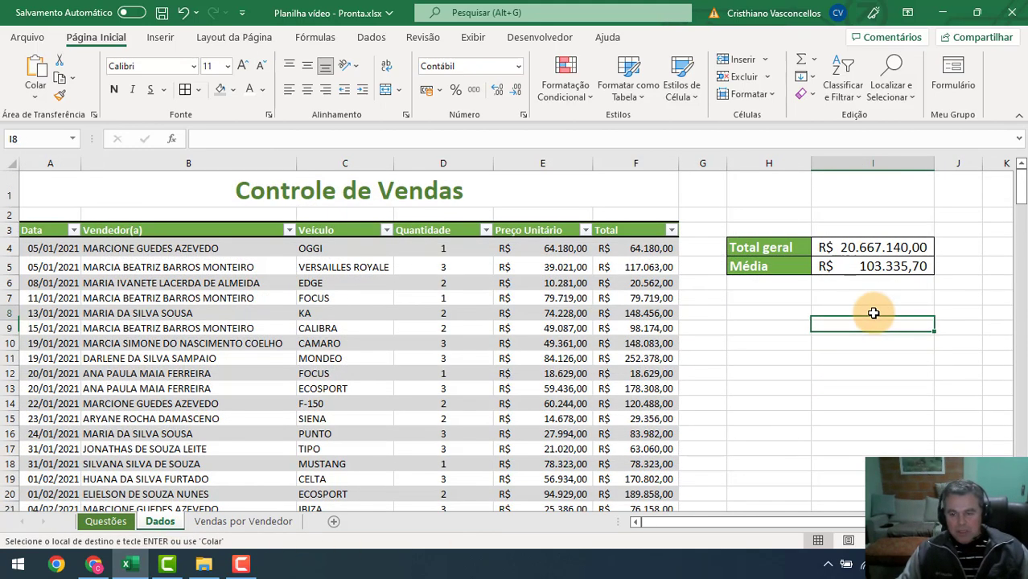
left_click(764, 203)
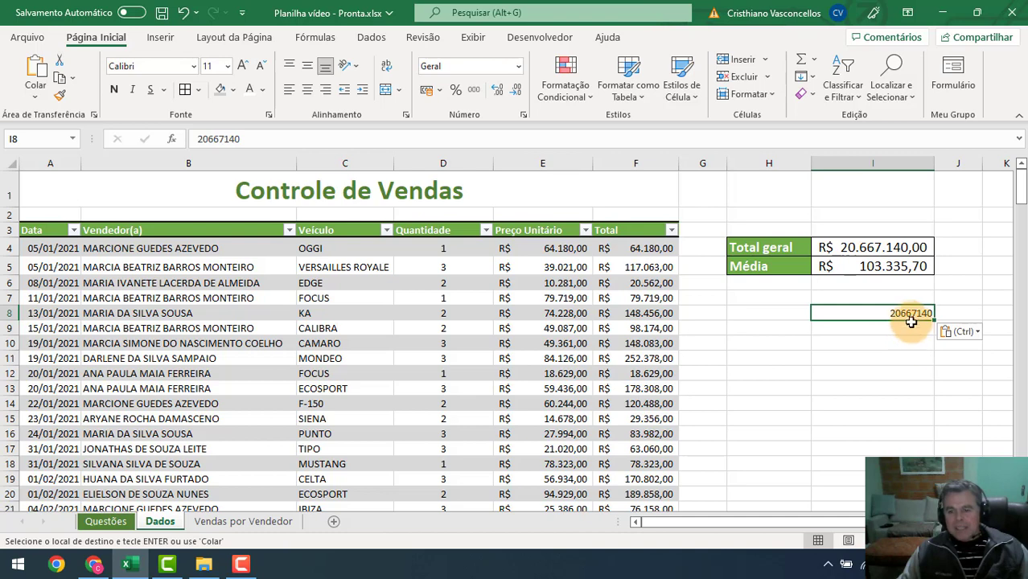
- Delete the pasted value from I8 of Dados and the check sum from D26 of Vendas por Vendedor
key("Delete")
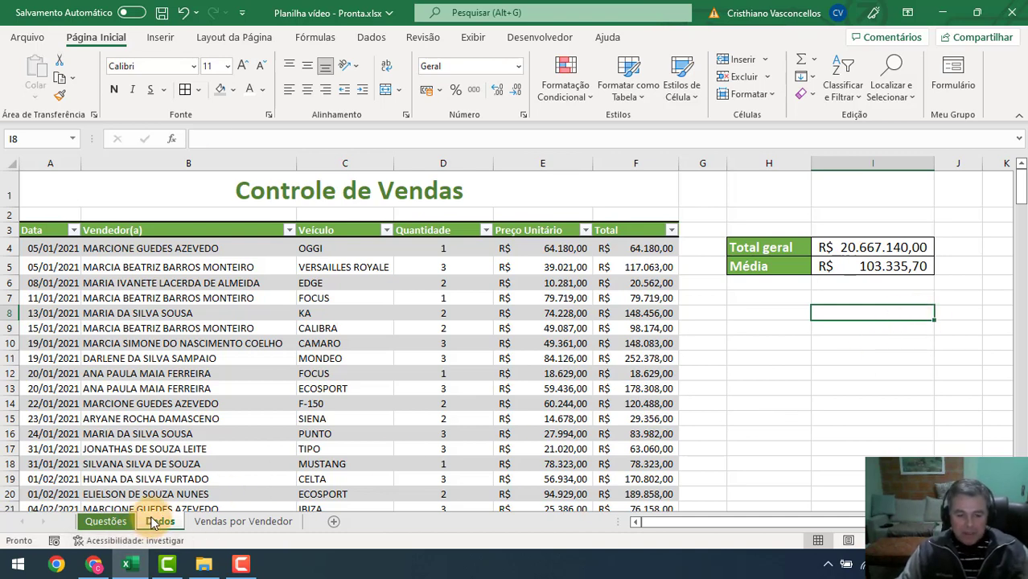
left_click(203, 525)
key("Delete")
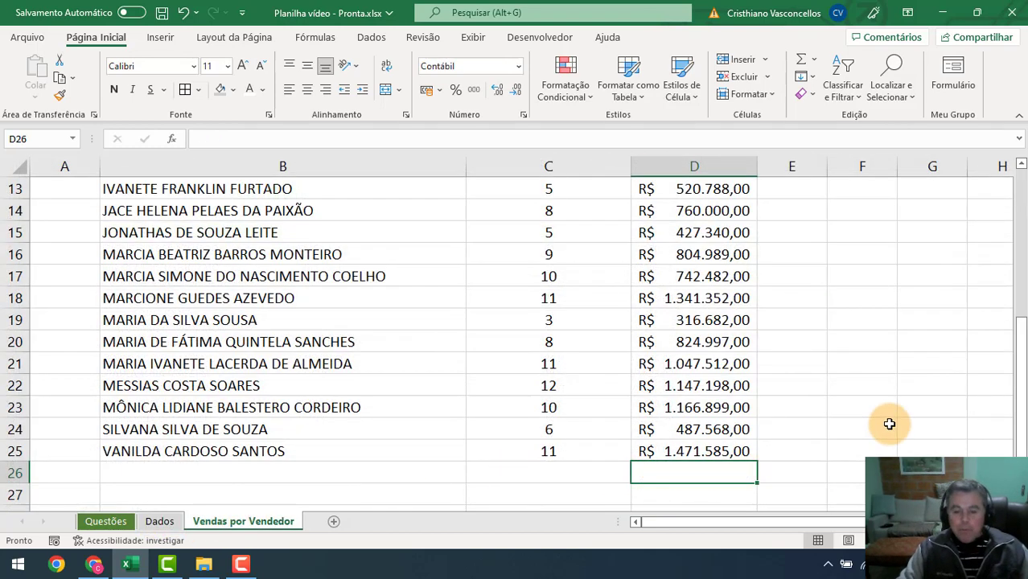
- Format the seller summary B2:D25 as a table with headers, using the green-header style with grey banded rows, and check the result
scroll(888, 427, "up", 4)
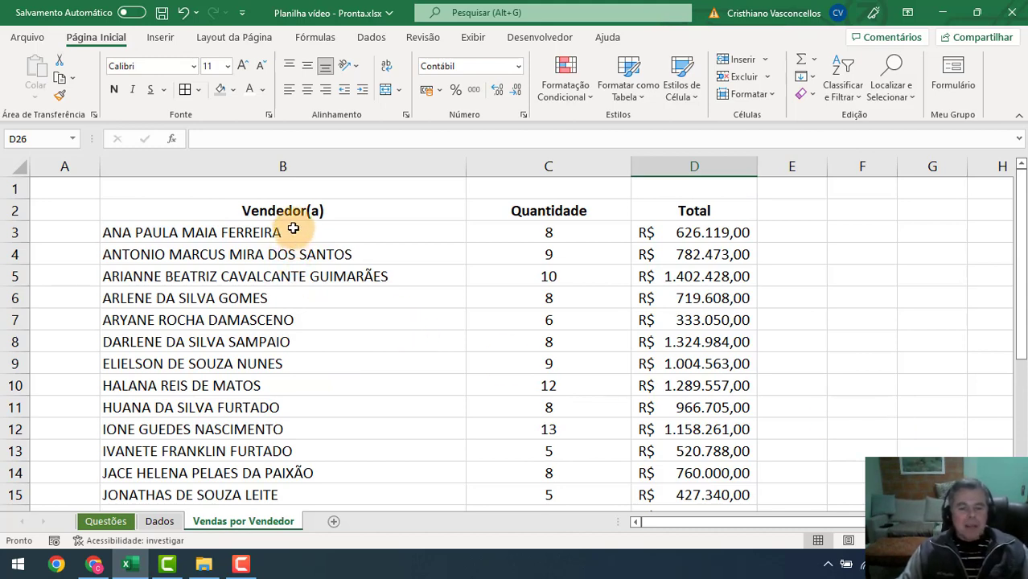
left_click(238, 210)
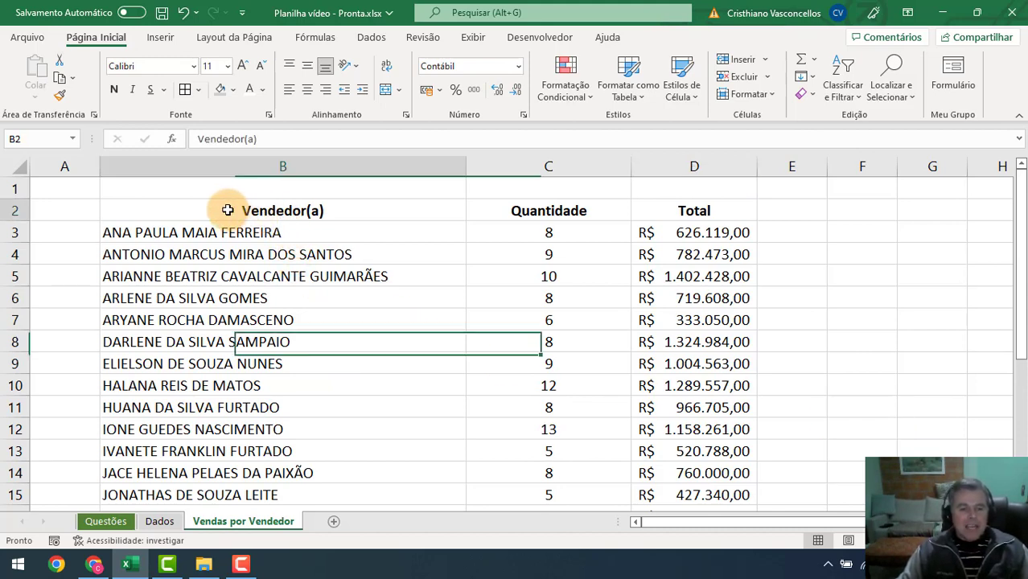
left_click(636, 95)
key("Escape")
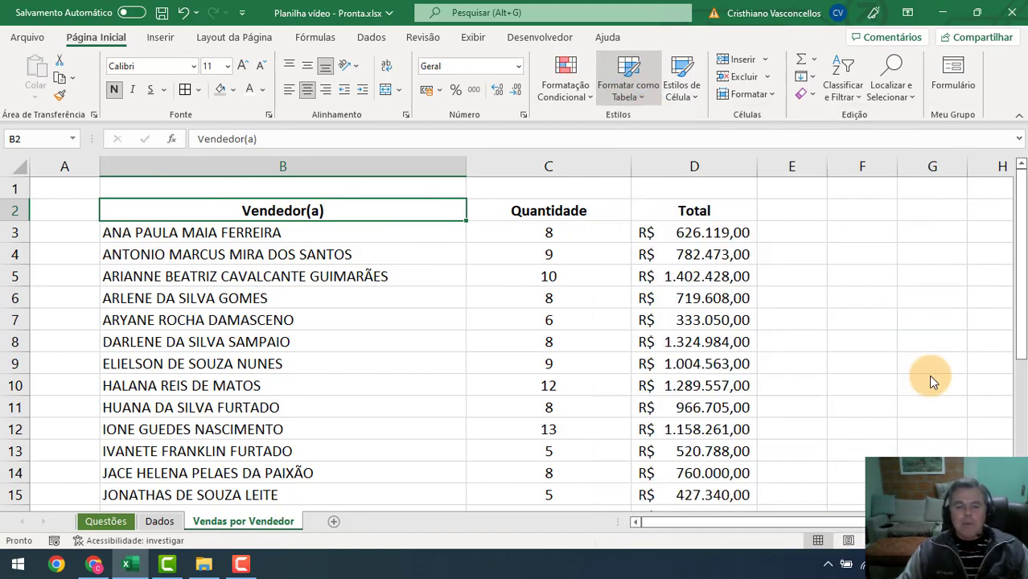
left_click(790, 317)
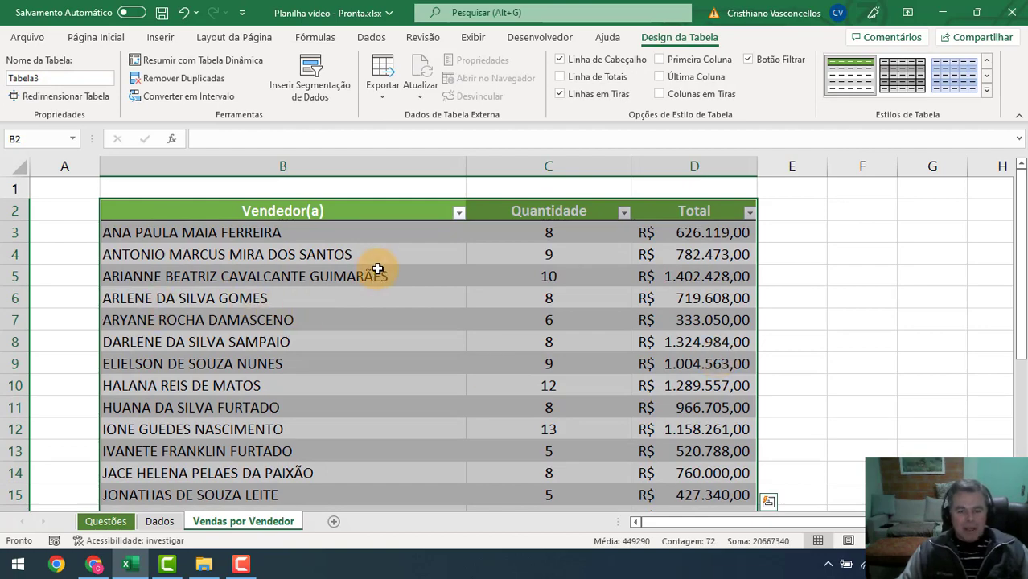
scroll(377, 268, "down", 5)
scroll(381, 299, "up", 5)
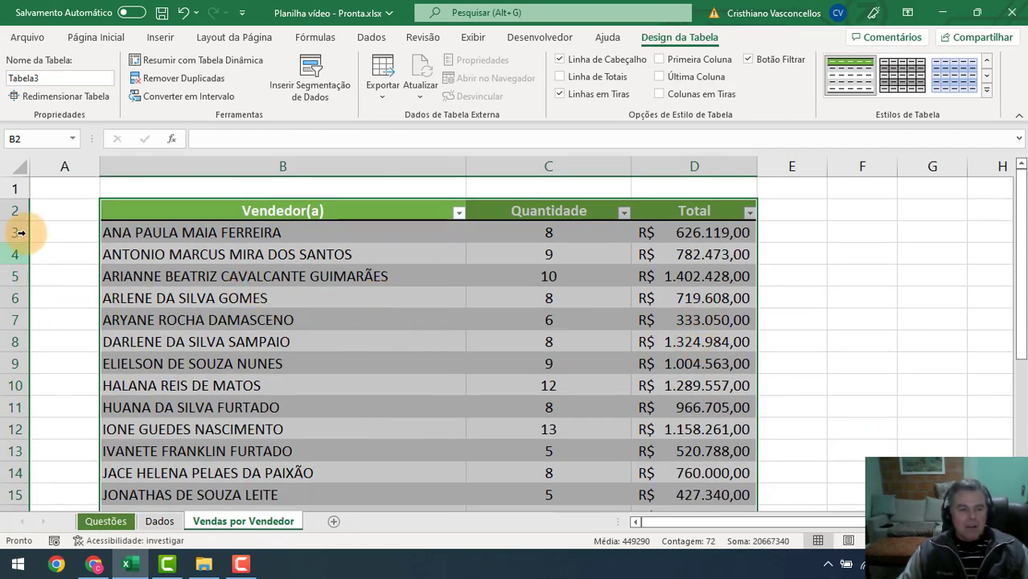
- Insert two empty rows above row 1 of Vendas por Vendedor
left_click(17, 186)
key("ctrl+plus")
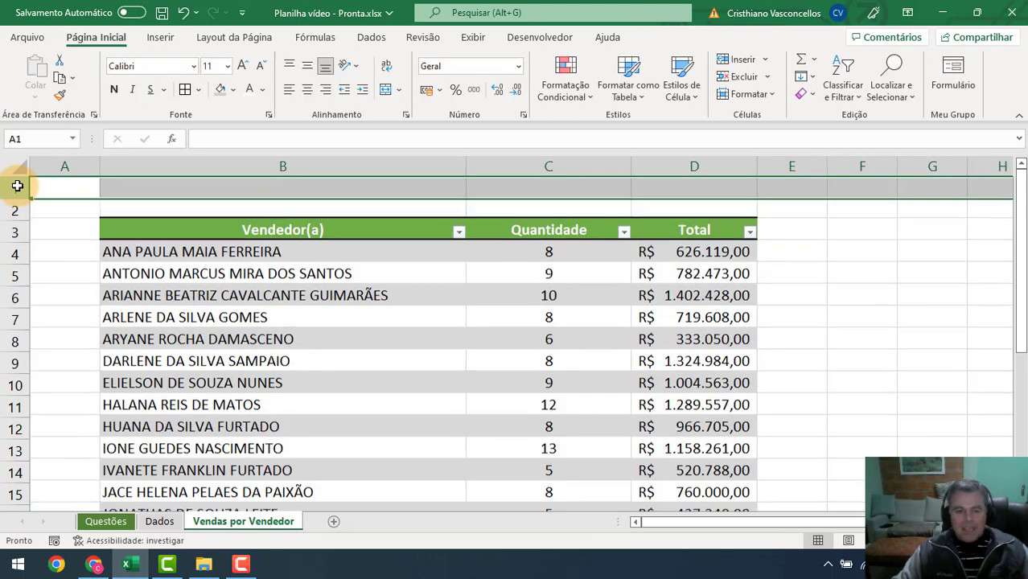
key("ctrl+plus")
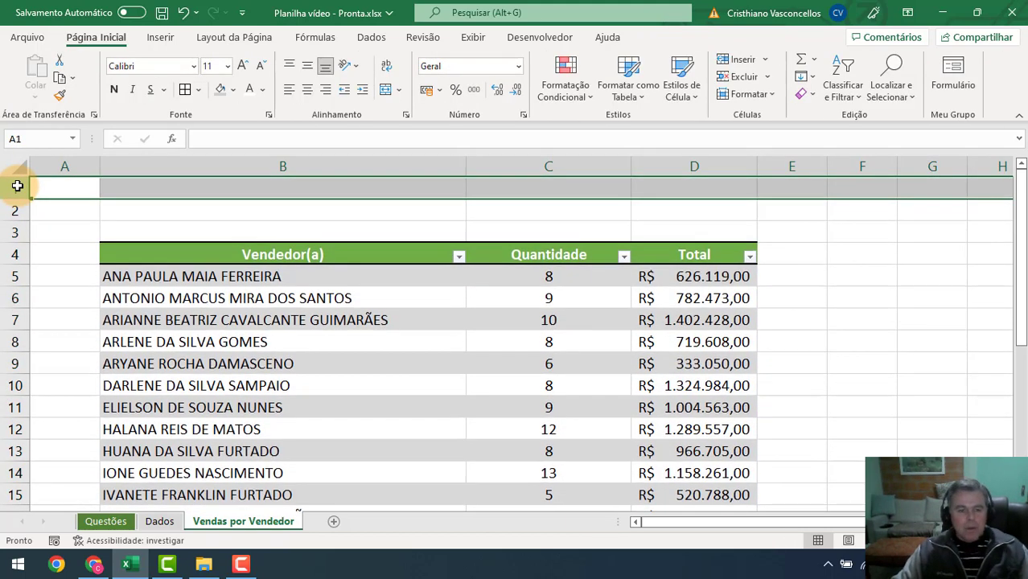
- Merge and centre B1:D1 and enter the title "Vendas por Vendedor"
left_click(209, 188)
left_click_drag(557, 167, 669, 177)
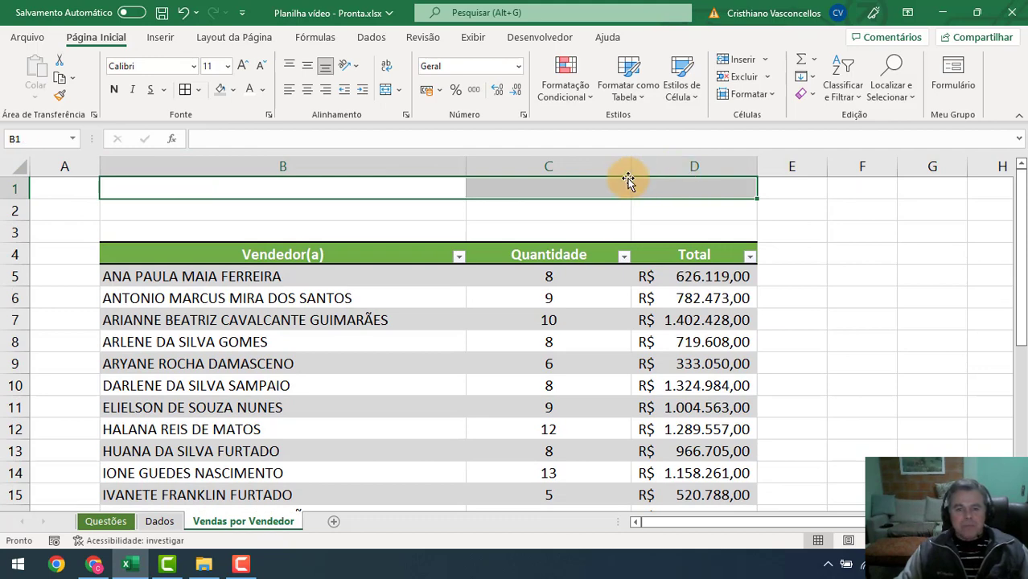
left_click(386, 92)
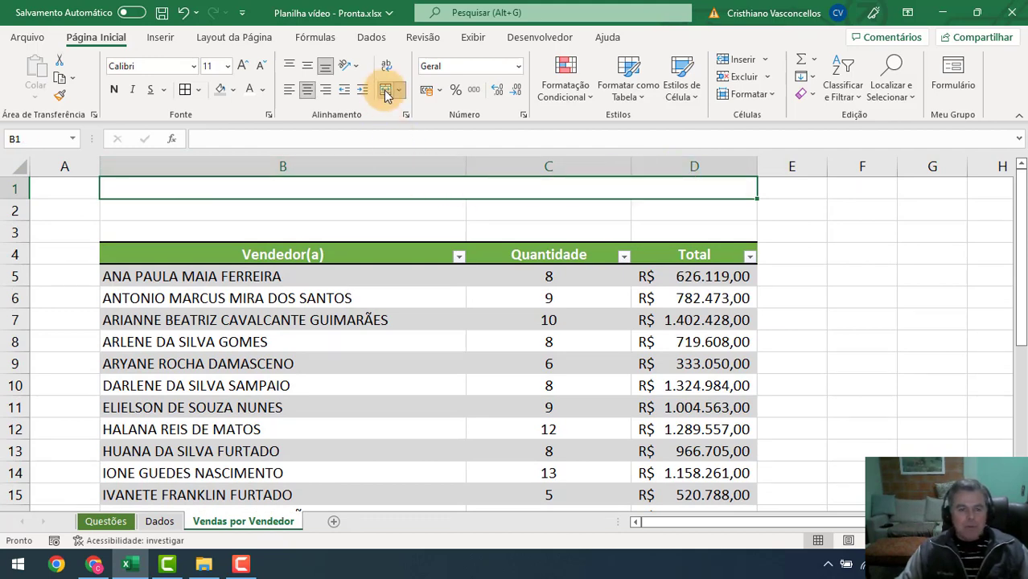
type("vE")
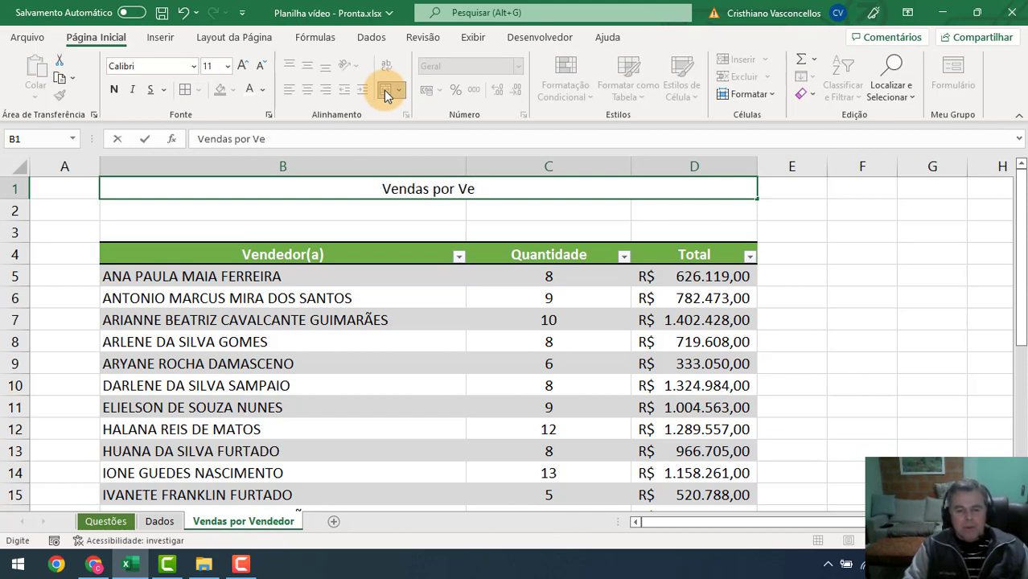
type("ndedor")
key("Return")
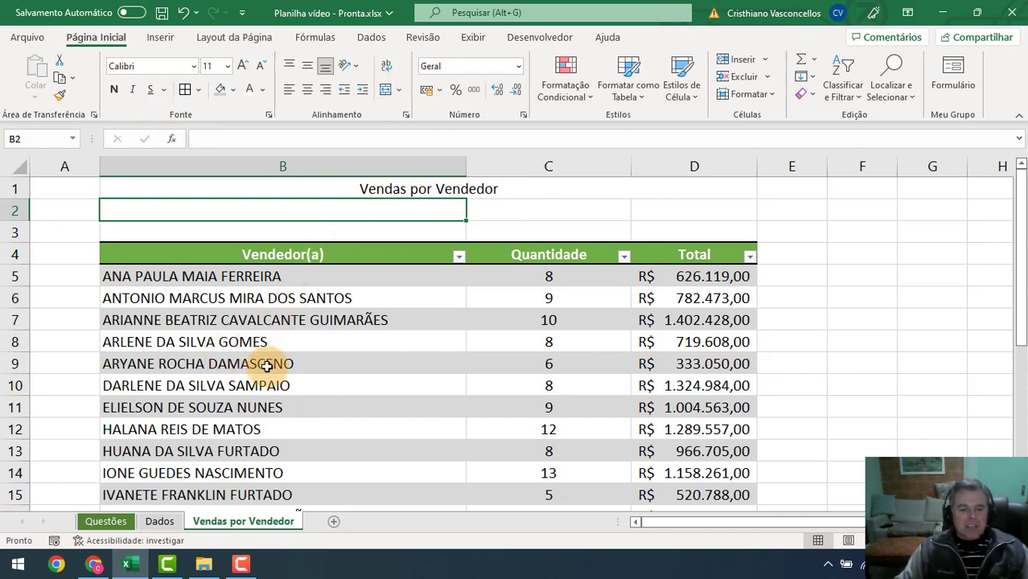
- Copy the formatting of the "Controle de Vendas" title on Dados onto the B1 title of Vendas por Vendedor
left_click(161, 521)
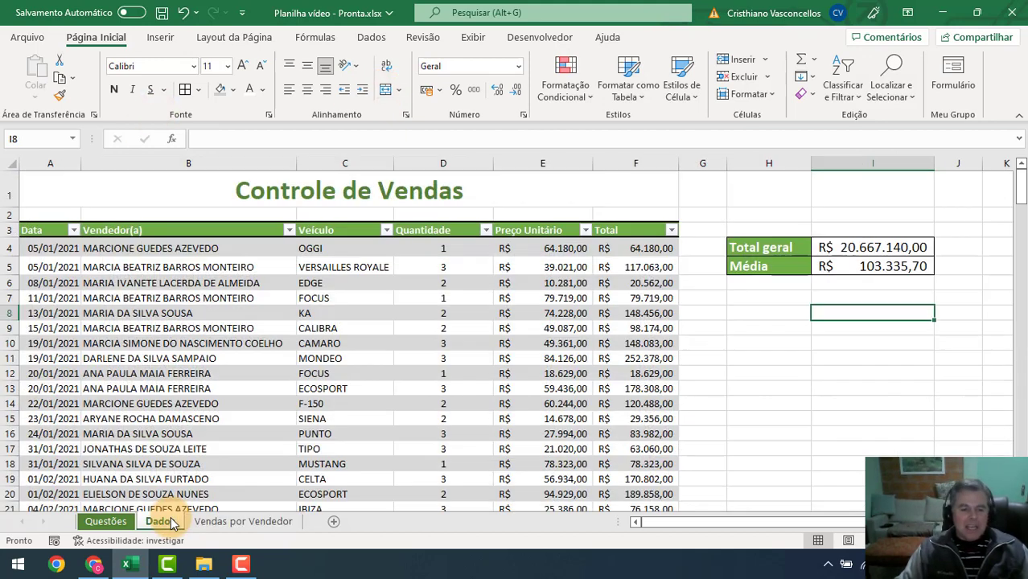
left_click(289, 186)
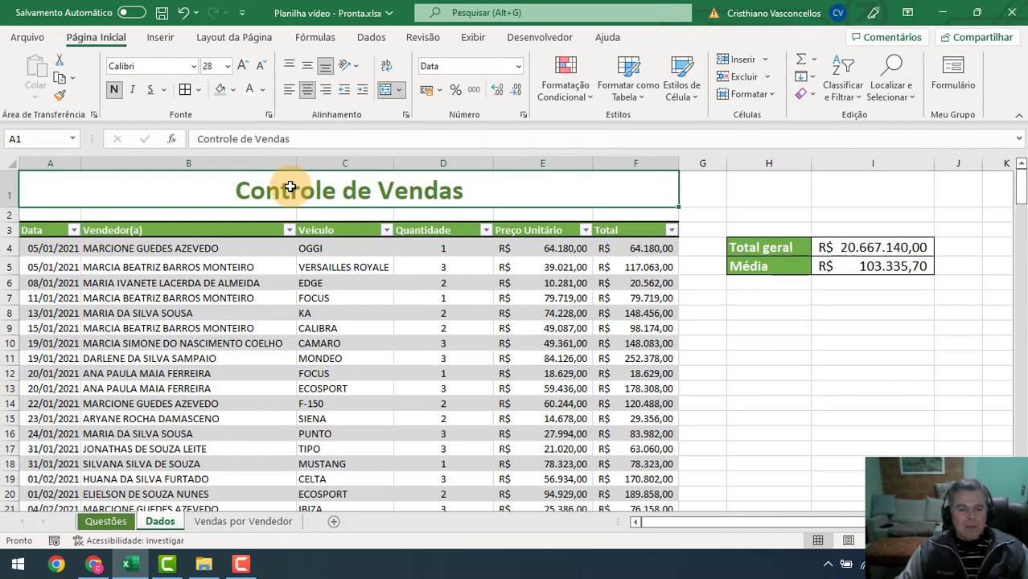
left_click(59, 95)
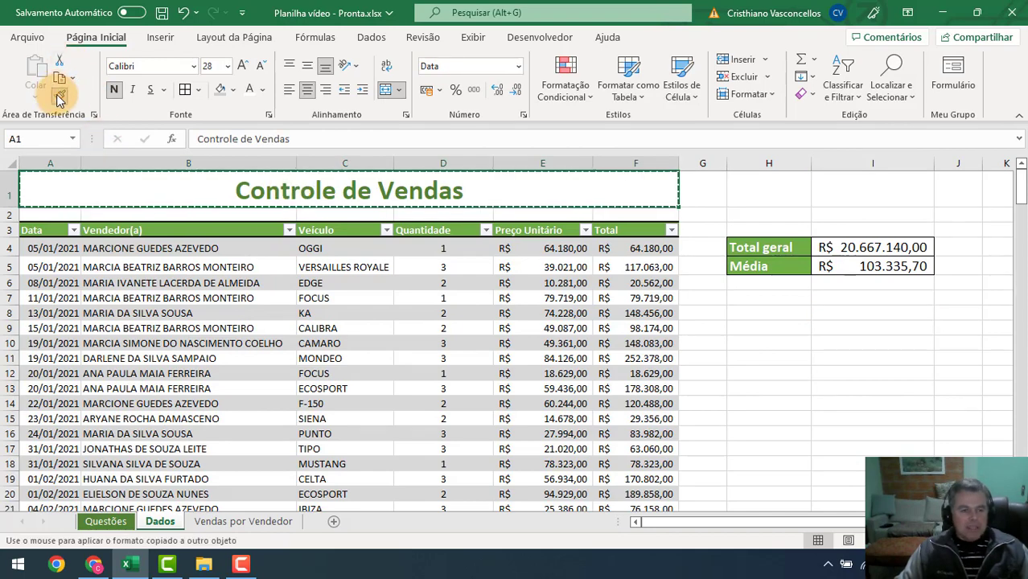
left_click(233, 521)
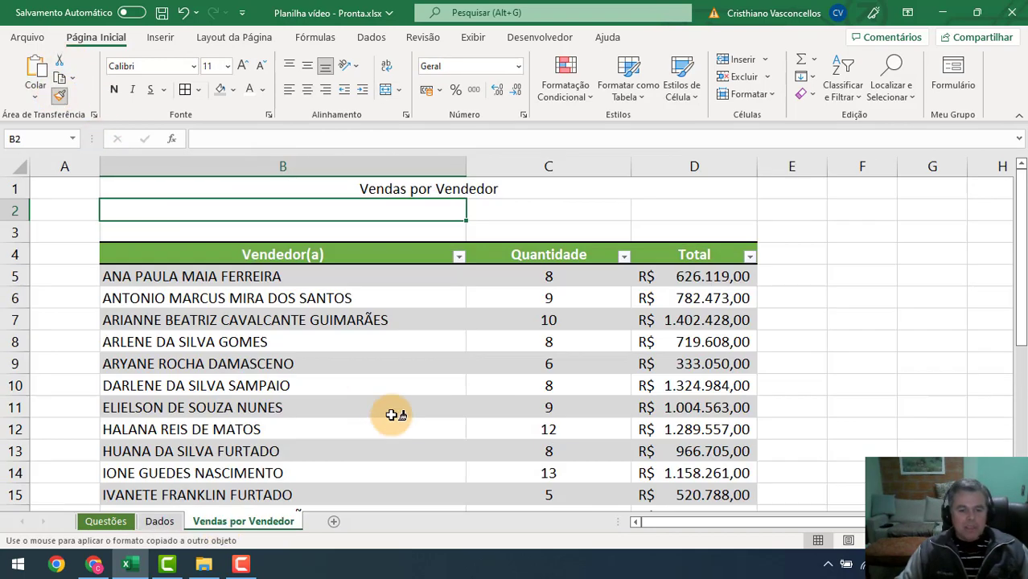
left_click(402, 185)
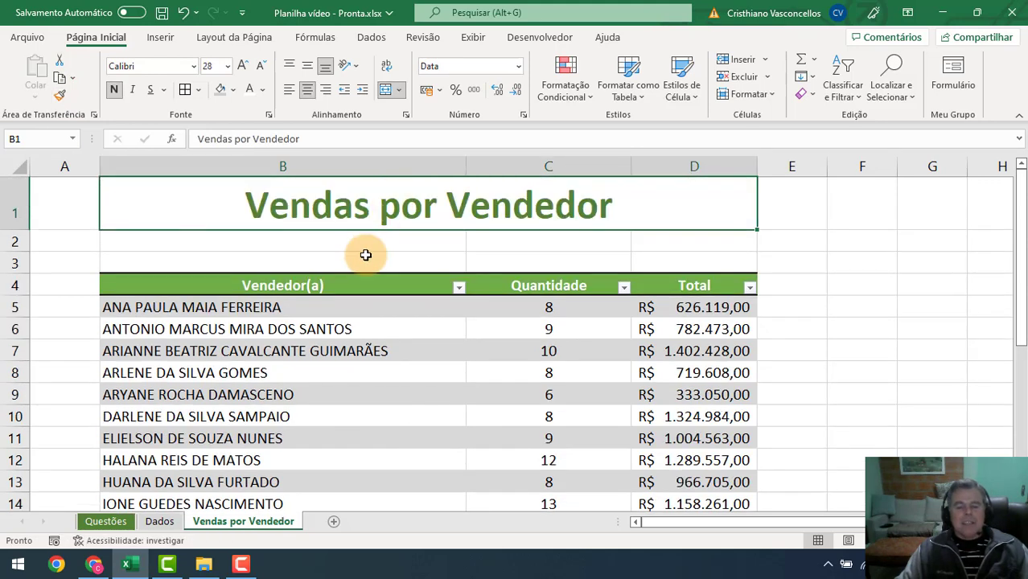
- Reduce the font size of the B1 title by three steps and review the formatted table down to its last rows
left_click(260, 65)
left_click(259, 66)
left_click(260, 66)
left_click(392, 237)
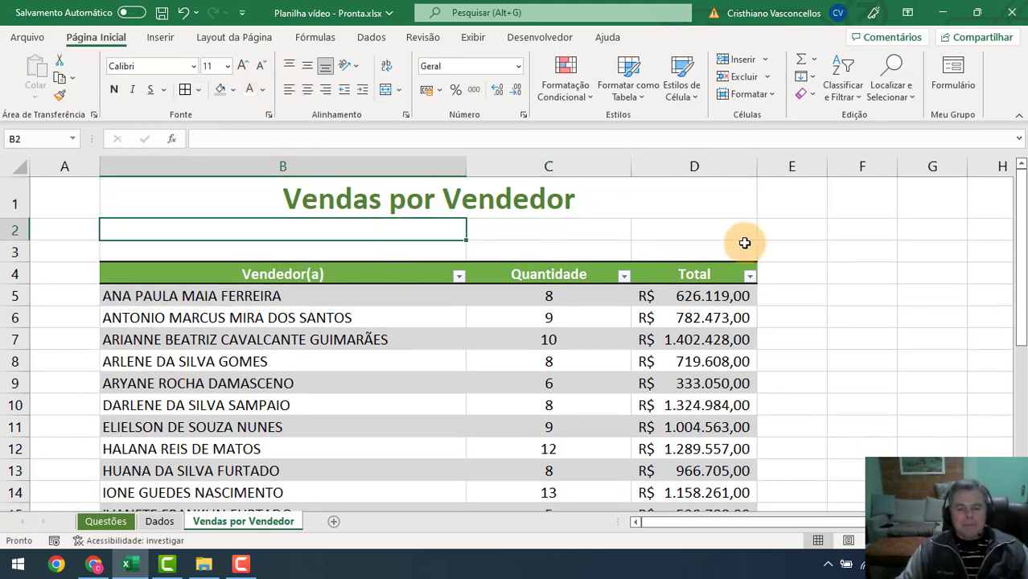
scroll(533, 303, "down", 3)
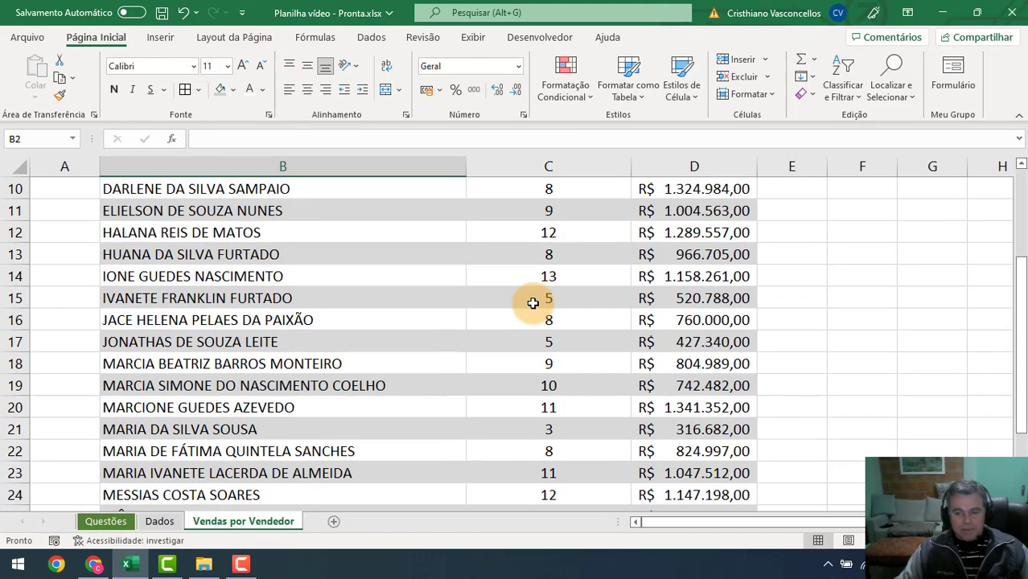
scroll(532, 303, "down", 4)
scroll(533, 302, "up", 7)
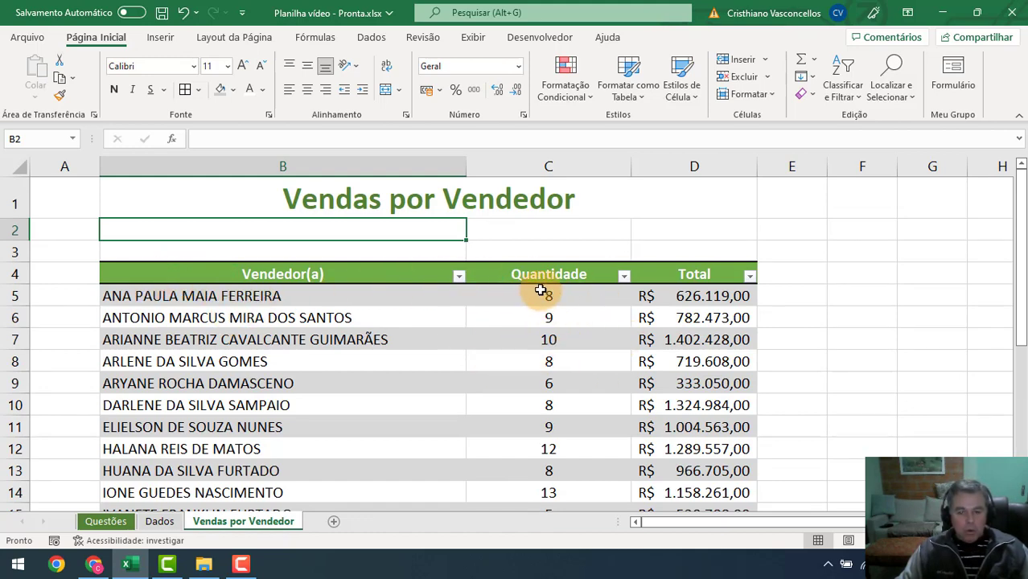
- Filter the Vendedor(a) column to only the second and sixth sellers, and clear the filter again
left_click(458, 277)
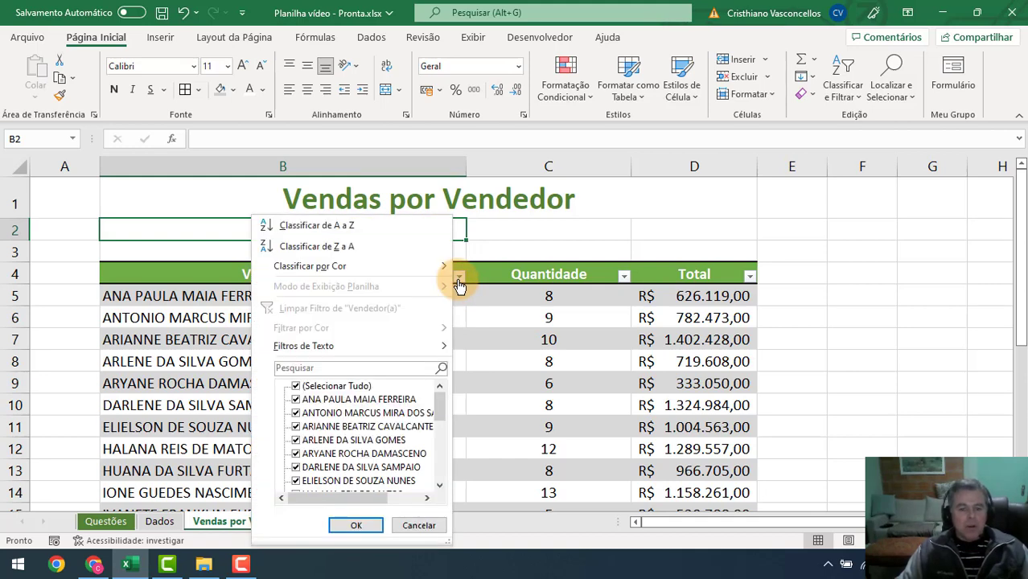
left_click(296, 388)
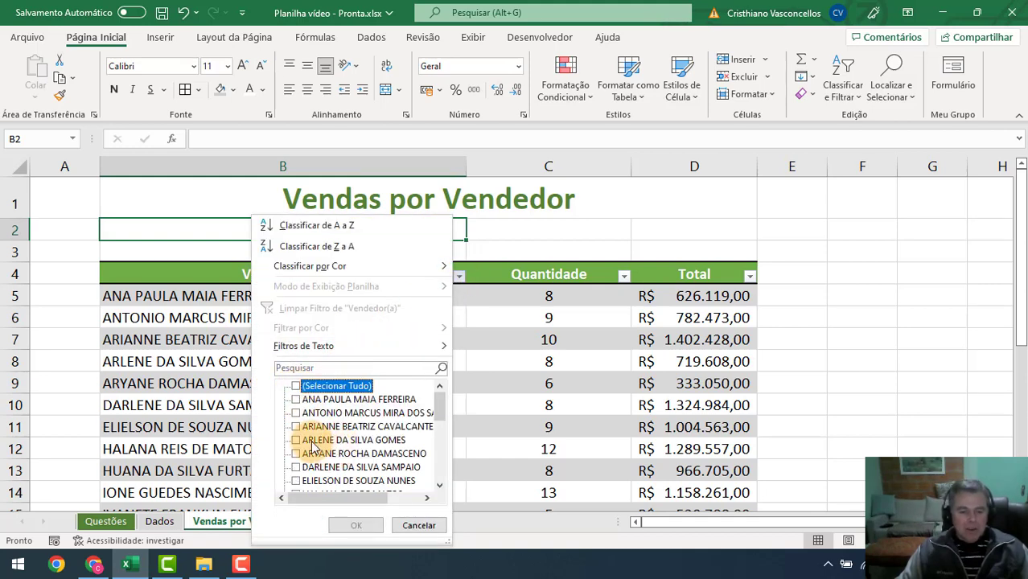
left_click(296, 413)
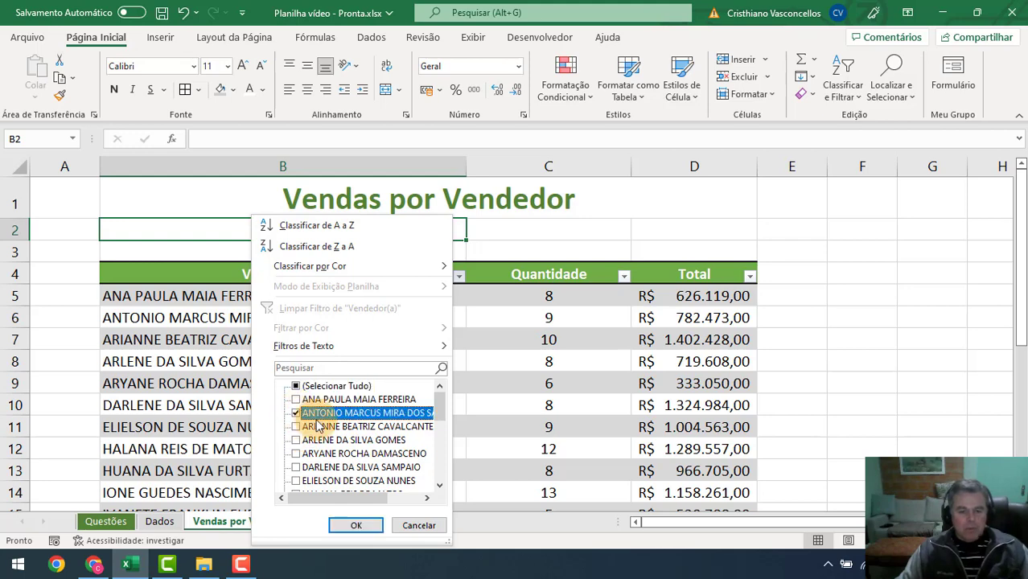
left_click(296, 467)
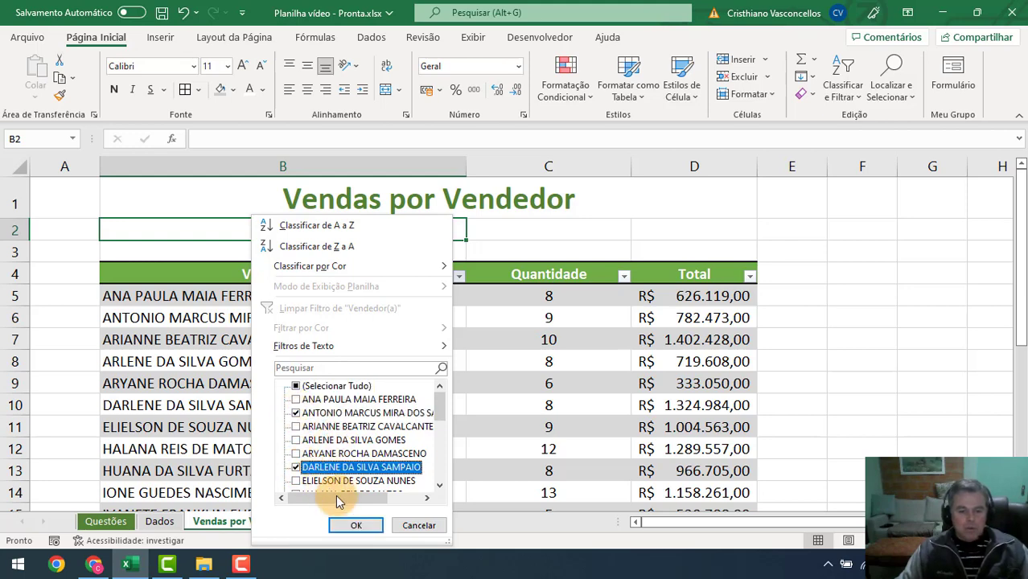
left_click(342, 525)
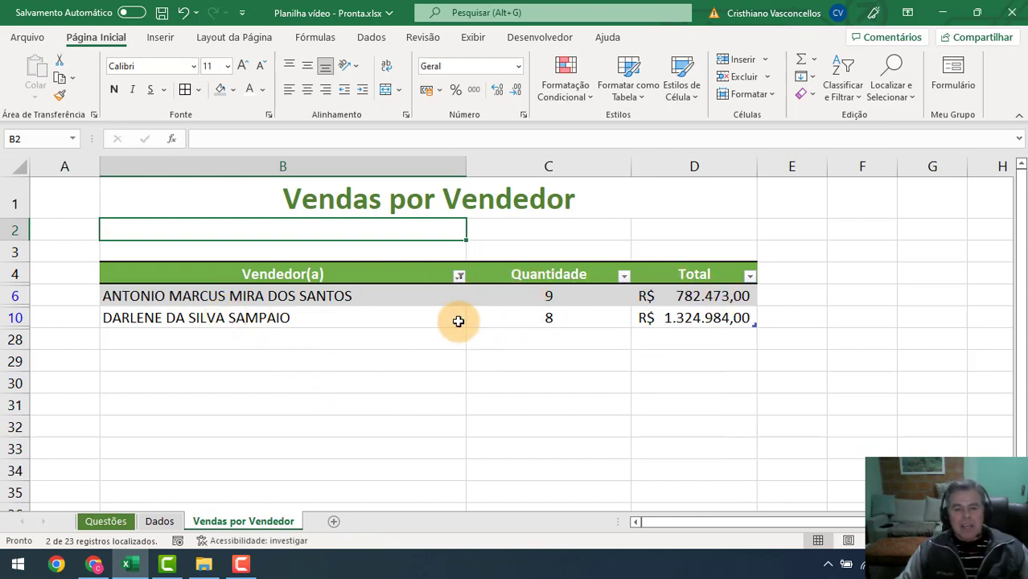
left_click(462, 276)
left_click(274, 302)
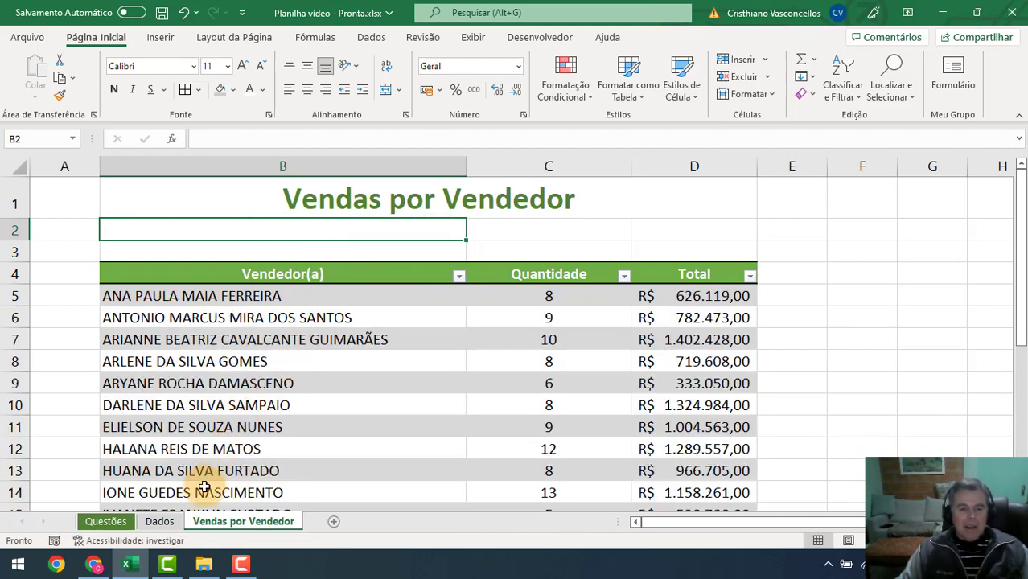
- Check the questions on Questões and add a sheet named "Vendas por Produto" after Vendas por Vendedor
scroll(291, 402, "down", 1)
scroll(292, 404, "up", 1)
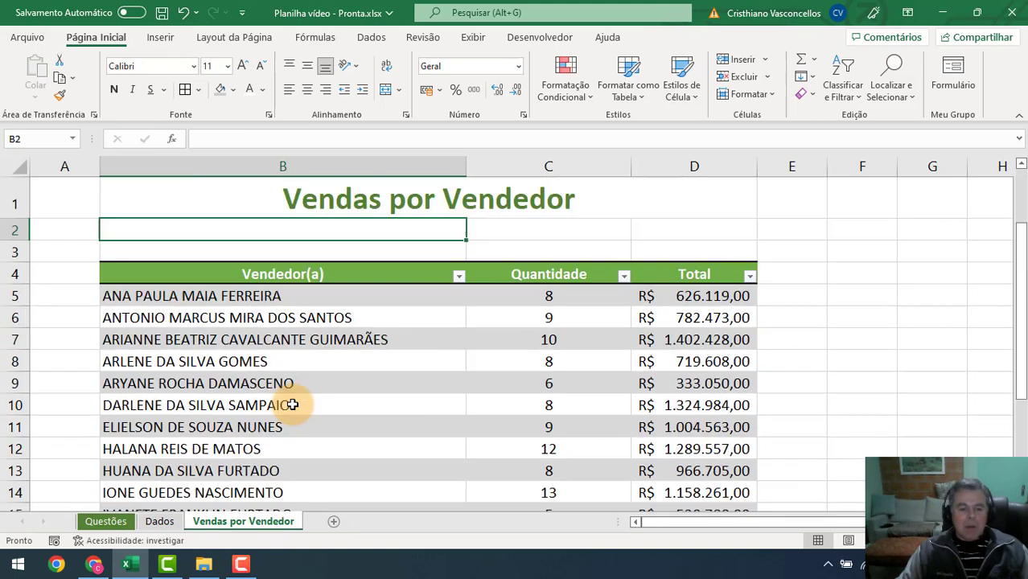
left_click(165, 522)
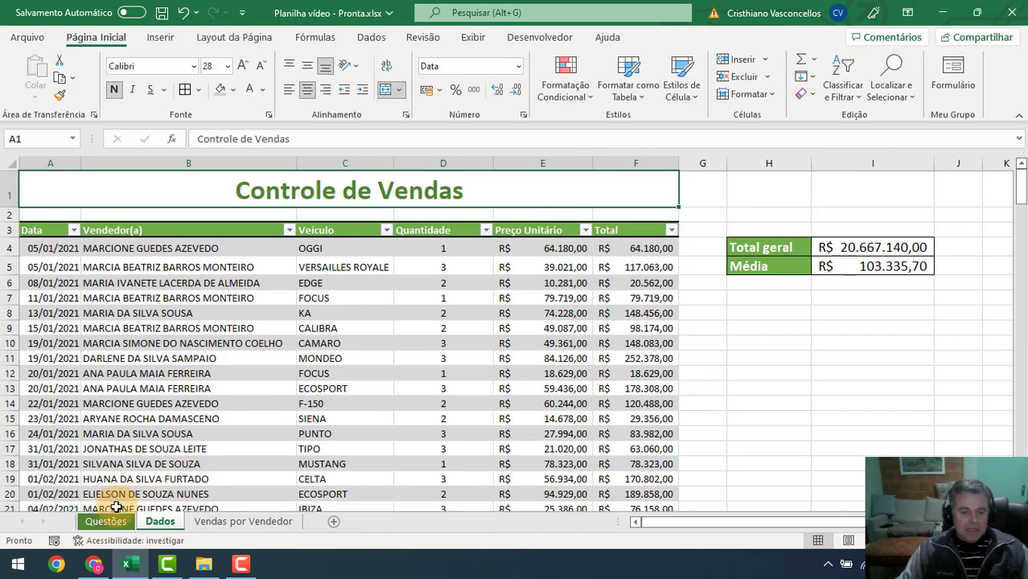
left_click(104, 521)
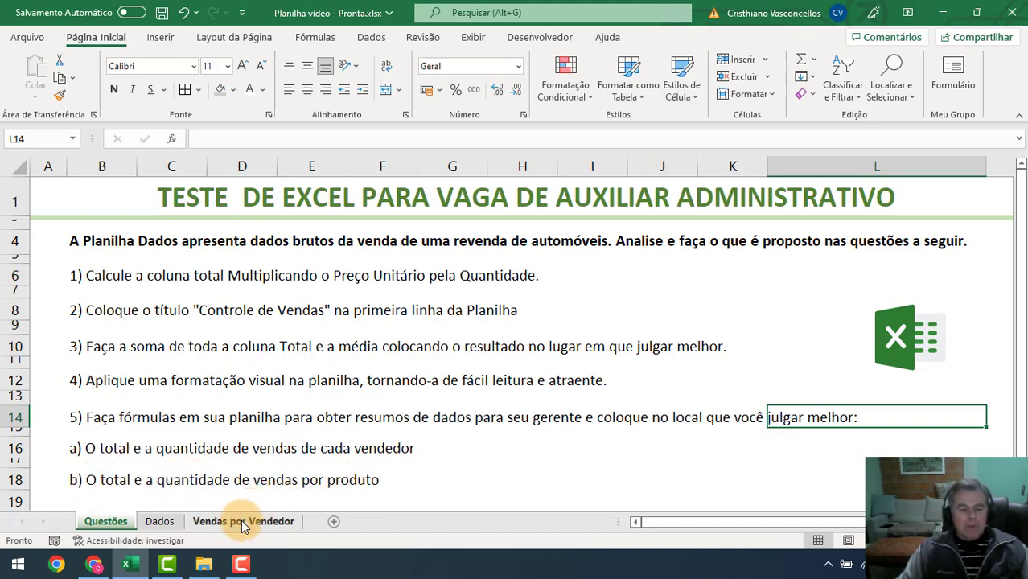
left_click(334, 523)
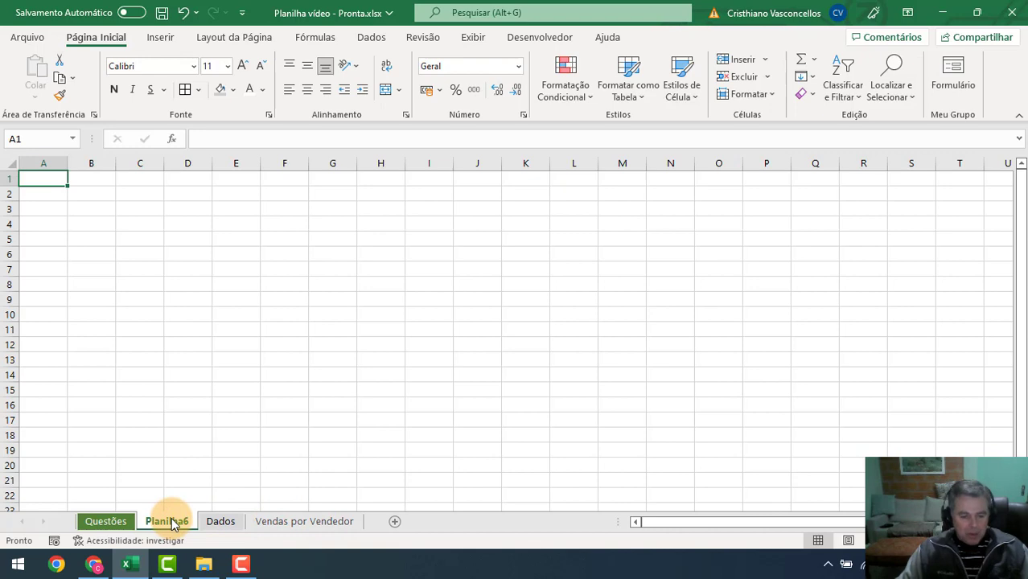
mouse_move(173, 524)
left_mouse_down()
mouse_move(264, 493)
mouse_move(378, 507)
mouse_move(349, 527)
mouse_move(508, 493)
left_mouse_up()
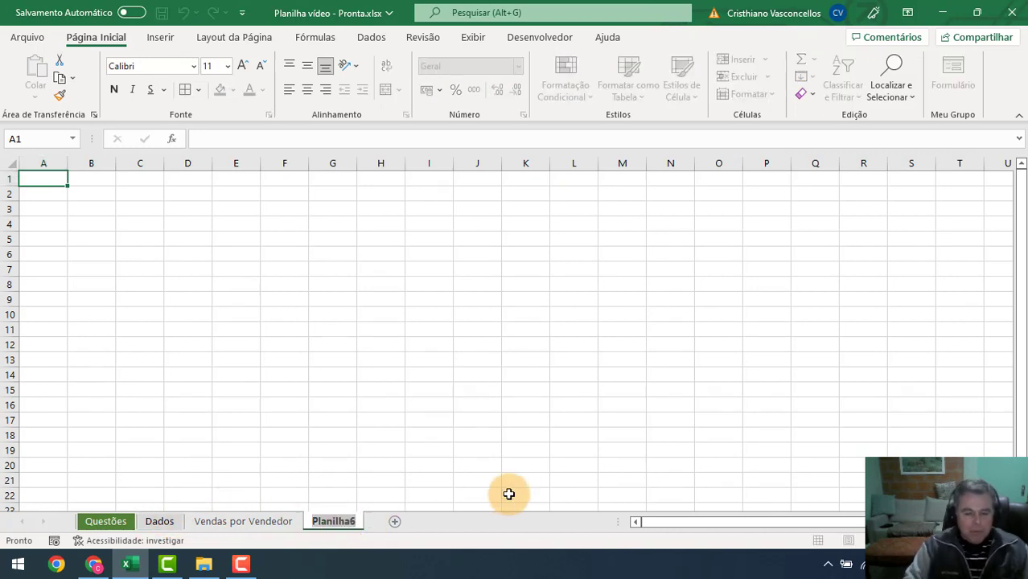
type("Vendas por Produto")
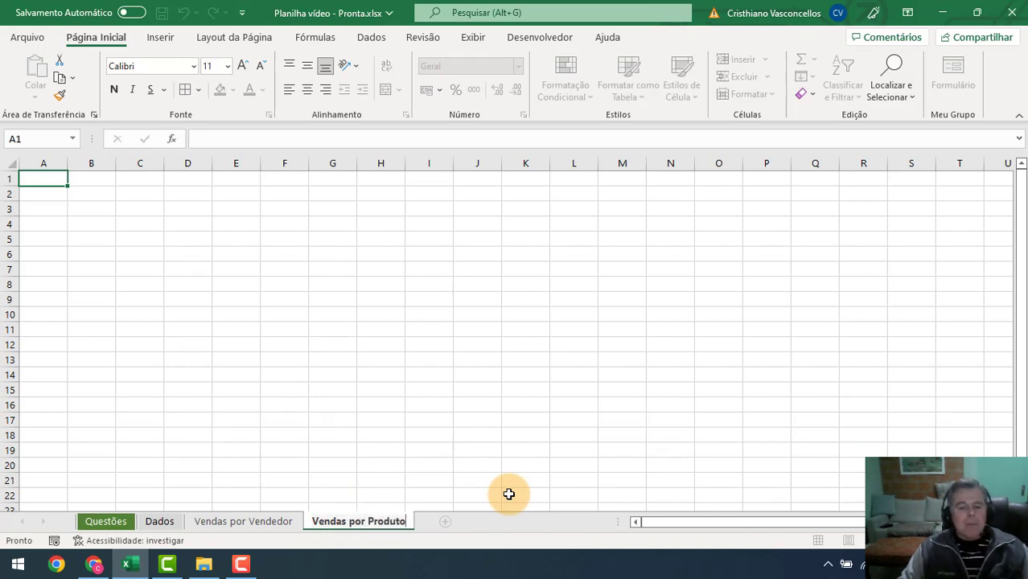
key("Return")
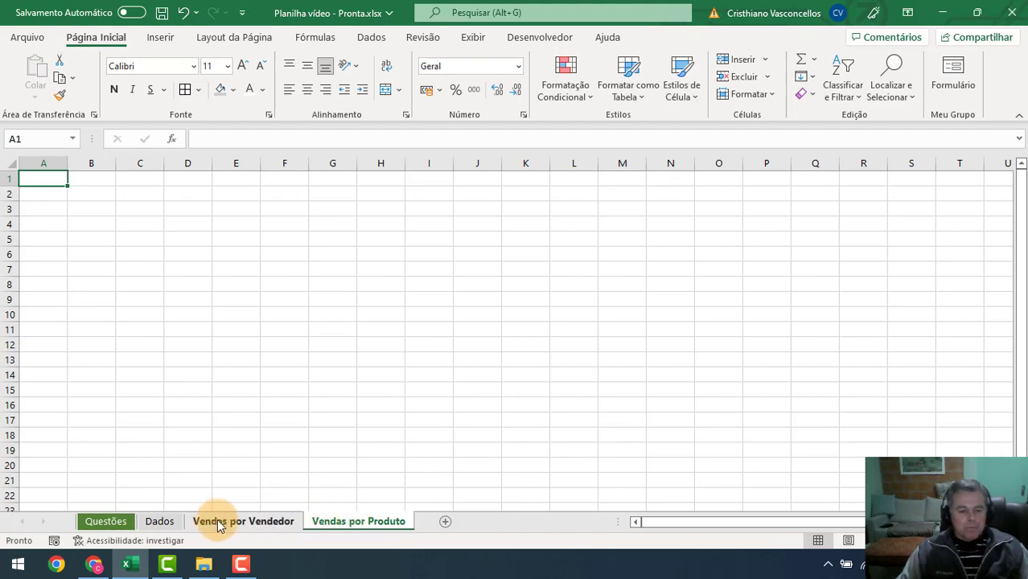
- Copy all the Veículo entries from C4 down on Dados and paste them as values at B3 of Vendas por Produto
left_click(160, 521)
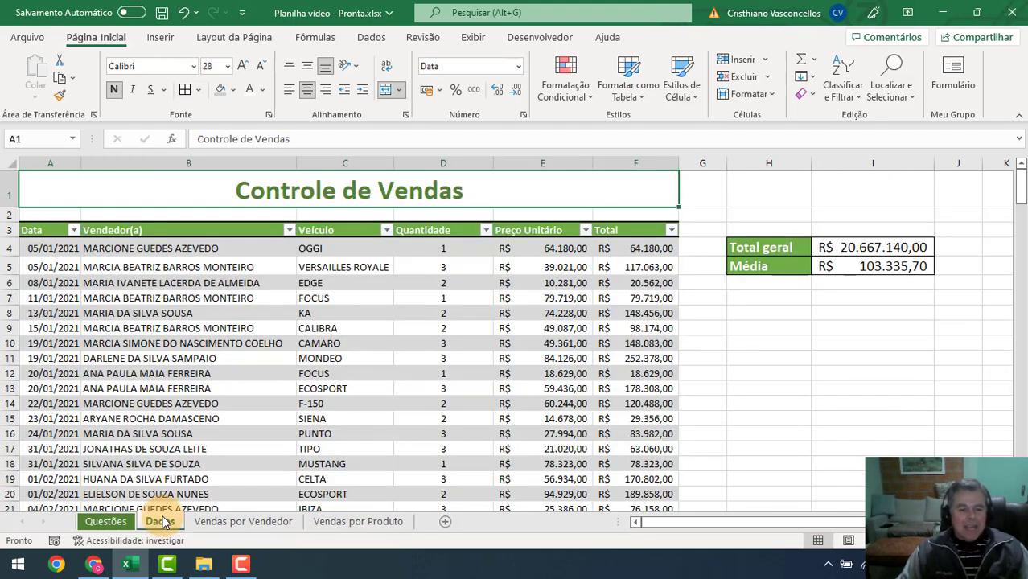
left_click(332, 250)
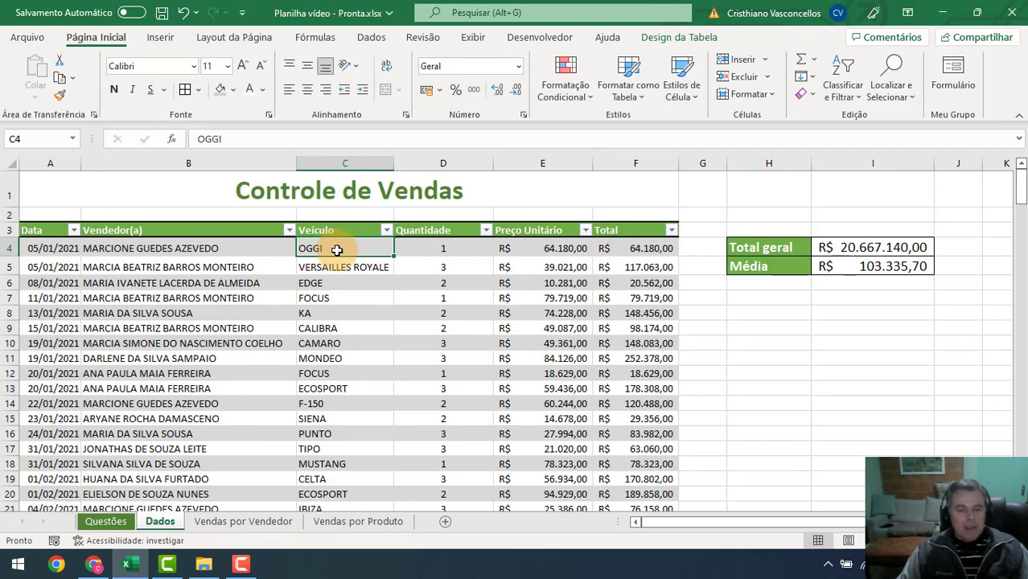
key("ctrl+shift+Down")
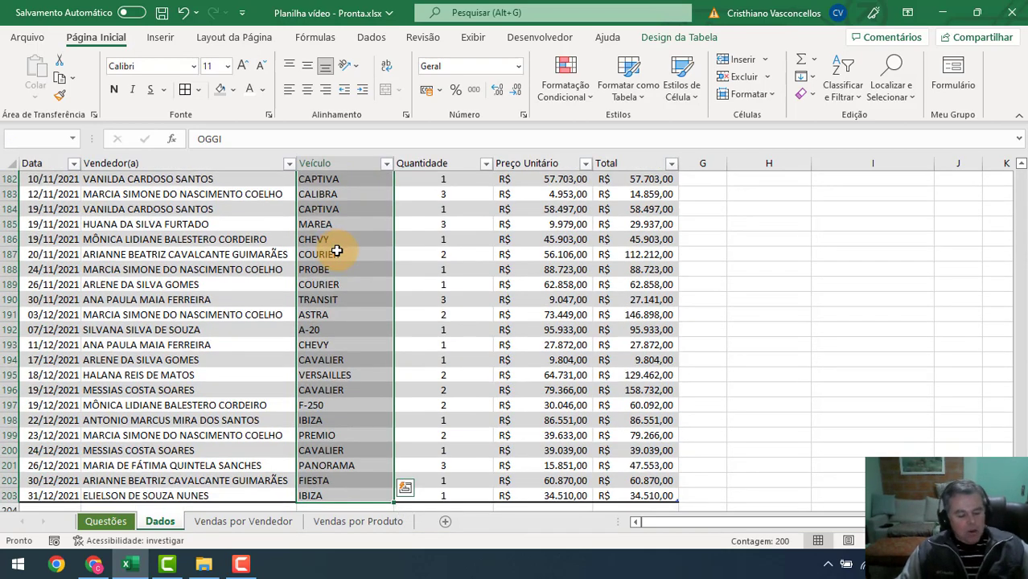
key("ctrl+c")
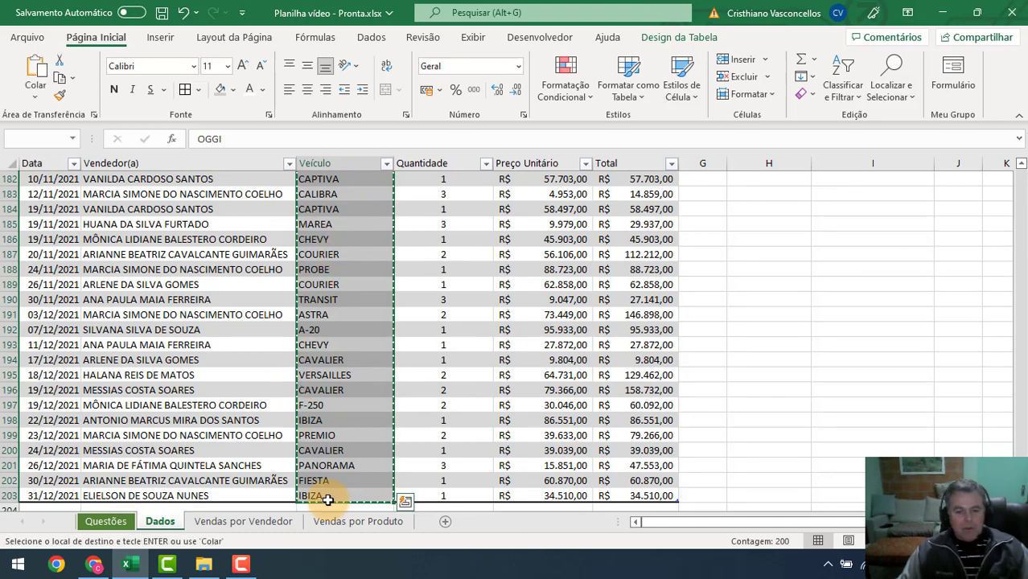
left_click(357, 525)
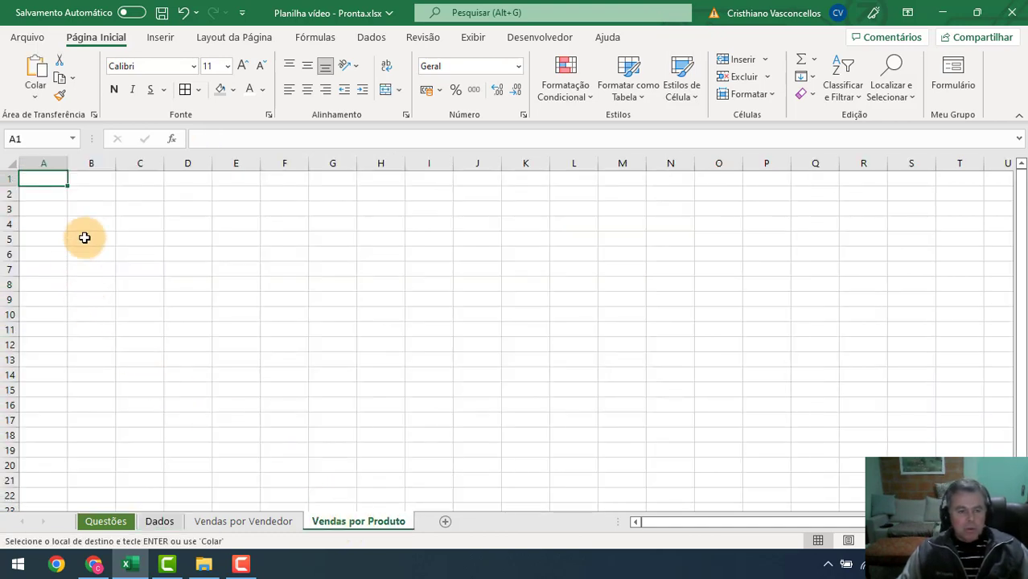
left_click(94, 209)
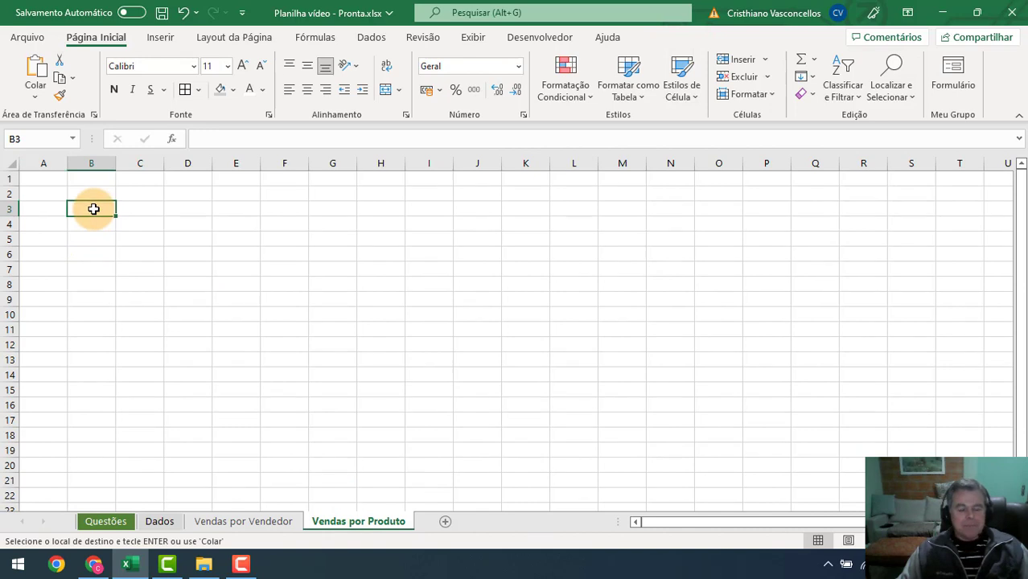
right_click(93, 209)
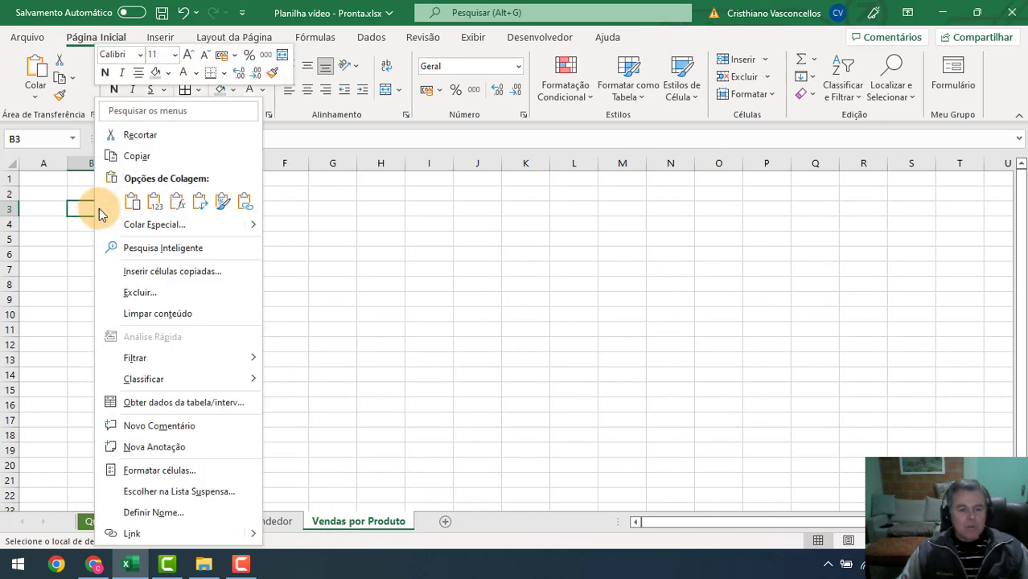
left_click(155, 202)
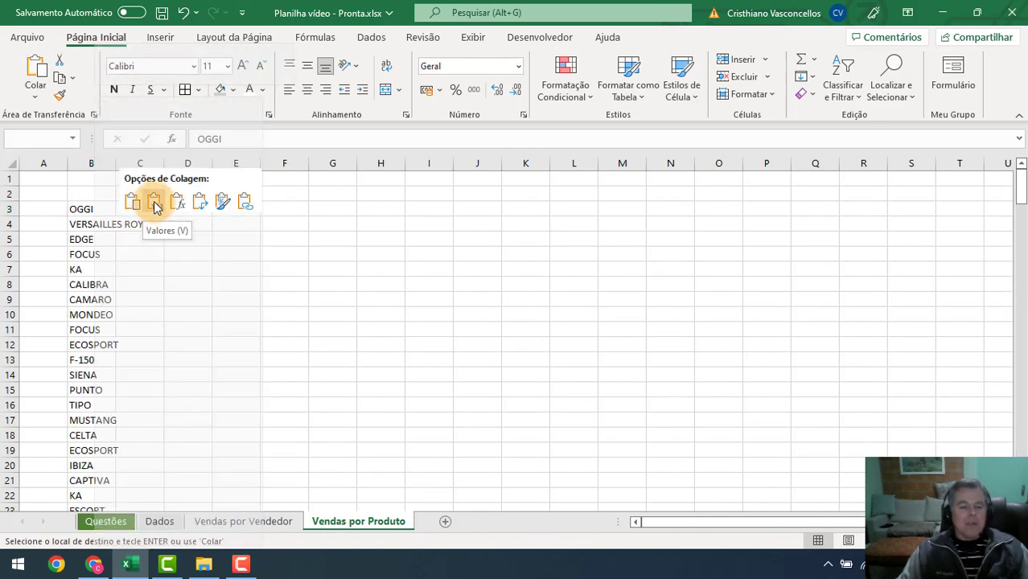
- Widen column B to fit the vehicle names and look through the pasted list
key("ctrl+shift+Down")
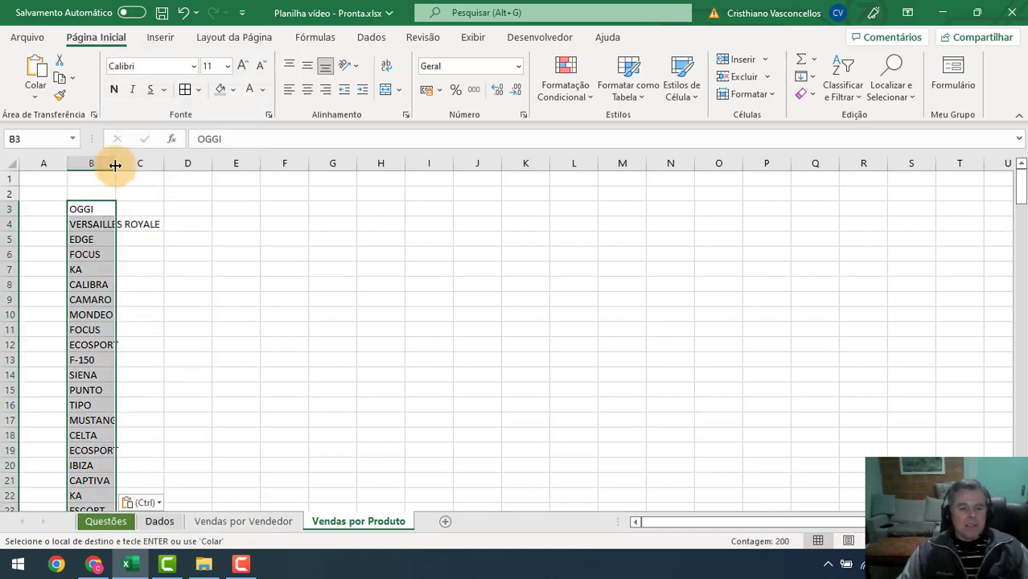
left_click_drag(116, 164, 220, 175)
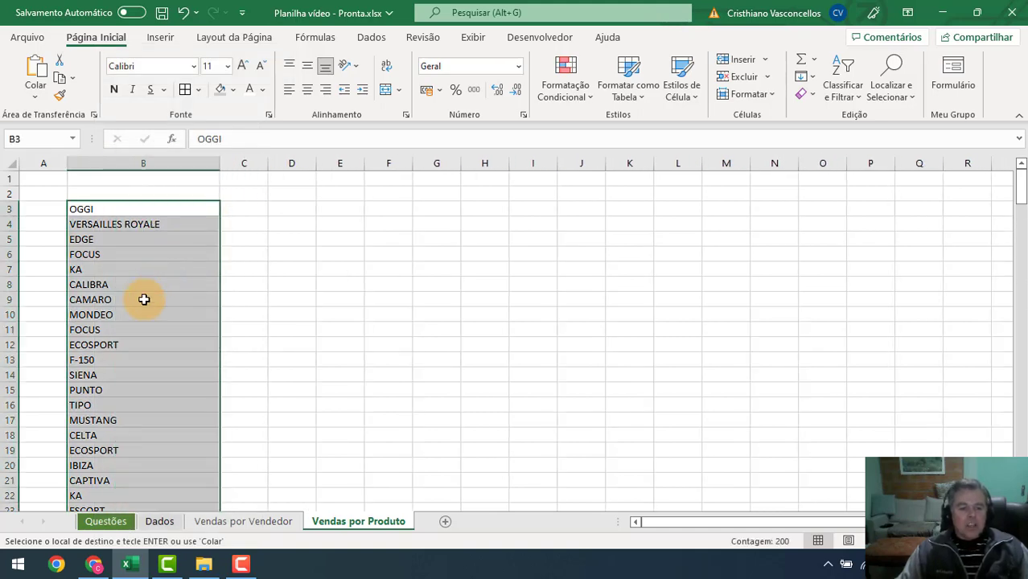
scroll(142, 298, "down", 5)
scroll(144, 299, "down", 12)
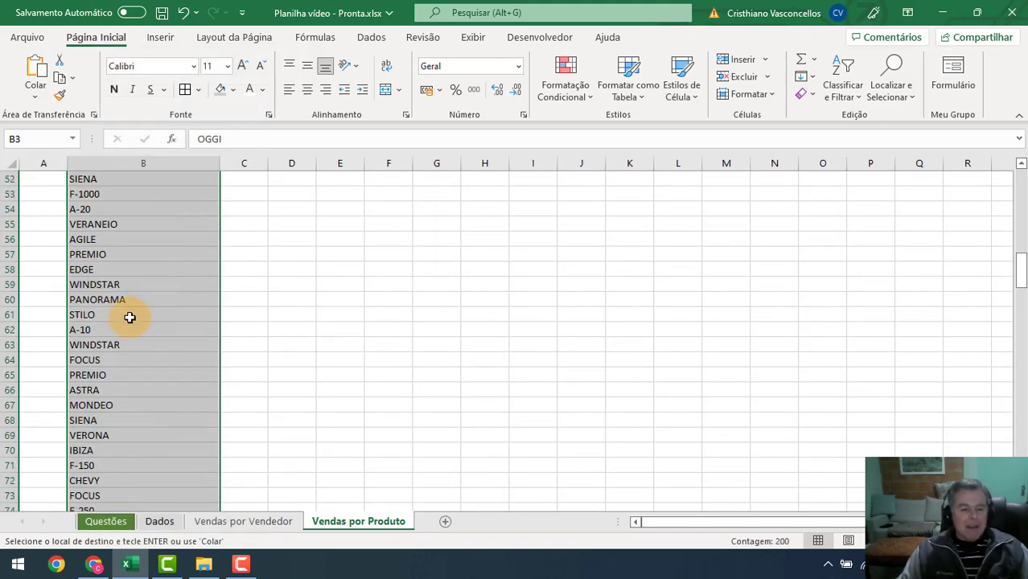
scroll(129, 317, "down", 4)
scroll(129, 318, "up", 15)
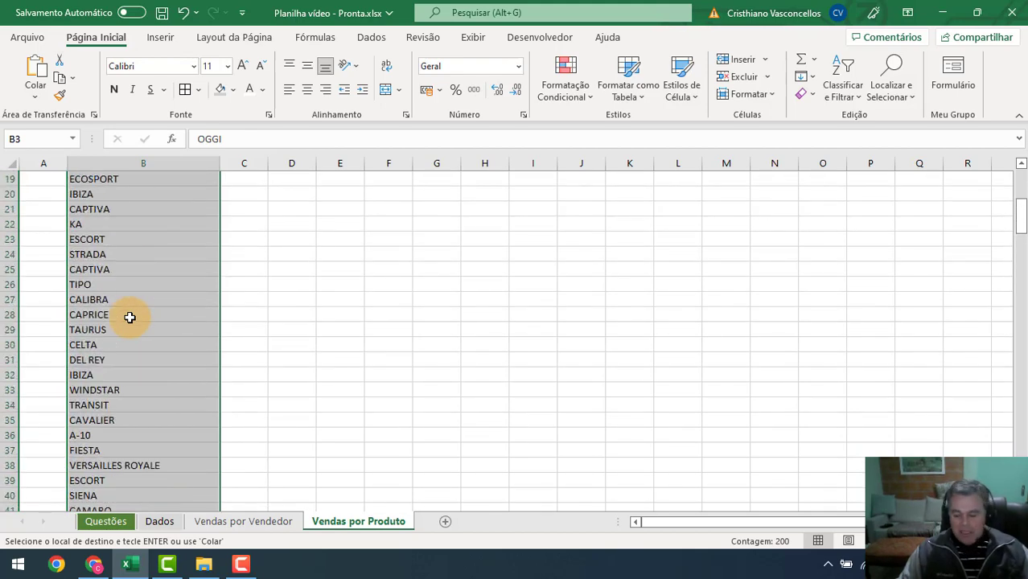
key("ctrl+Up")
scroll(130, 317, "up", 2)
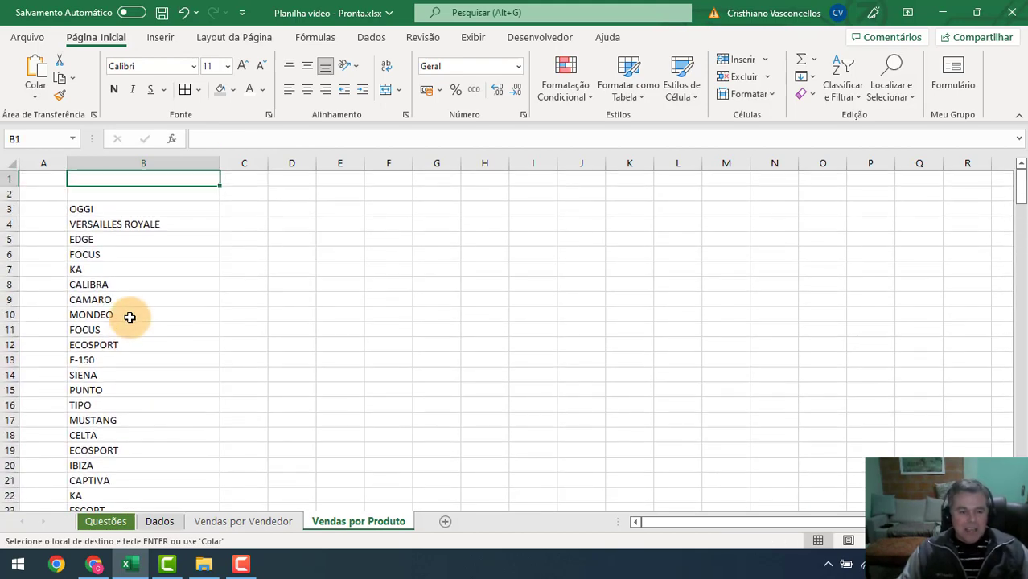
- Remove the duplicate vehicles from the list in B3:B202, treating the data as having no header row
left_click(129, 208)
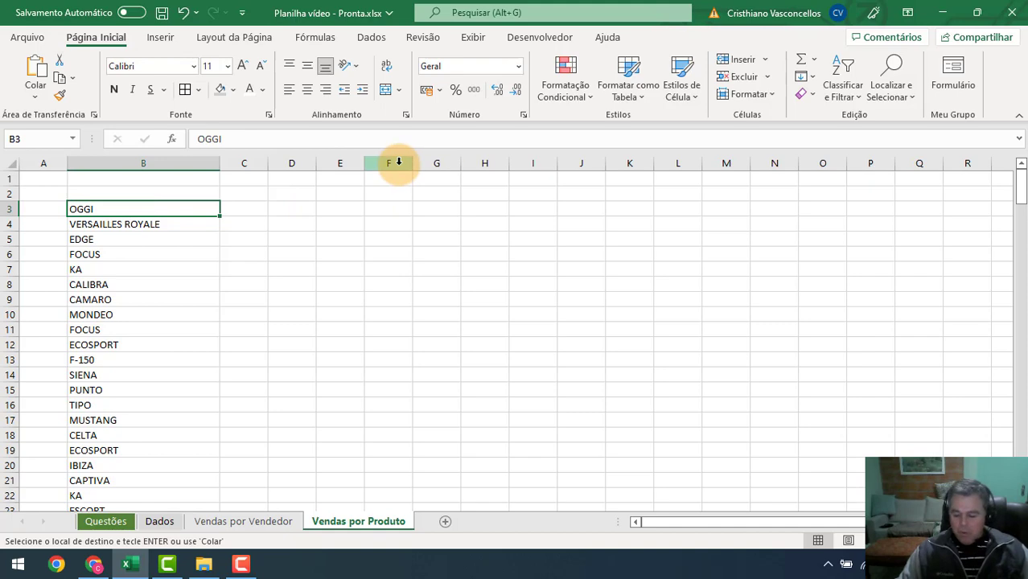
key("ctrl+shift+Down")
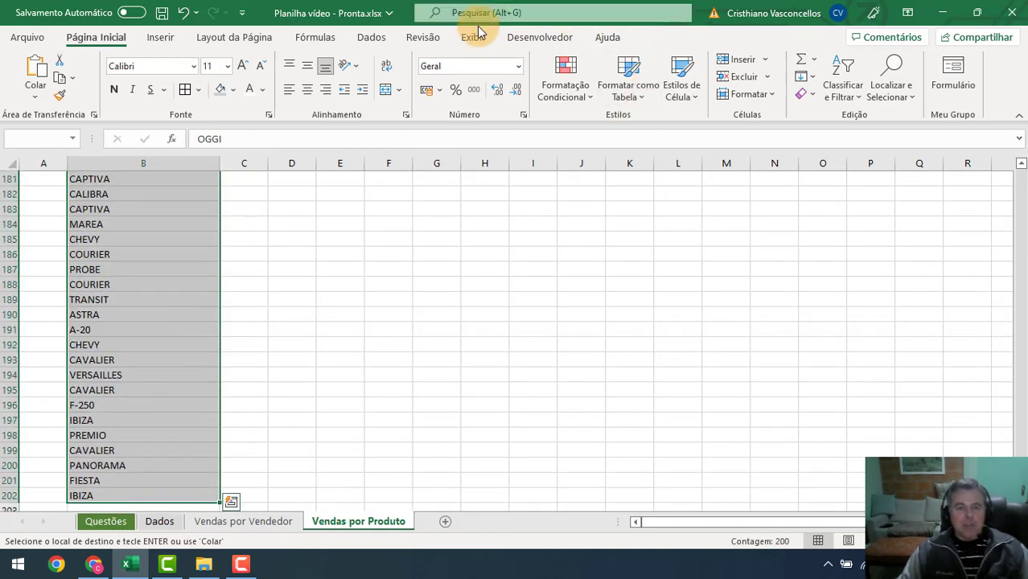
left_click(370, 38)
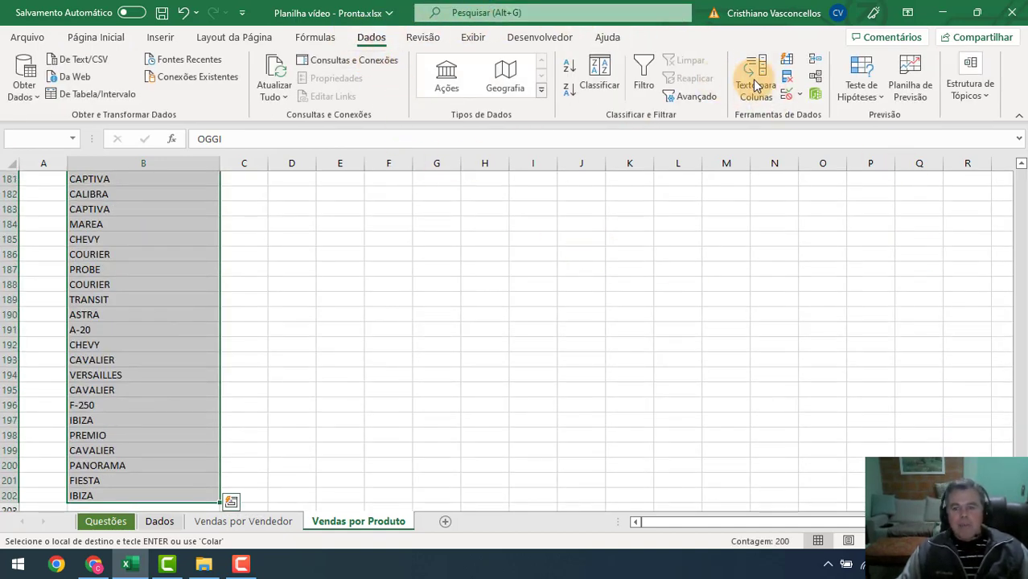
left_click(787, 82)
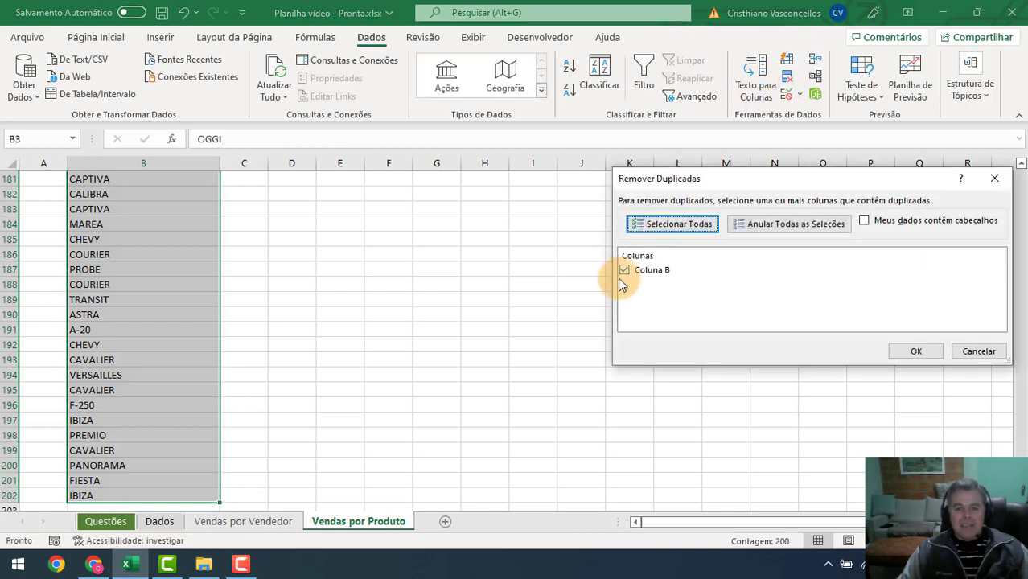
left_click(916, 354)
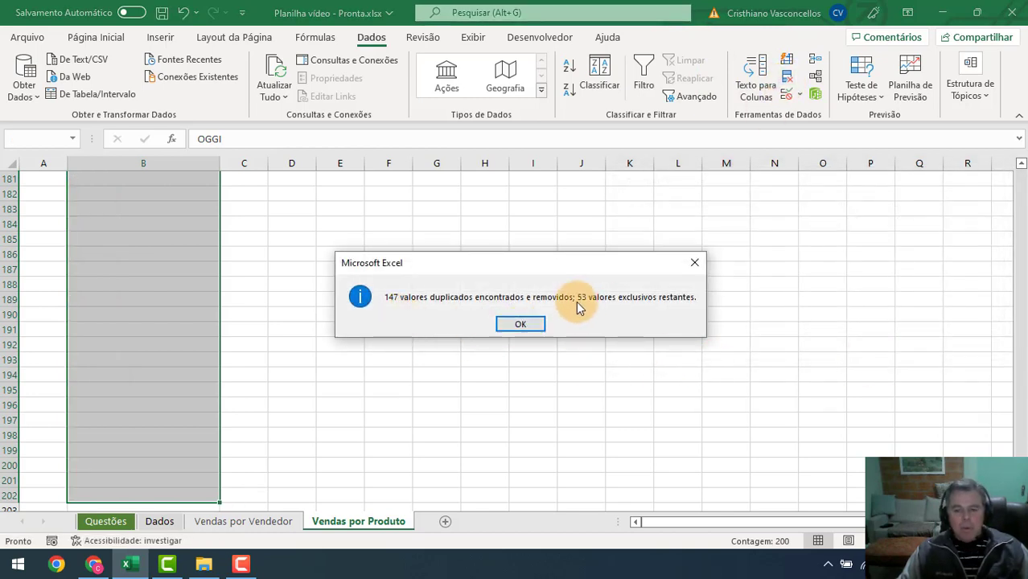
left_click(521, 325)
- Enter the headers Veículo, Quantidade and Valor in B2:D2 above the vehicle list
scroll(176, 321, "up", 5)
left_click(174, 313)
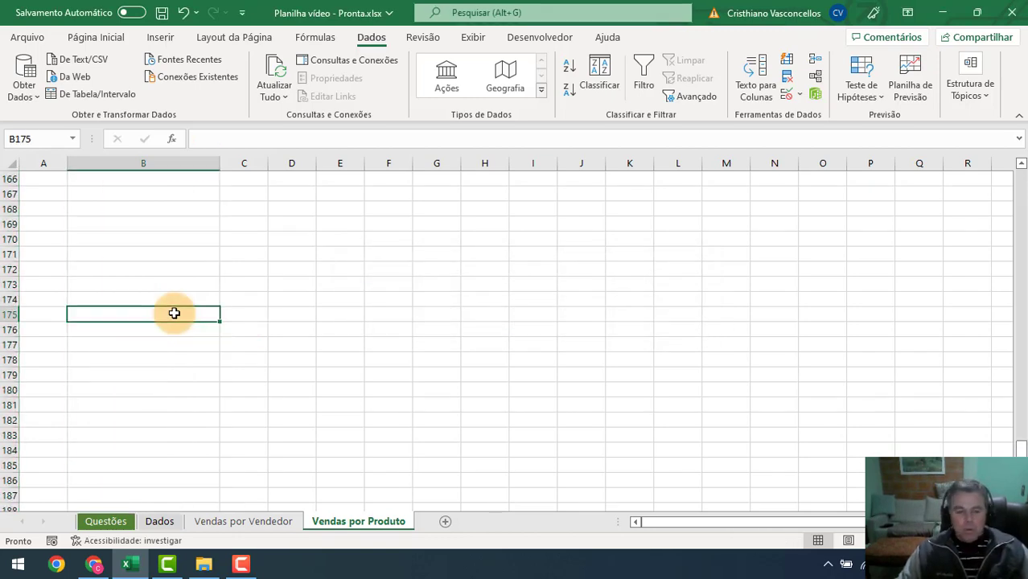
key("ctrl+Up")
key("Up")
key("Up")
key("ctrl+Up")
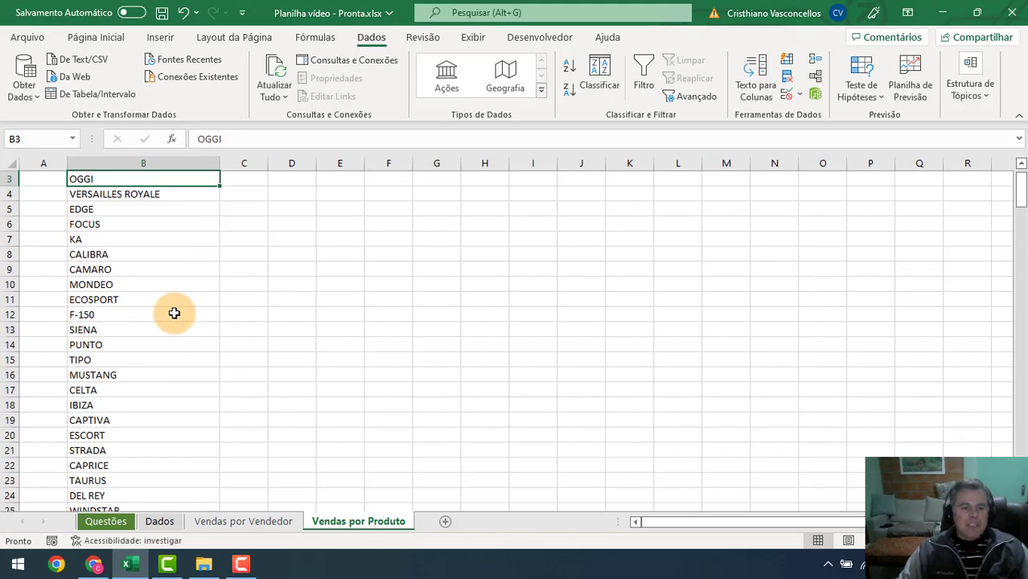
key("ctrl+Up")
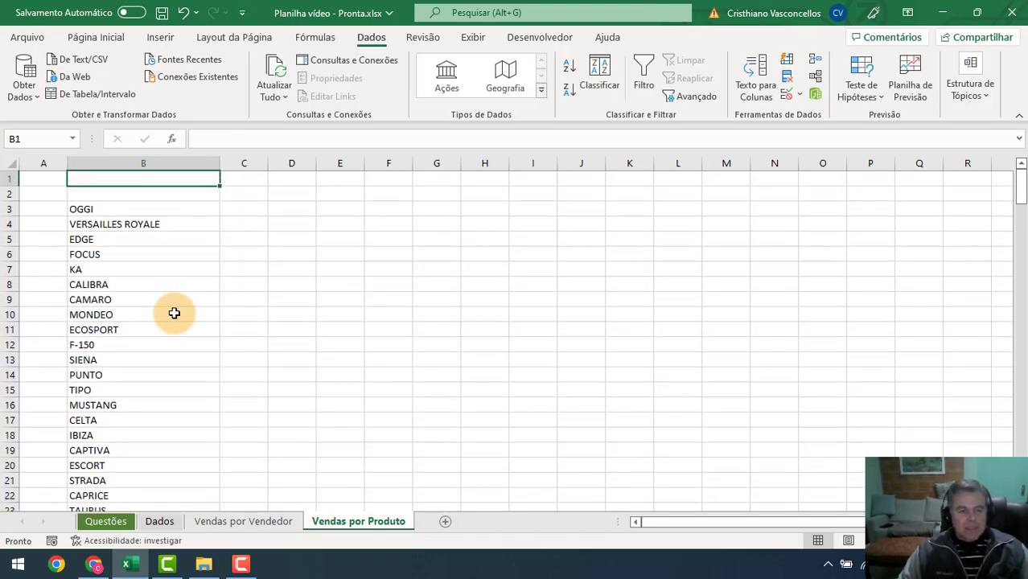
key("Down")
key("Right")
key("Left")
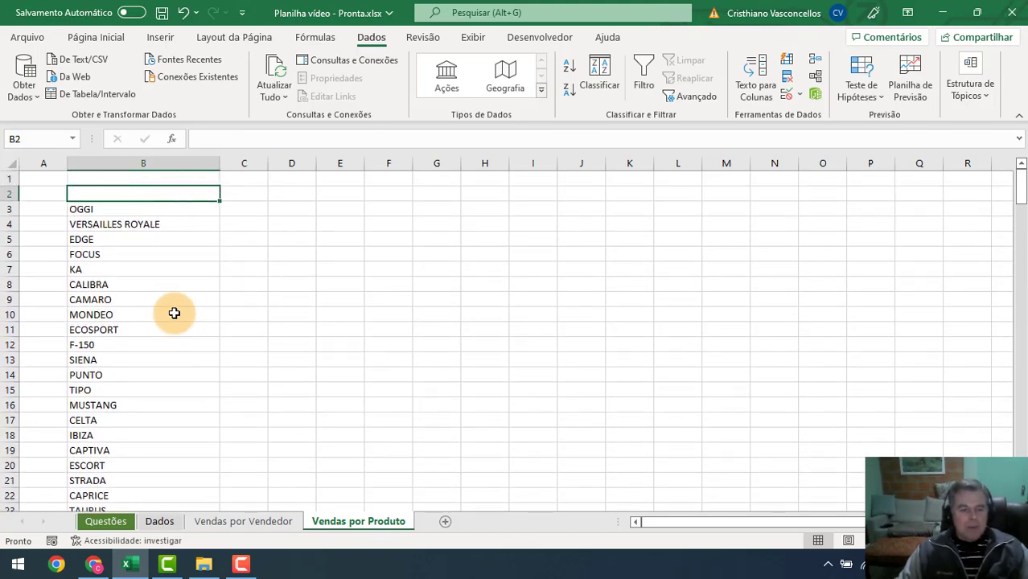
type("Veículo")
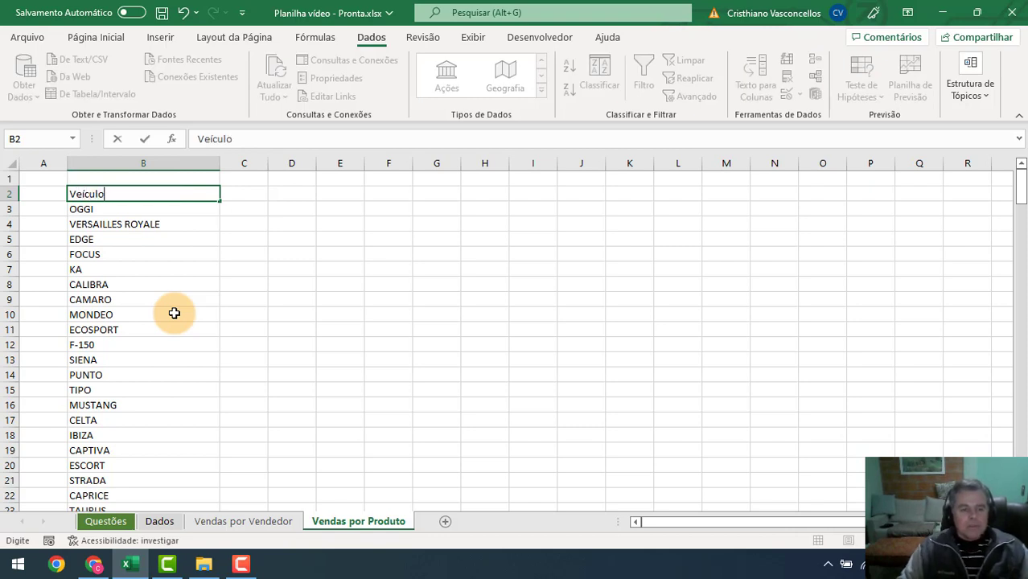
key("Tab")
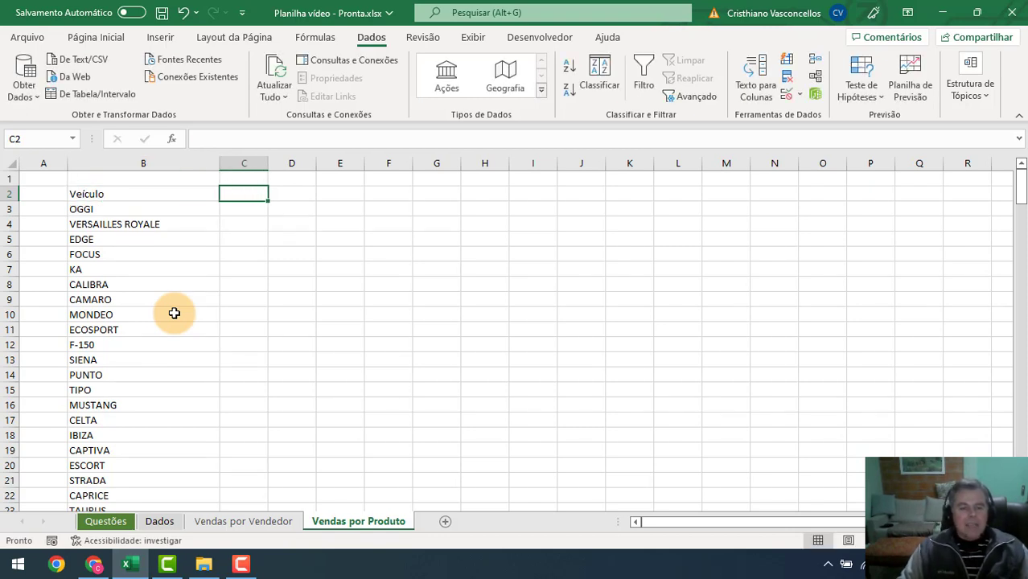
type("Quantidade")
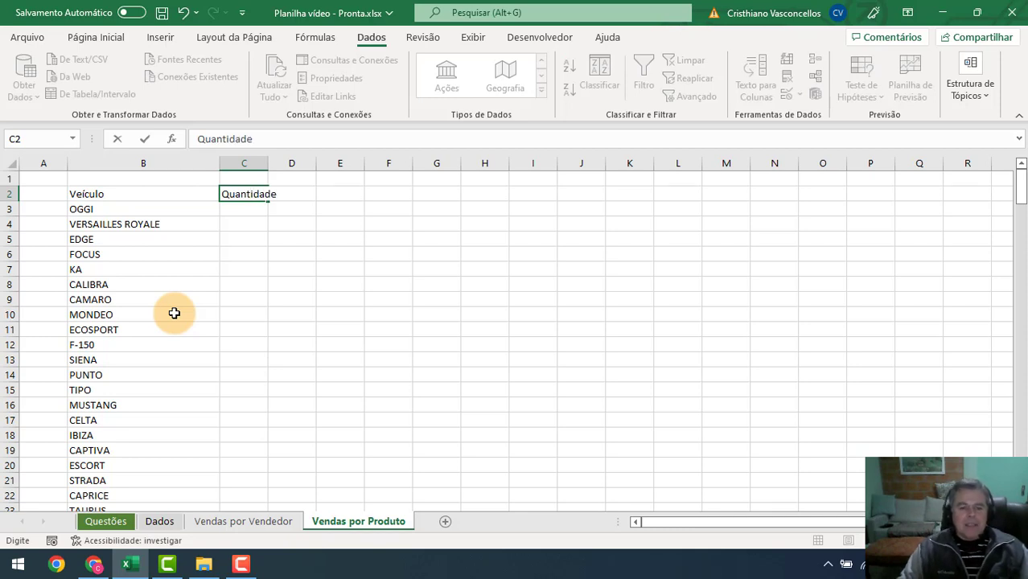
key("Tab")
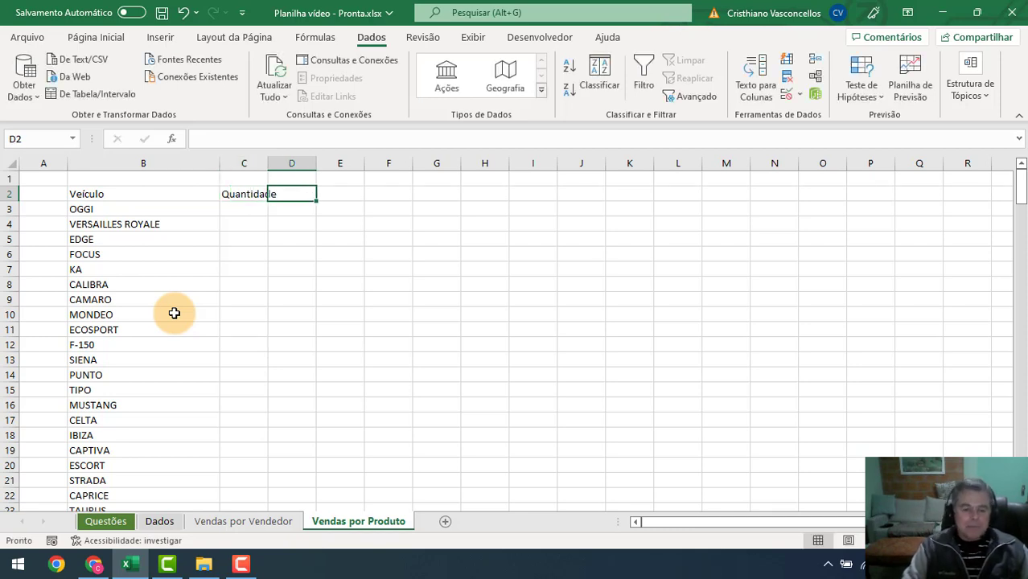
type("Val")
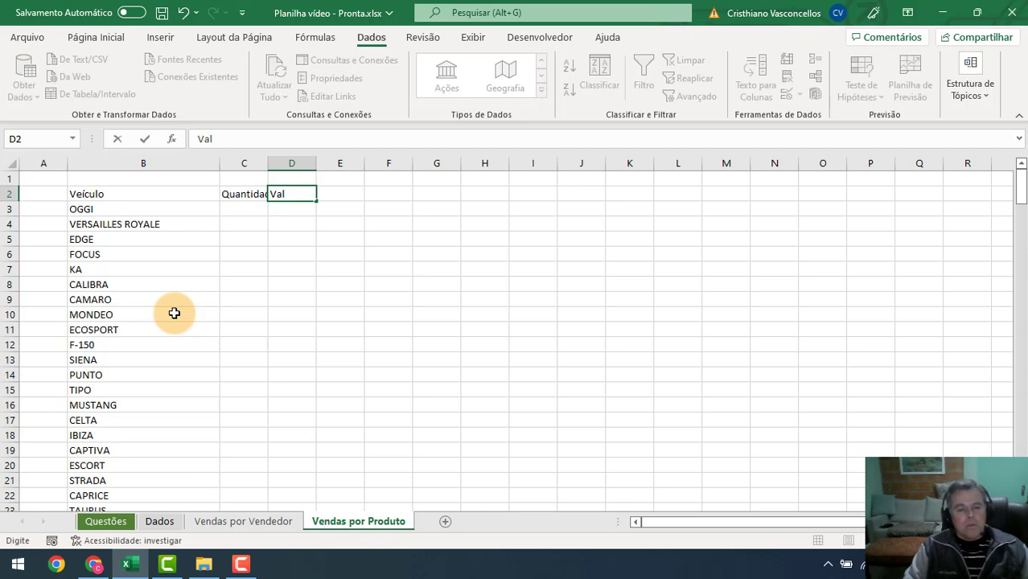
type("or")
key("Return")
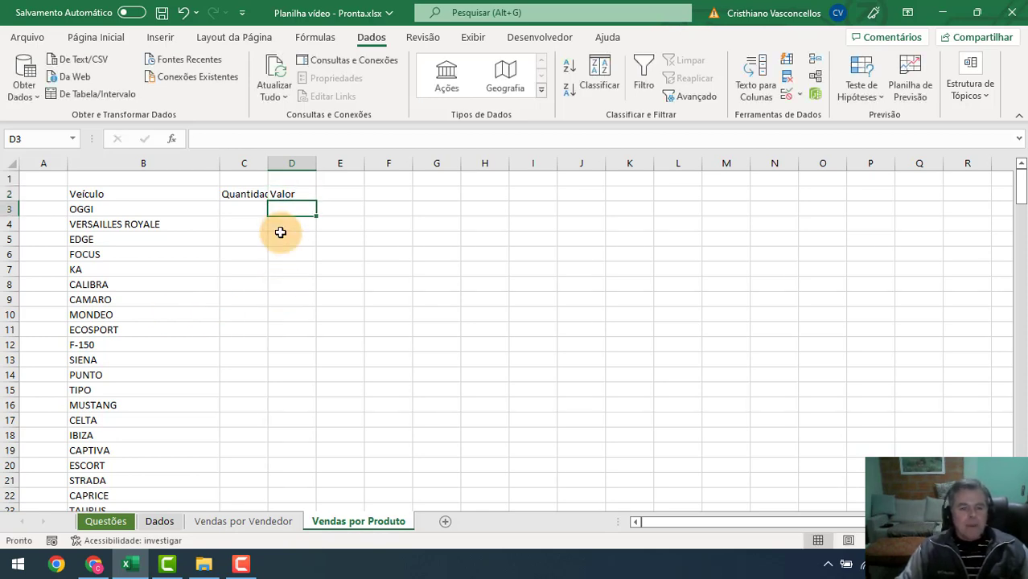
- Widen columns C and D so the Quantidade and Valor headers fit with room to spare
double_click(267, 167)
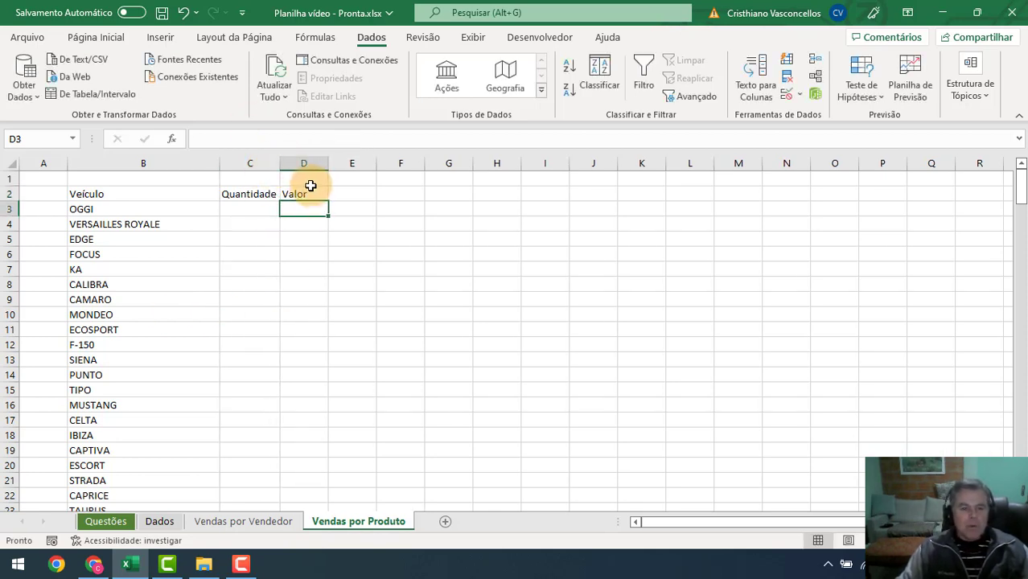
left_click(155, 209)
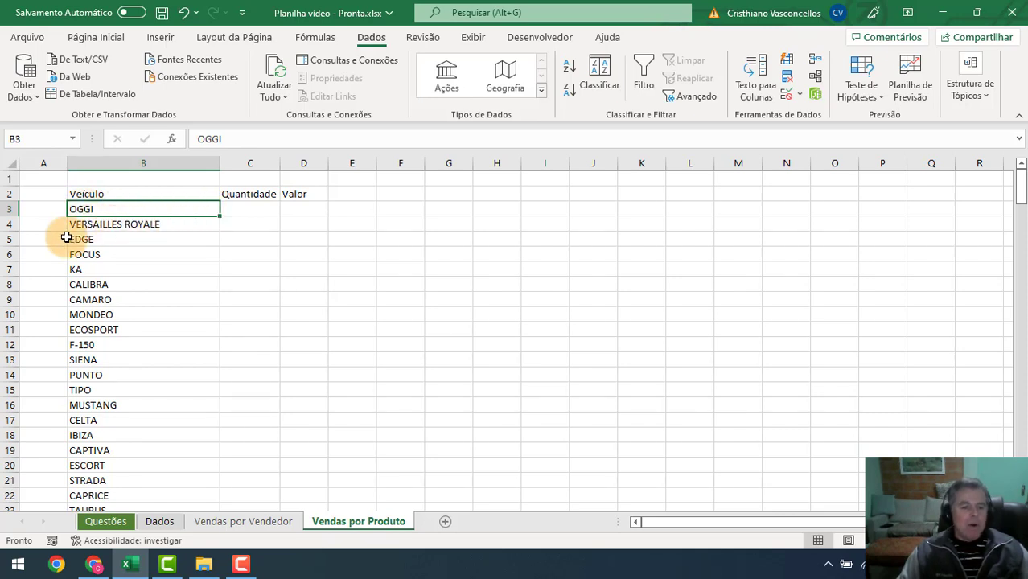
left_click_drag(279, 165, 359, 164)
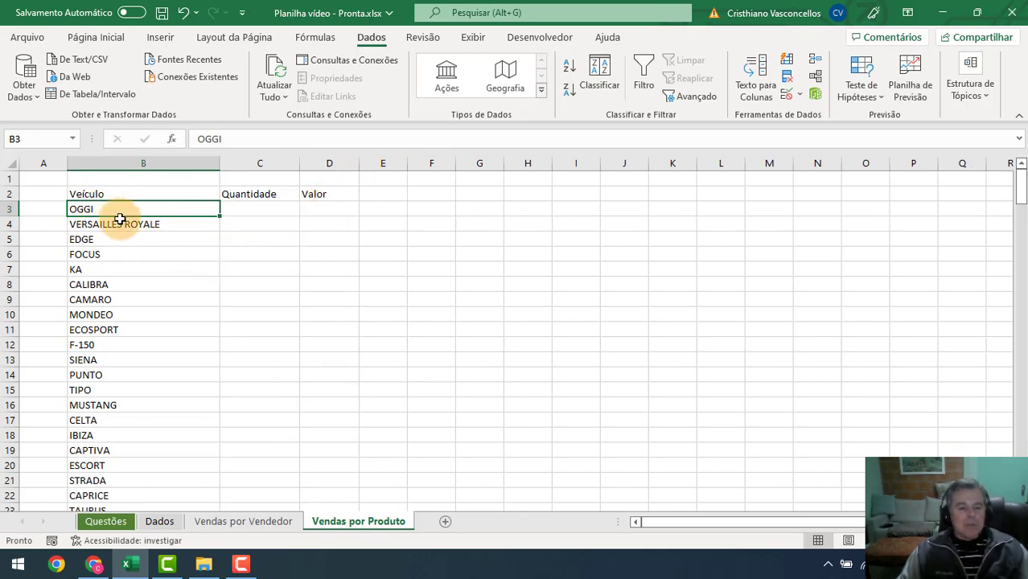
- Make the headers in B2:D2 bold and centre them
left_click_drag(89, 195, 332, 195)
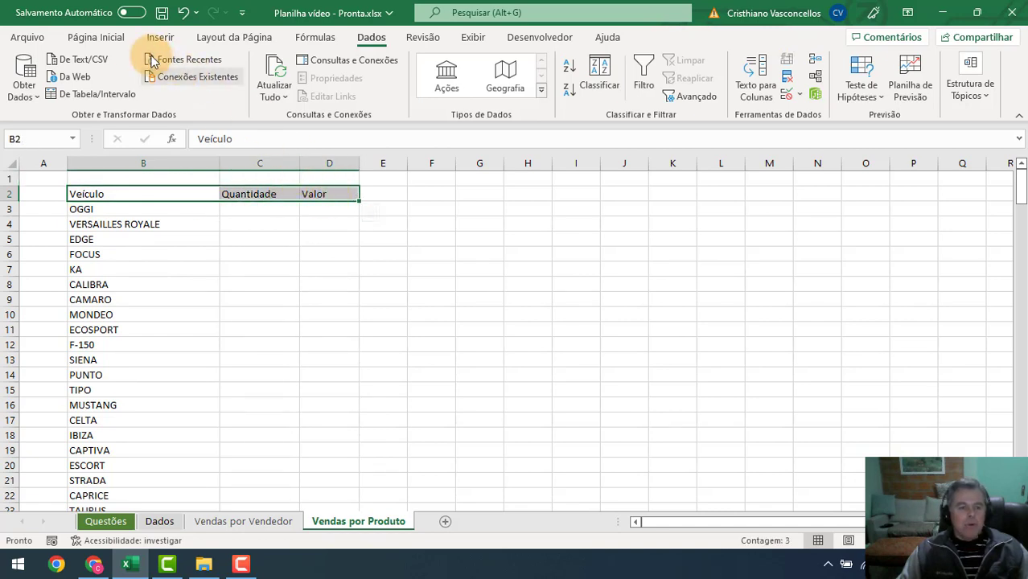
left_click(101, 45)
left_click(114, 90)
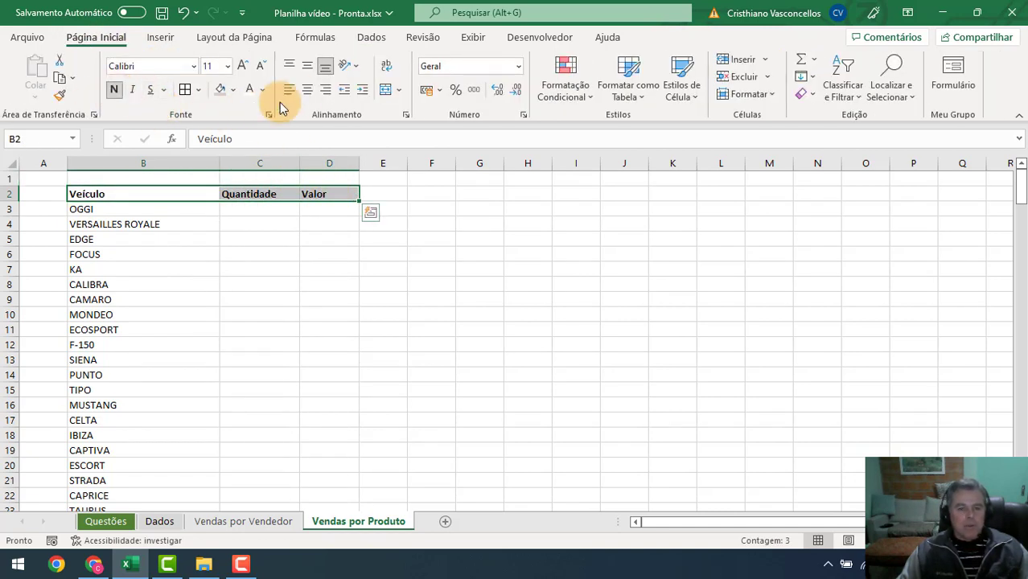
left_click(308, 92)
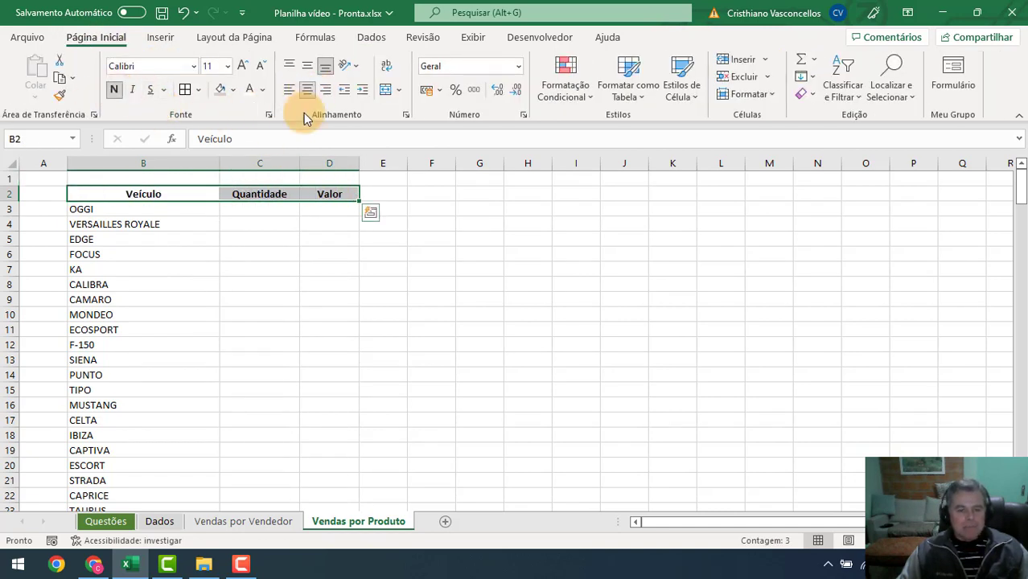
- Start a CONT.SE formula in C3 using the whole Veículo column of the Dados table as its range
left_click(253, 210)
type("=c")
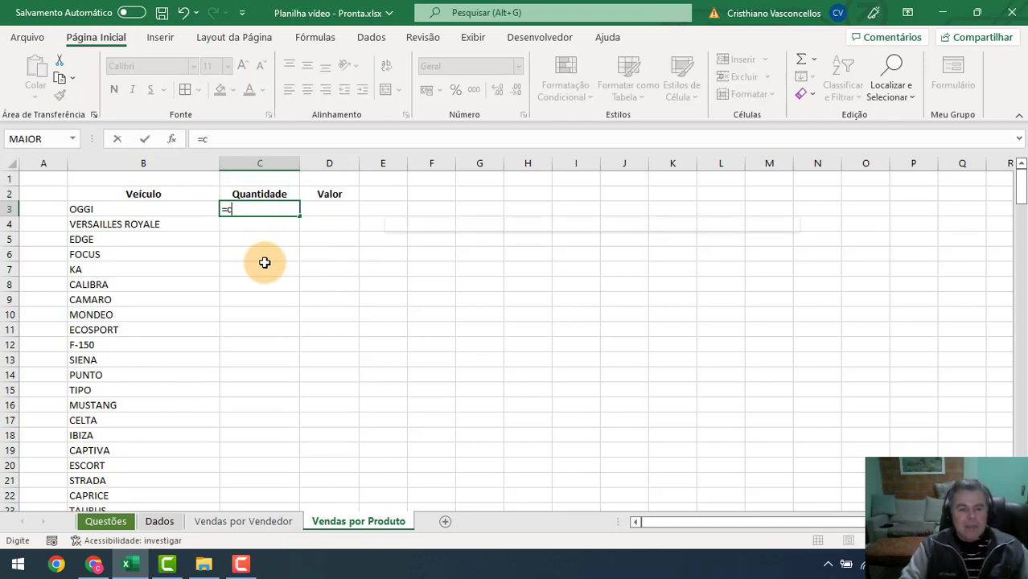
type("ont.se(")
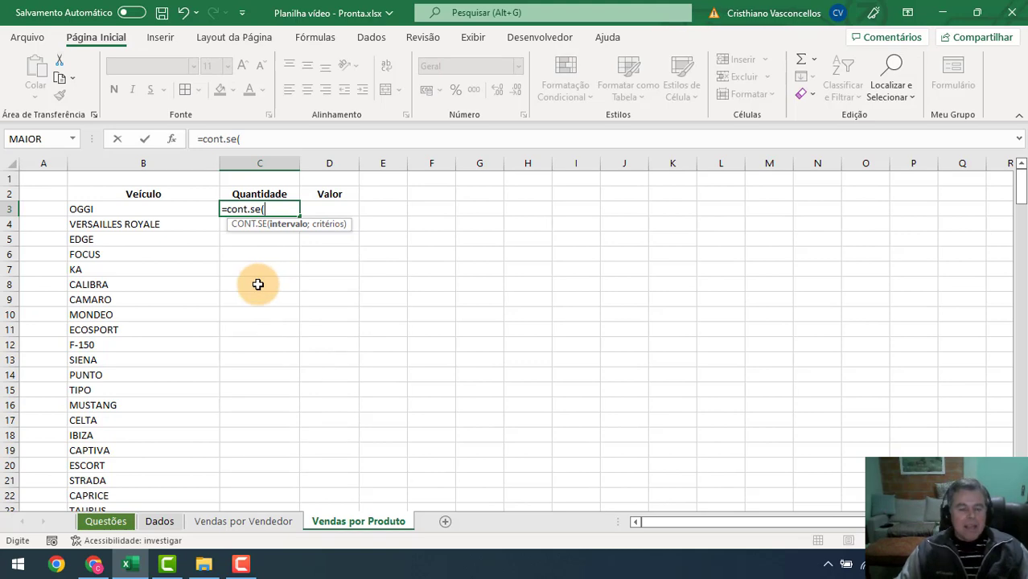
left_click(160, 521)
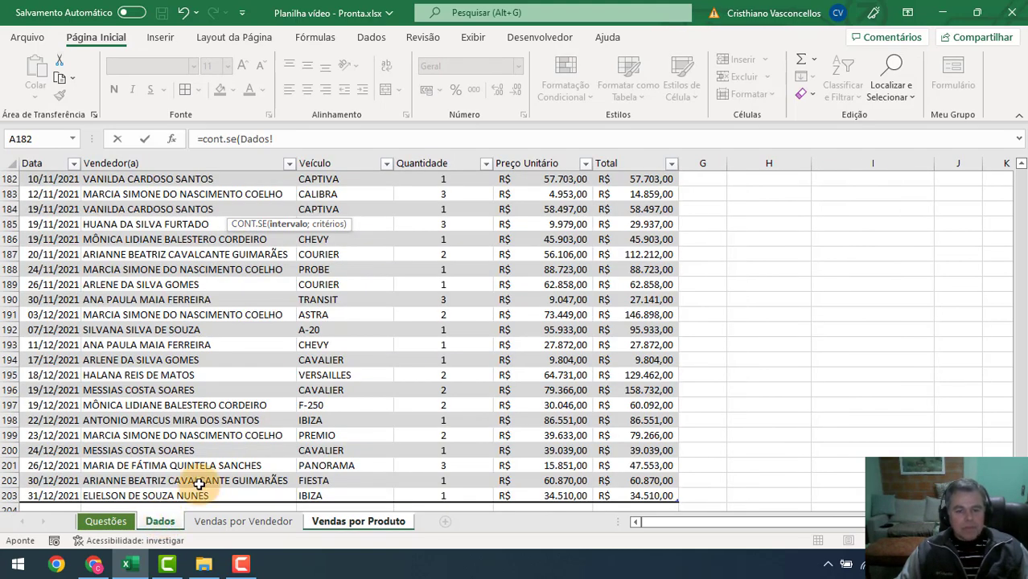
scroll(322, 265, "up", 3)
scroll(325, 266, "up", 4)
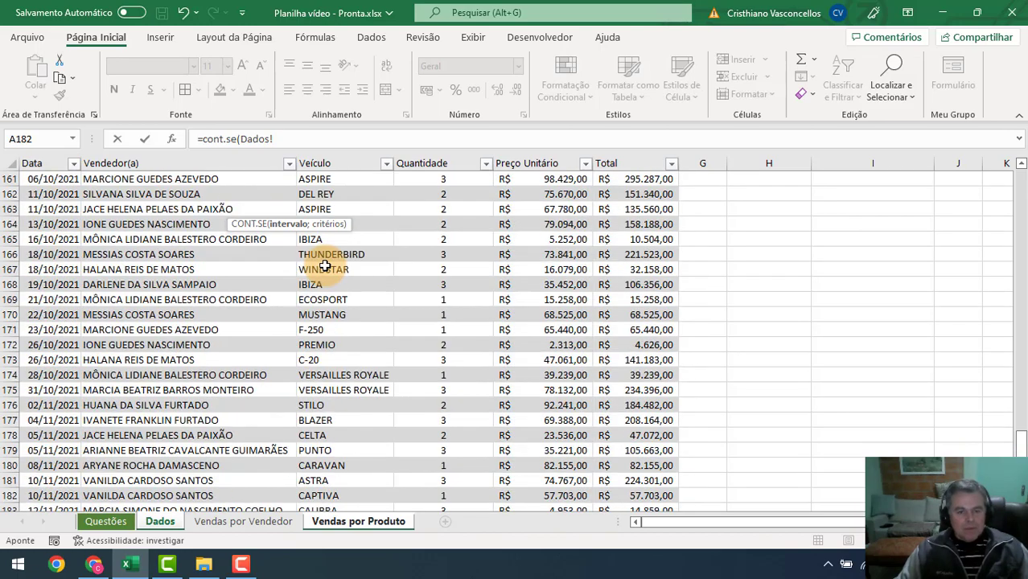
scroll(341, 256, "up", 5)
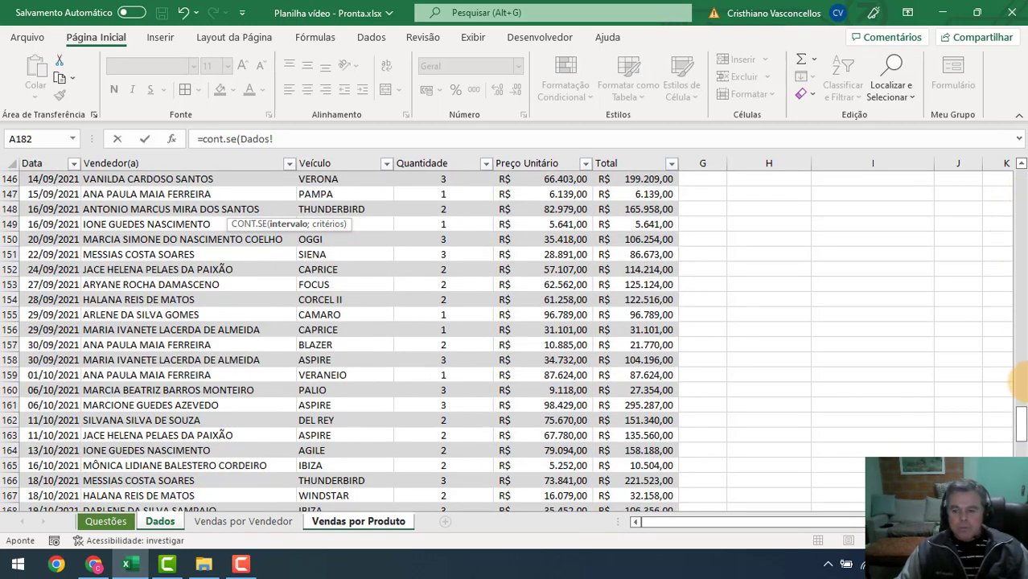
left_click_drag(1020, 427, 1022, 162)
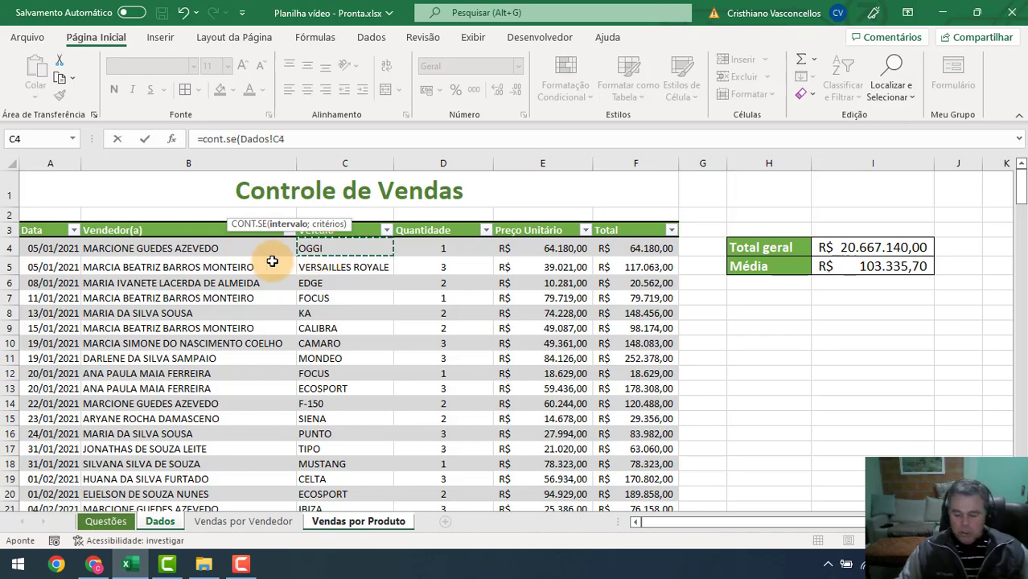
key("ctrl+shift+Down")
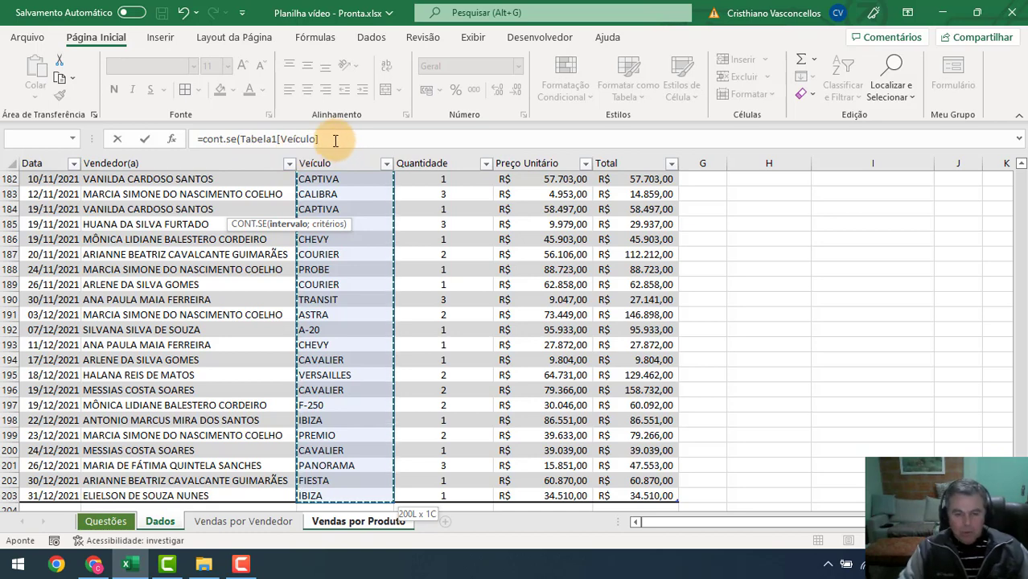
- Complete the CONT.SE formula with B3 of Vendas por Produto as the criterion
type(";")
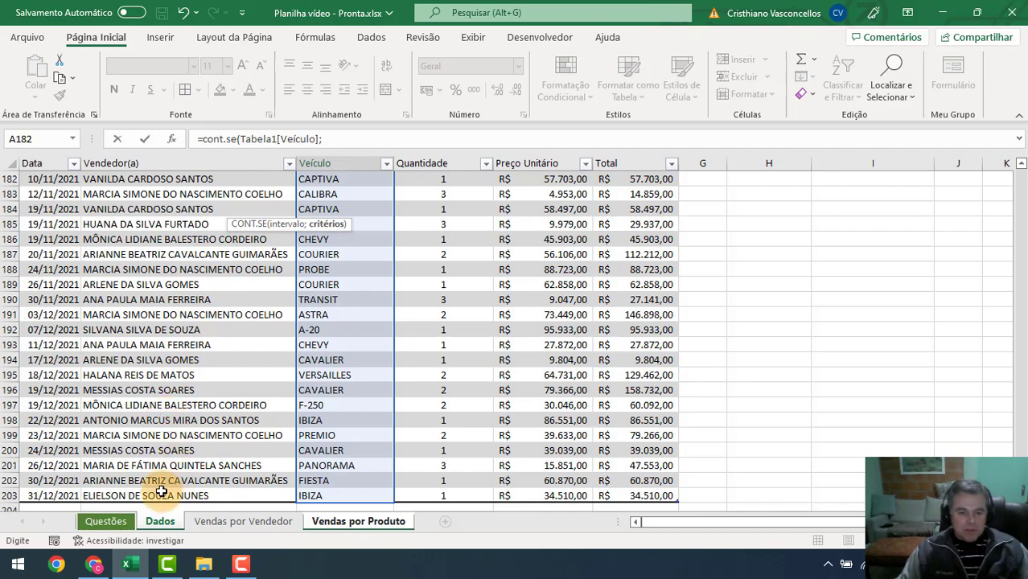
left_click(383, 520)
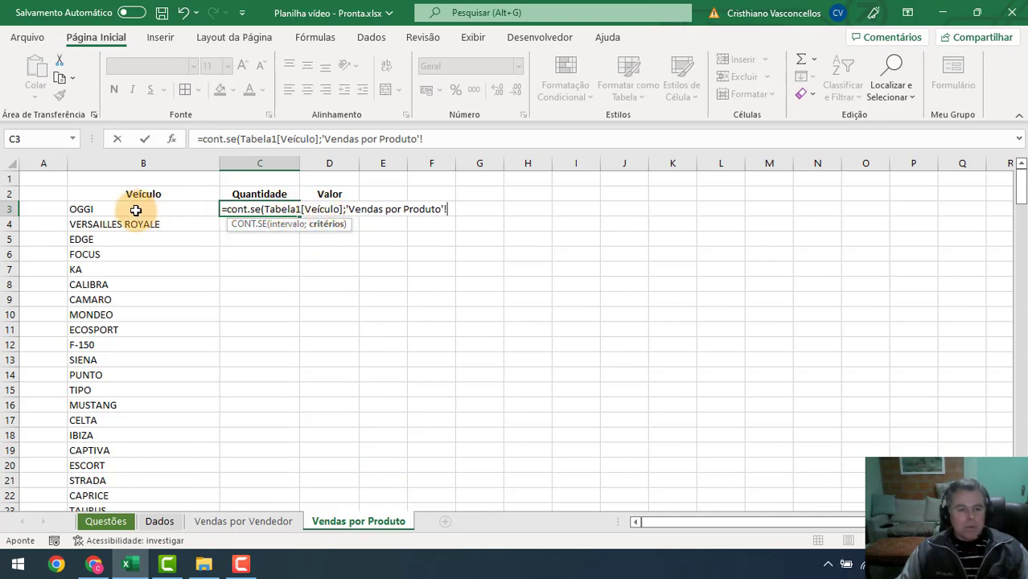
left_click(136, 210)
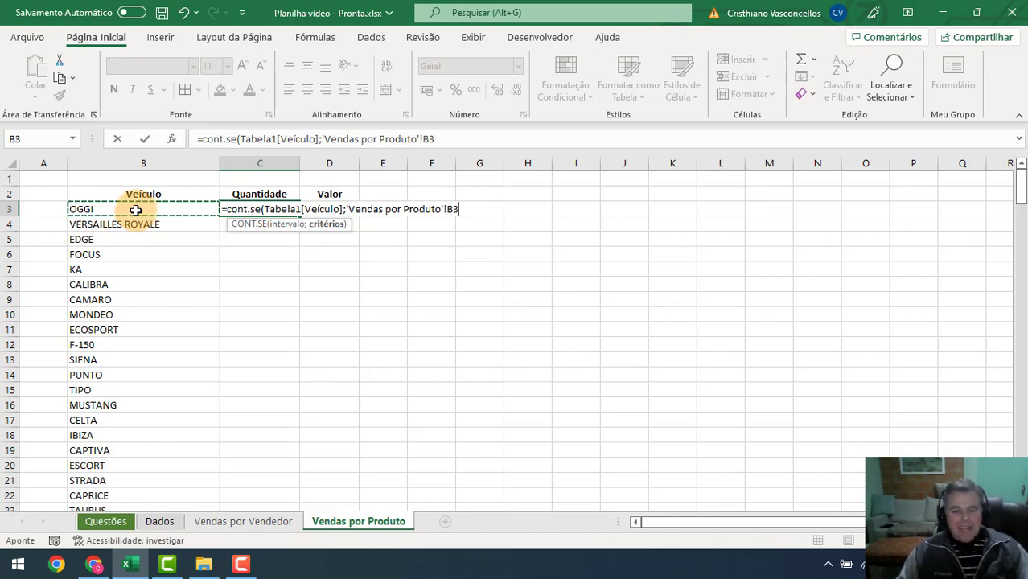
type(")")
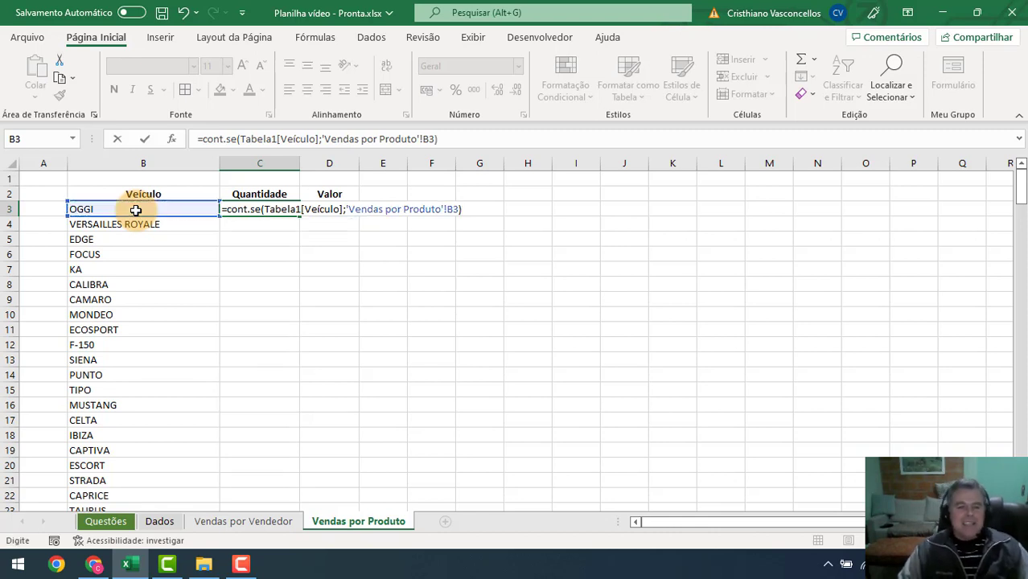
key("Return")
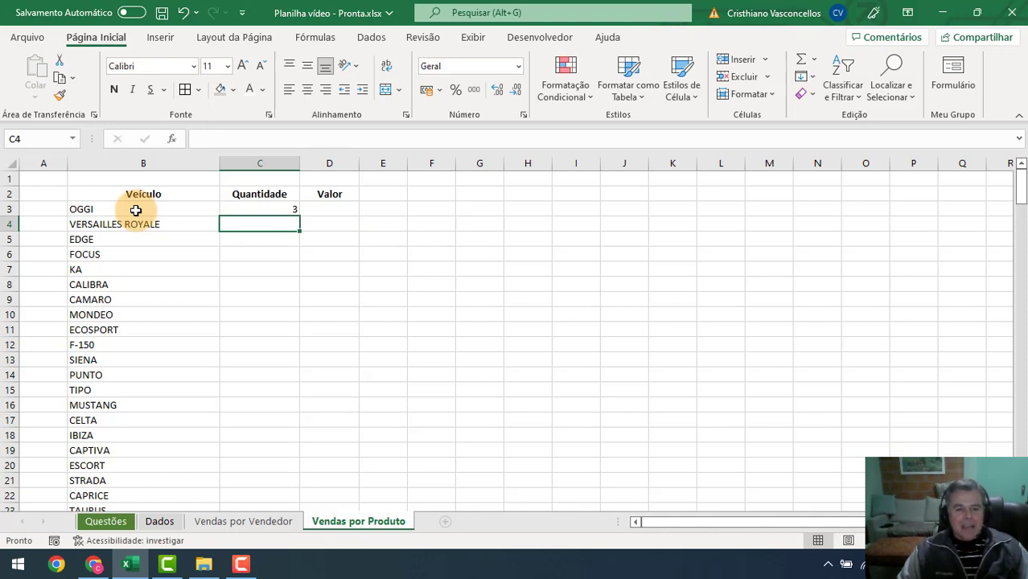
- Centre the OGGI quantity in C3
key("Up")
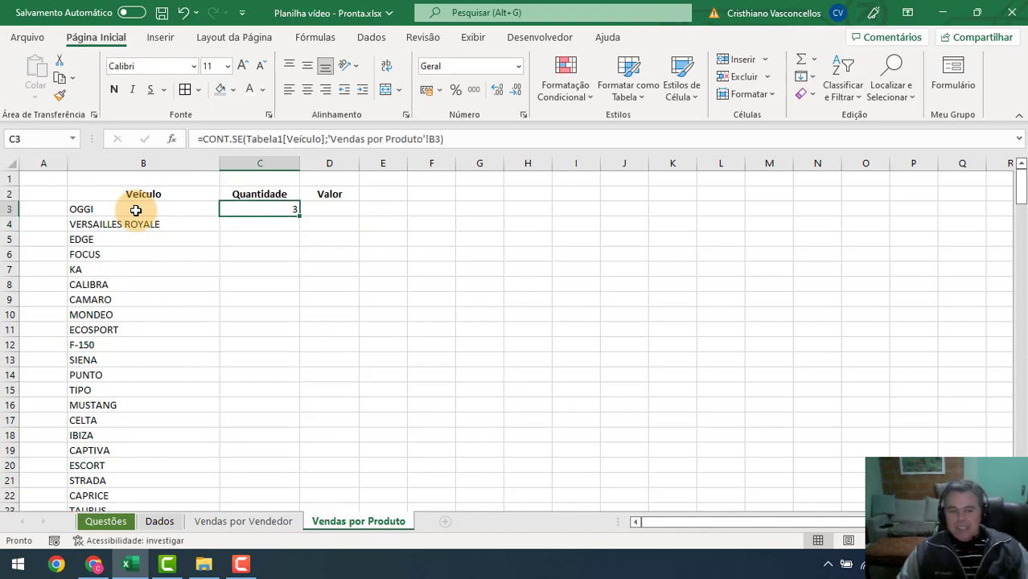
key("Down")
key("Up")
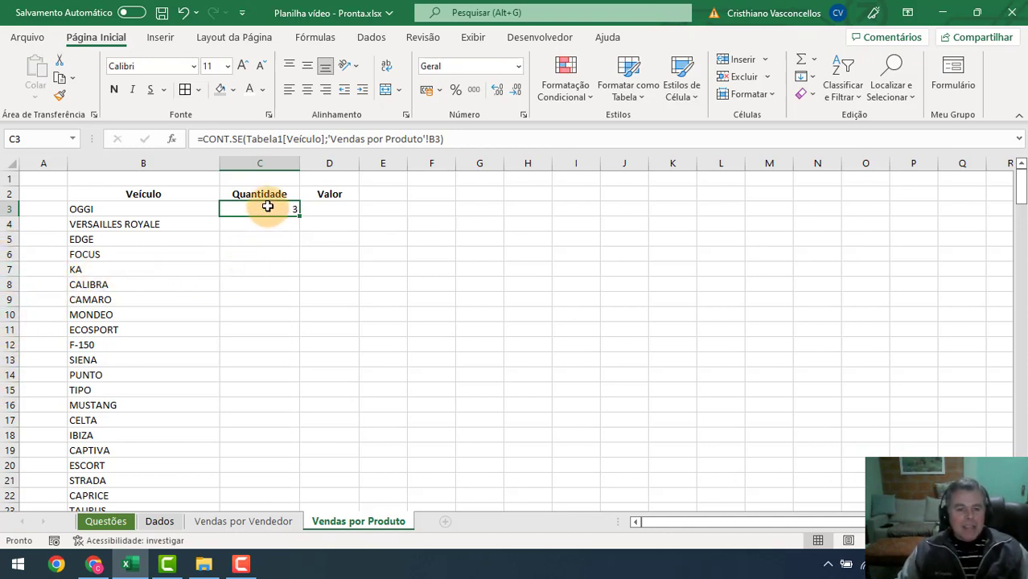
left_click(307, 90)
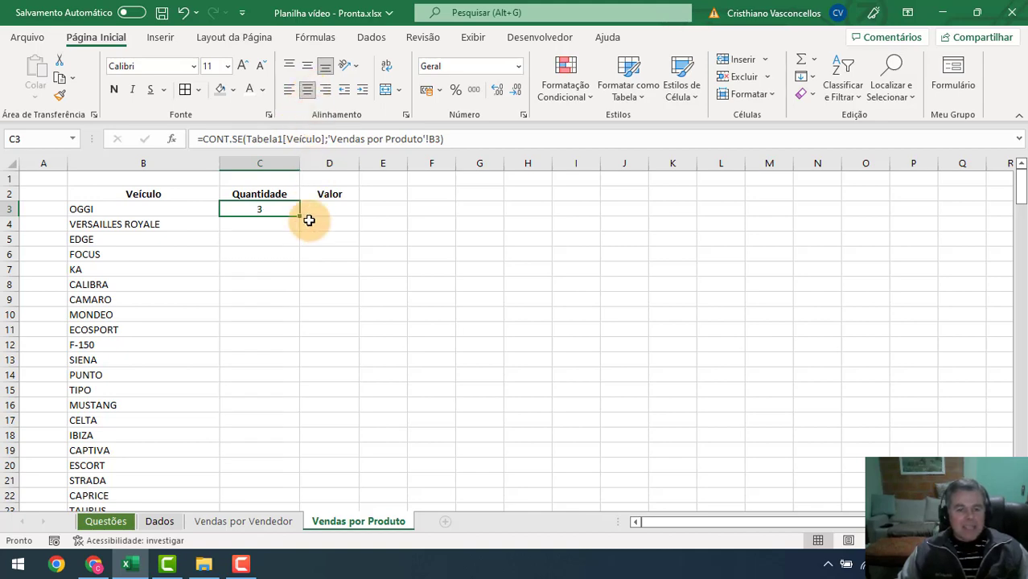
- Start a SOMASE formula in D3 using the whole Veículo column of the Dados table as its range
left_click(325, 205)
scroll(355, 293, "up", 3)
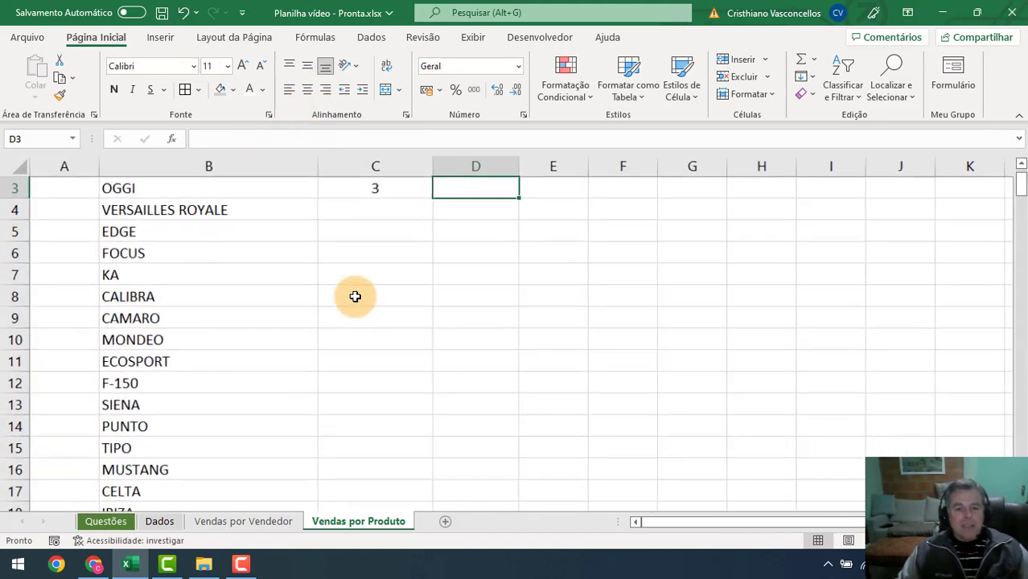
scroll(467, 352, "up", 2)
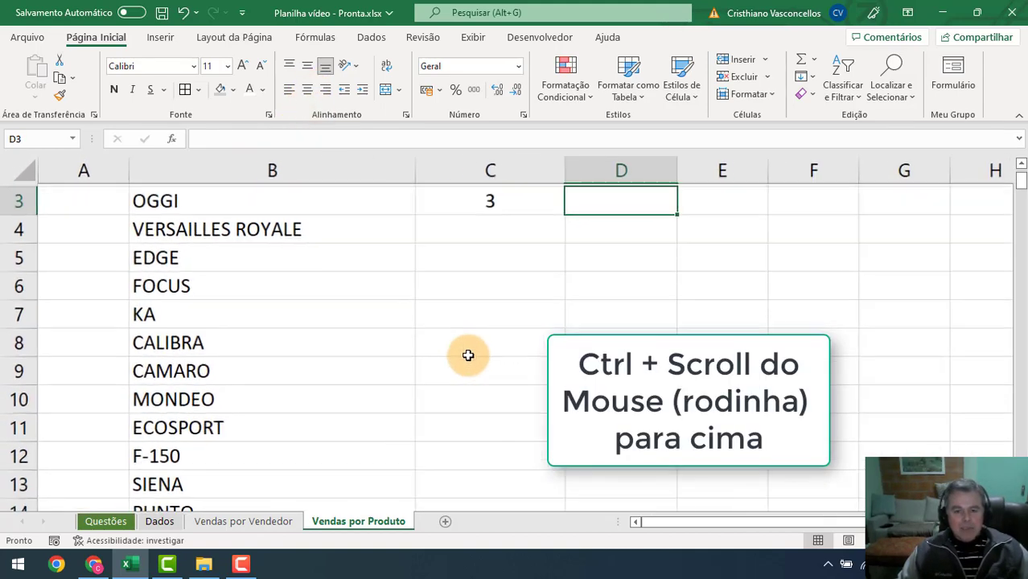
scroll(472, 354, "up", 1)
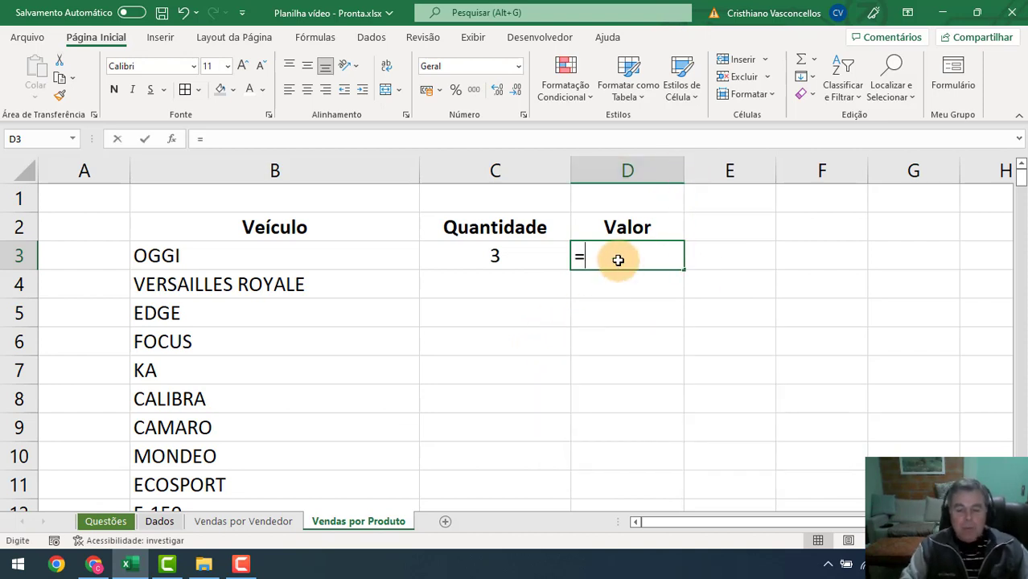
type("somase")
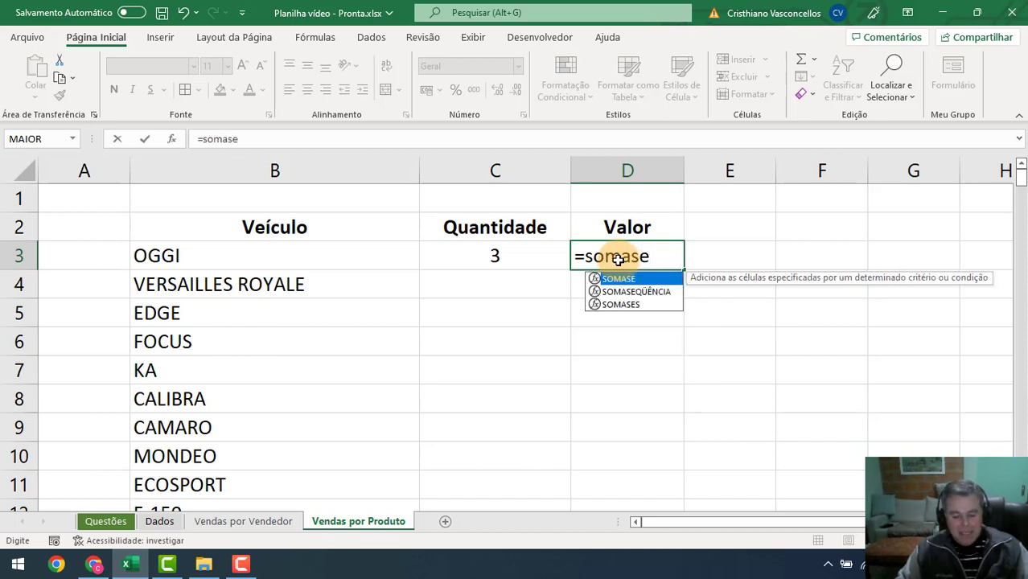
type("(")
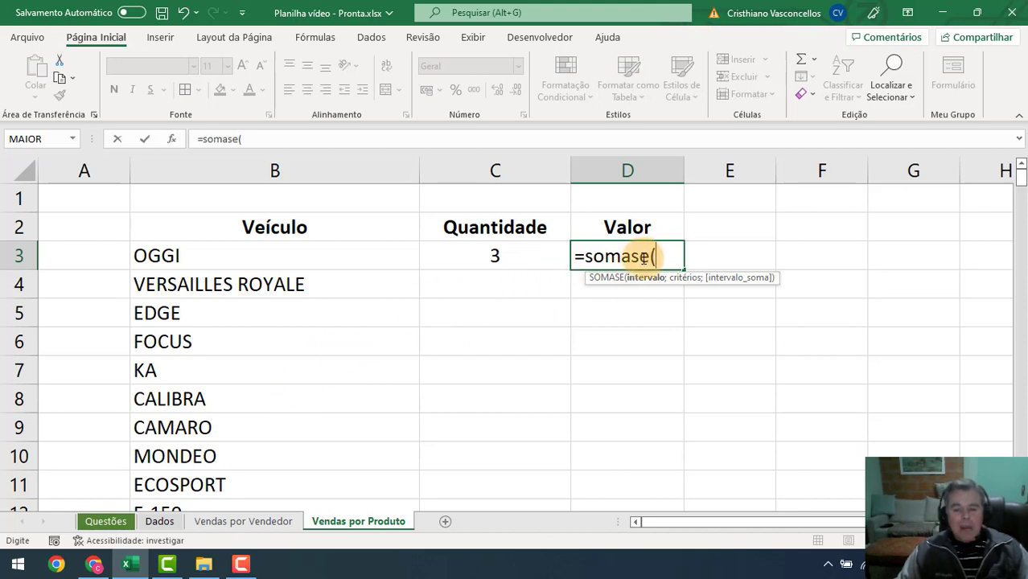
left_click(162, 521)
scroll(241, 386, "up", 4)
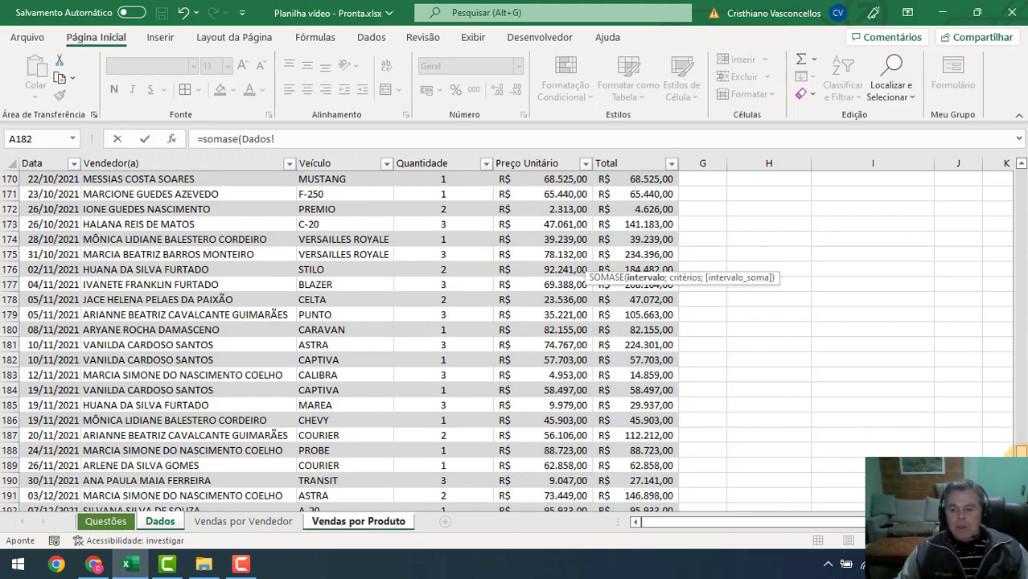
left_click_drag(1020, 452, 1017, 83)
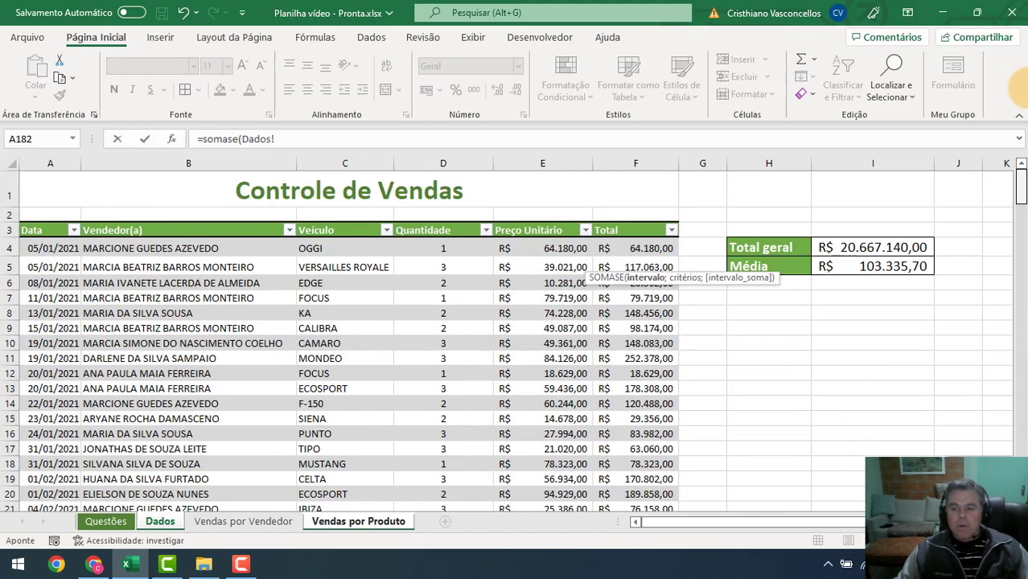
left_click(339, 249)
key("ctrl+shift+Down")
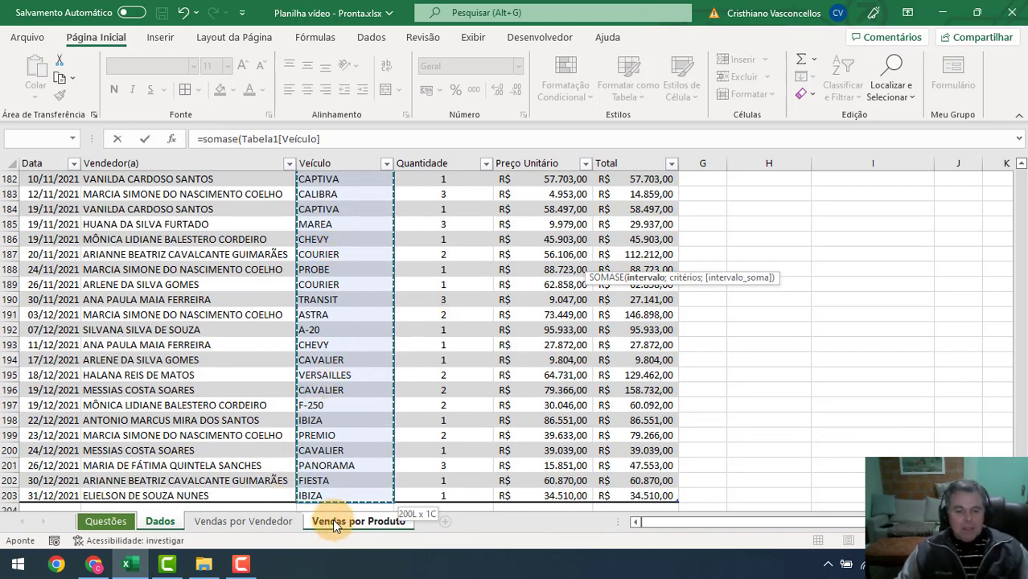
- Add B3 of Vendas por Produto as the criterion of the SOMASE formula, ready for the sum range
type(";")
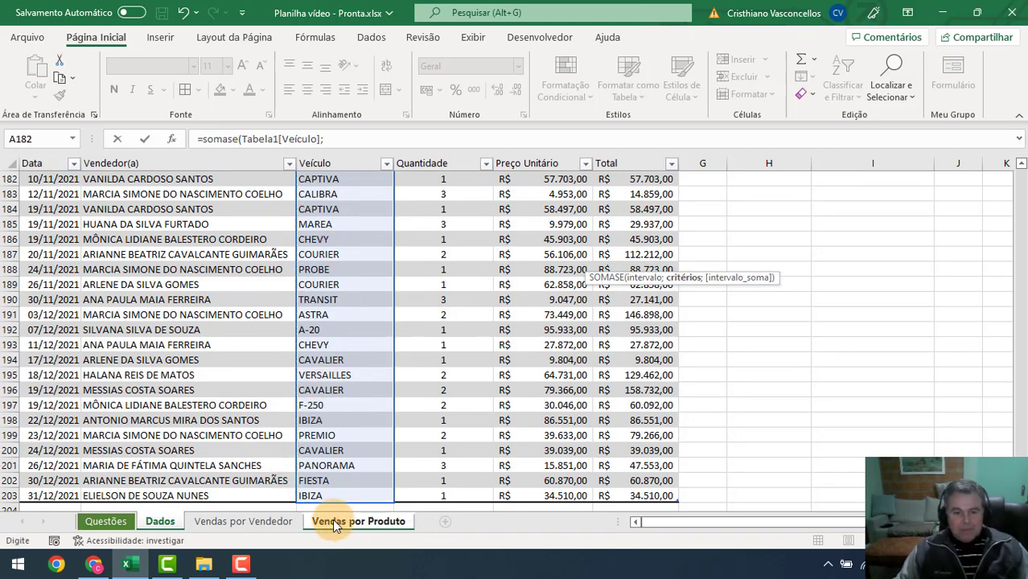
left_click(333, 520)
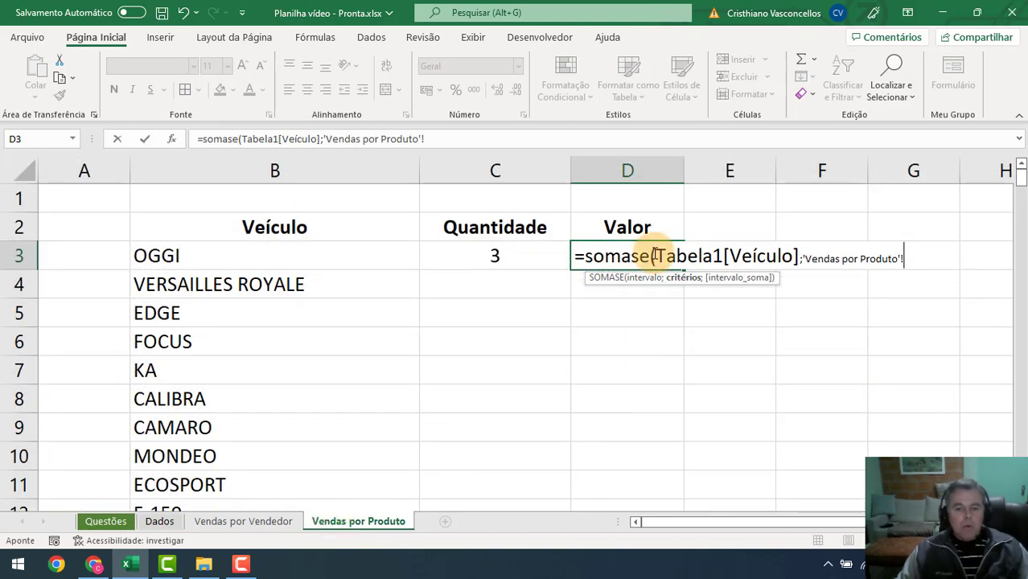
left_click(257, 259)
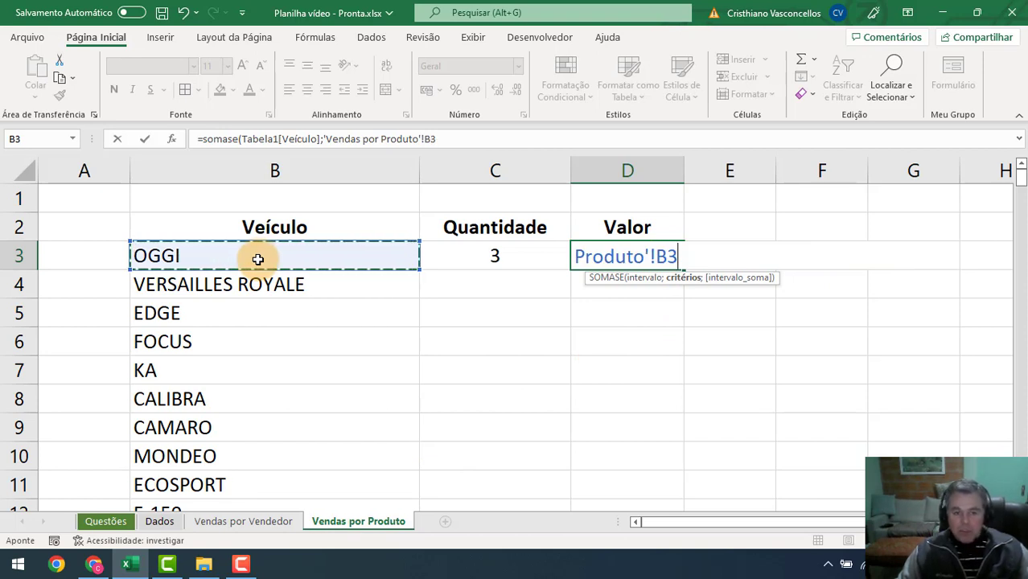
type(";")
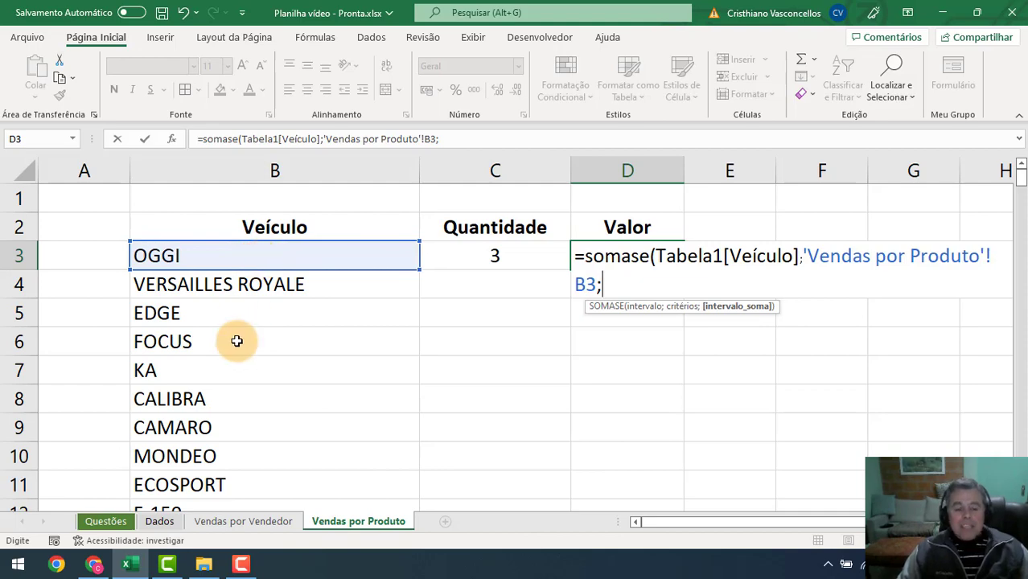
- Complete the SOMASE formula in D3 with the whole Total column of the Dados table as its sum range
left_click(169, 523)
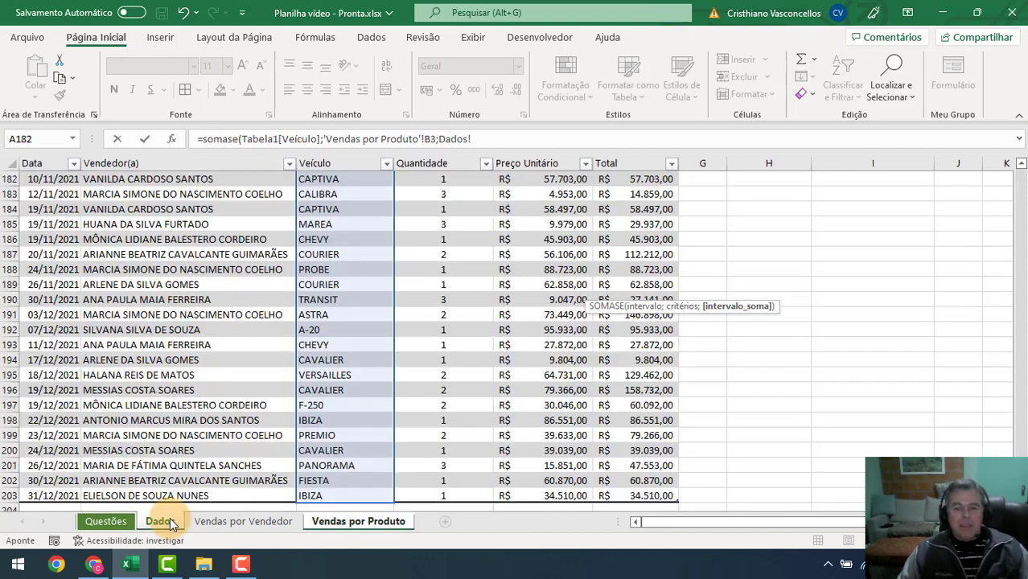
scroll(621, 250, "up", 20)
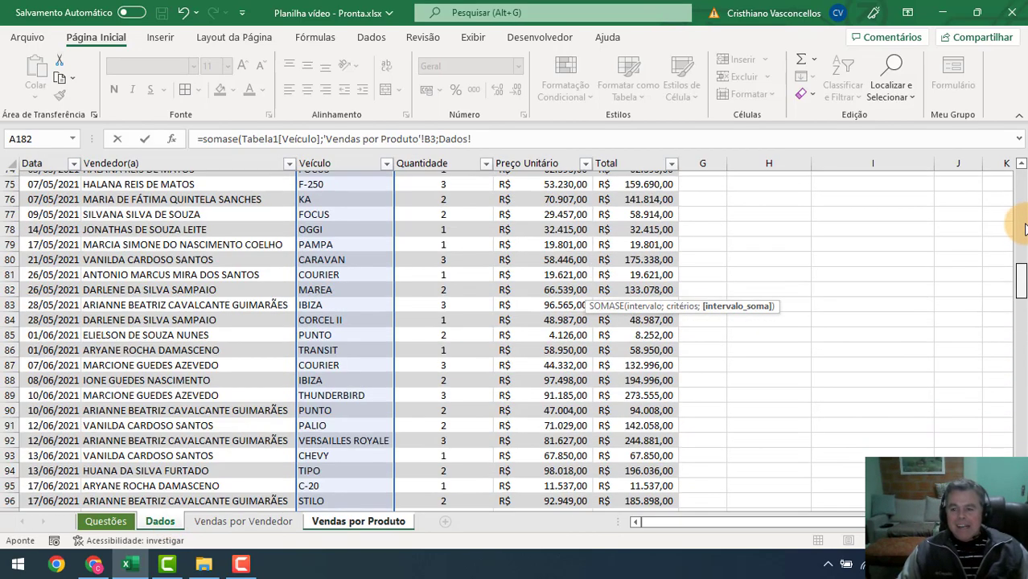
left_click(620, 250)
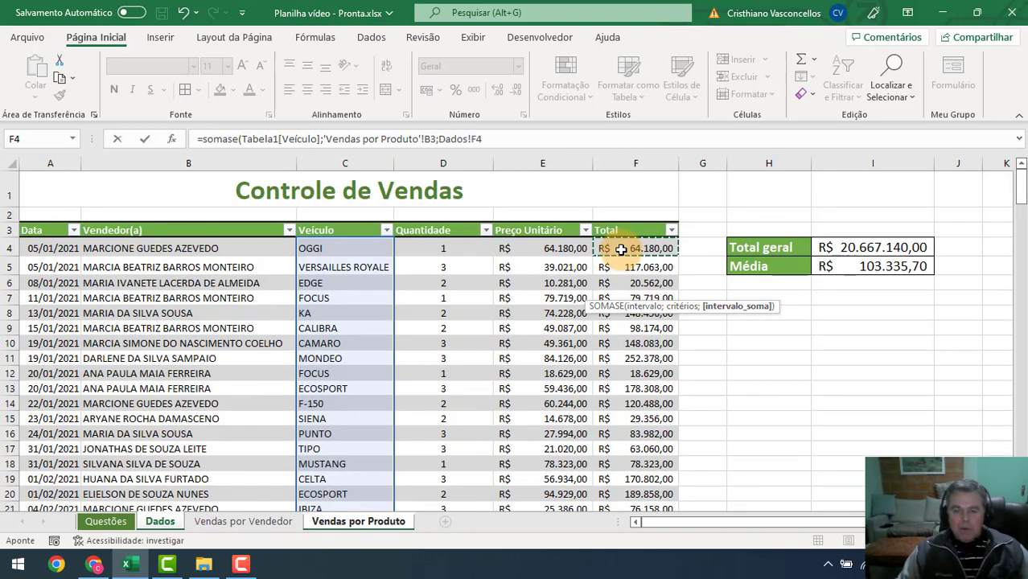
key("ctrl+shift+Down")
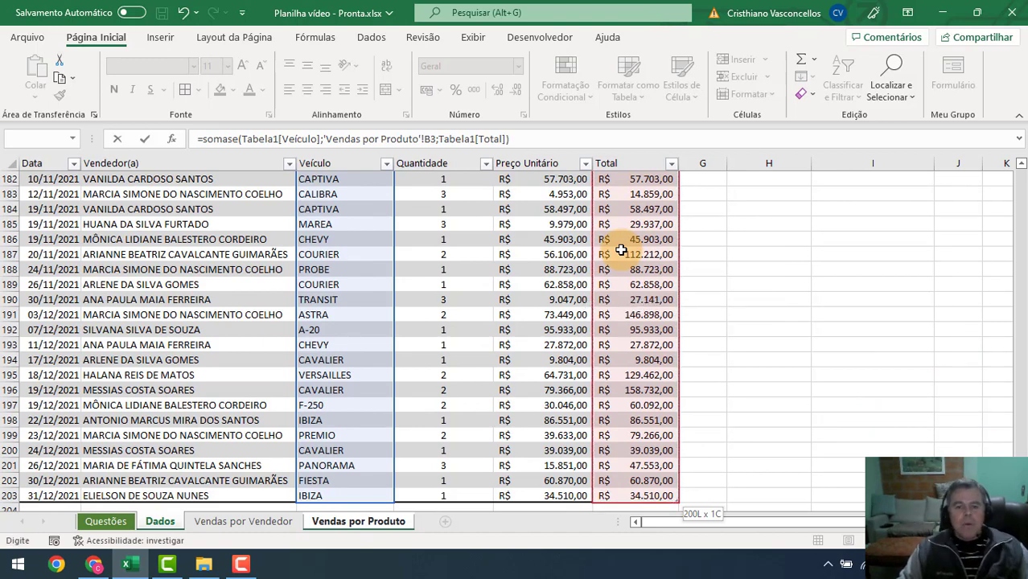
key("Return")
- Apply the accounting number format in R$ to D3 and widen column D to fit the value
left_click(621, 252)
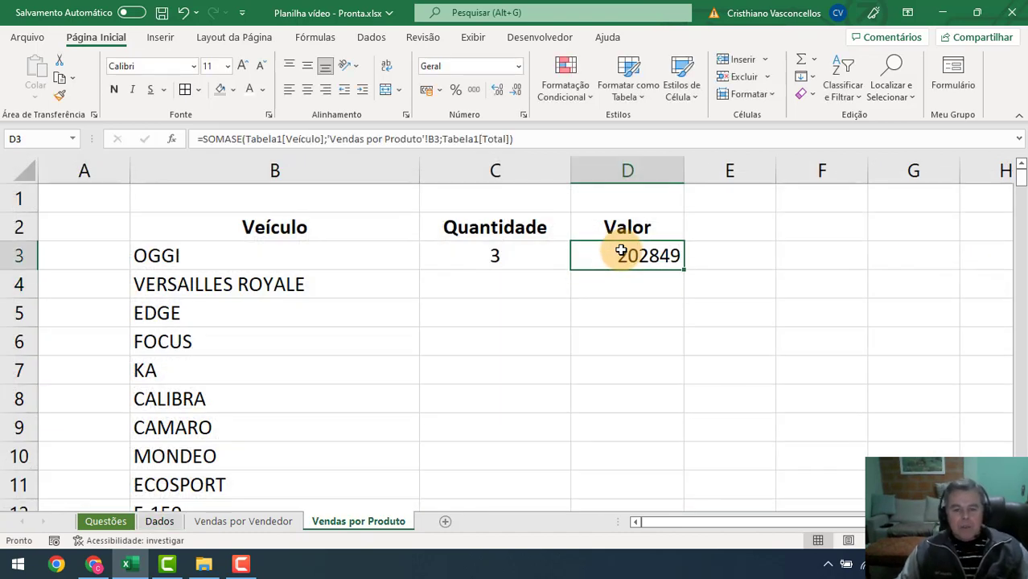
left_click(430, 90)
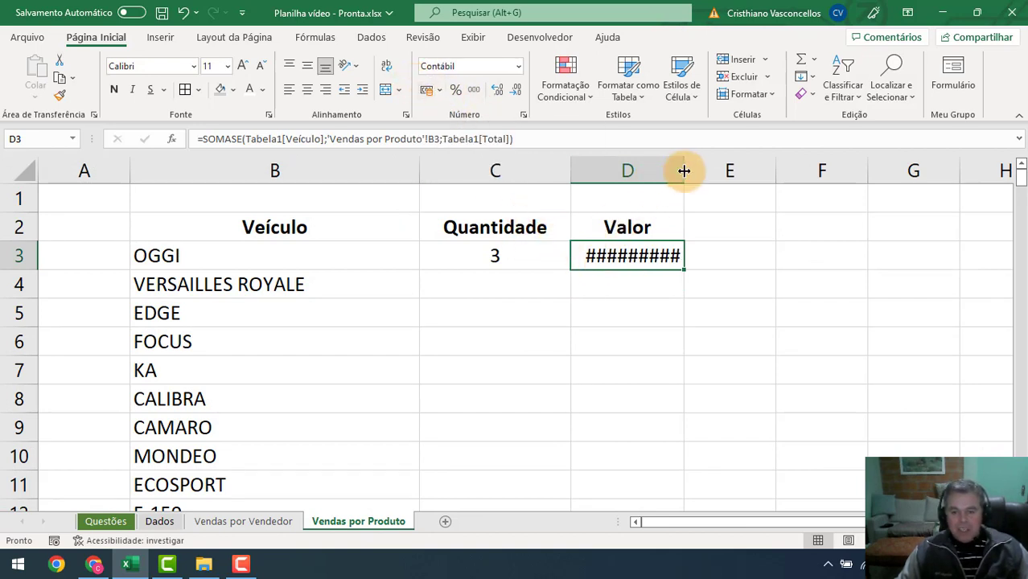
left_click_drag(684, 172, 748, 171)
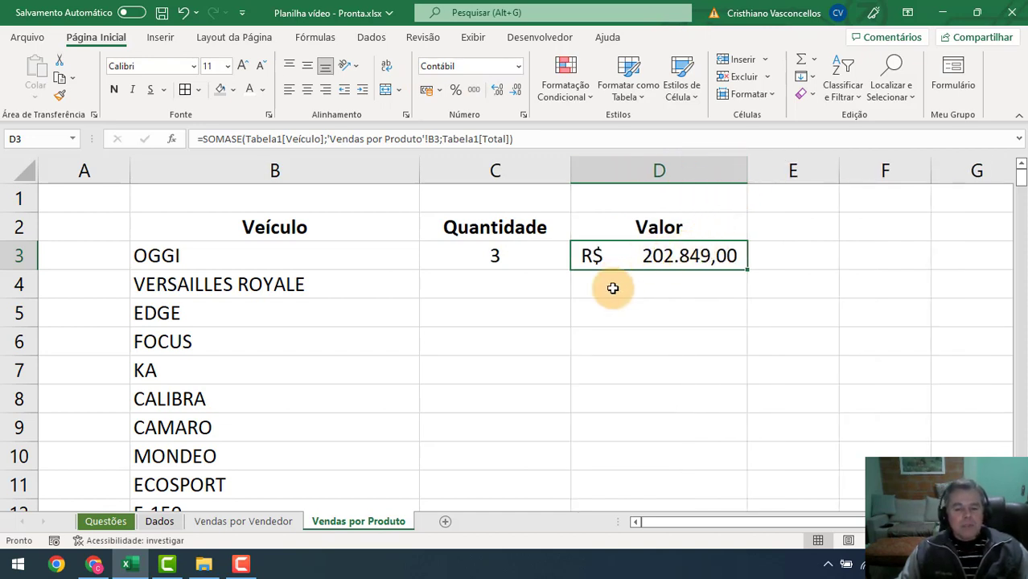
- Fill the Quantidade and Valor formulas in C3:D3 down for every vehicle in the list
left_click(544, 255)
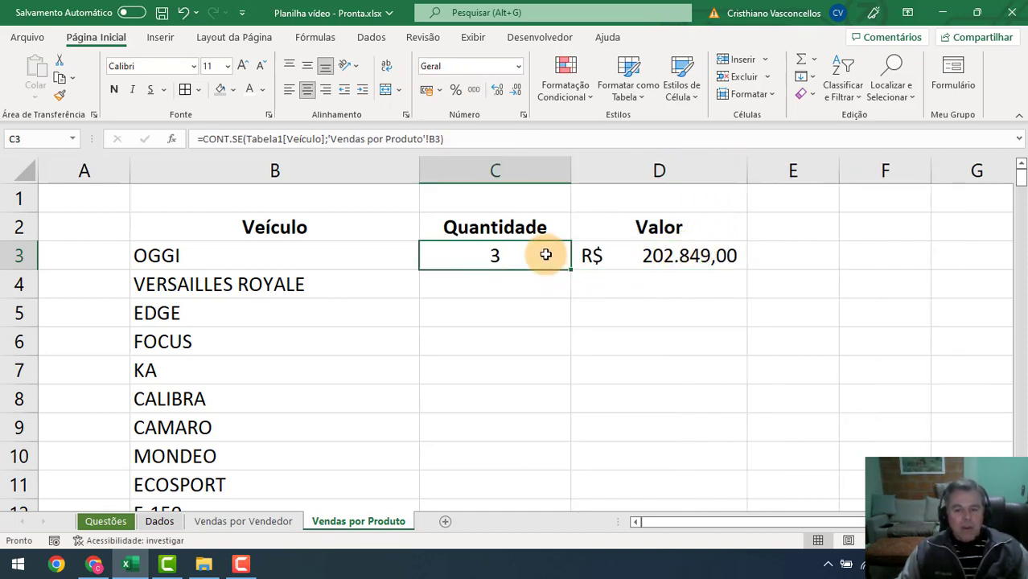
left_click(544, 306)
left_click_drag(511, 255, 693, 252)
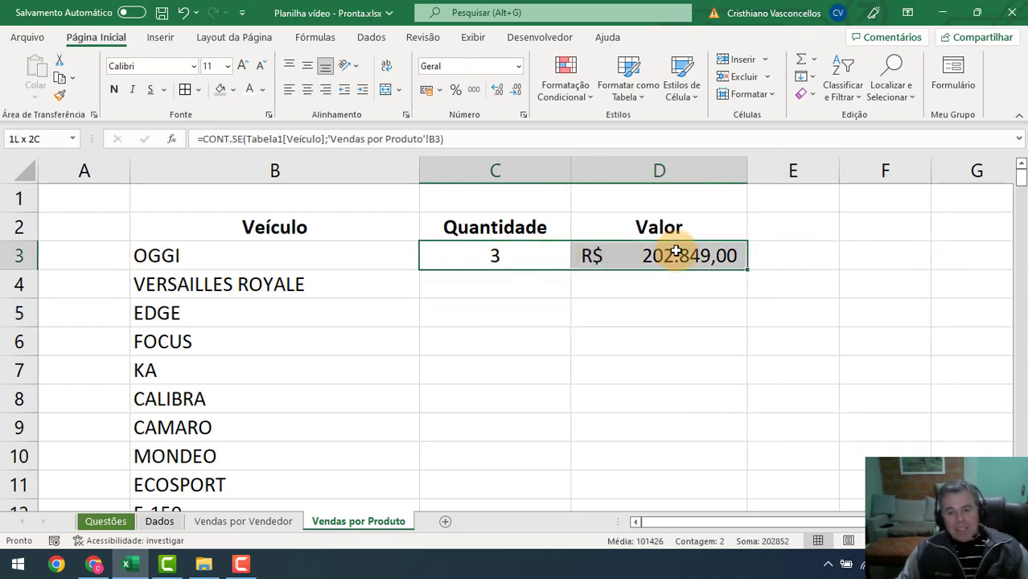
double_click(745, 271)
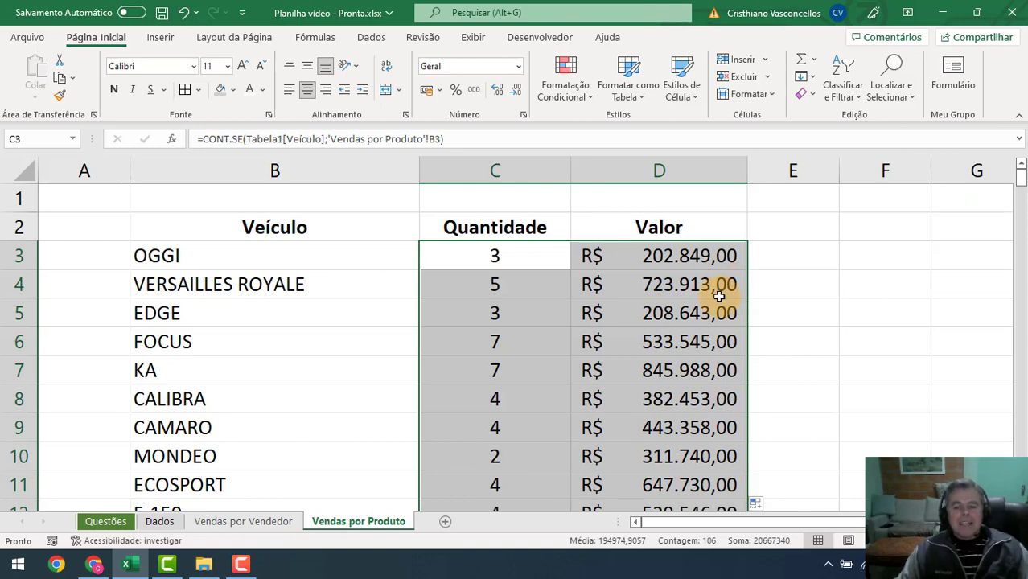
scroll(718, 296, "down", 14)
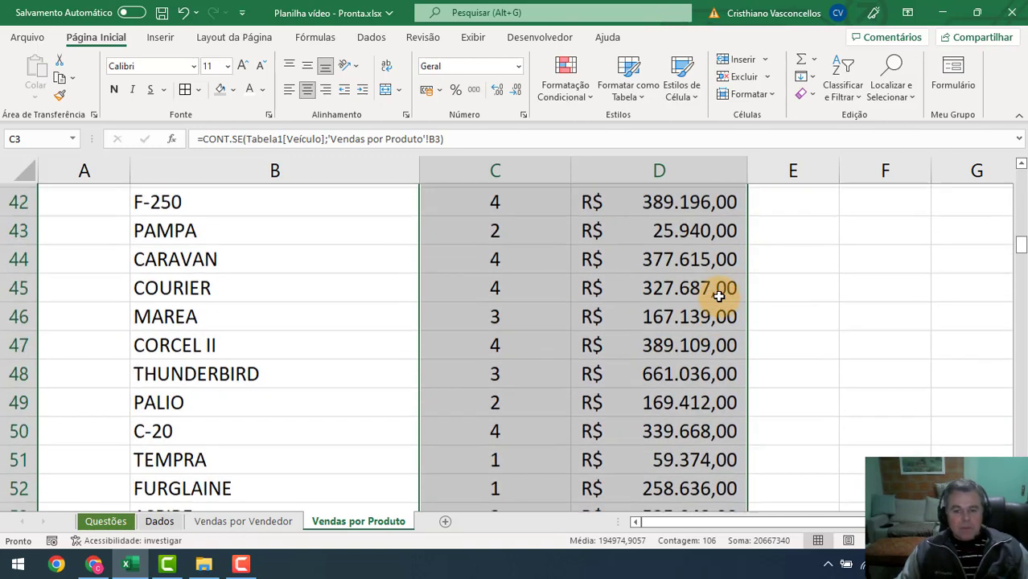
scroll(718, 296, "up", 14)
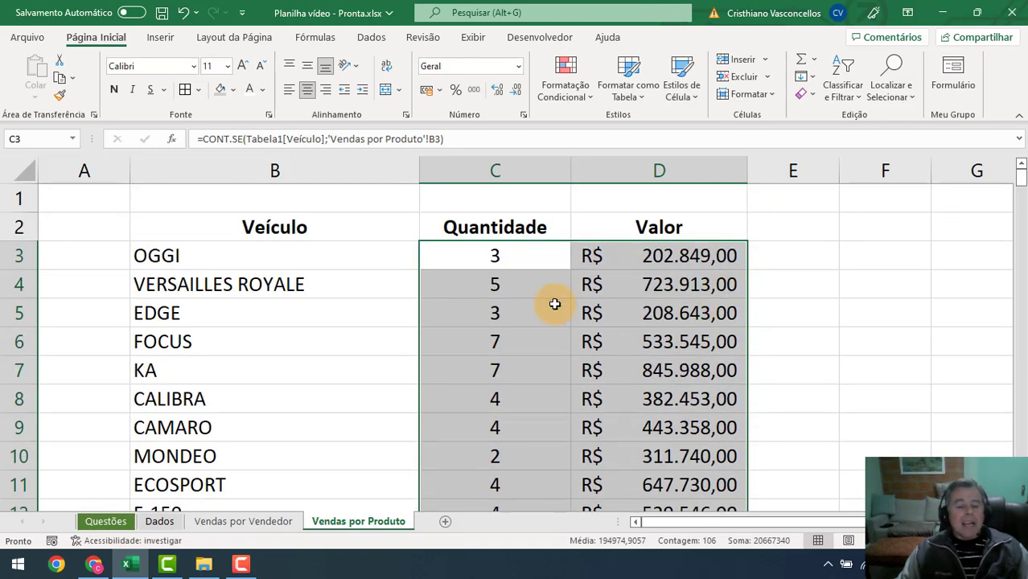
- Format the range B2:D55 as a table with headers, using a green medium style with grey banded rows
left_click(283, 228)
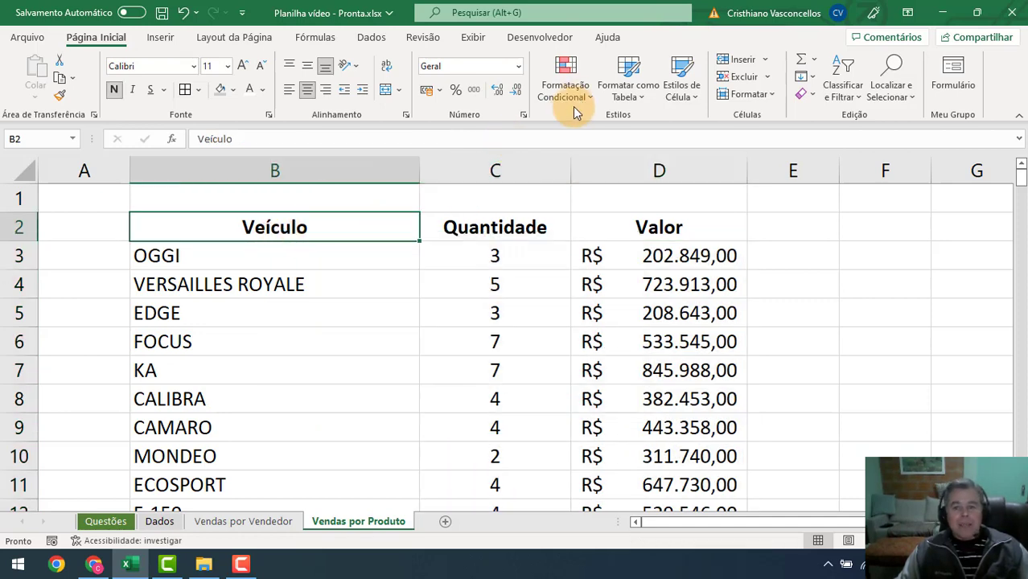
left_click(653, 95)
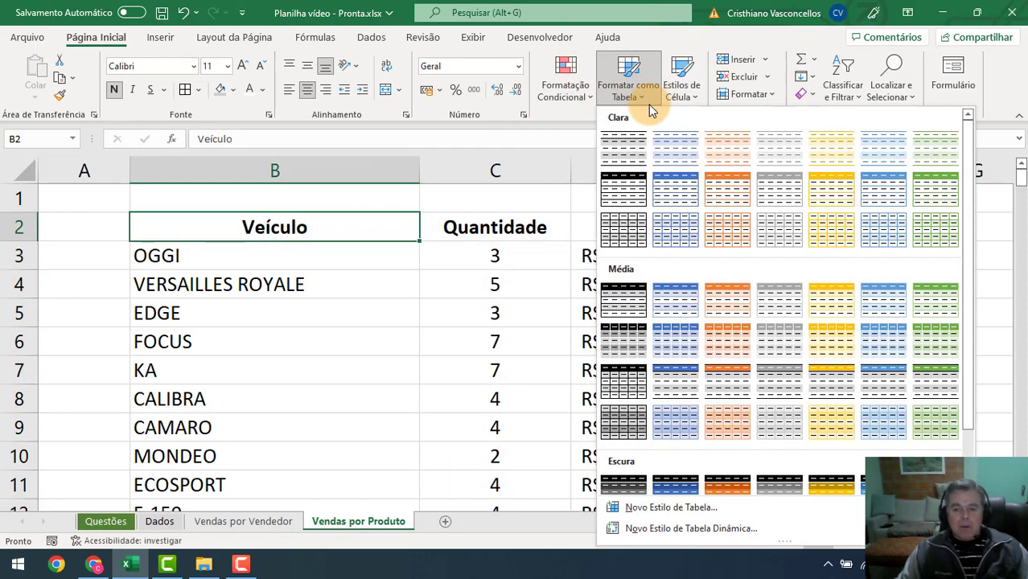
left_click(925, 377)
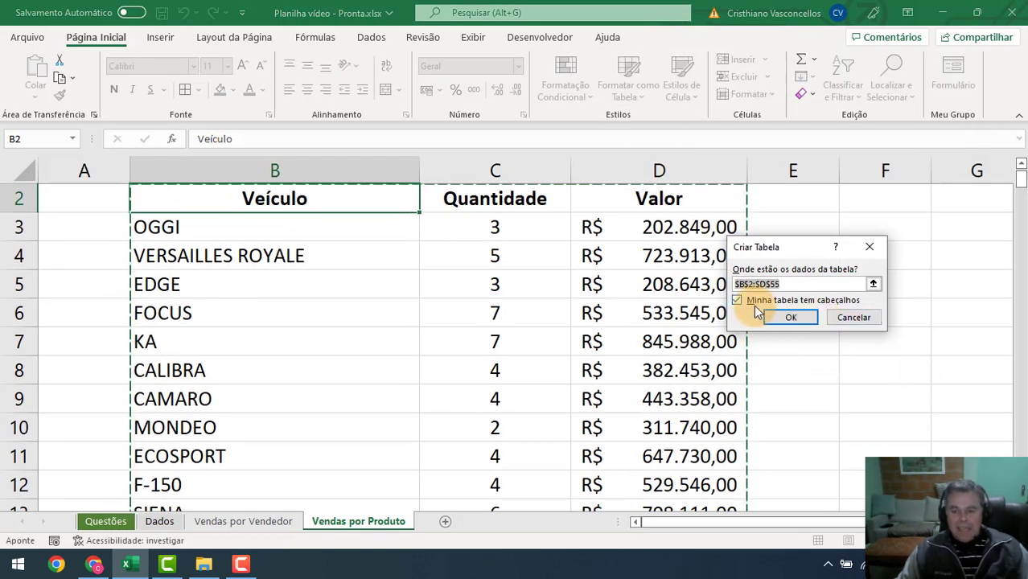
left_click(788, 317)
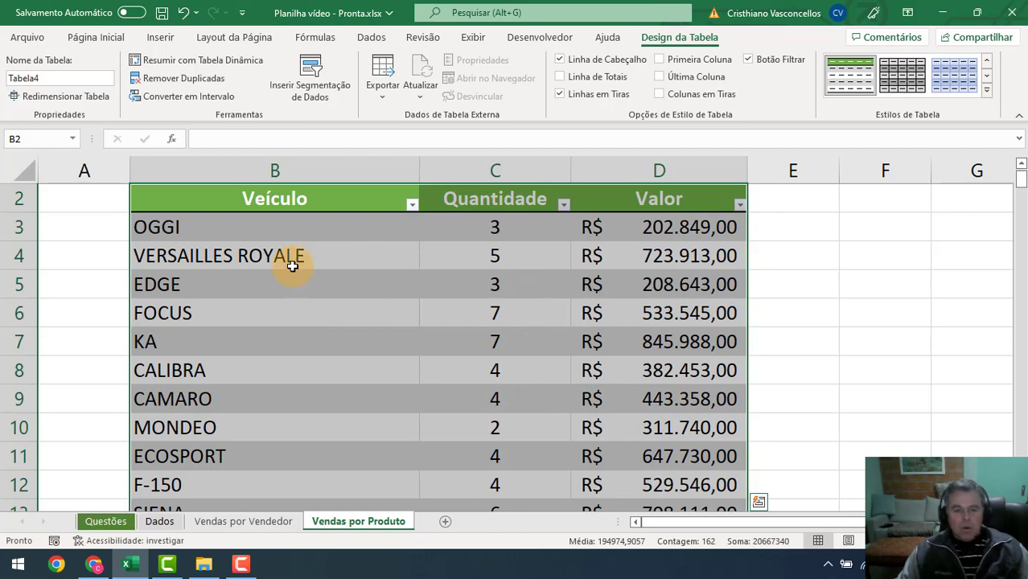
- Sort all the table's data rows from A to Z by Veículo
left_click(250, 233)
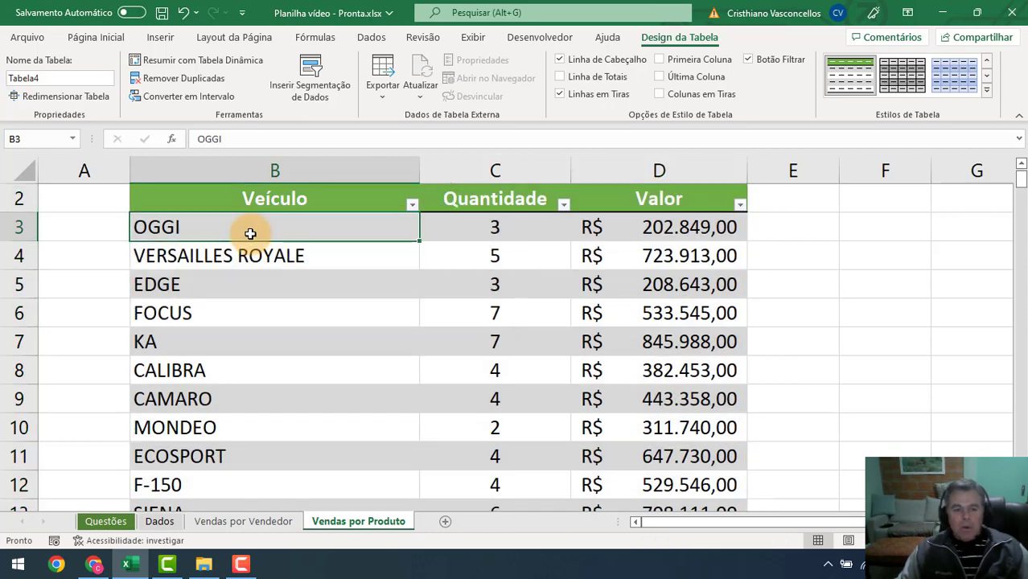
left_click_drag(250, 234, 649, 401)
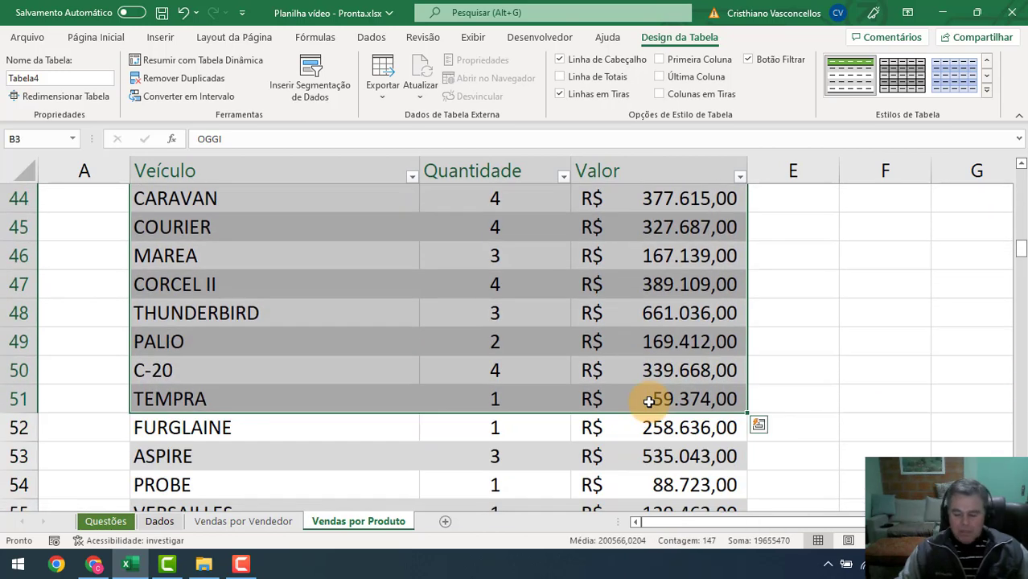
key("ctrl+shift+Down")
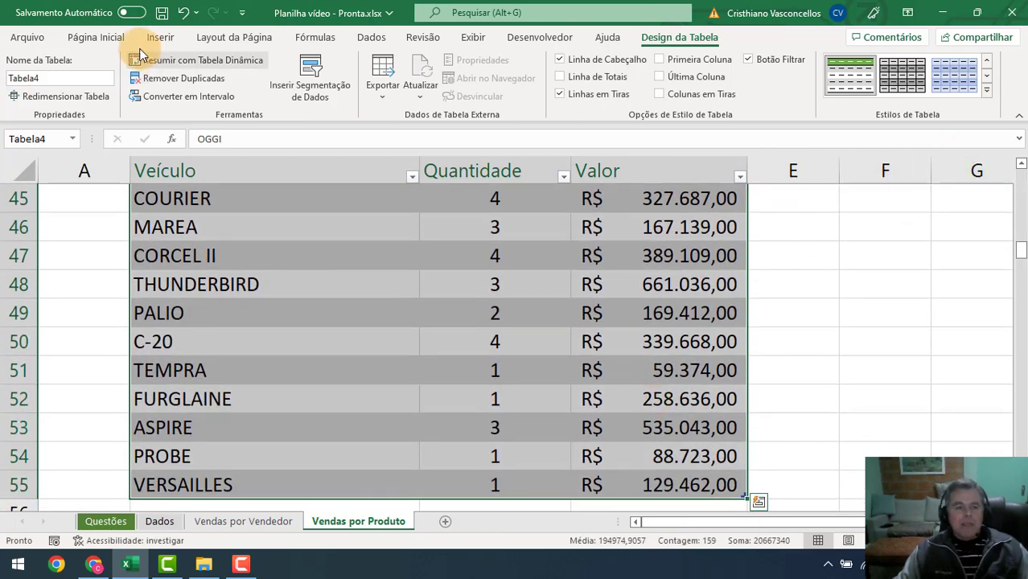
left_click(96, 38)
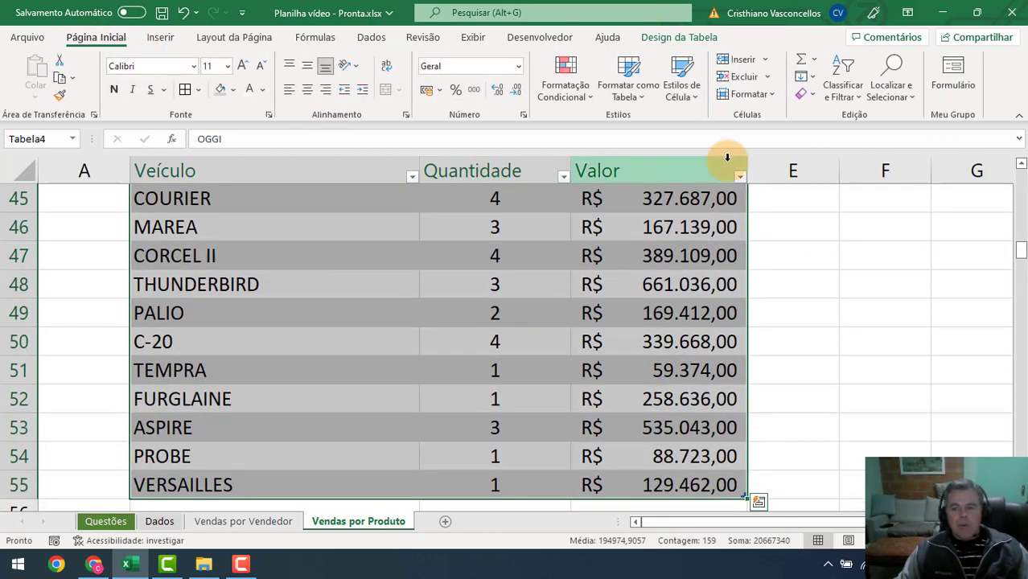
left_click(842, 79)
left_click(888, 117)
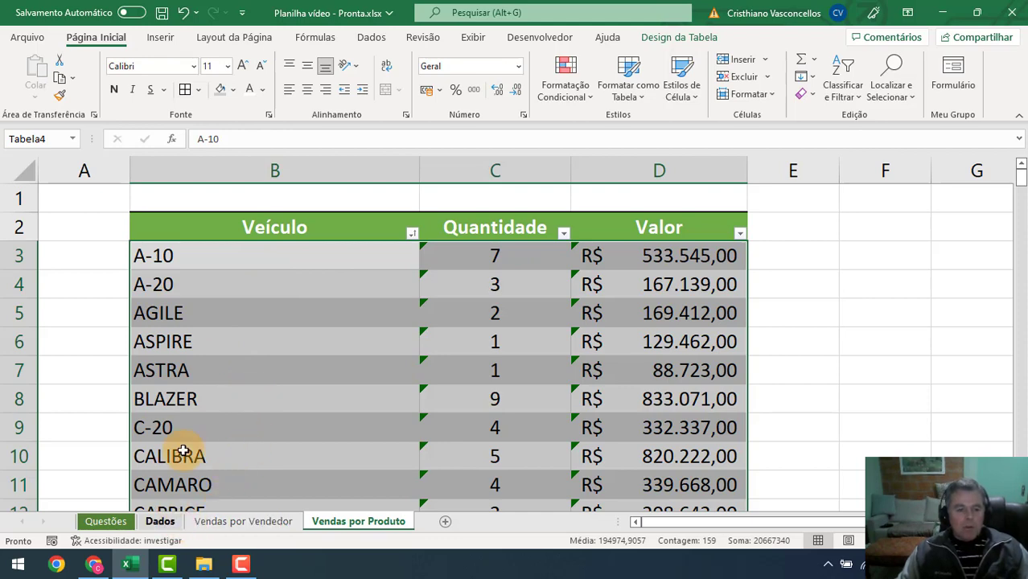
- Insert a row above row 1 and copy the Vendas por Vendedor title's formatting onto B1:D1 of Vendas por Produto
left_click(25, 201)
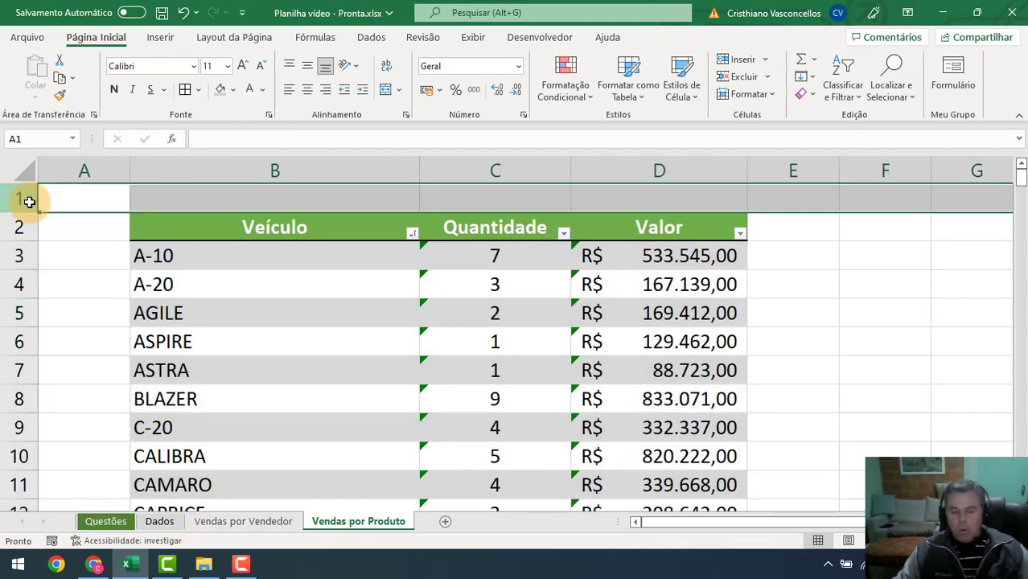
key("ctrl+shift+plus")
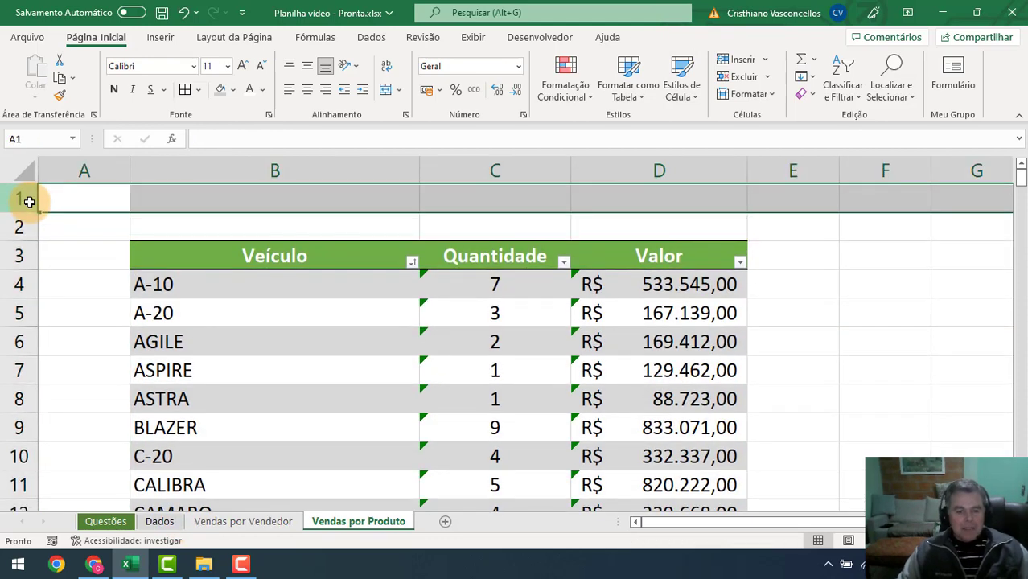
left_click(235, 521)
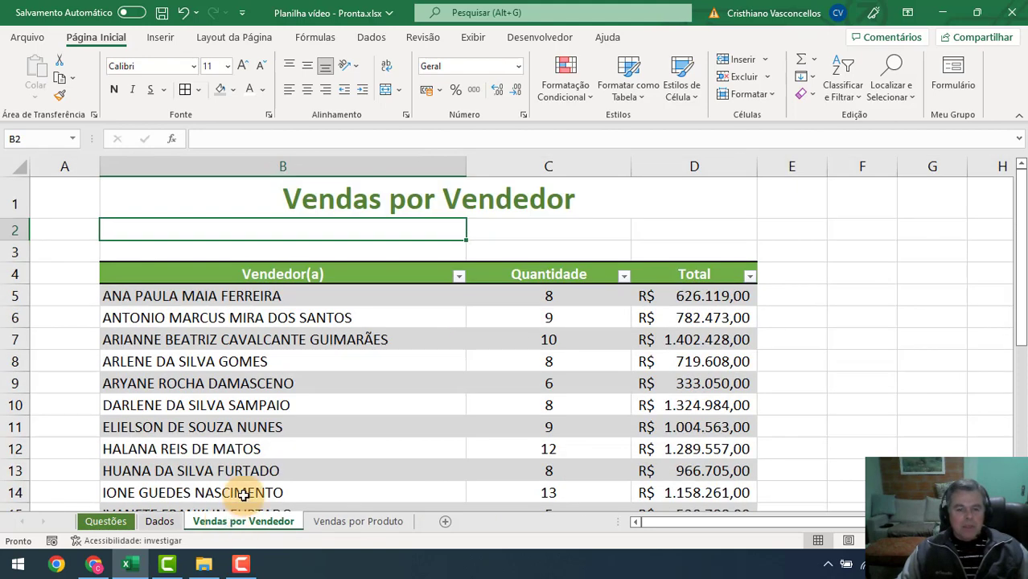
left_click(321, 202)
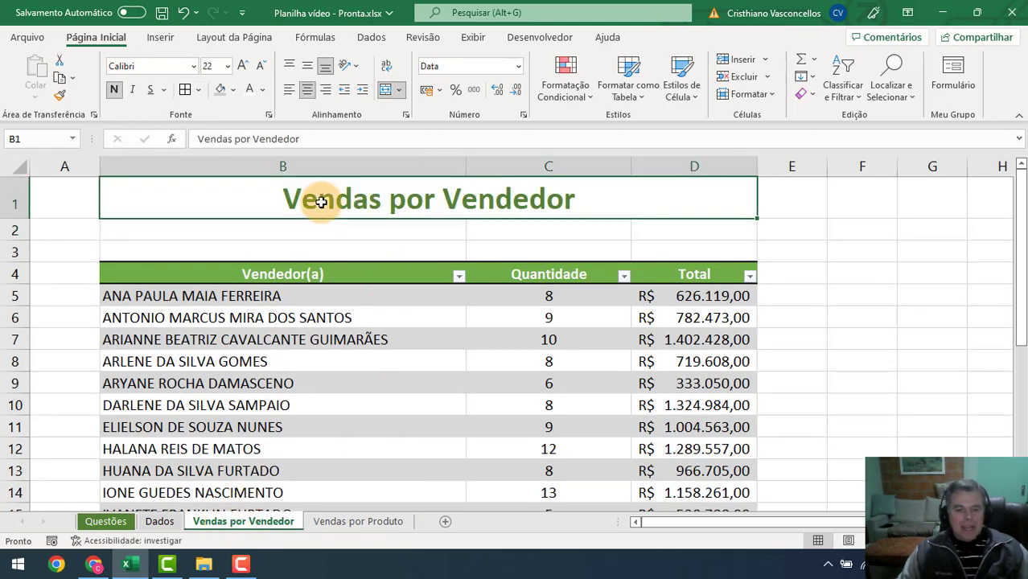
left_click(61, 95)
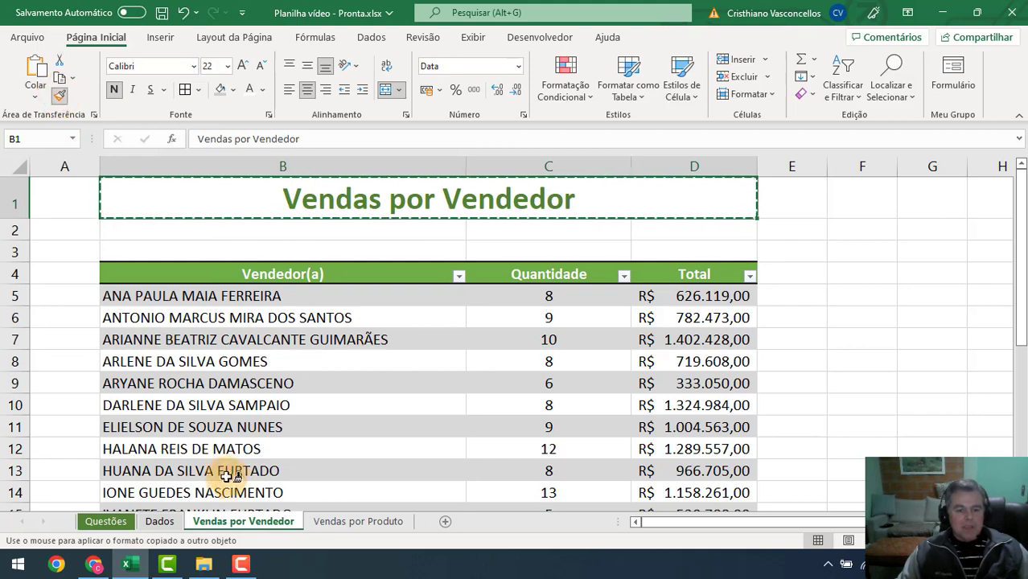
left_click(347, 521)
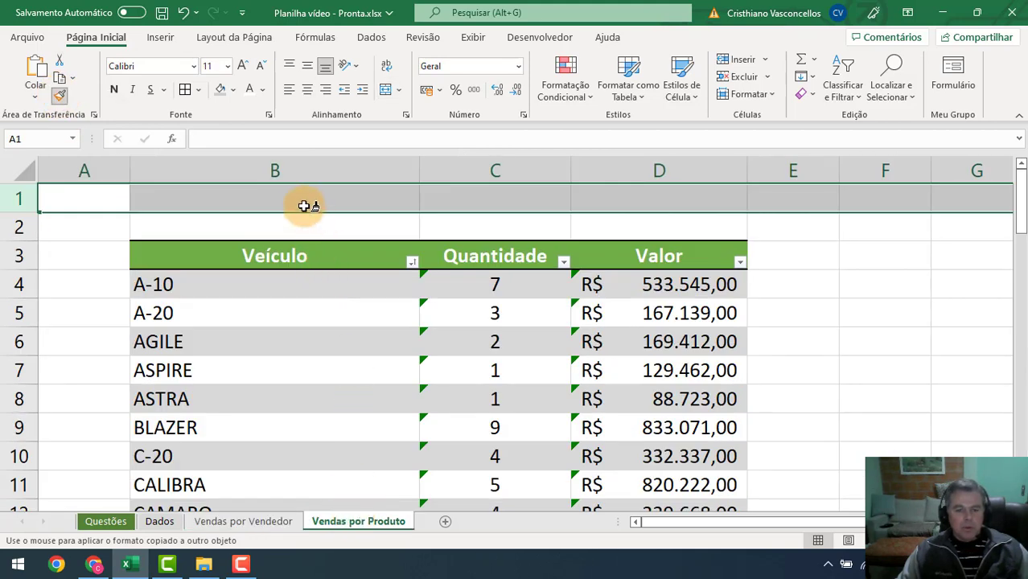
left_click_drag(321, 197, 615, 198)
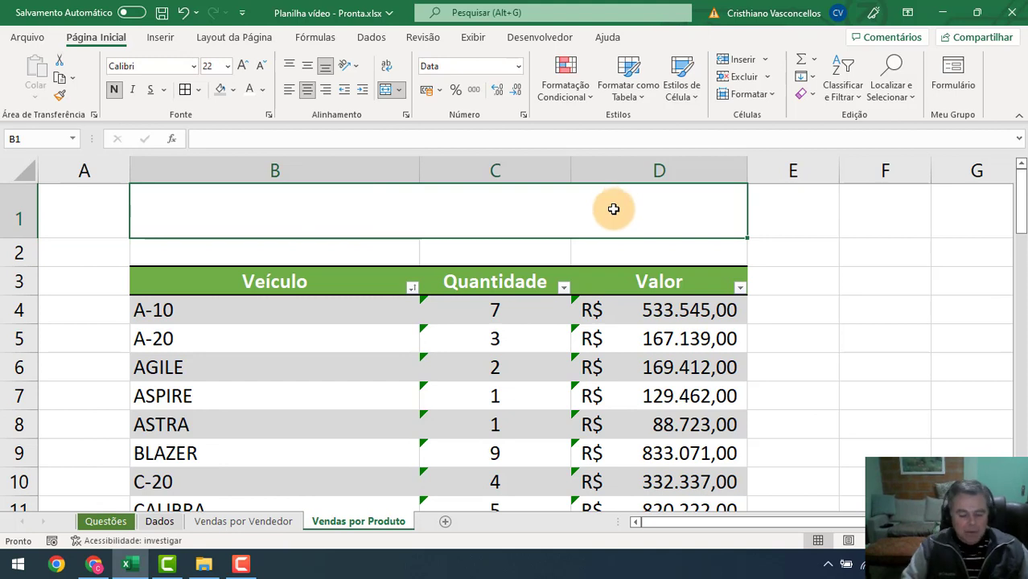
- Enter the title "Vendas por Veículo" in the merged cell B1
type("Vendas")
type("p")
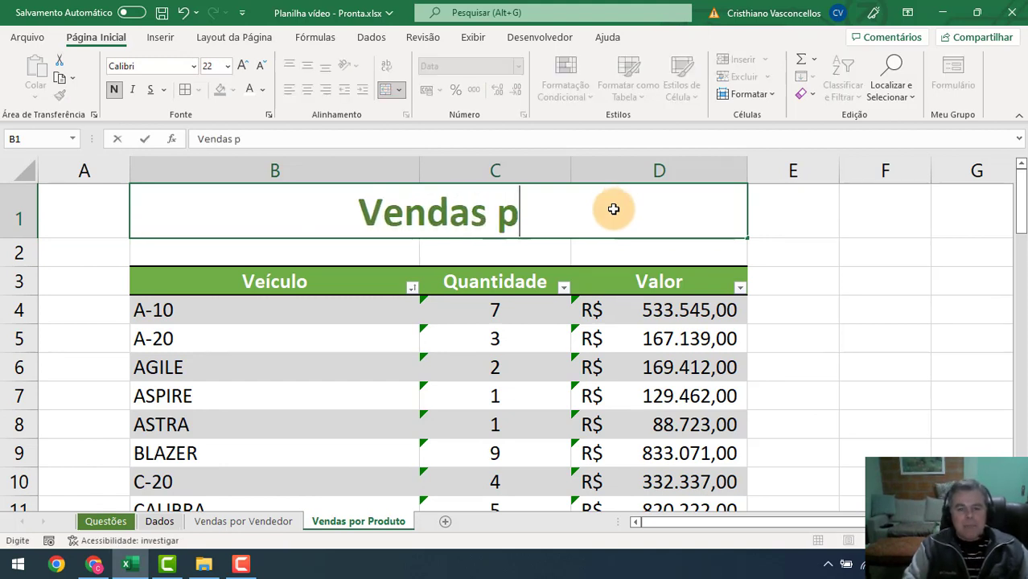
type("or Veículo")
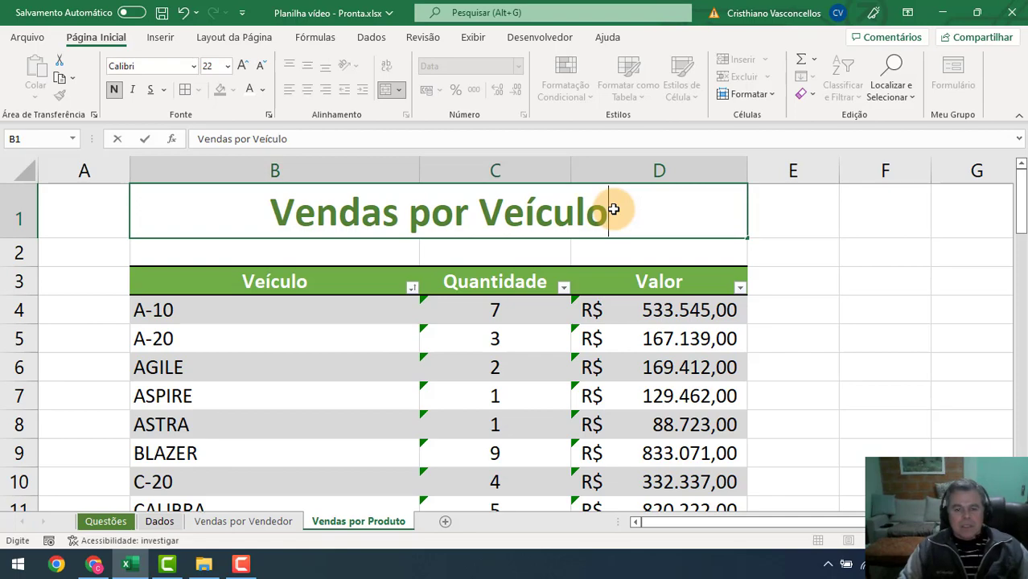
key("Return")
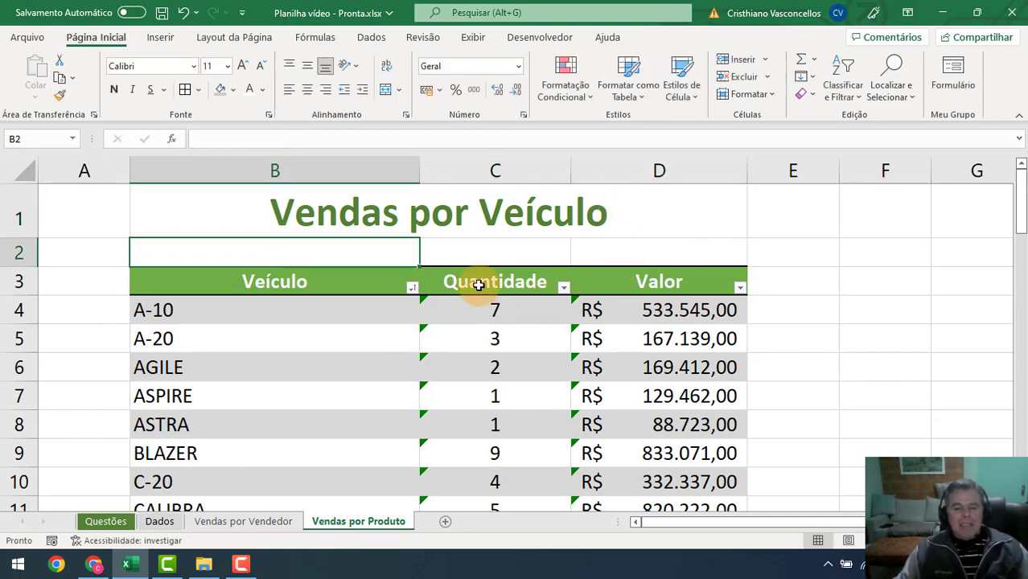
- Look over the finished vehicle table and check it against the tasks on the Questões sheet
scroll(475, 281, "down", 14)
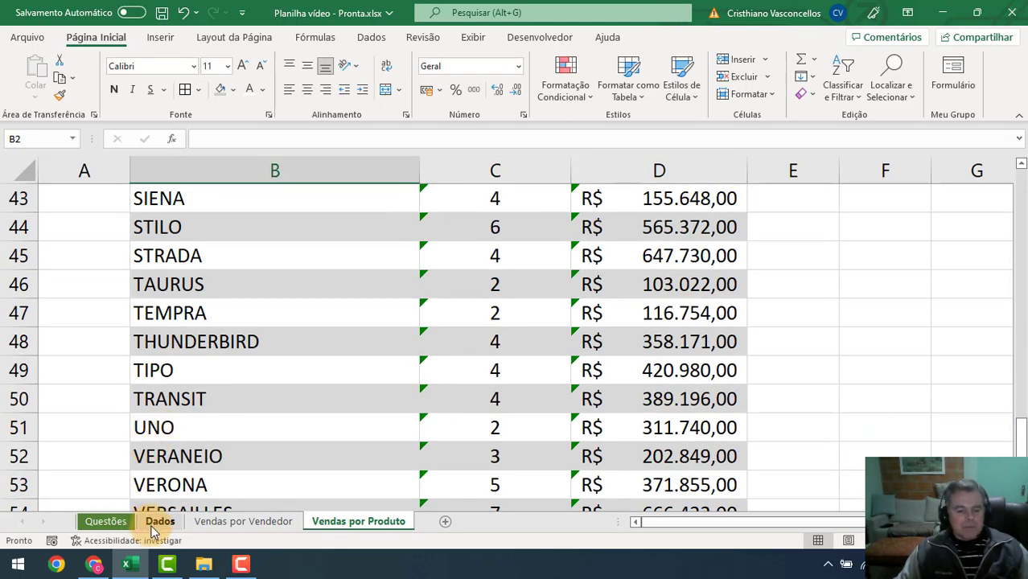
left_click(105, 521)
scroll(182, 458, "down", 2)
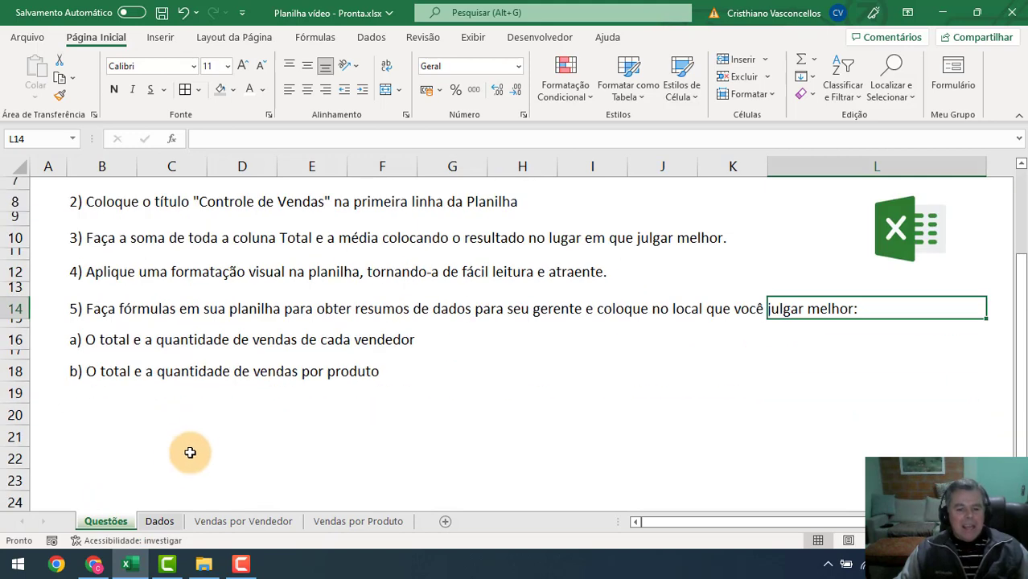
scroll(195, 438, "up", 2)
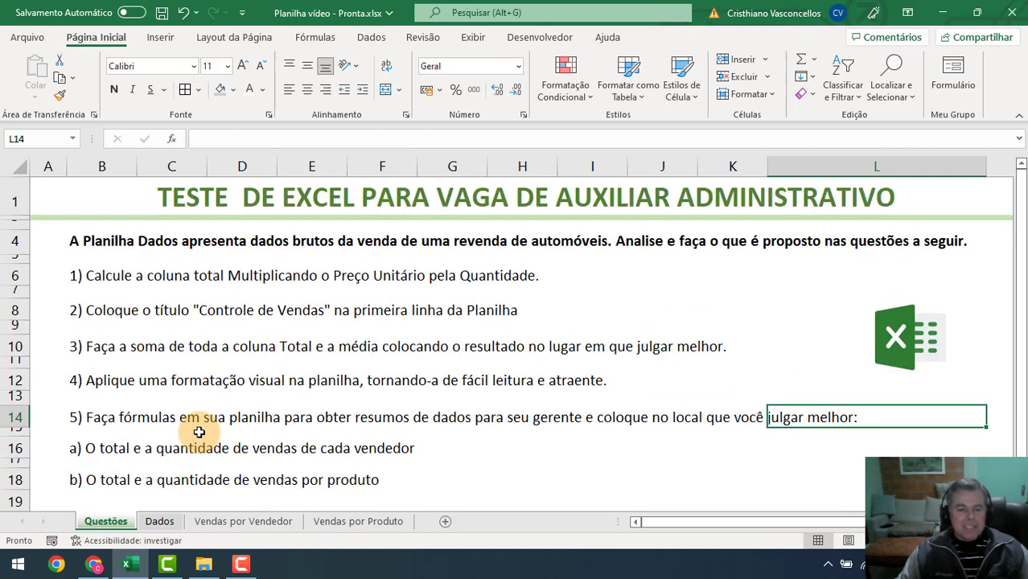